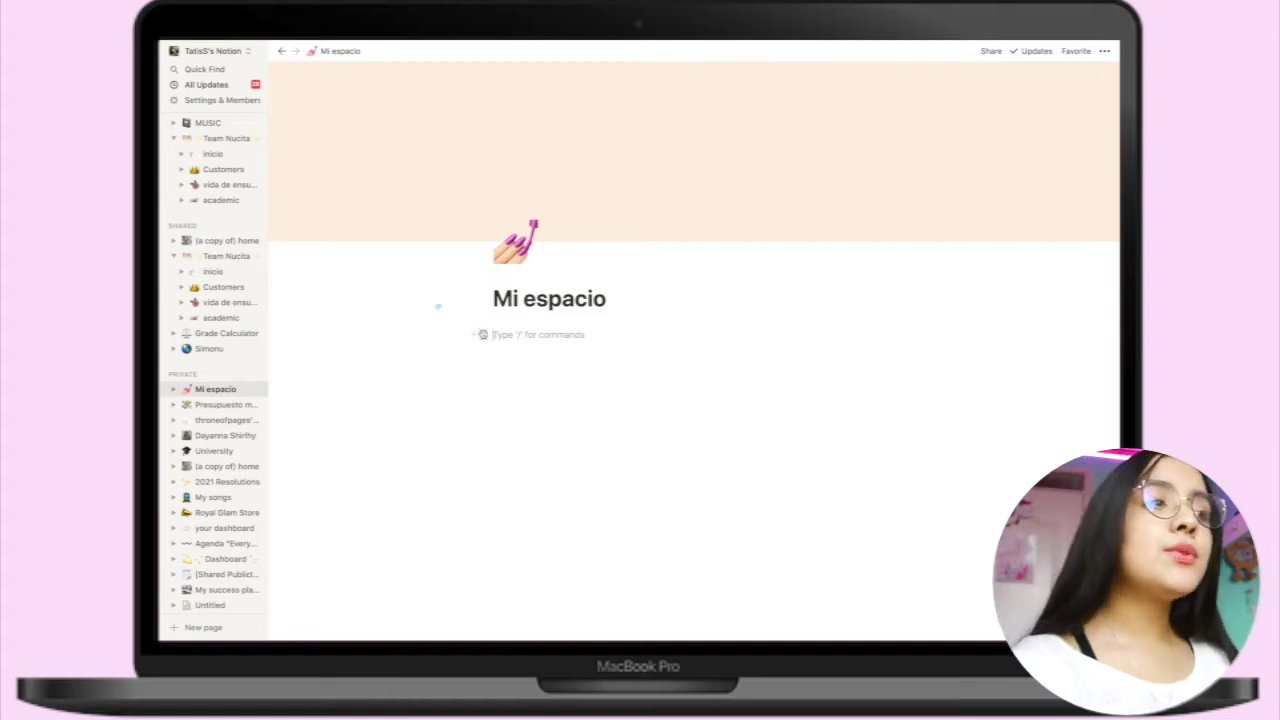
Insert a Heading 1 block under the Mi espacio page title
left_click(471, 335)
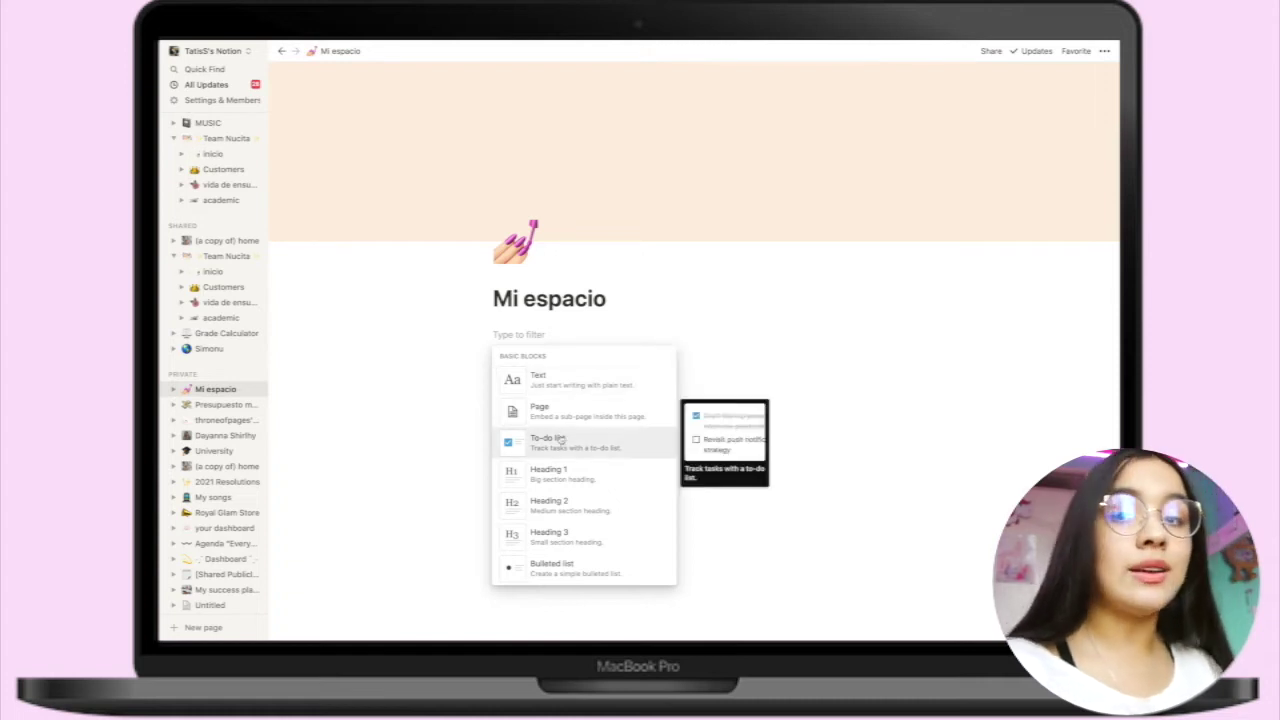
scroll(556, 420, "down", 2)
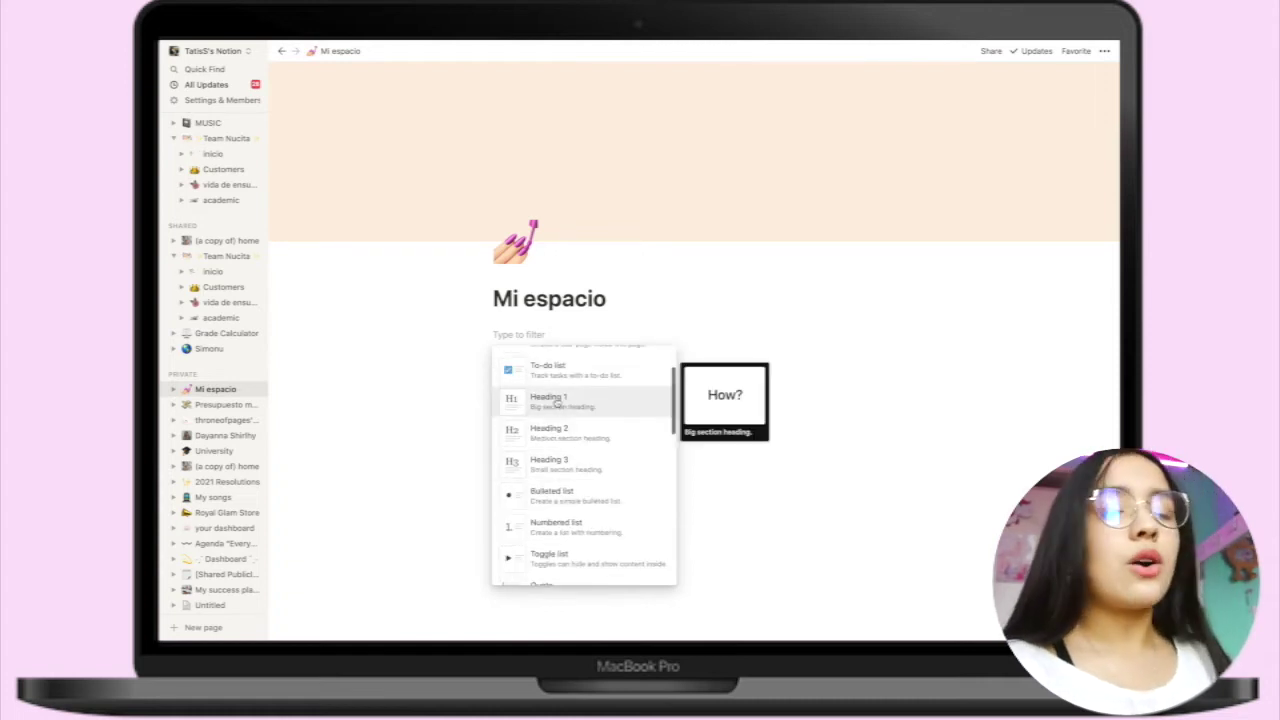
left_click(561, 410)
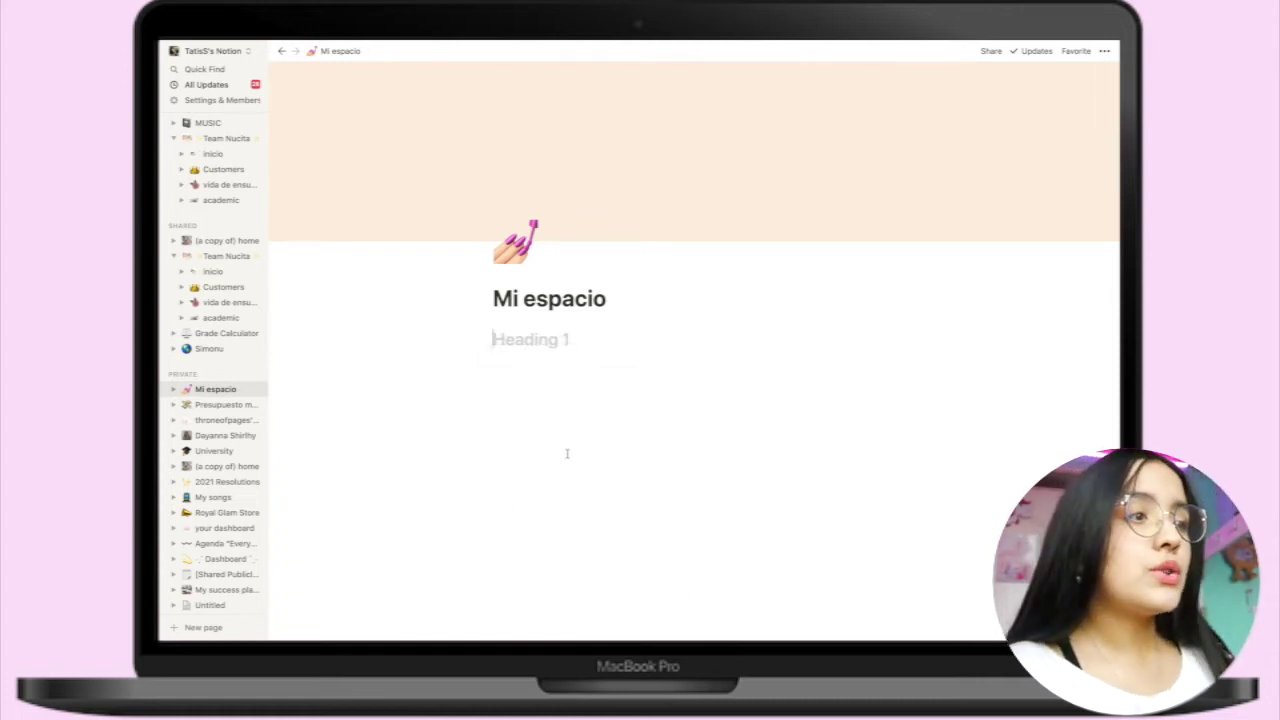
Examine the block types that can be inserted below the heading, from basic blocks through inline, database and media to embeds
left_click(476, 339)
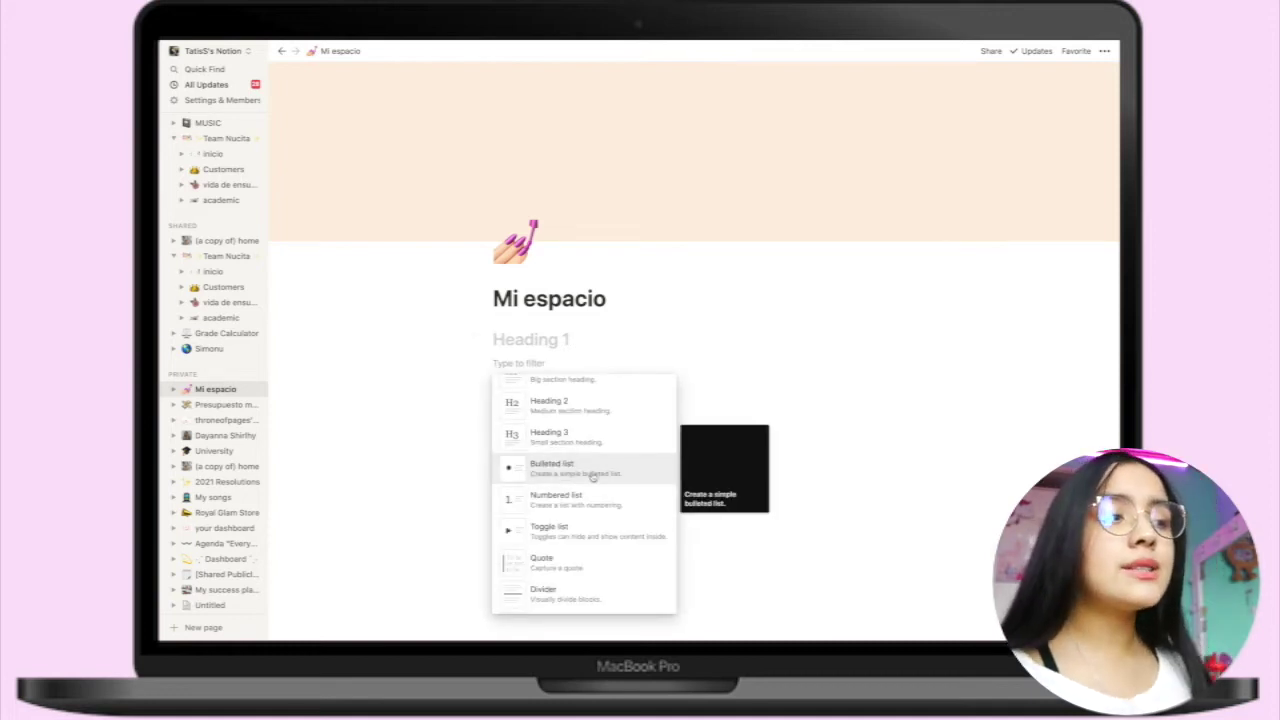
scroll(541, 460, "down", 2)
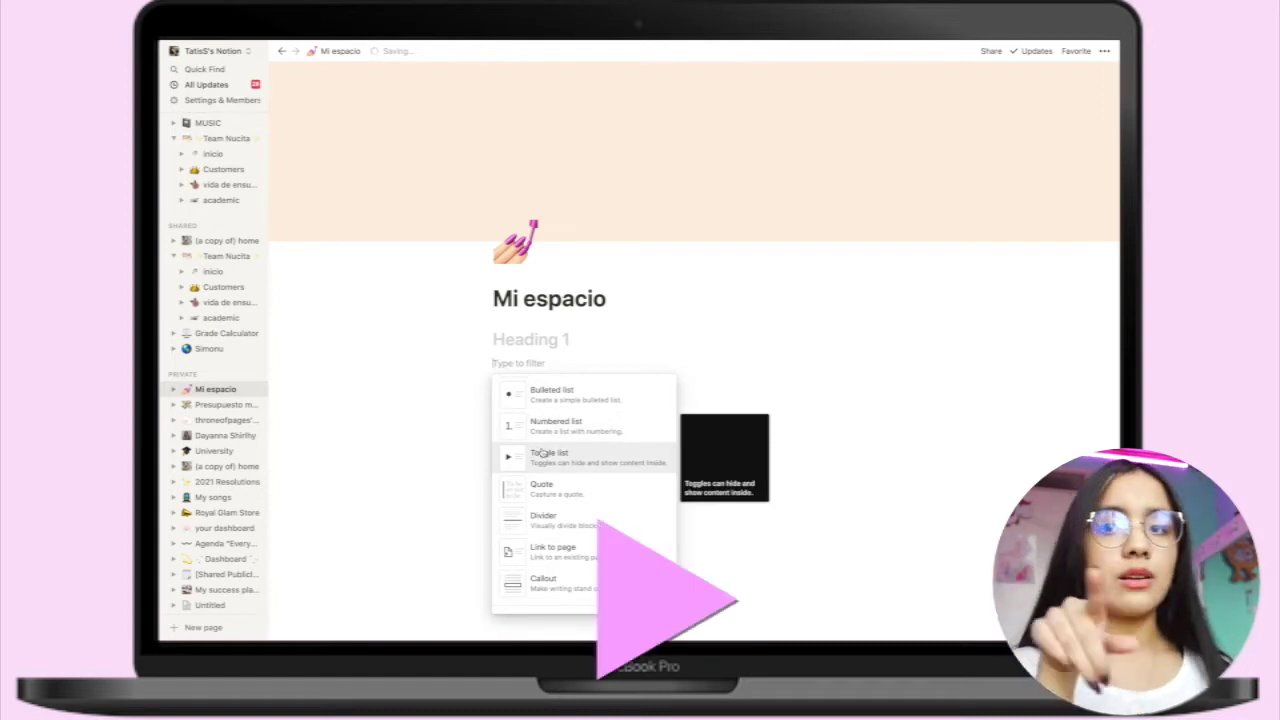
scroll(550, 470, "down", 1)
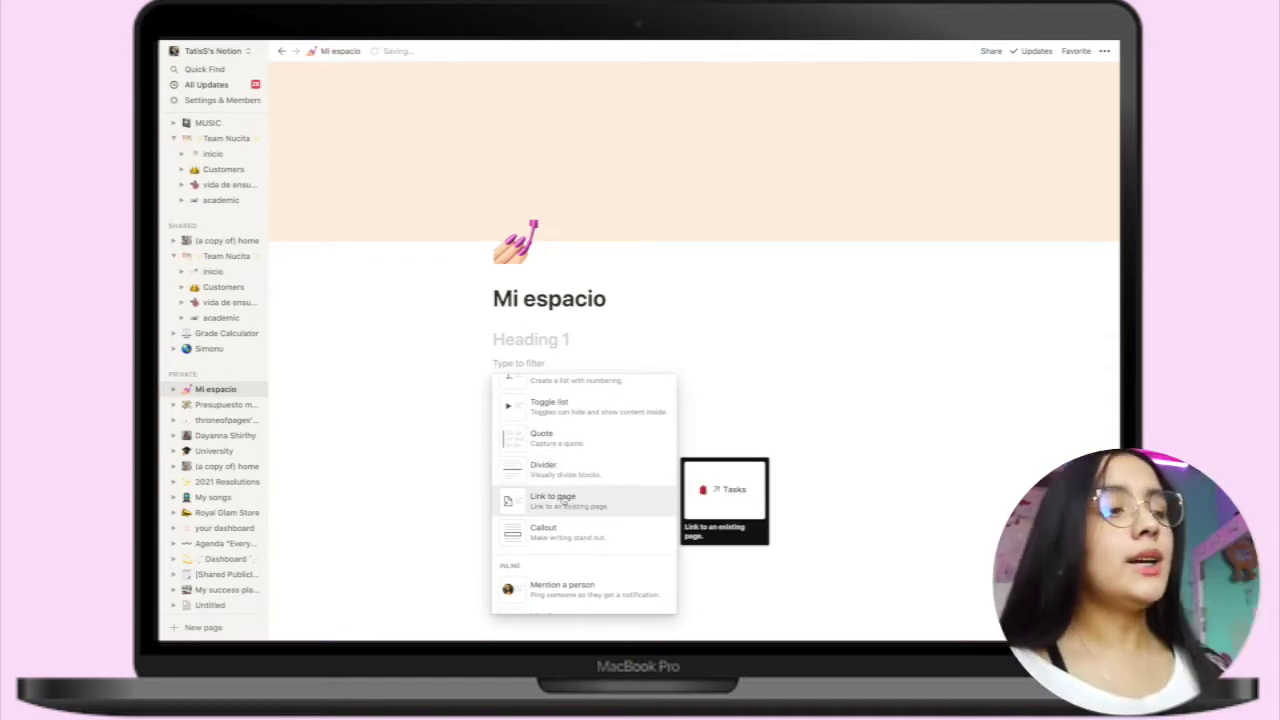
scroll(576, 528, "down", 1)
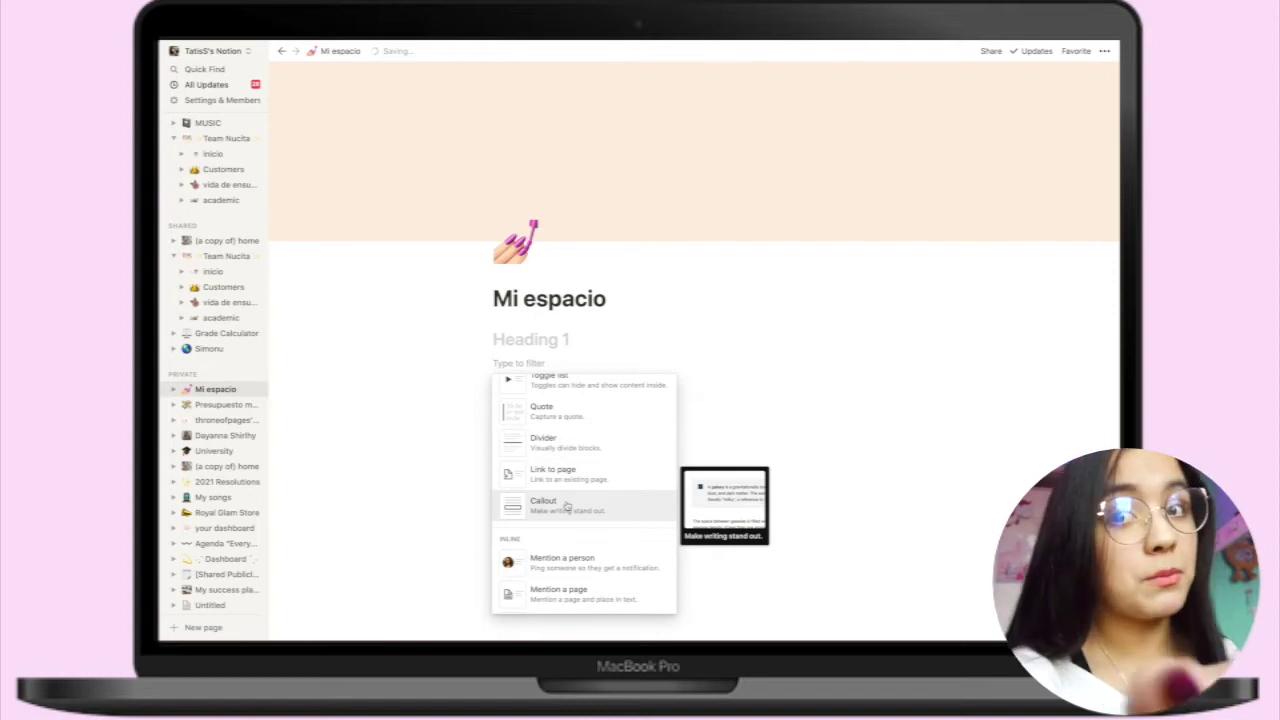
scroll(566, 507, "down", 4)
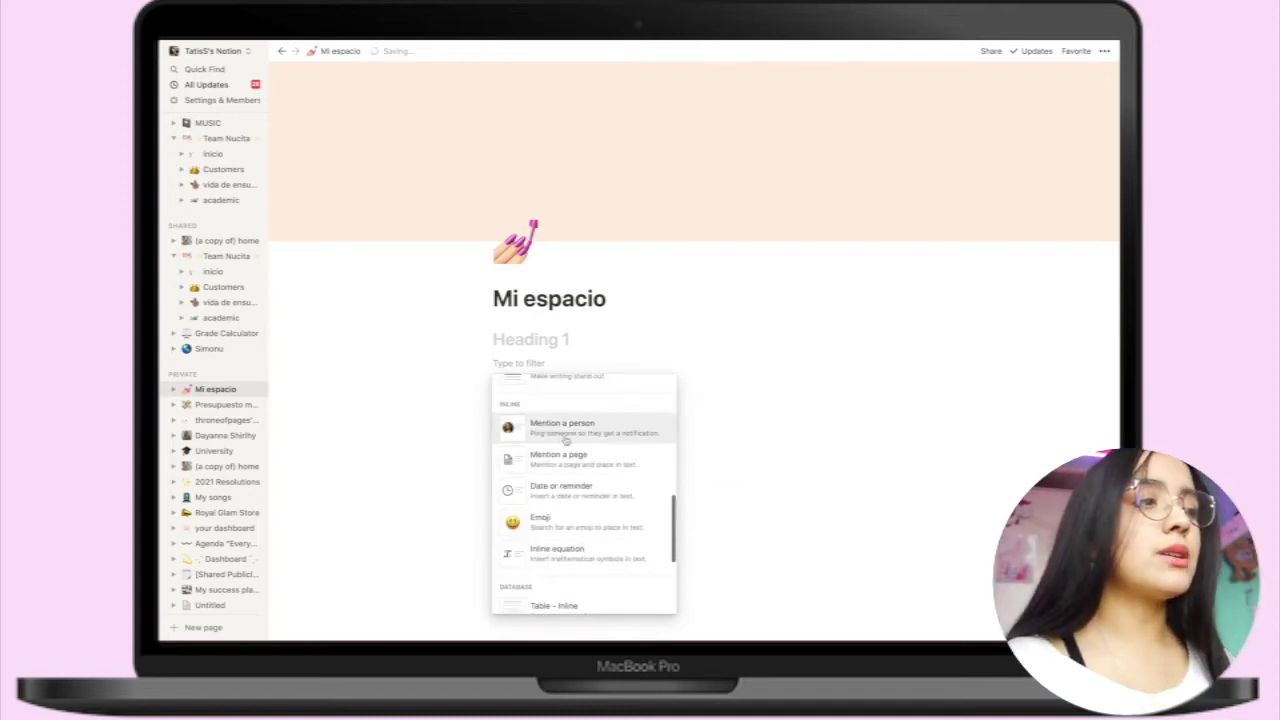
scroll(557, 465, "down", 1)
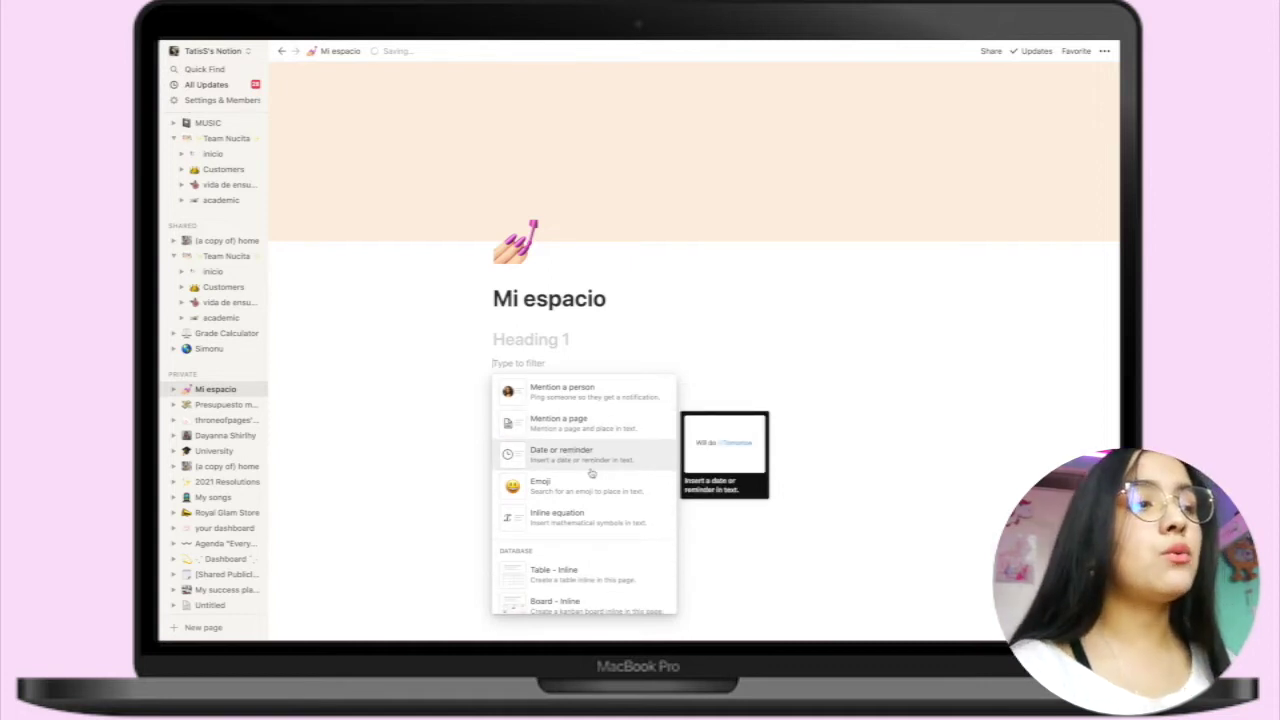
scroll(590, 471, "down", 1)
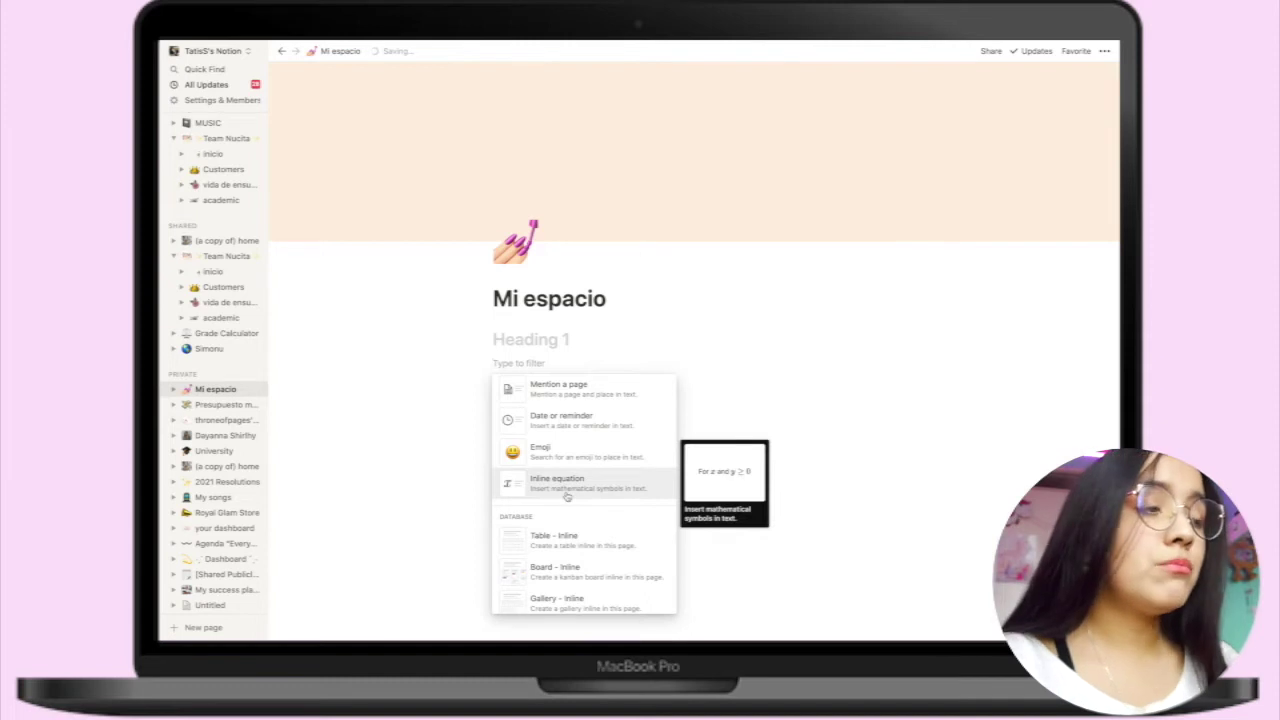
scroll(595, 508, "down", 3)
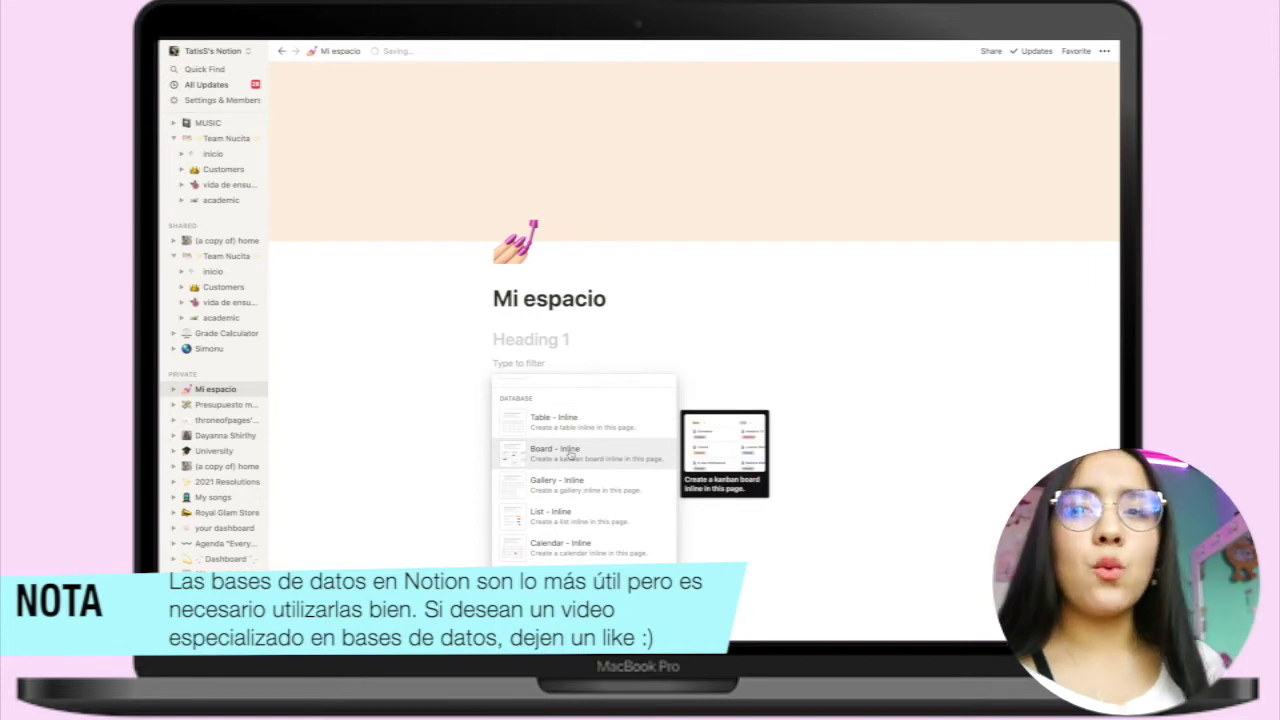
scroll(570, 470, "down", 2)
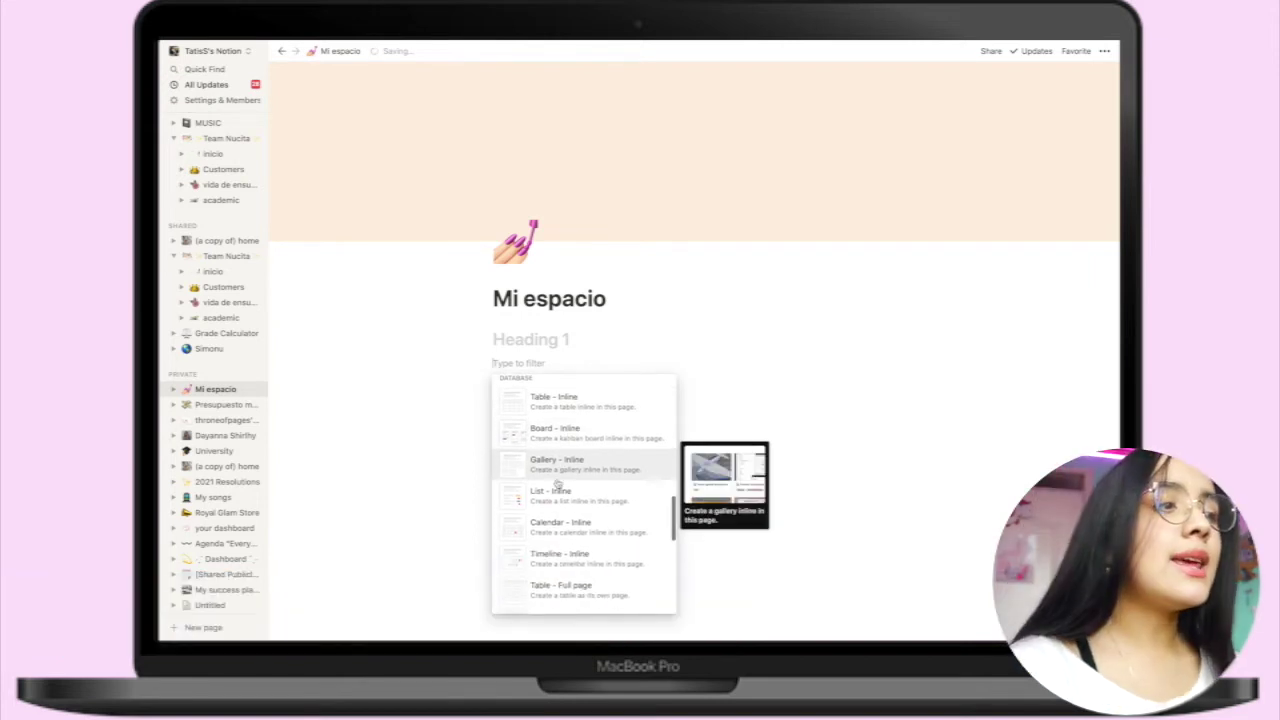
scroll(568, 497, "down", 3)
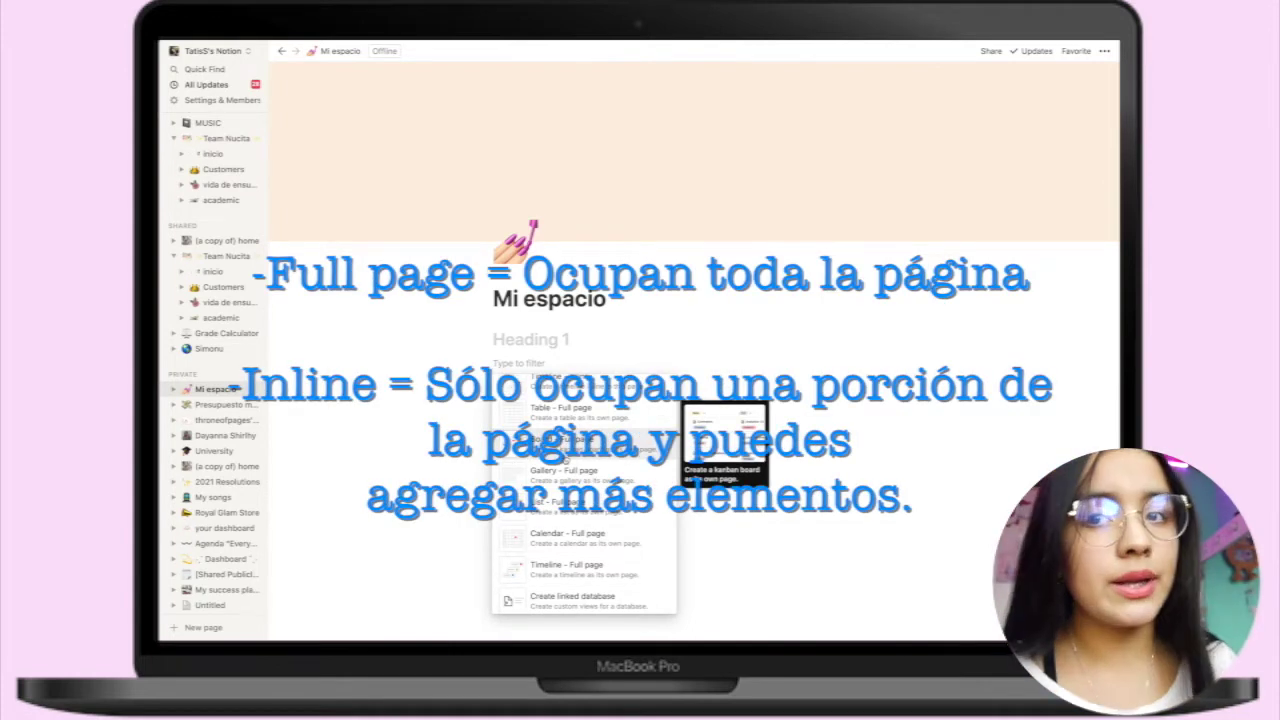
scroll(570, 480, "down", 3)
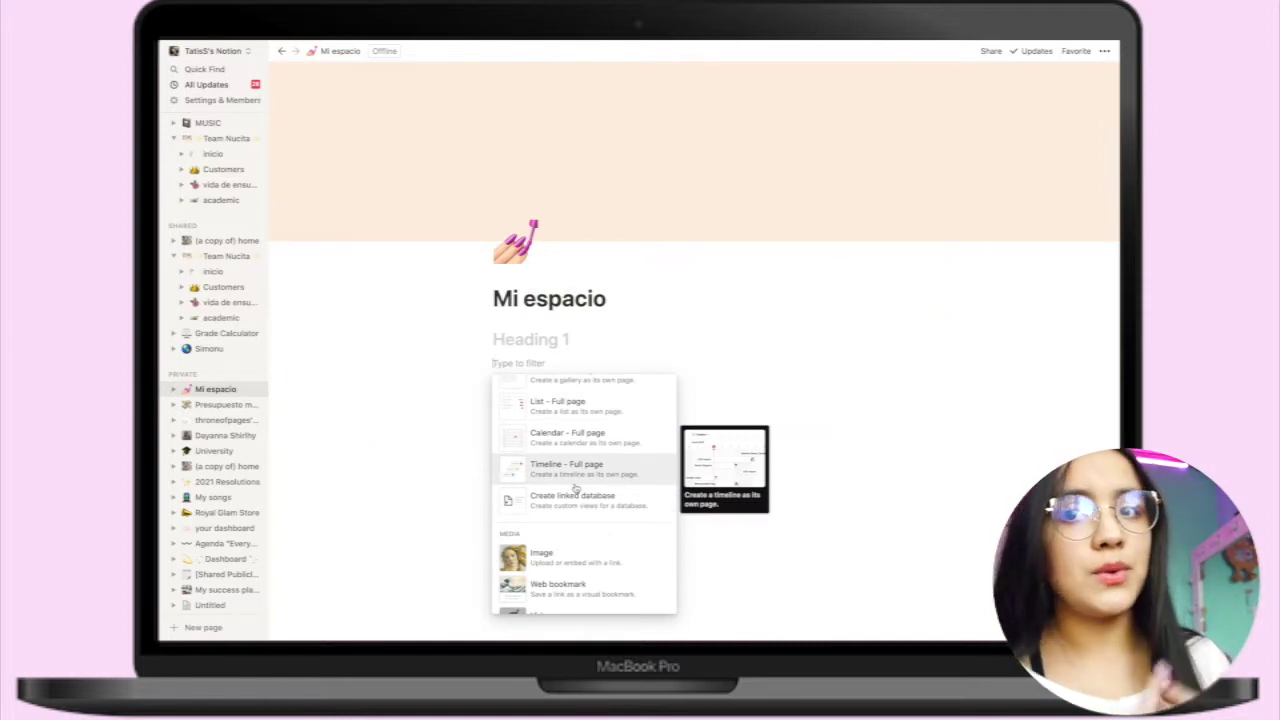
scroll(575, 487, "down", 5)
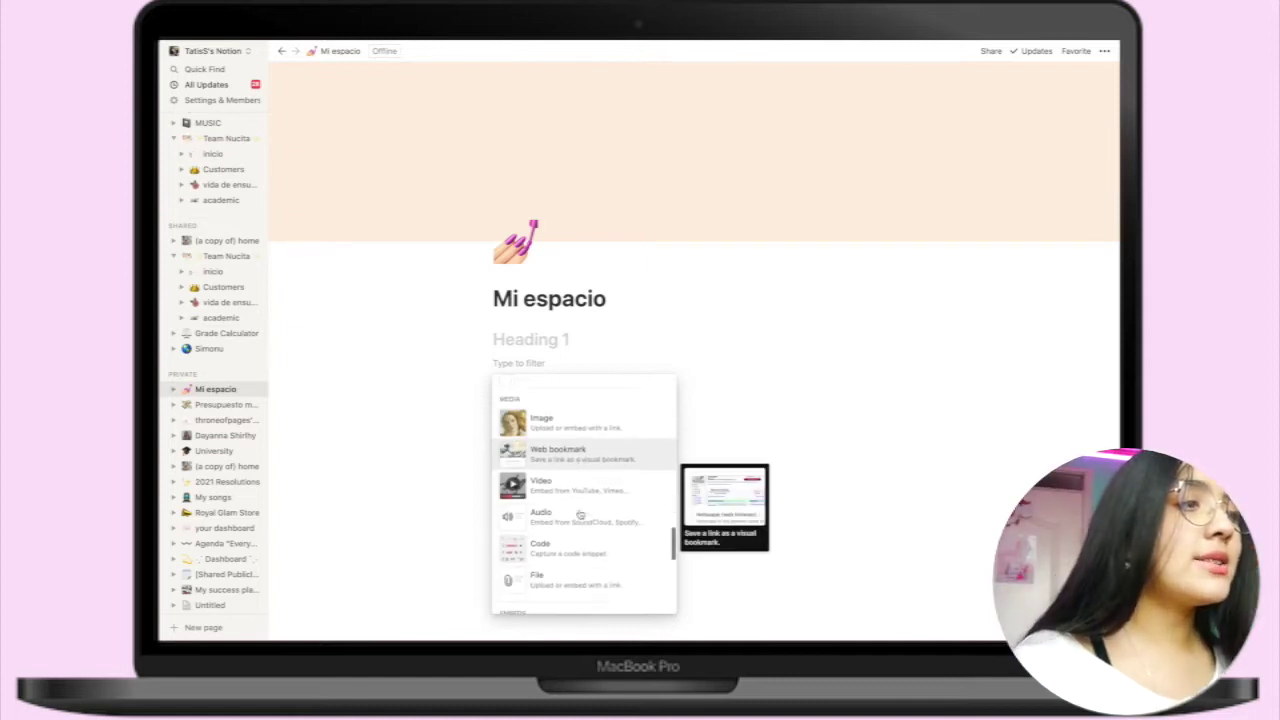
scroll(545, 470, "down", 2)
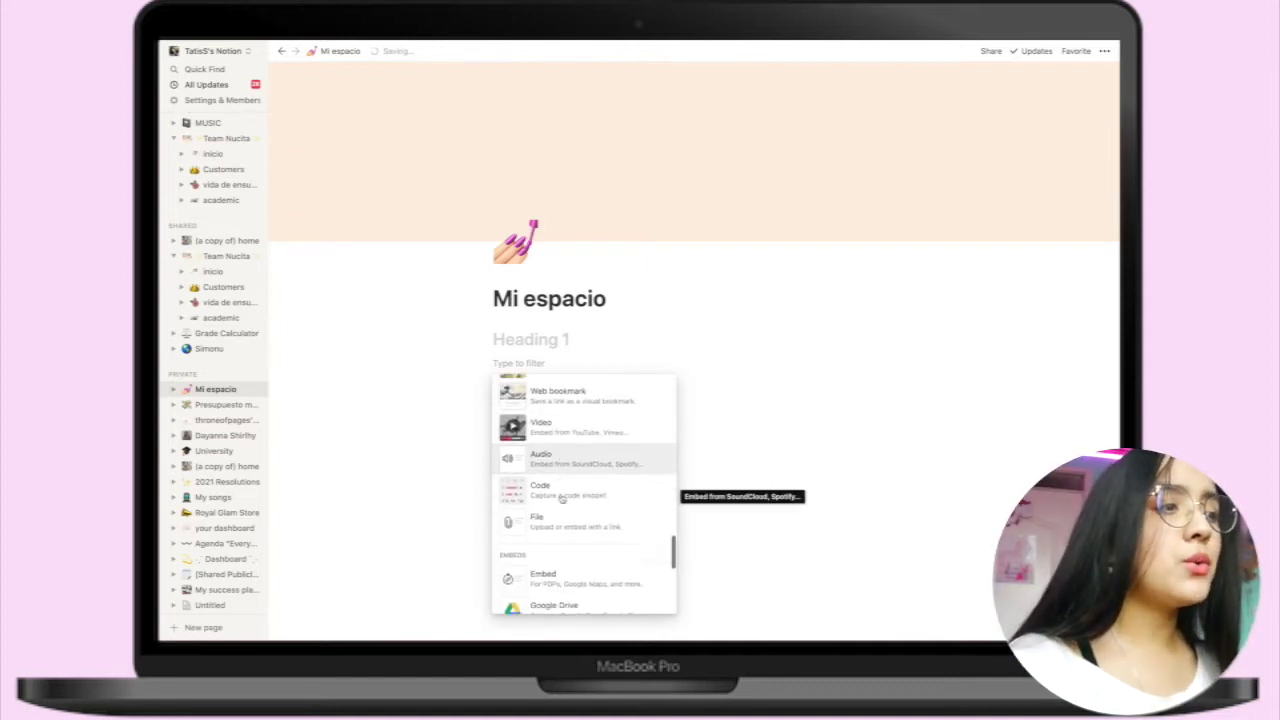
mouse_move(546, 472)
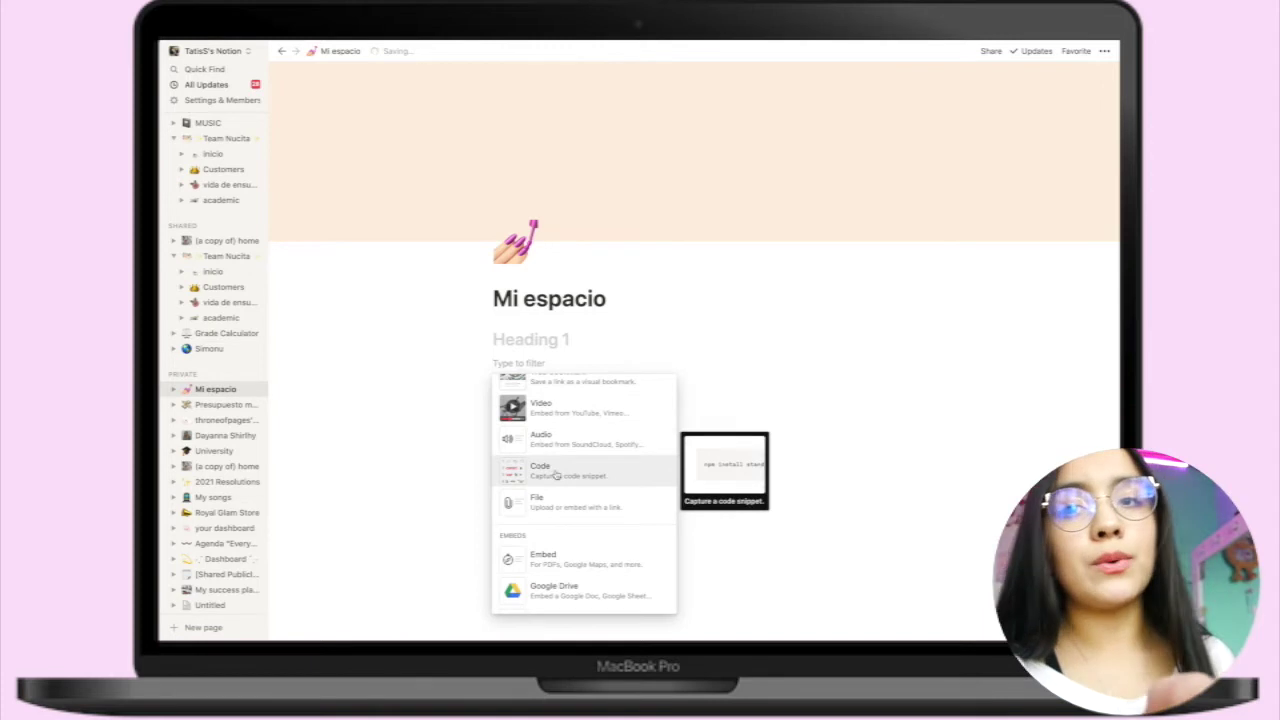
scroll(560, 515, "down", 4)
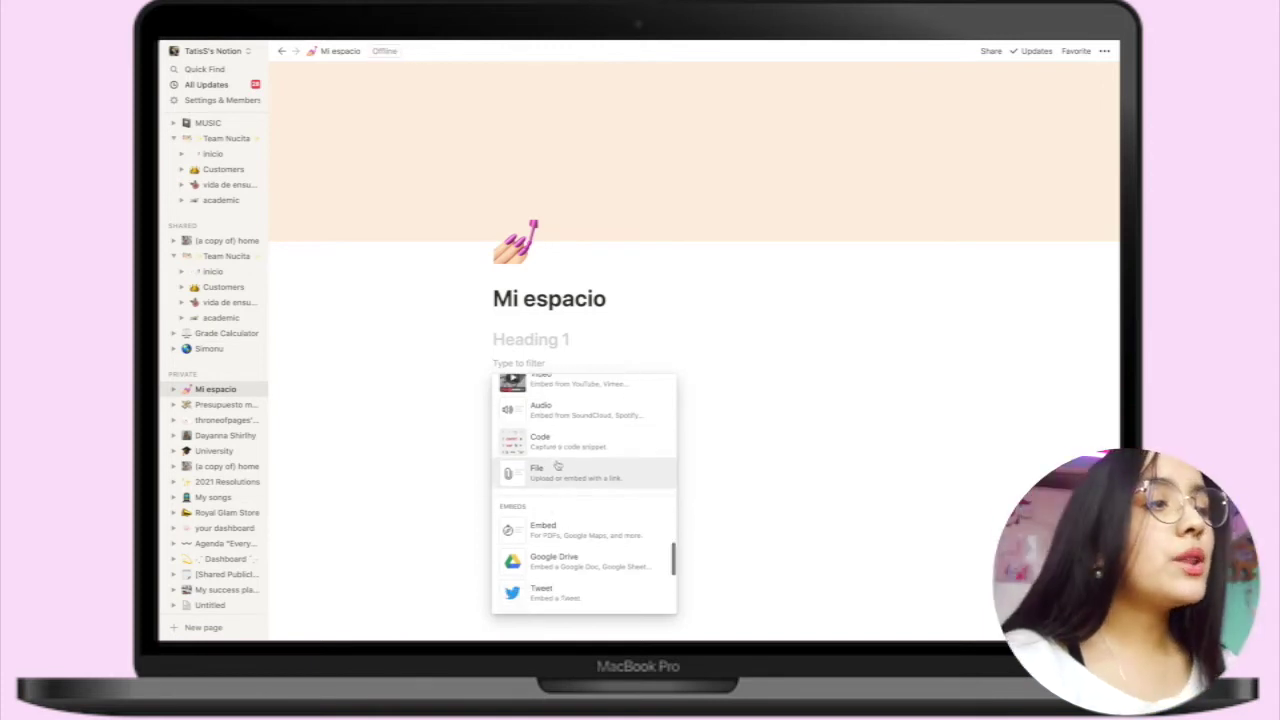
scroll(555, 440, "down", 2)
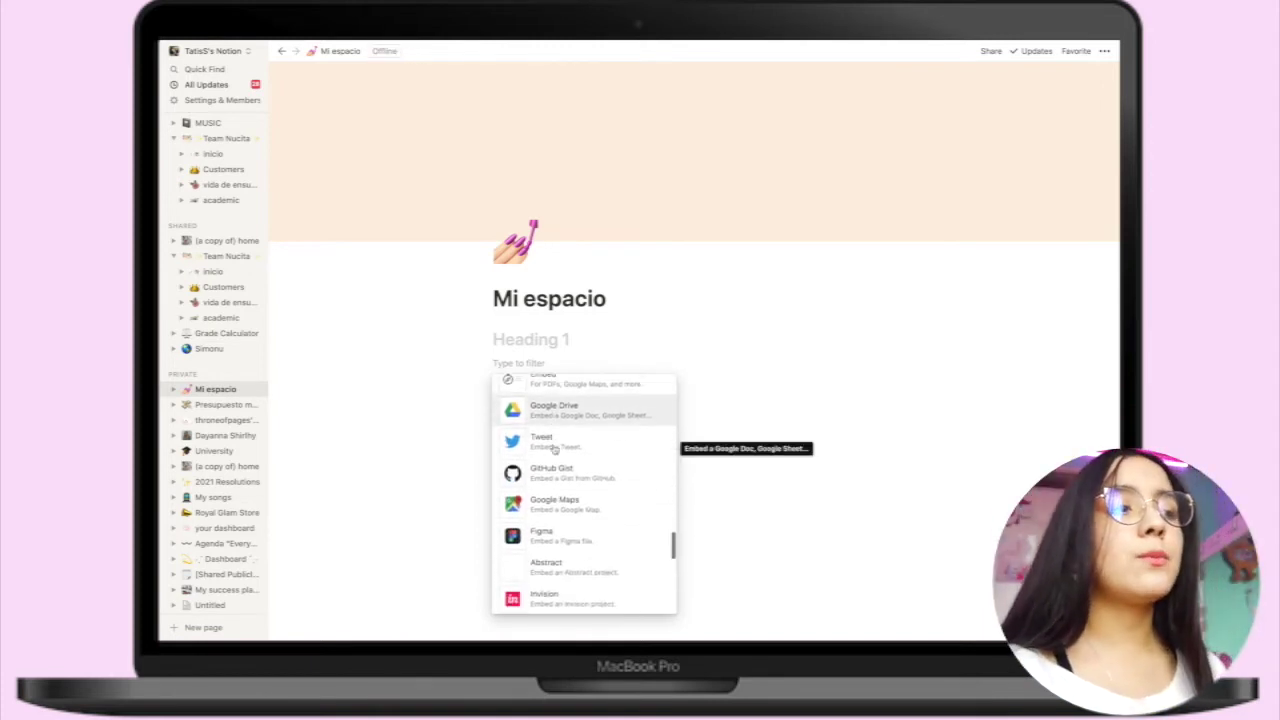
scroll(555, 450, "down", 12)
scroll(555, 450, "up", 20)
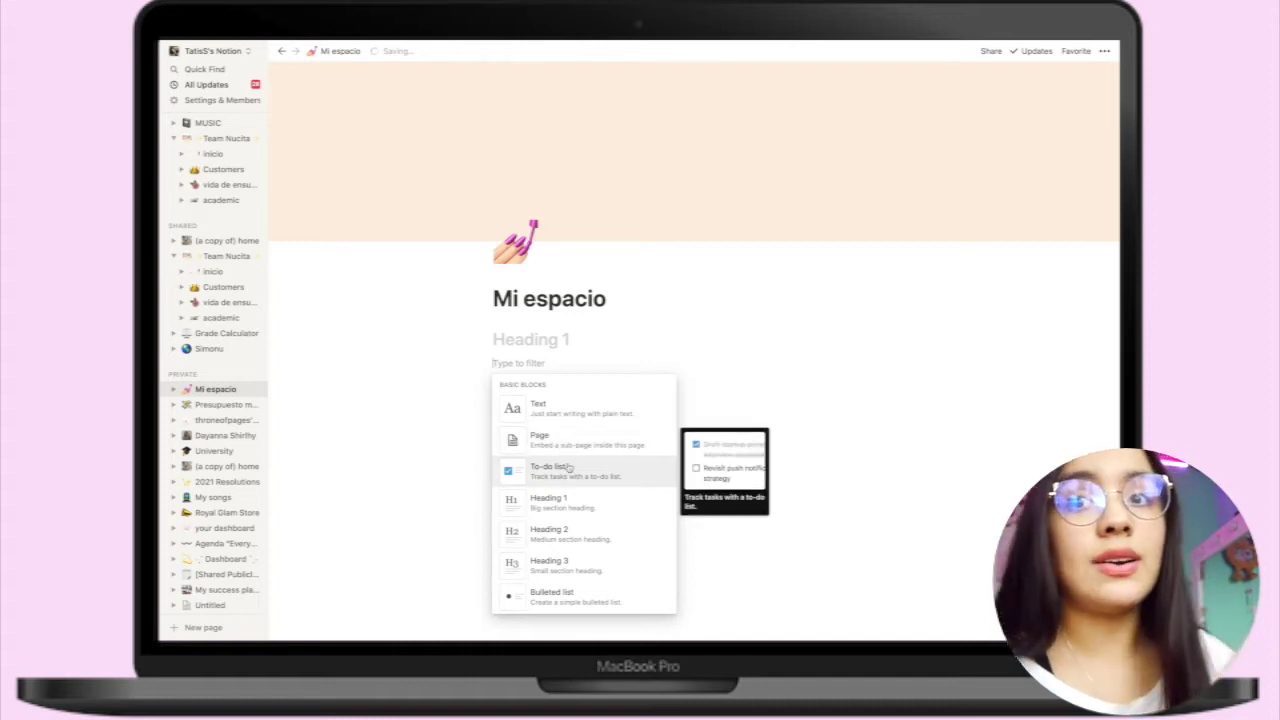
Insert an inline table database below the Heading 1 block
scroll(570, 503, "down", 10)
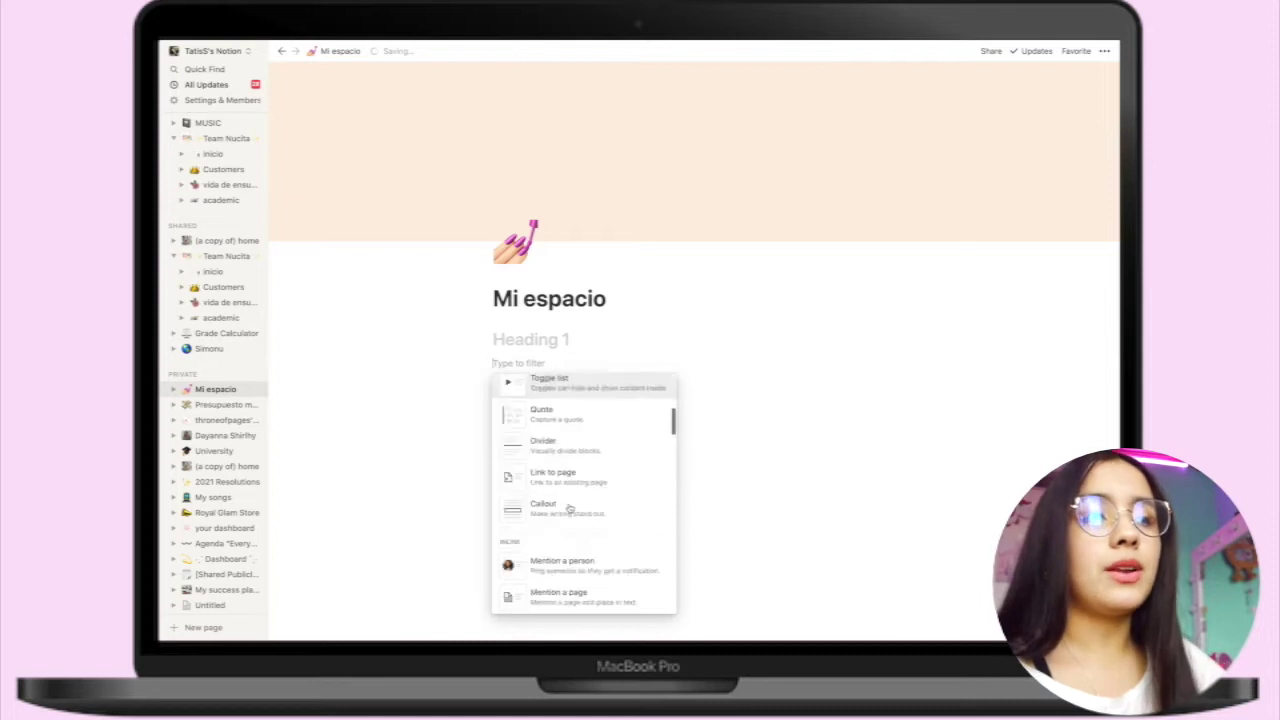
scroll(570, 505, "up", 5)
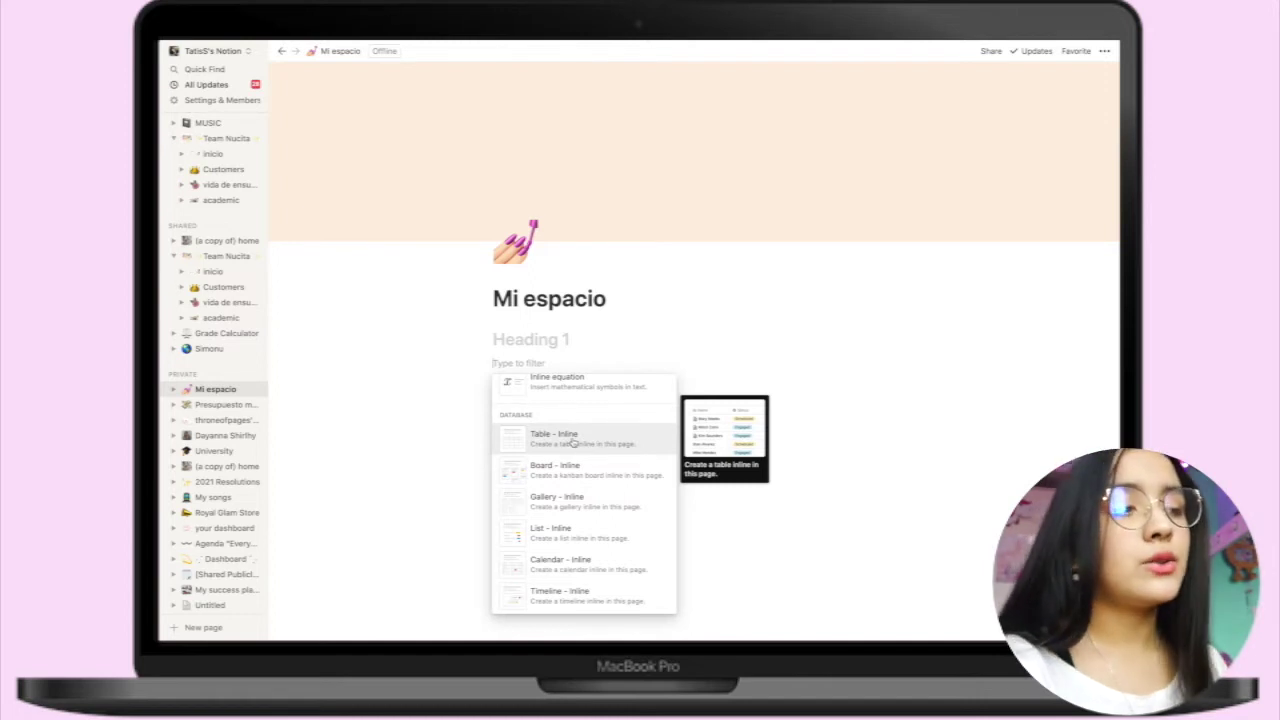
scroll(600, 465, "down", 4)
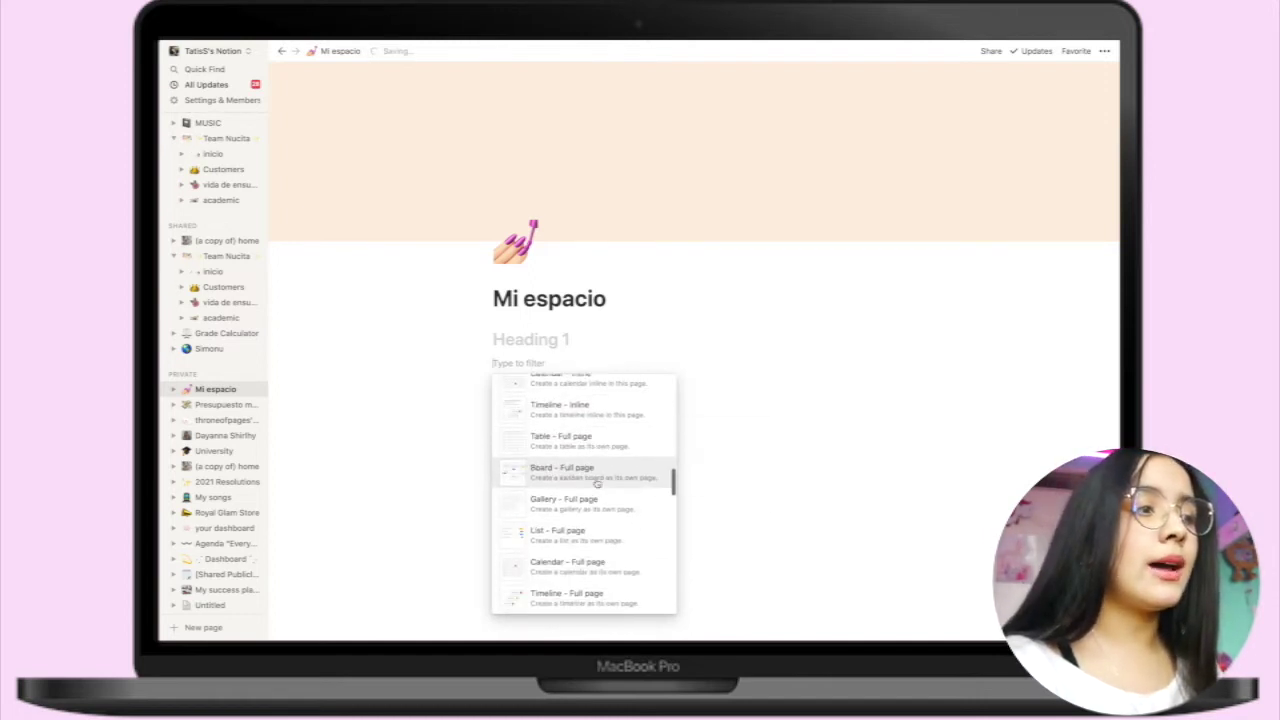
scroll(580, 450, "up", 3)
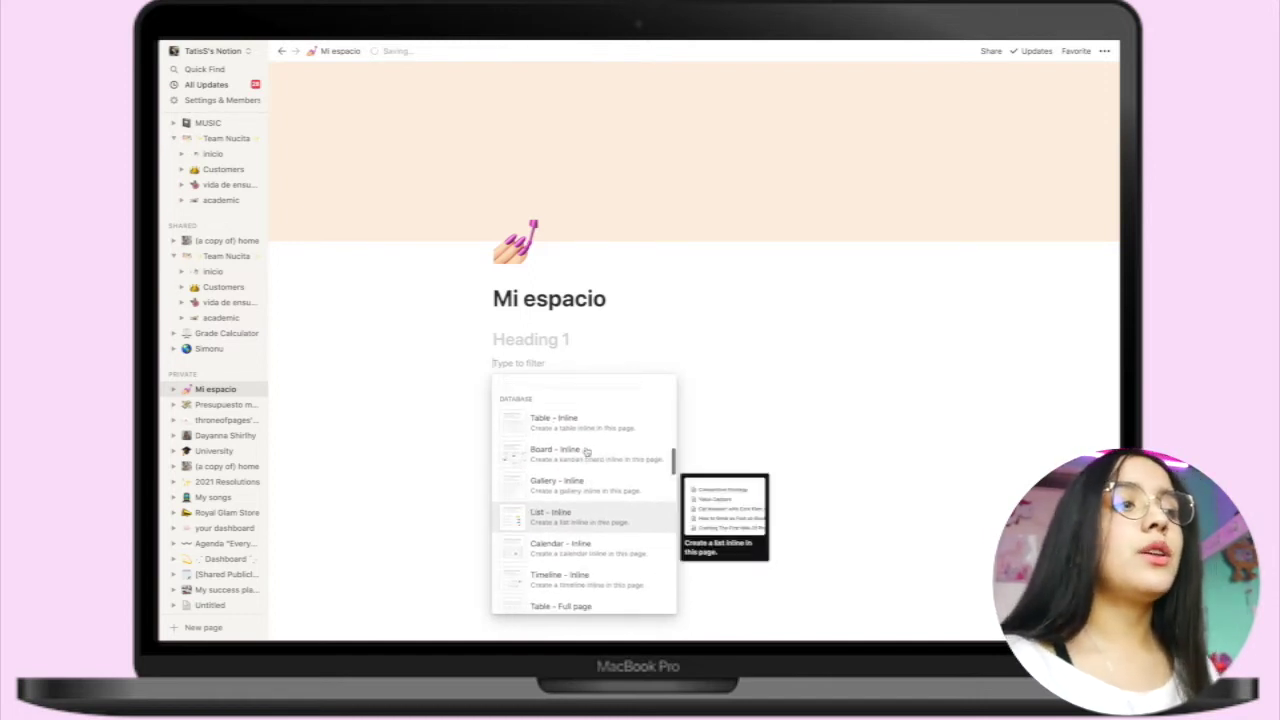
left_click(565, 422)
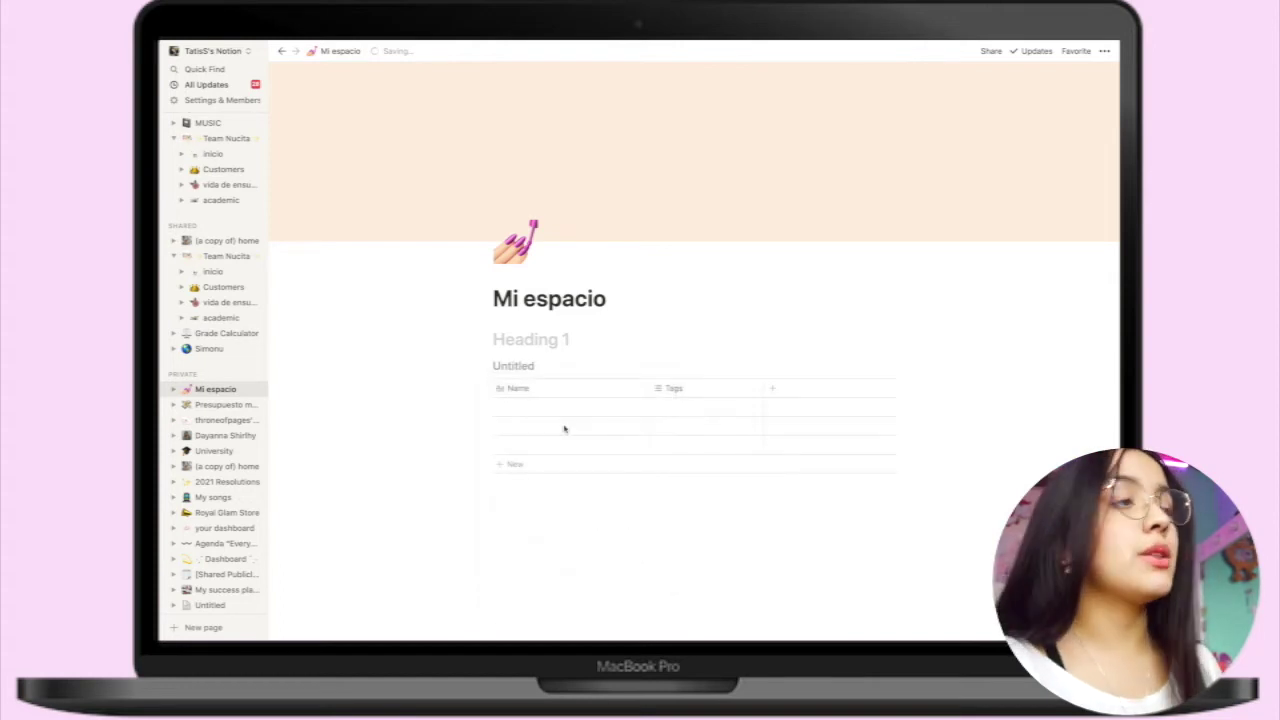
Title the new inline table "Tareas fin de semana"
mouse_move(533, 362)
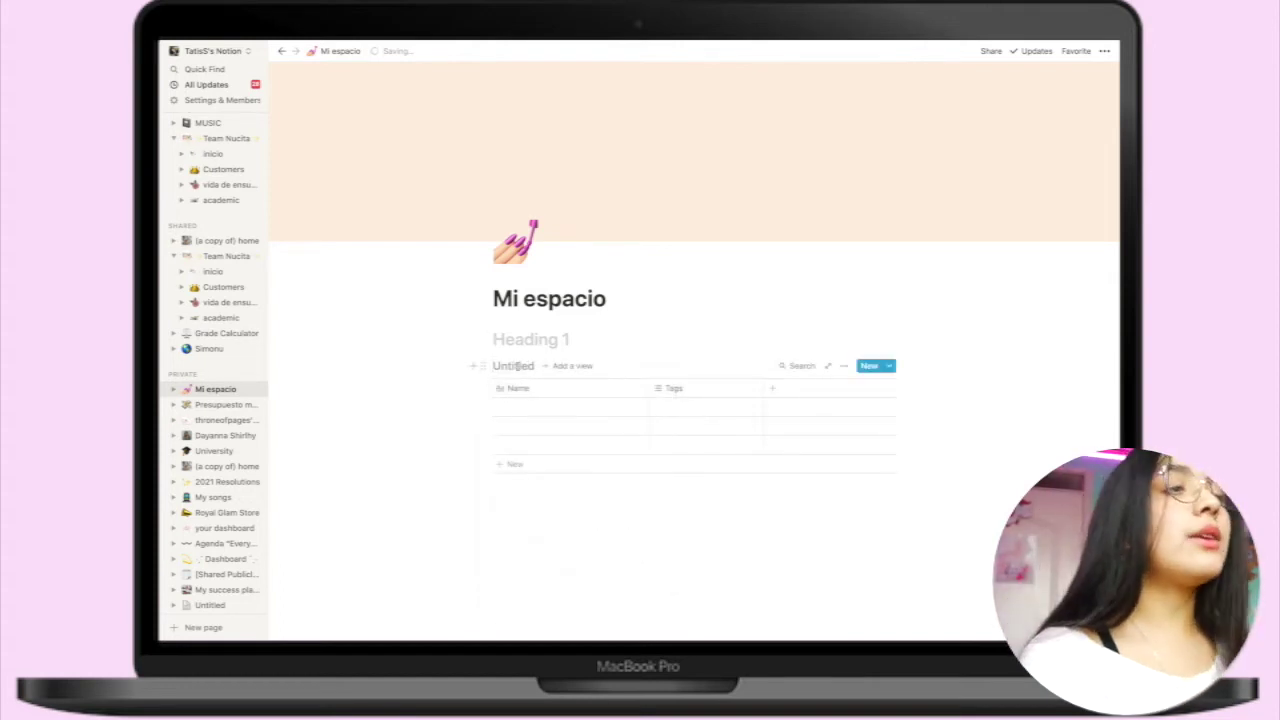
left_click(517, 366)
type("Tareas")
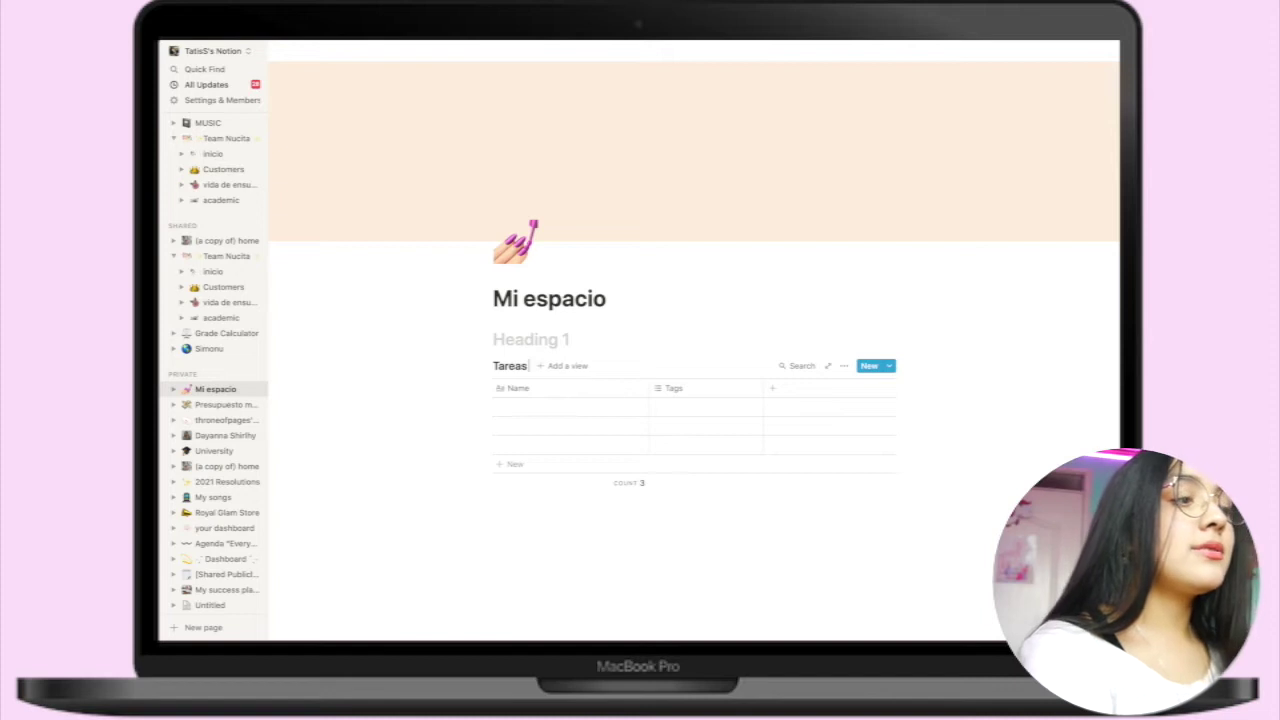
type(" fin de semana")
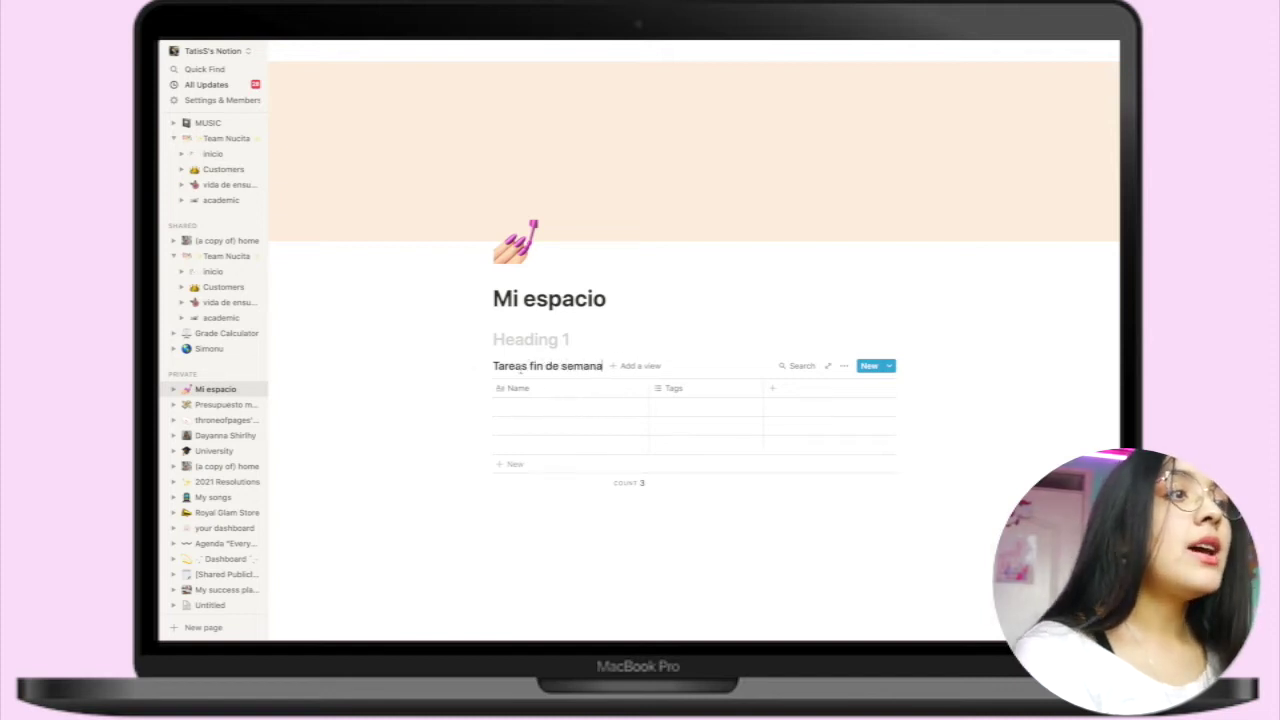
Narrow the Name column of the Tareas fin de semana table
left_click(550, 408)
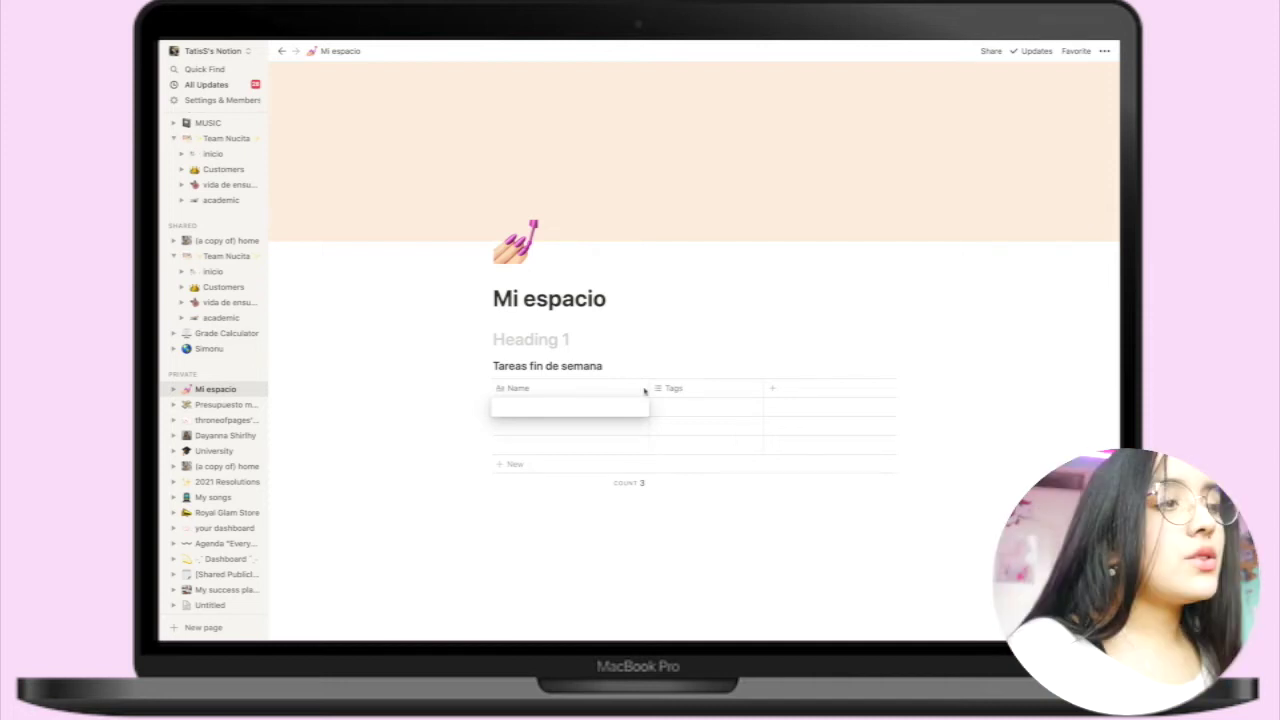
key("Escape")
left_click_drag(650, 388, 587, 388)
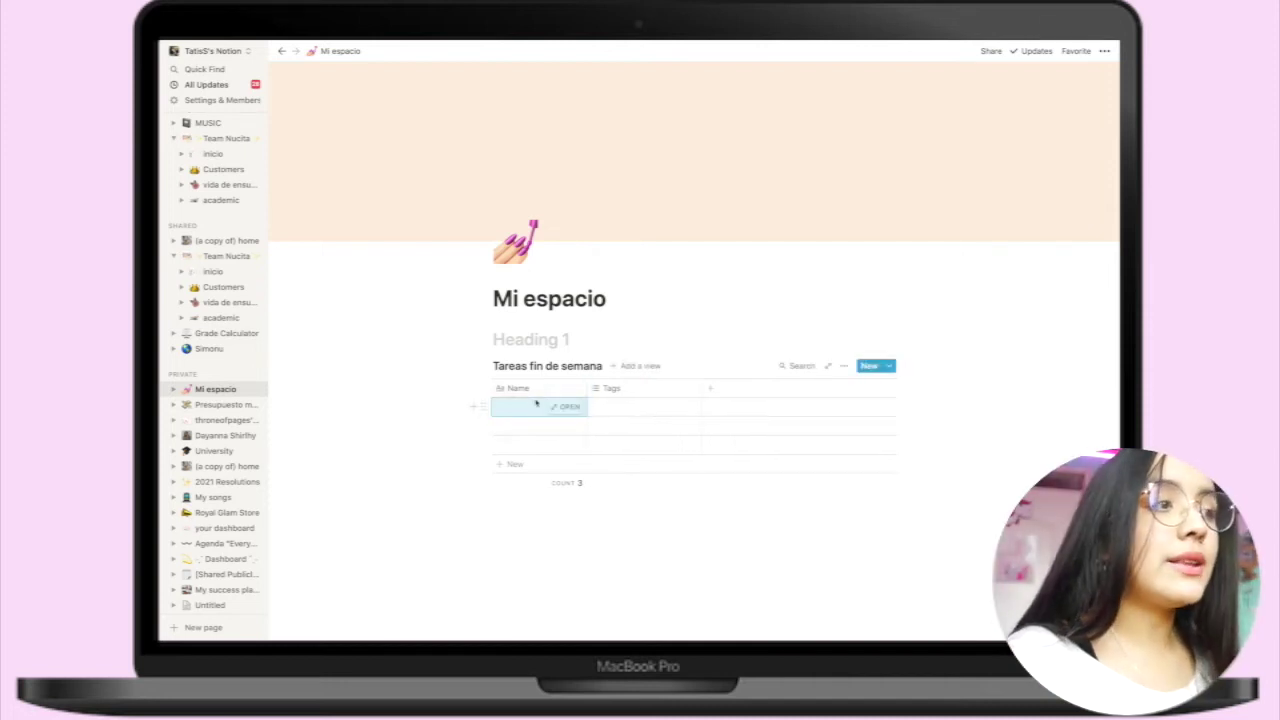
Rename the table's two columns Nombre and Asignatura, and add a third column named Due date with the Date property type
left_click(612, 388)
type("AAsign")
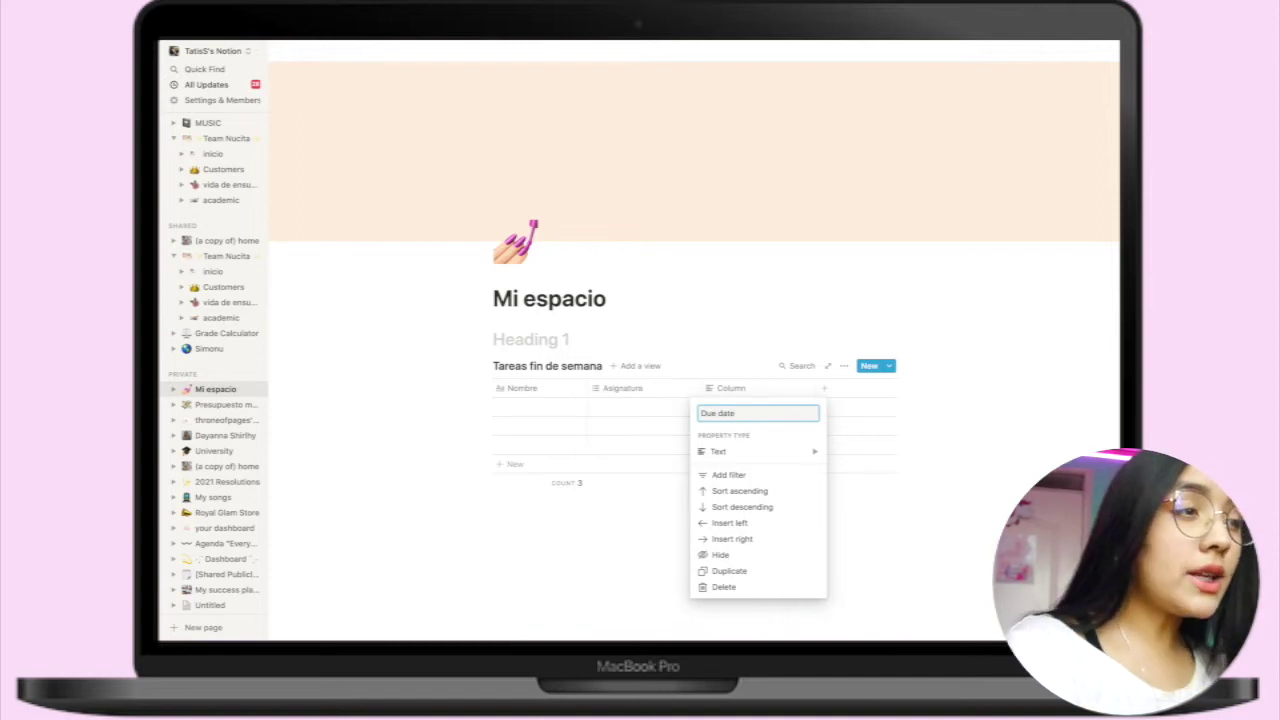
left_click(735, 453)
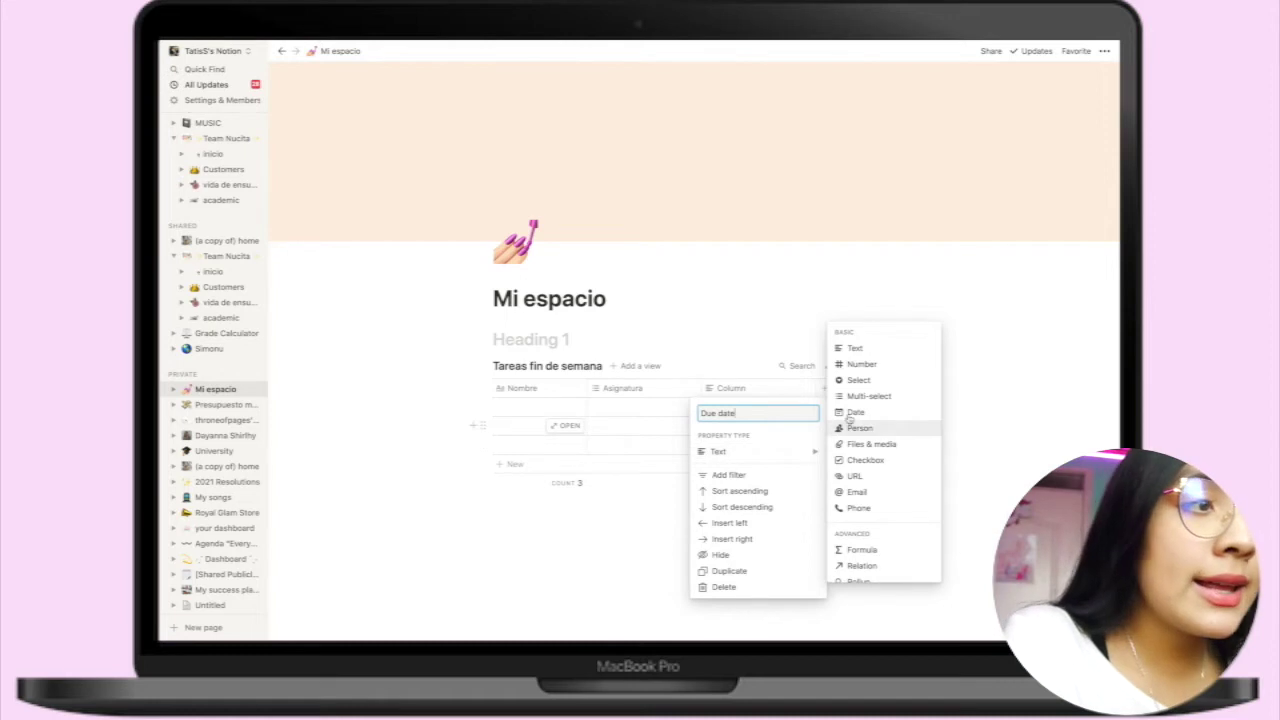
left_click(793, 450)
left_click(793, 450)
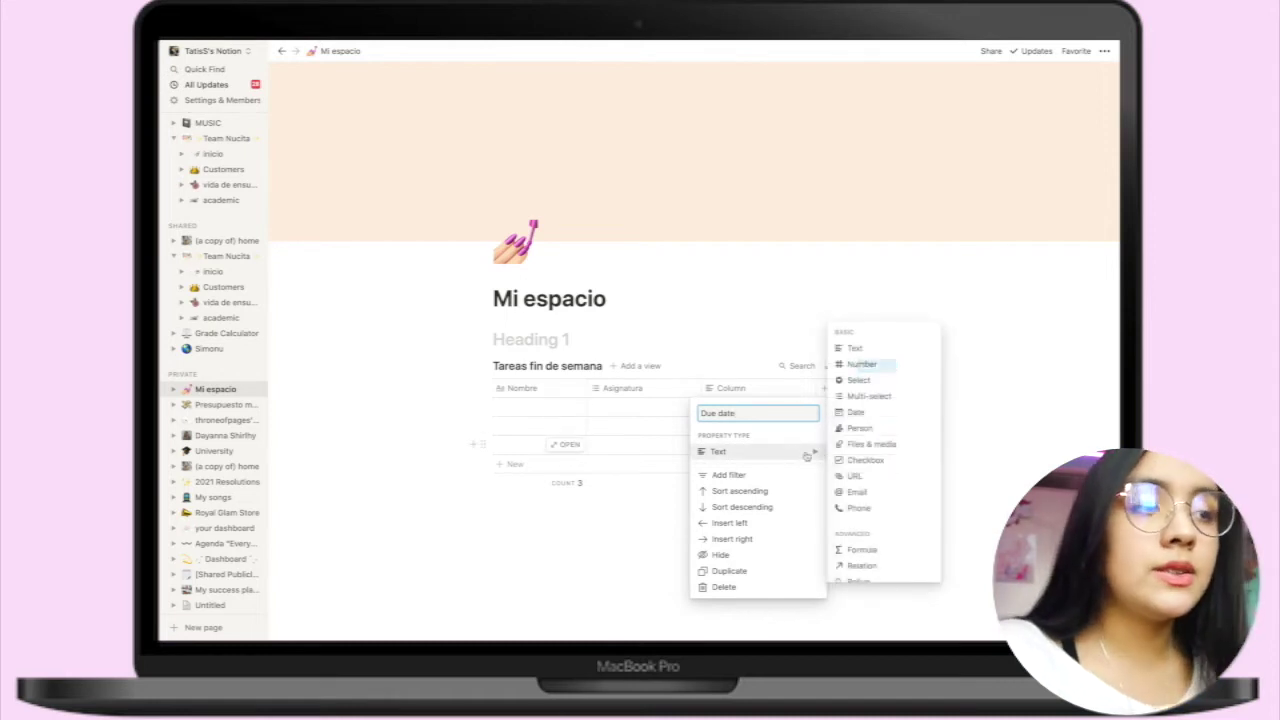
left_click(870, 414)
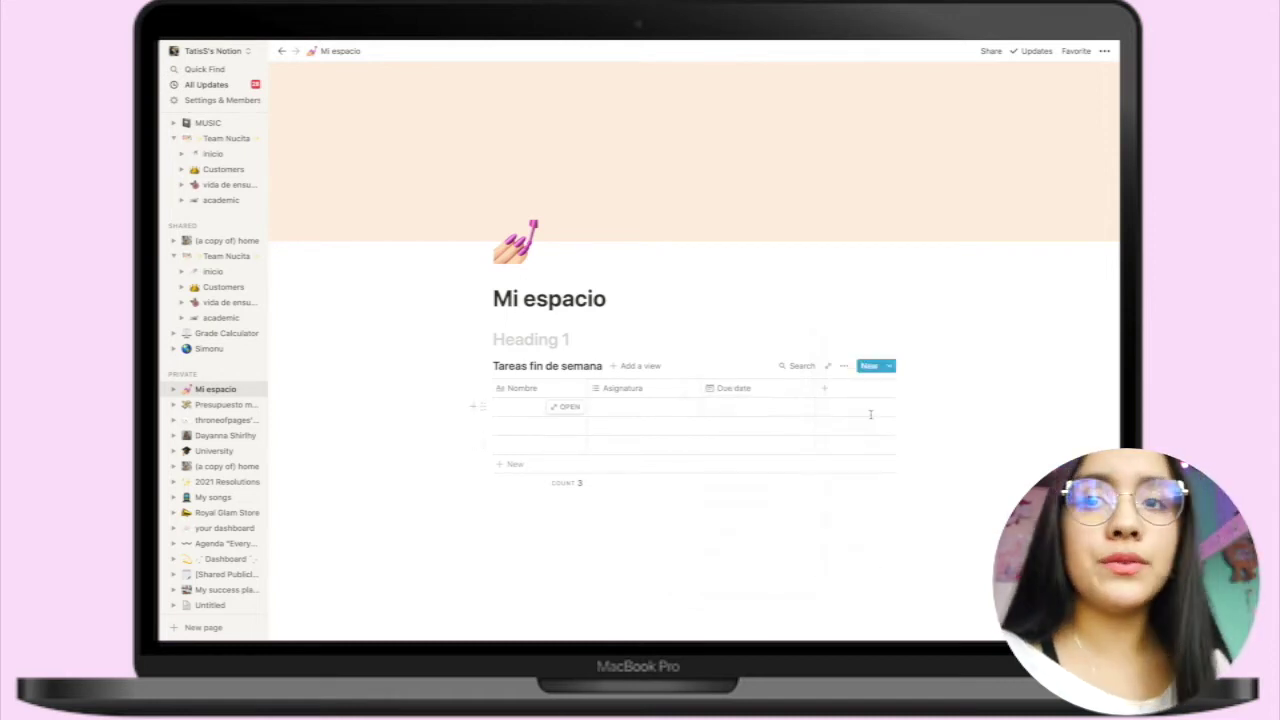
Change the Asignatura column's property type to Select
left_click(622, 388)
left_click(623, 453)
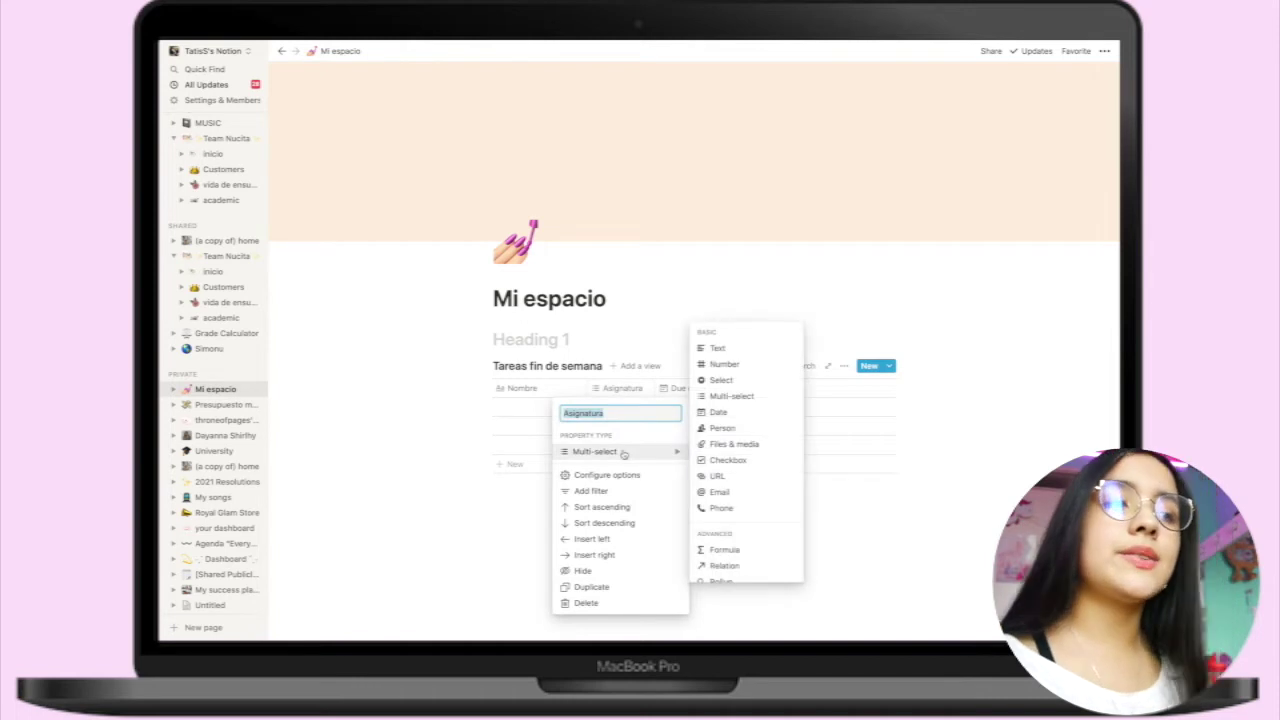
left_click(721, 381)
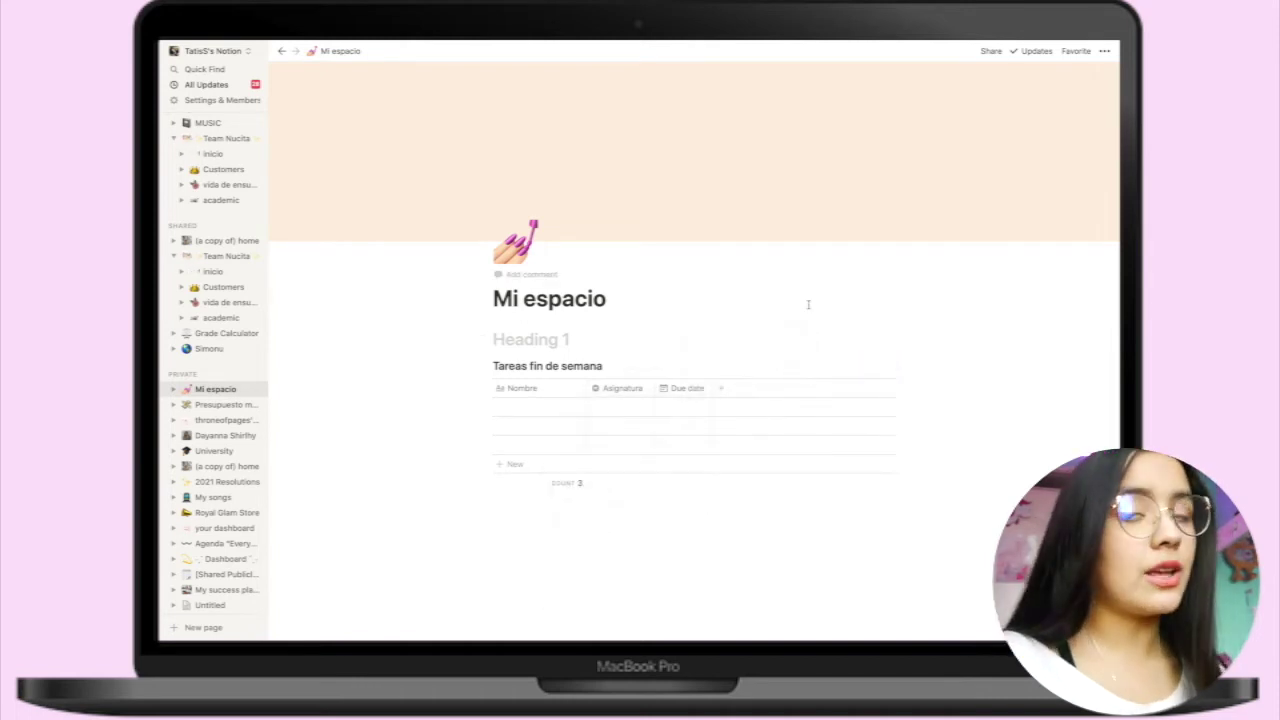
Add a fourth column named % with the Number property type
left_click(749, 386)
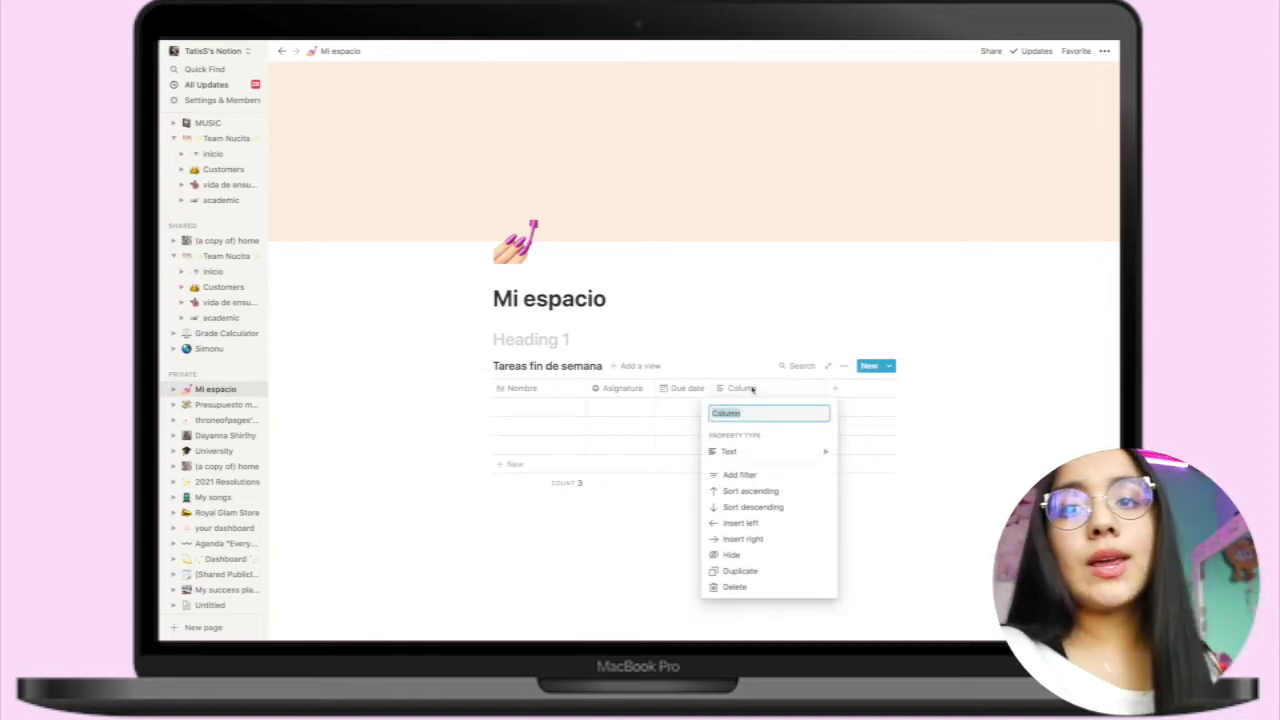
type("%")
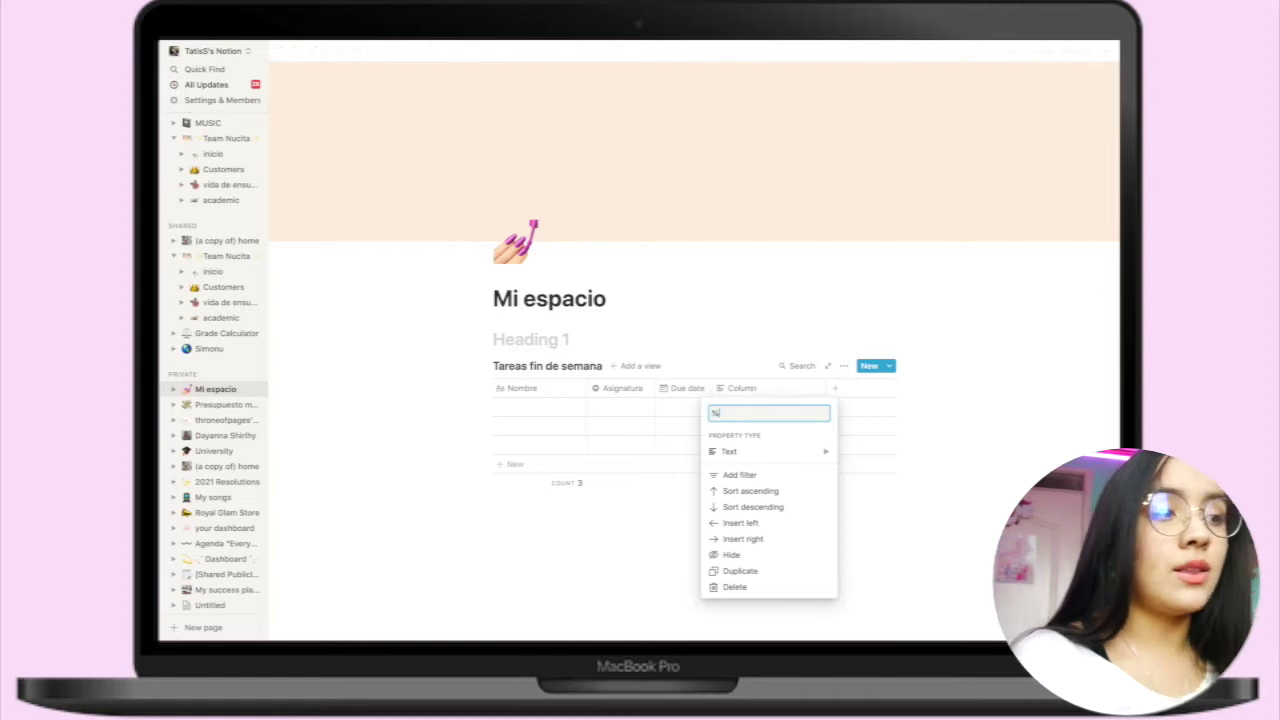
key("Return")
left_click(740, 451)
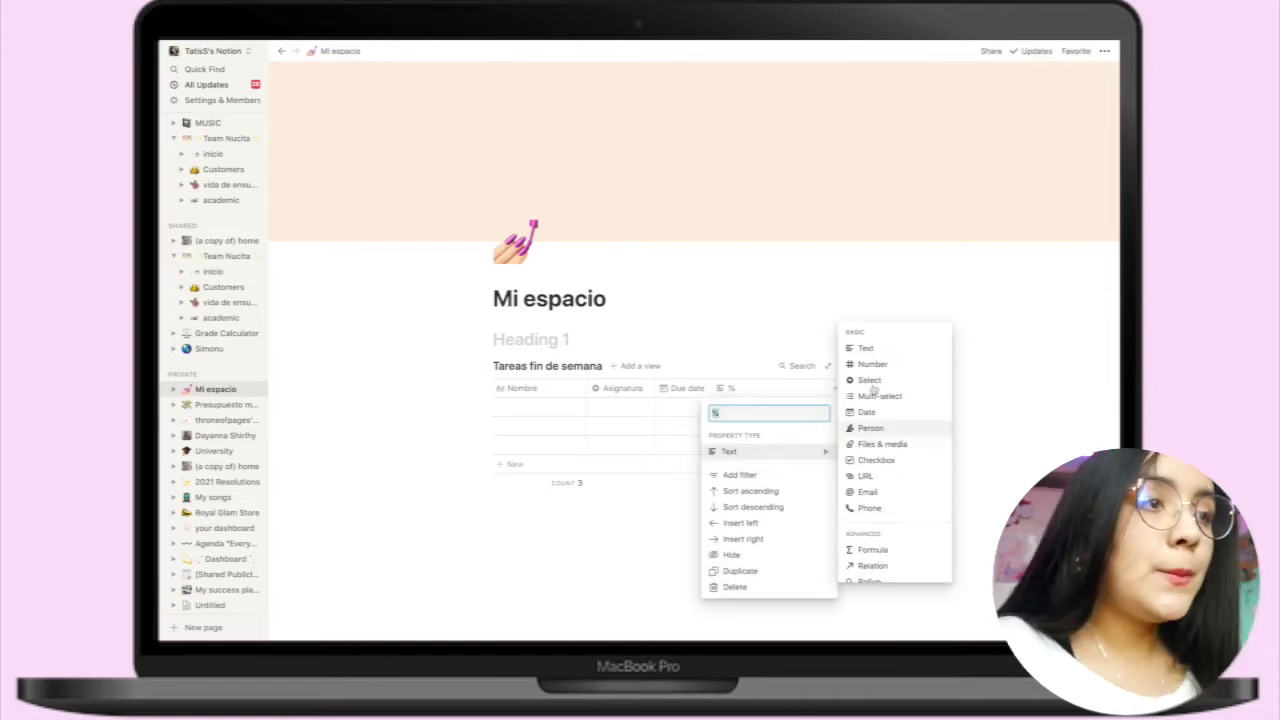
left_click(875, 366)
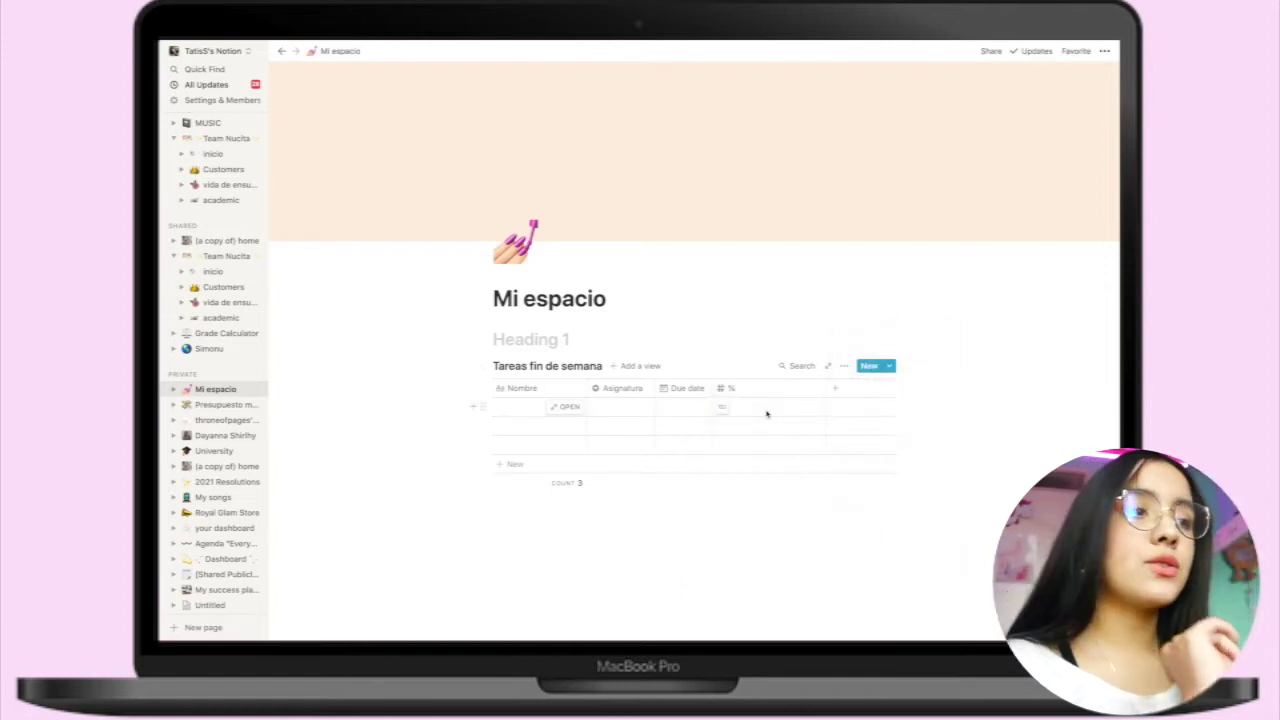
Enter 20 in the first row of the % column and narrow that column
left_click(766, 408)
key("Return")
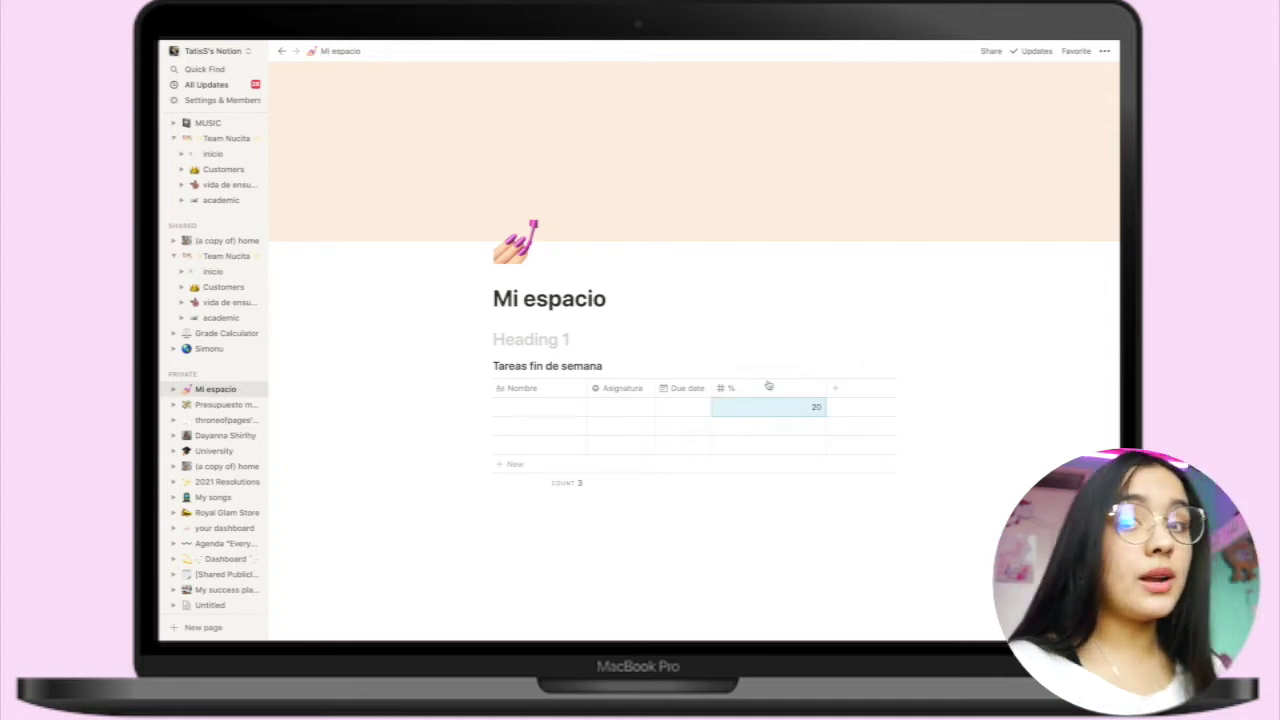
left_click_drag(826, 388, 771, 388)
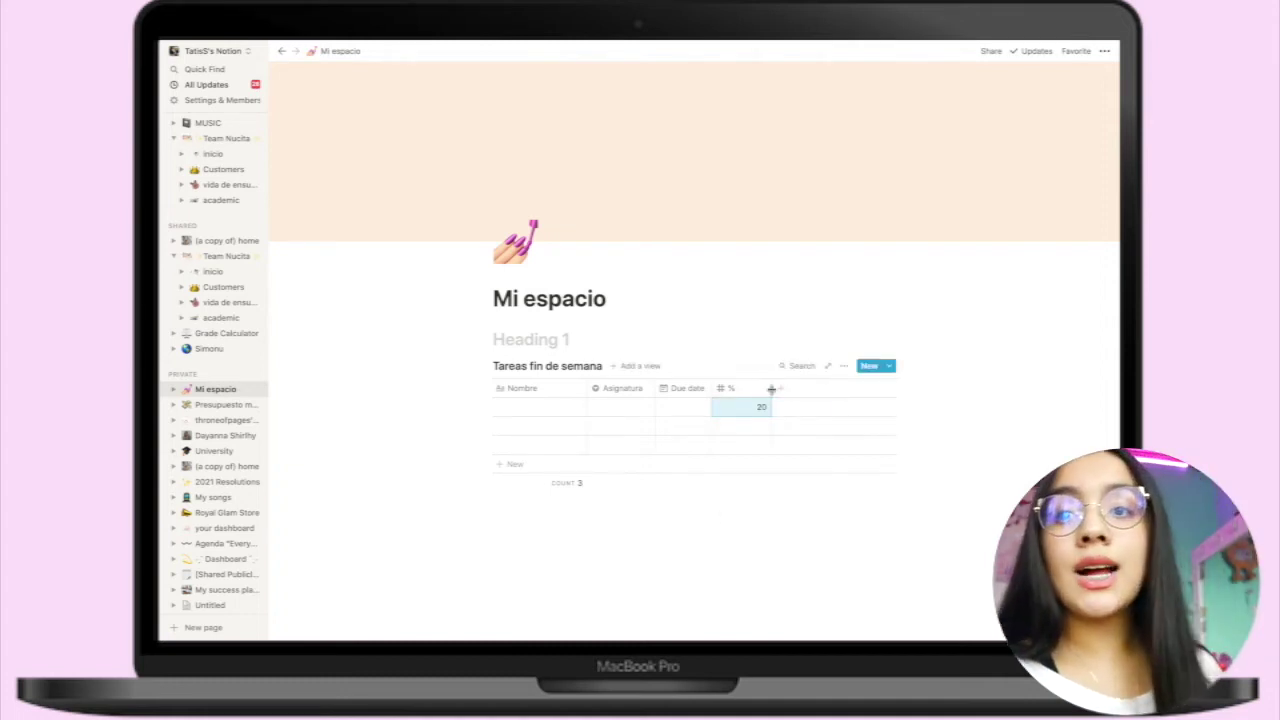
Name the first row "Video arroz" and create the option Cocina as its Asignatura
left_click(532, 403)
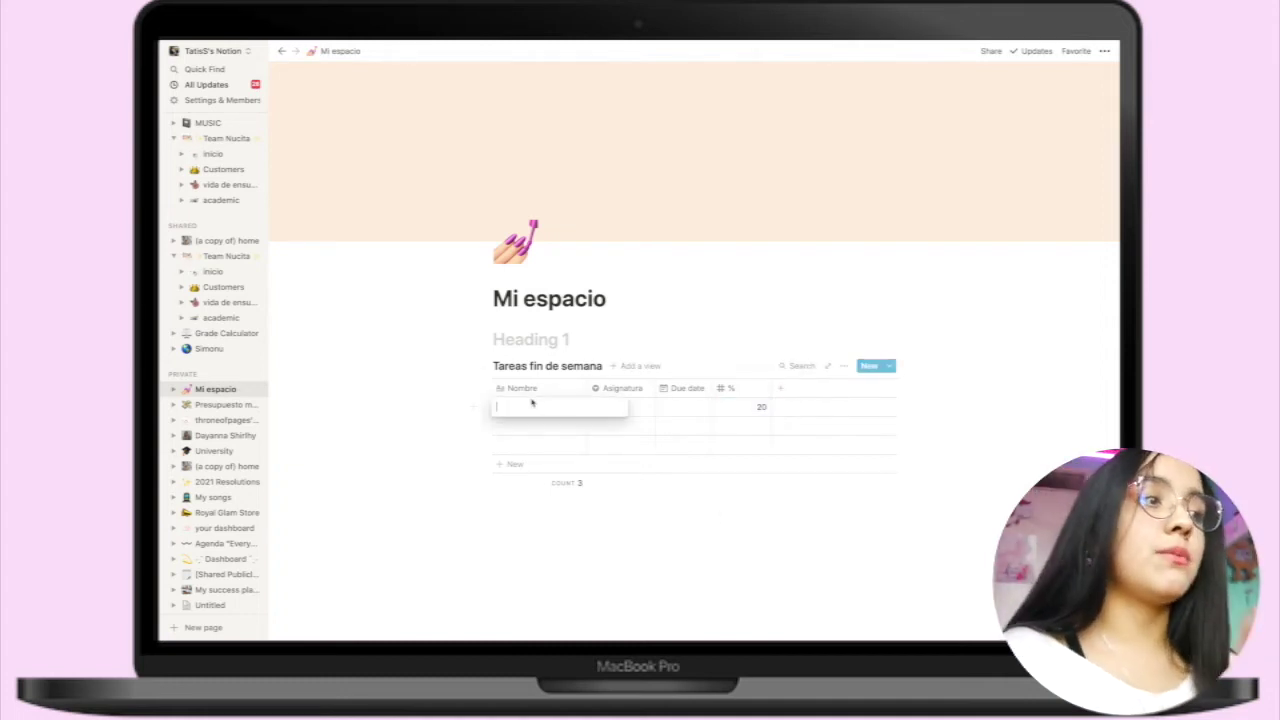
type("Video")
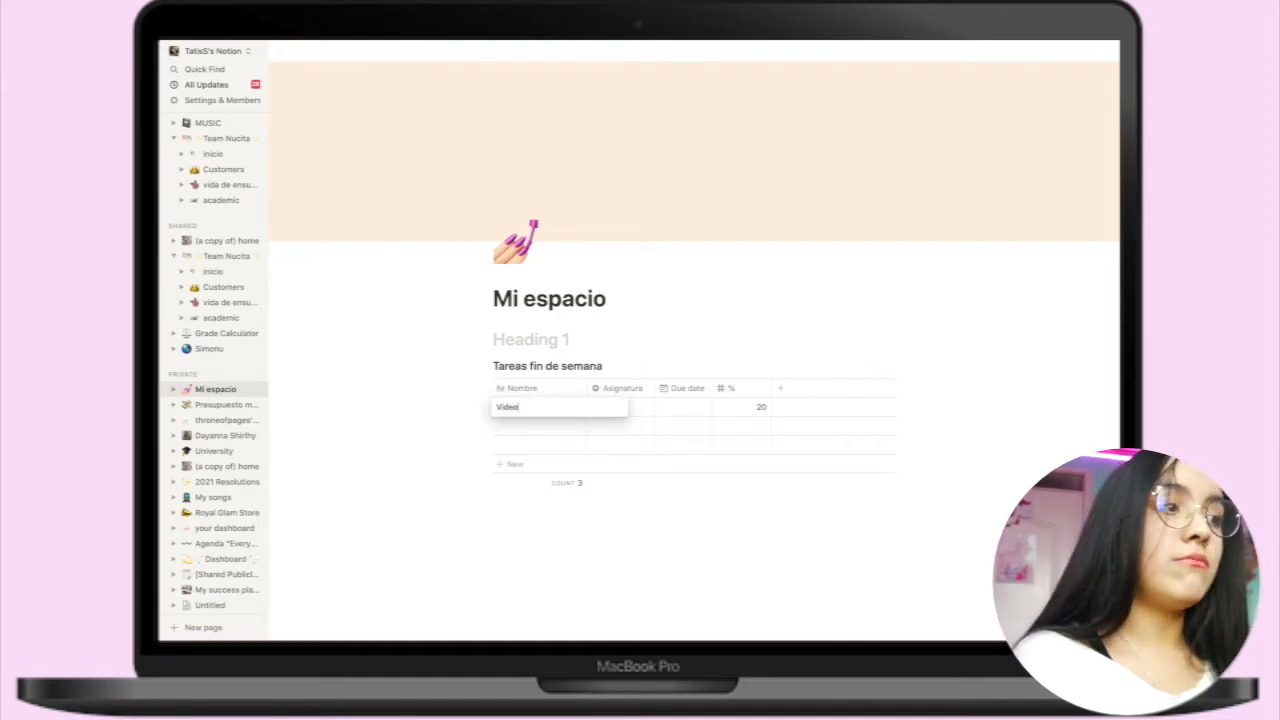
type(" a")
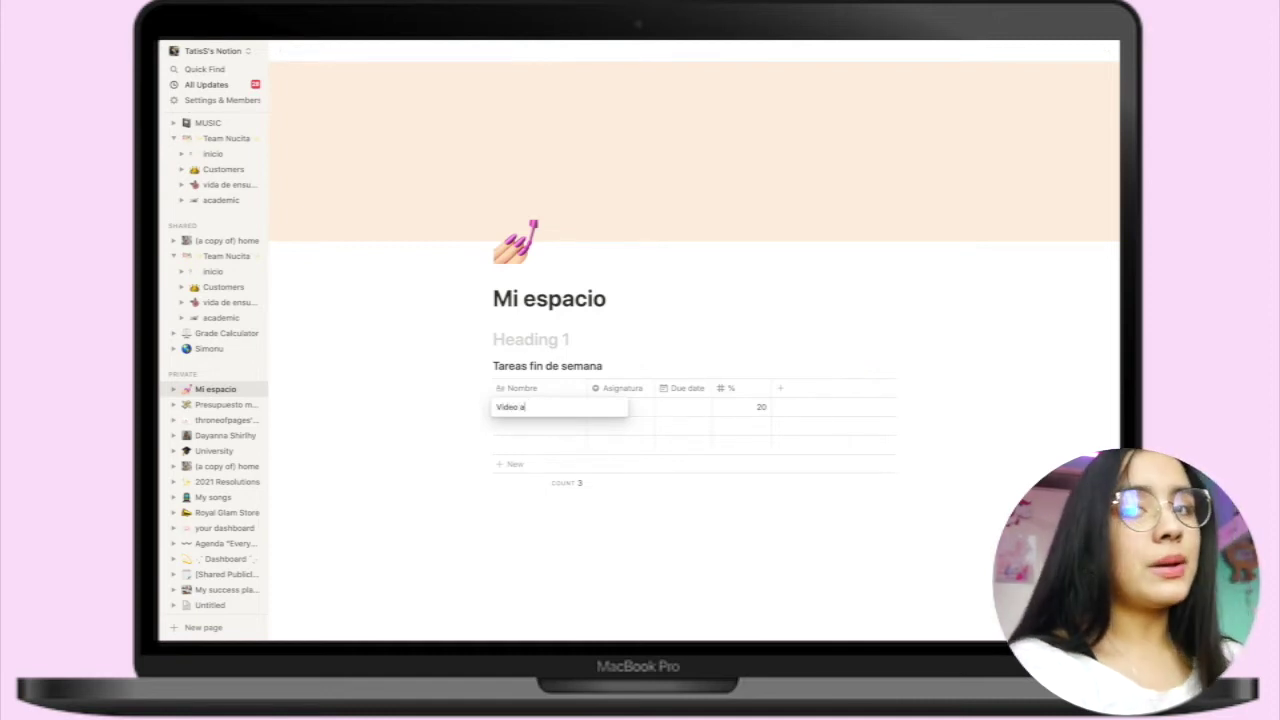
type("rroz")
left_click(623, 408)
type("Cocina")
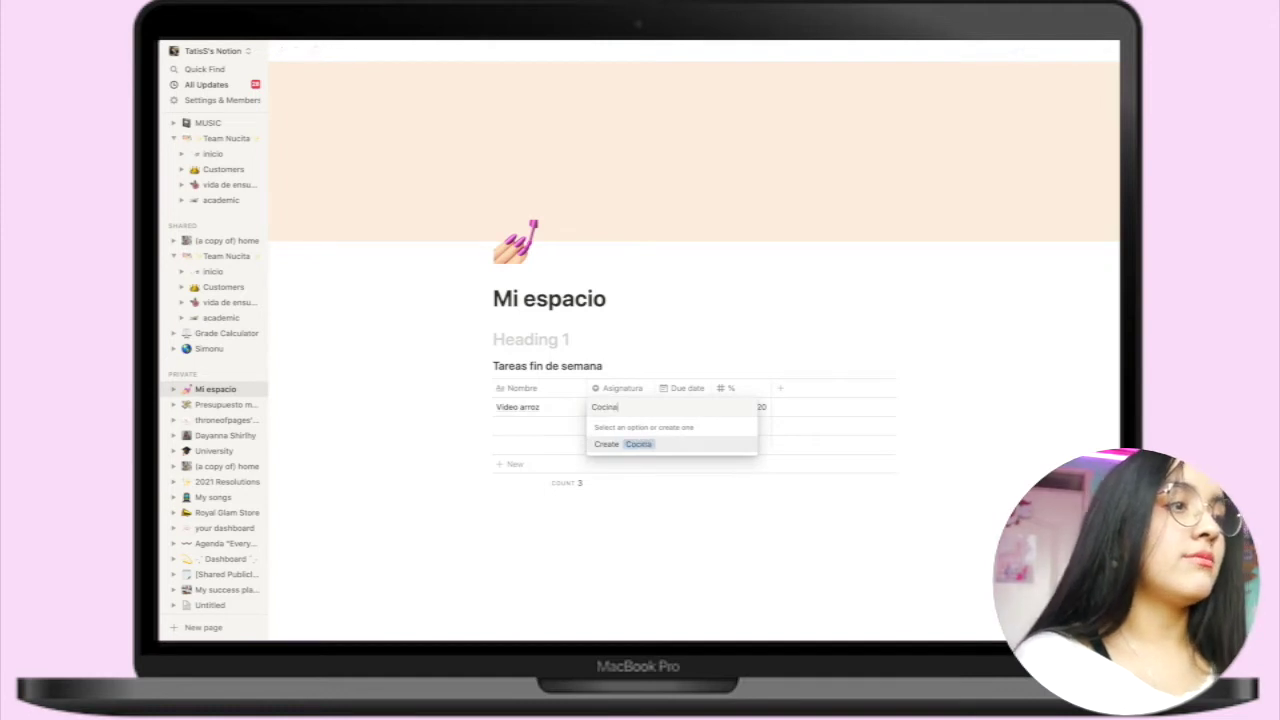
key("Return")
Set the due date of the Video arroz row to June 8, 2021
left_click(662, 427)
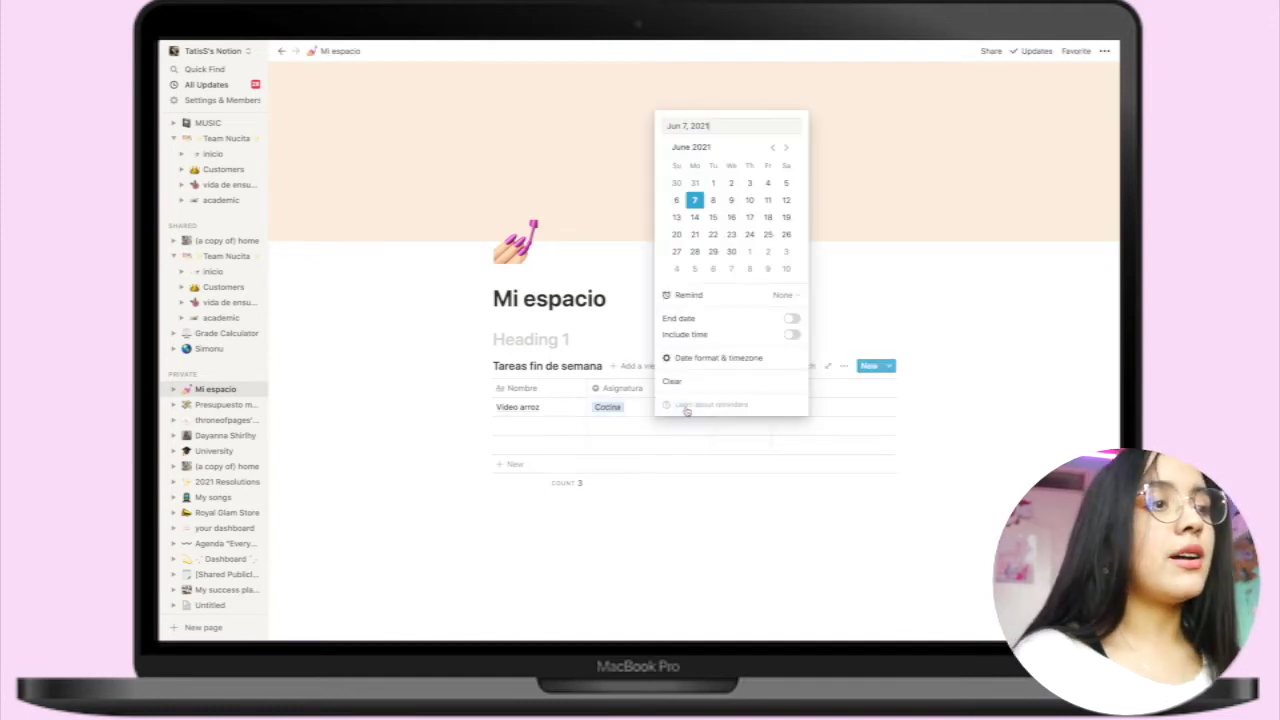
left_click(712, 200)
left_click(675, 460)
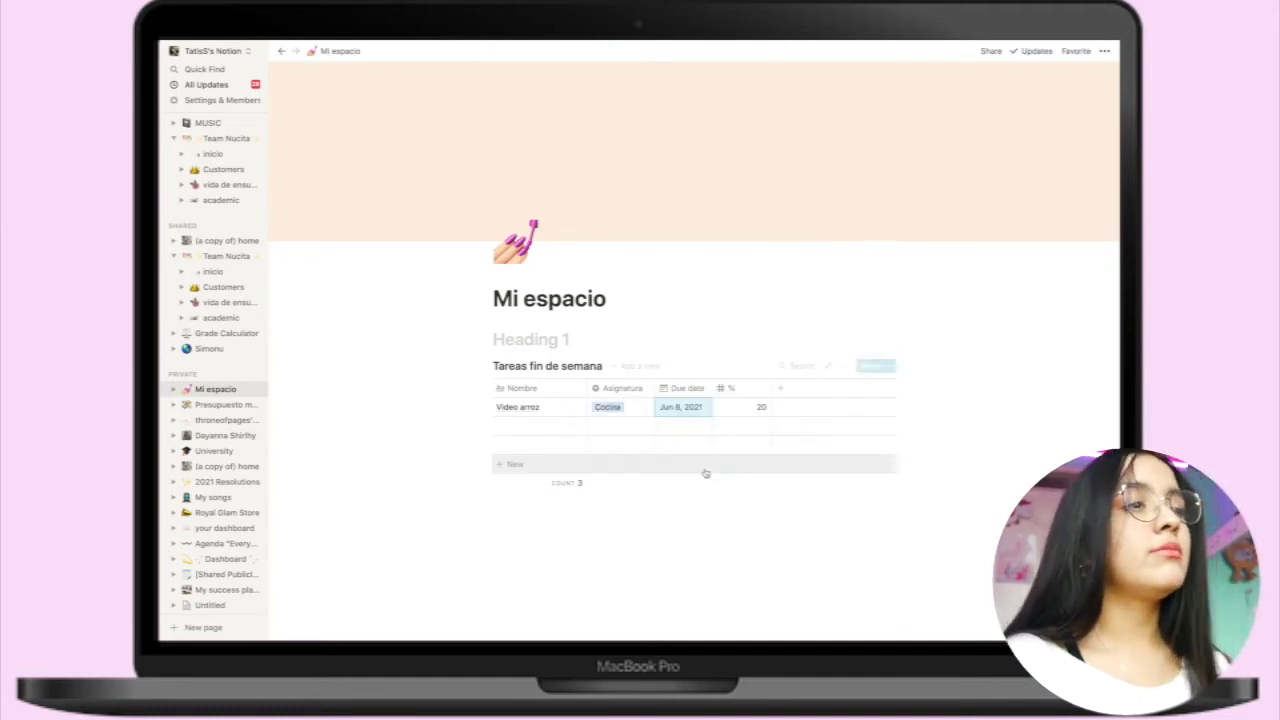
left_click(730, 502)
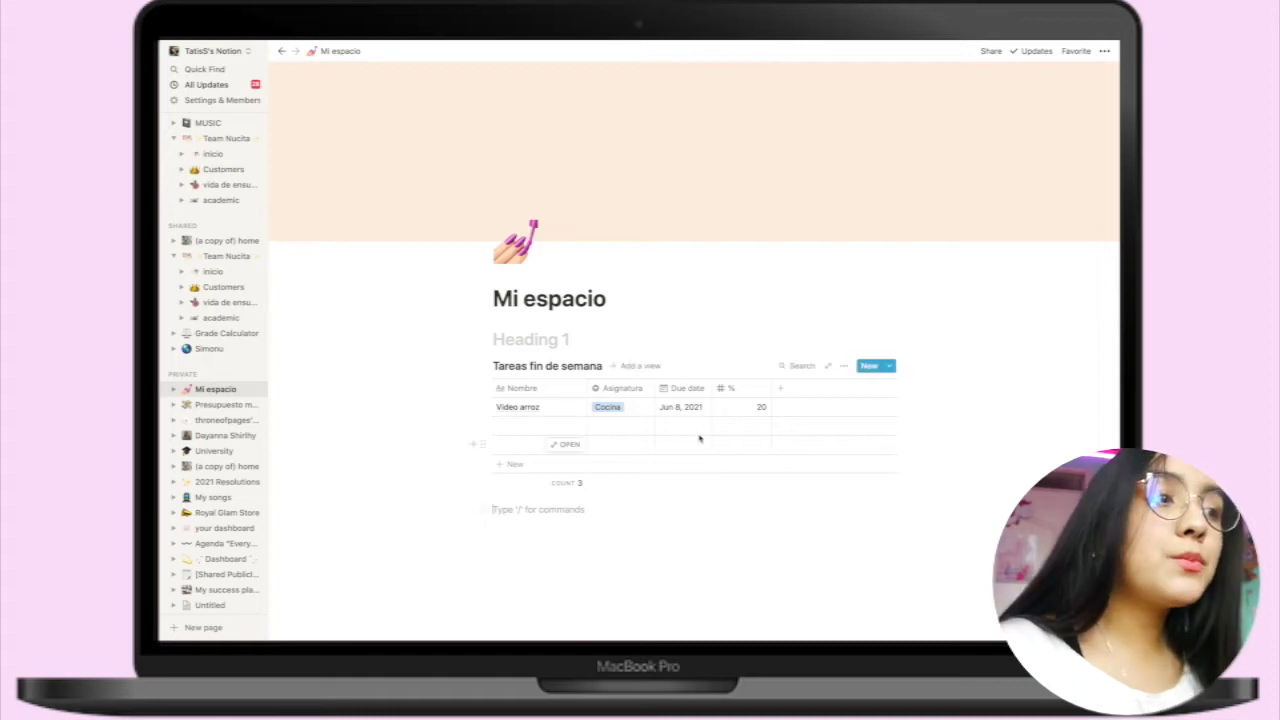
Set the Video arroz due date reminder to 1 day before and fill in the empty heading as "School"
left_click(680, 408)
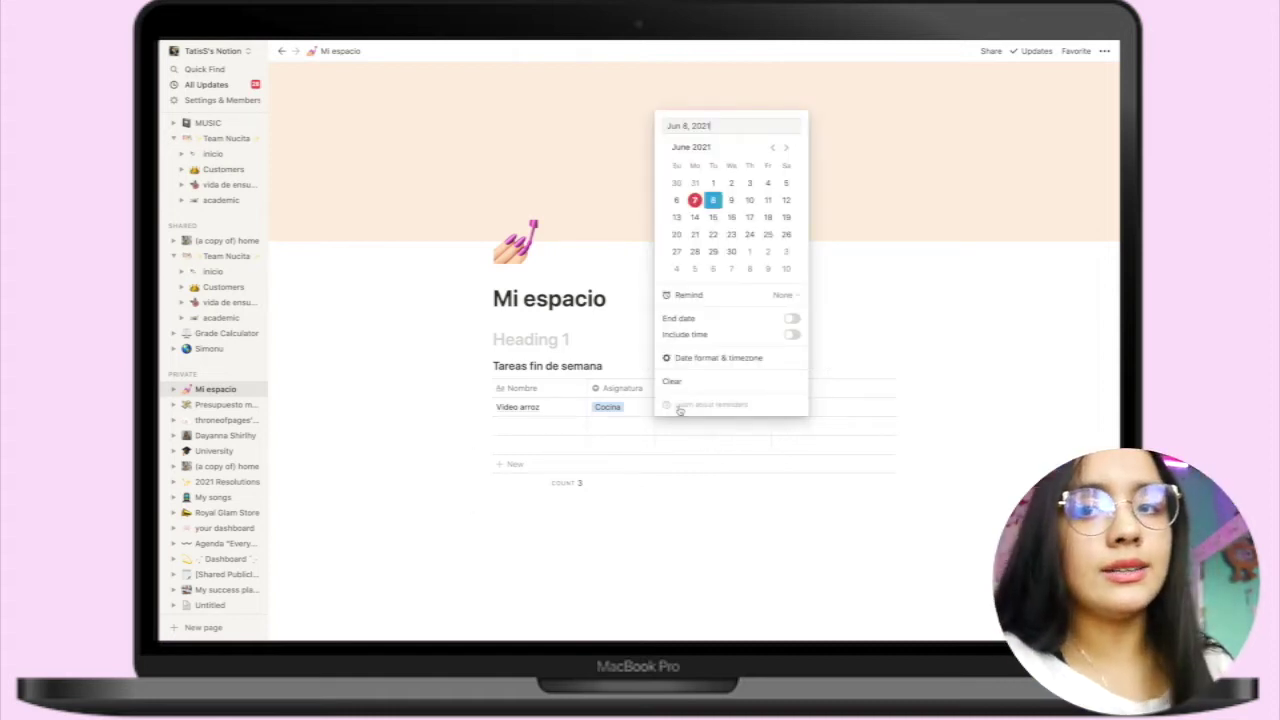
left_click(741, 299)
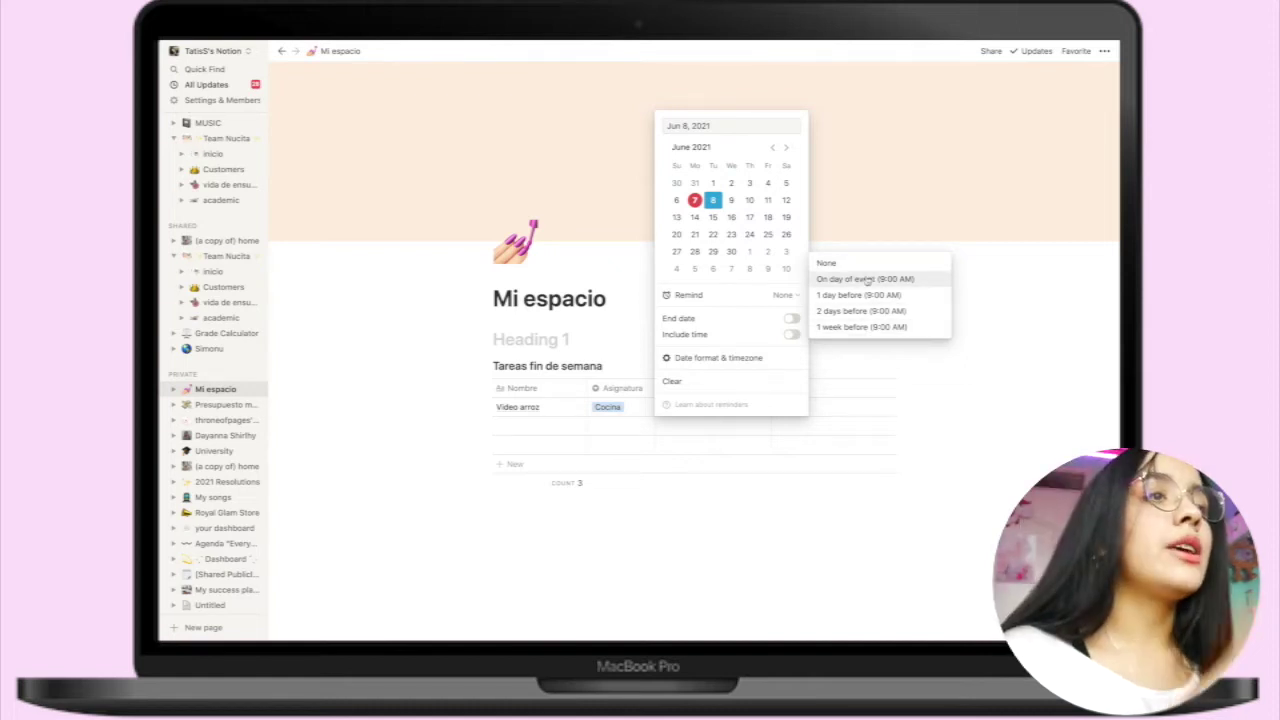
left_click(867, 280)
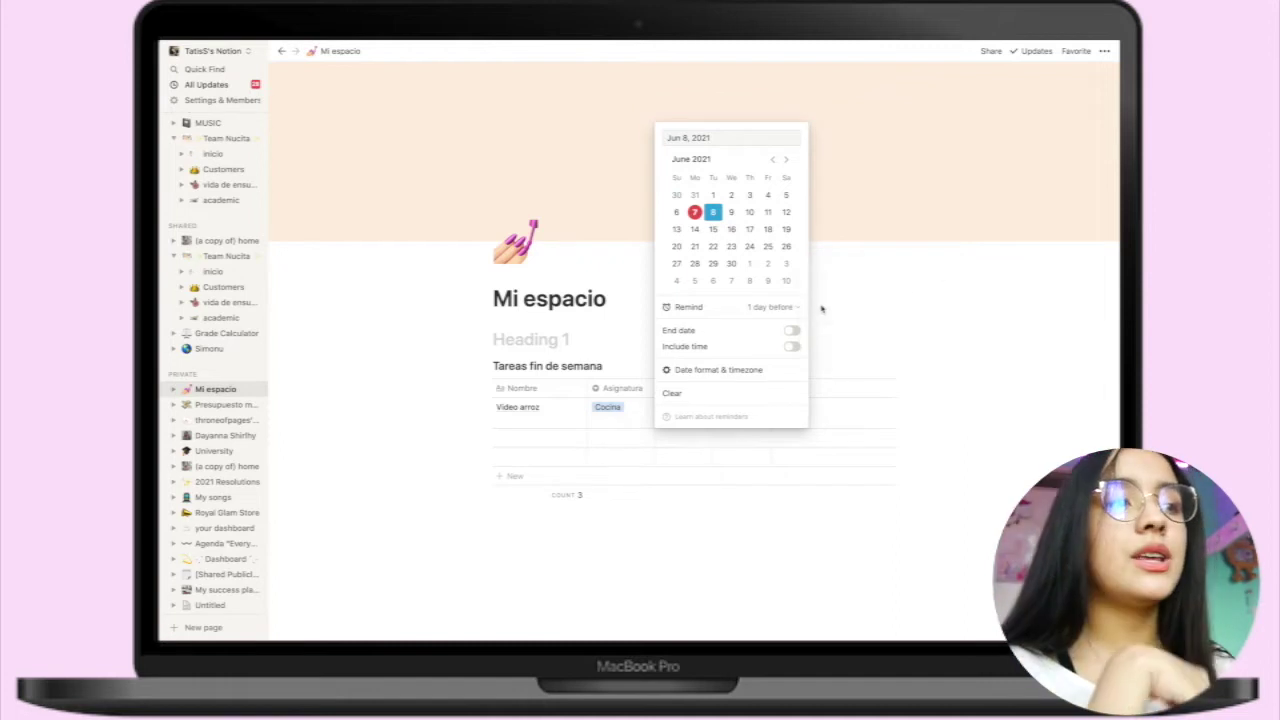
left_click(596, 331)
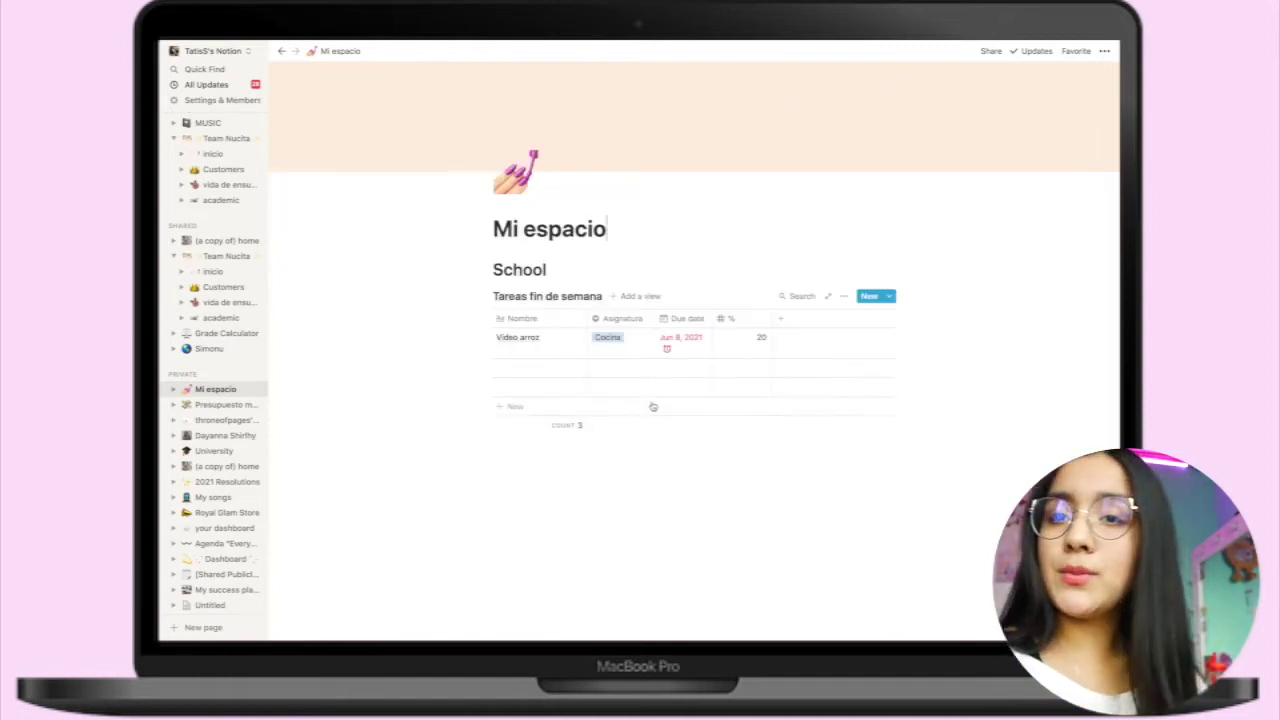
Add a quote block reading "Be happy" below the table
left_click(545, 453)
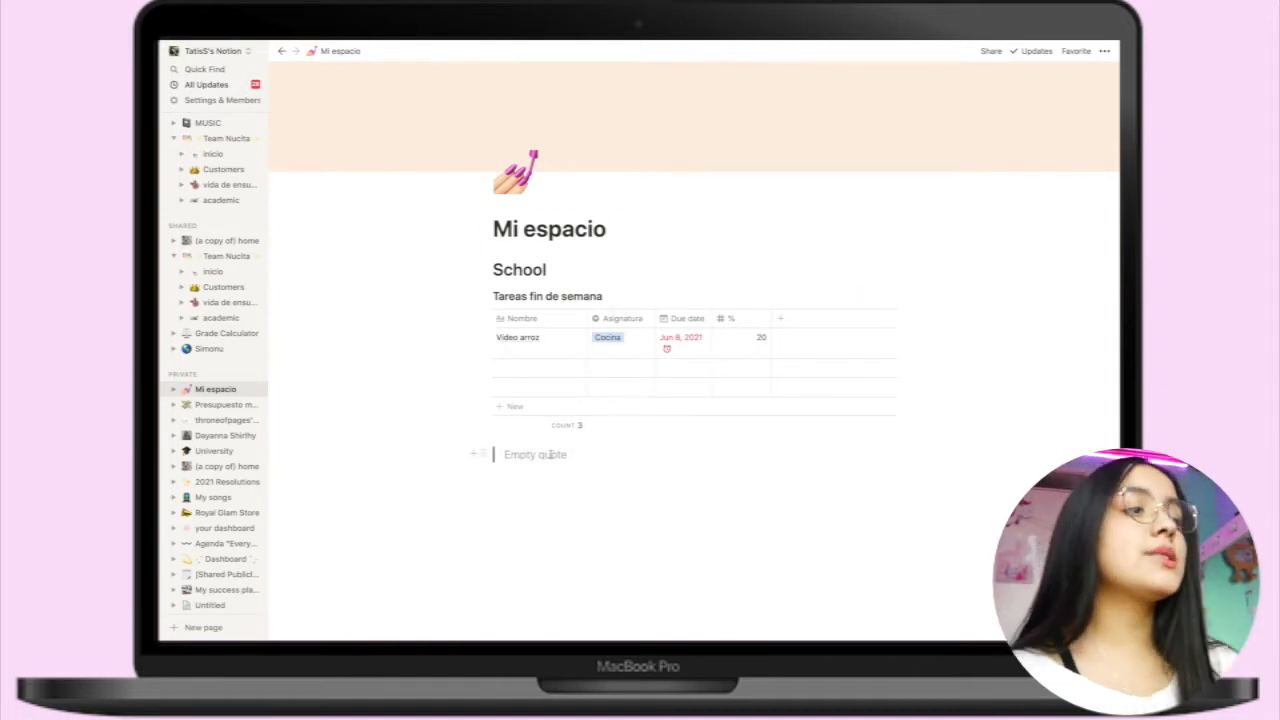
type("Be happy")
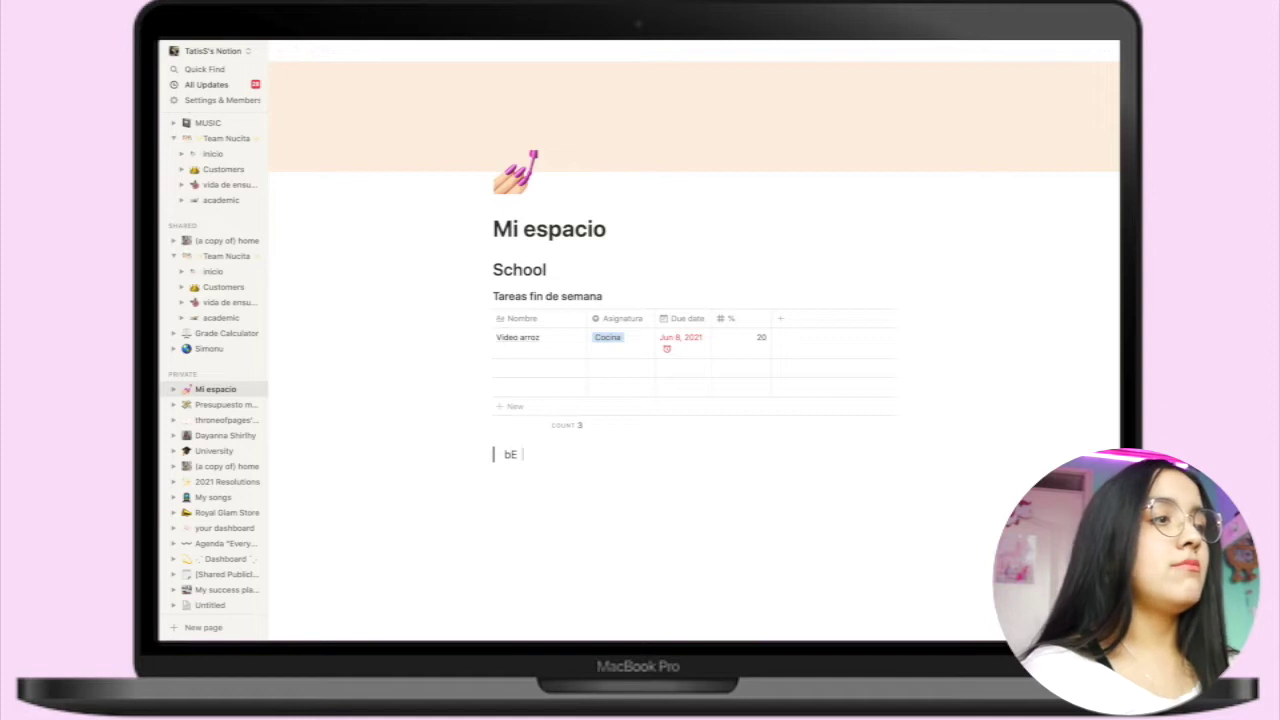
key("Return")
Insert an inline calendar database below the quote
type("/")
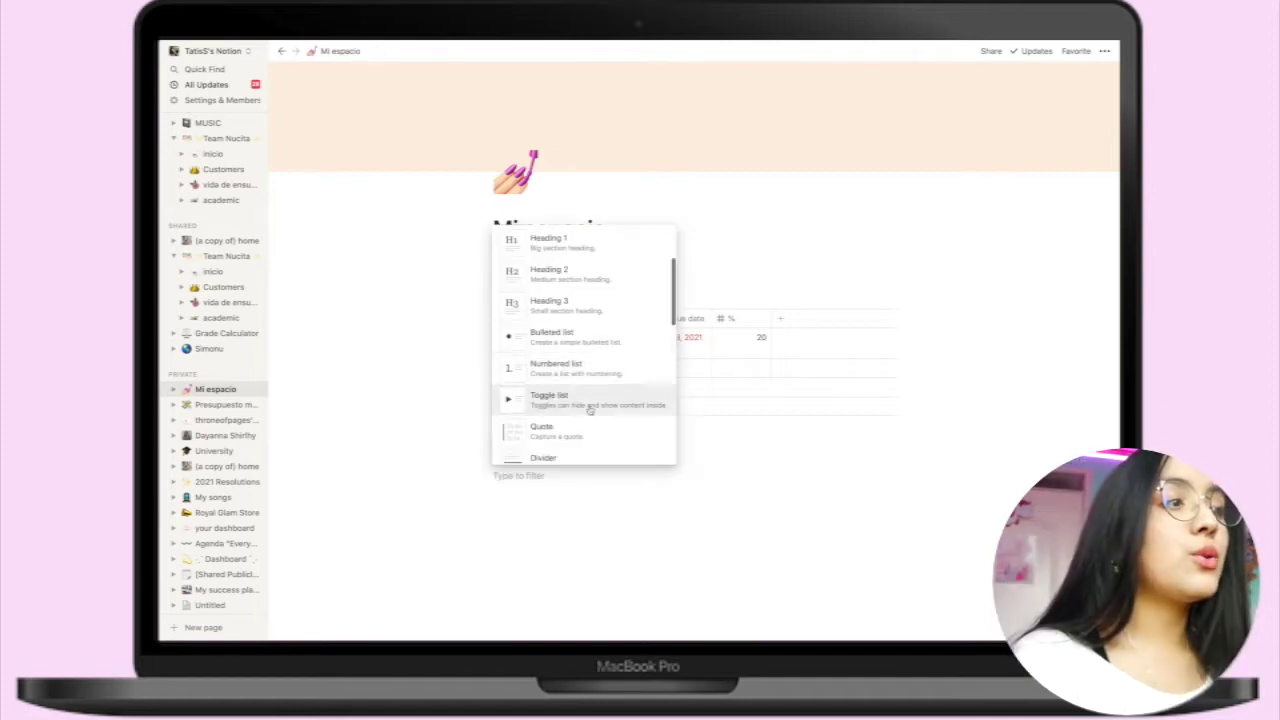
scroll(583, 409, "down", 5)
scroll(590, 409, "down", 6)
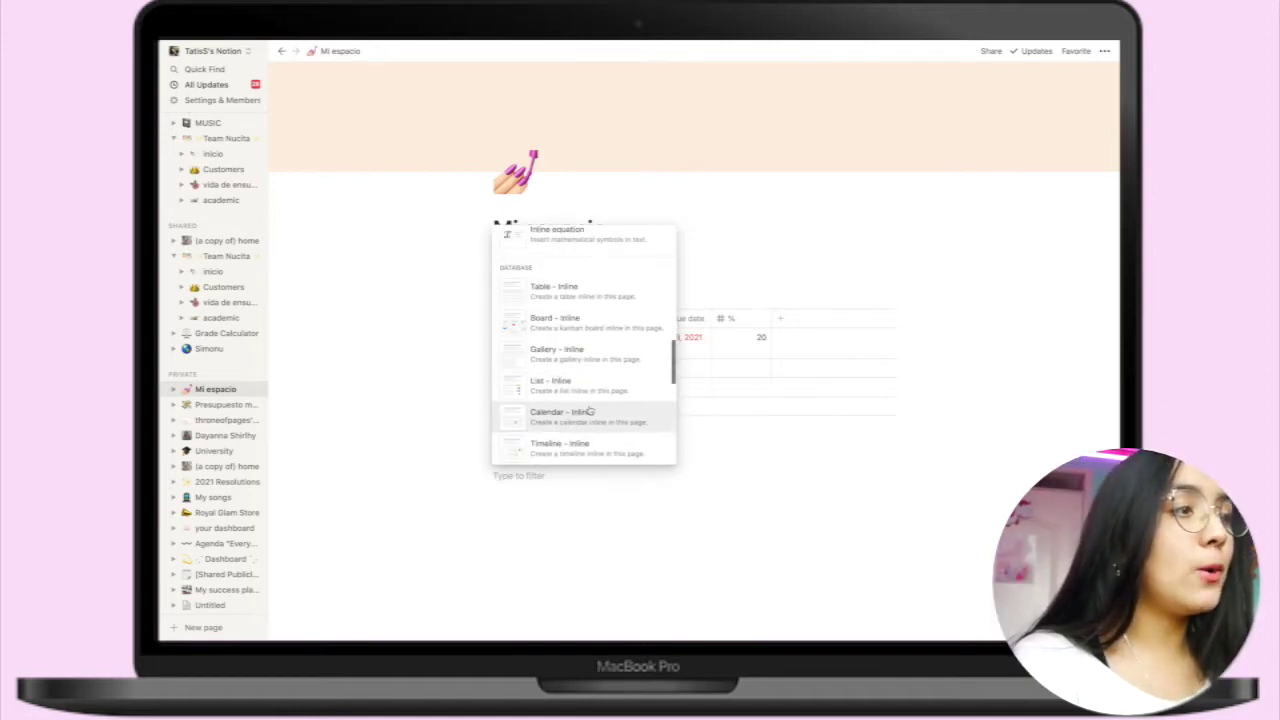
left_click(585, 413)
scroll(759, 392, "down", 3)
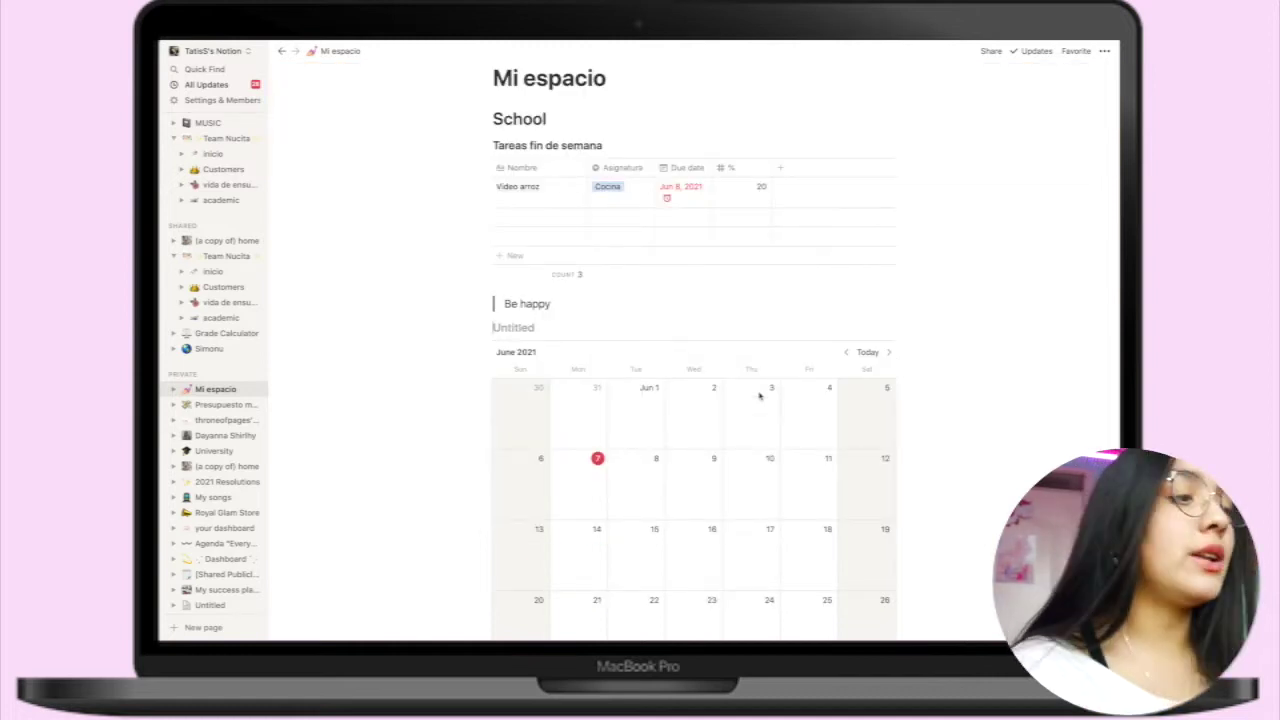
Title the calendar "Contenido" and add an entry on June 7, 2021 named "Study with me"
left_click(573, 478)
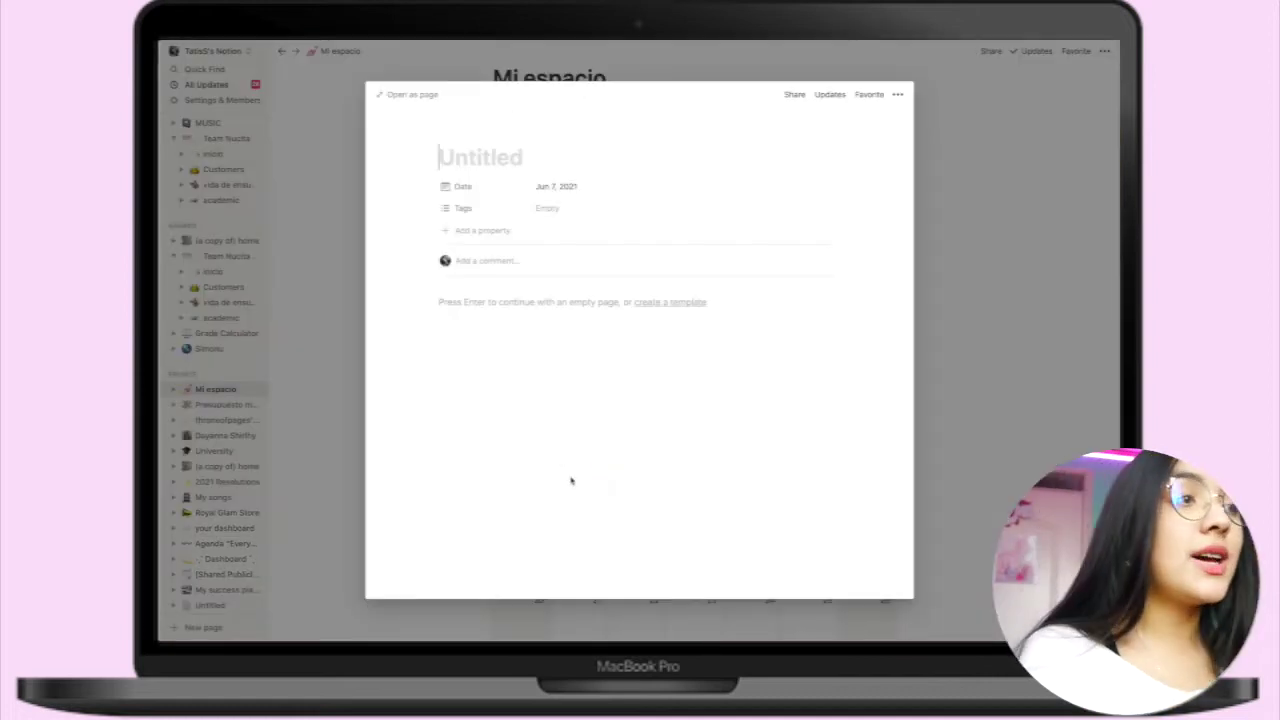
key("Escape")
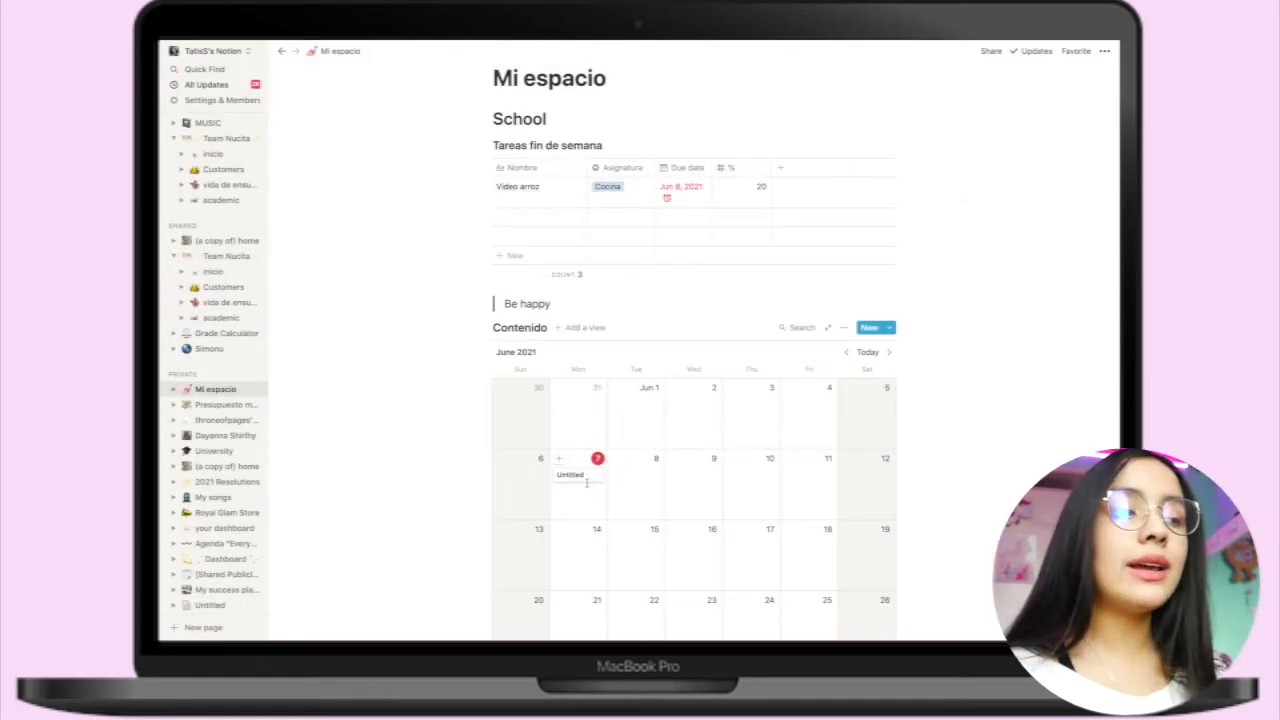
left_click(585, 480)
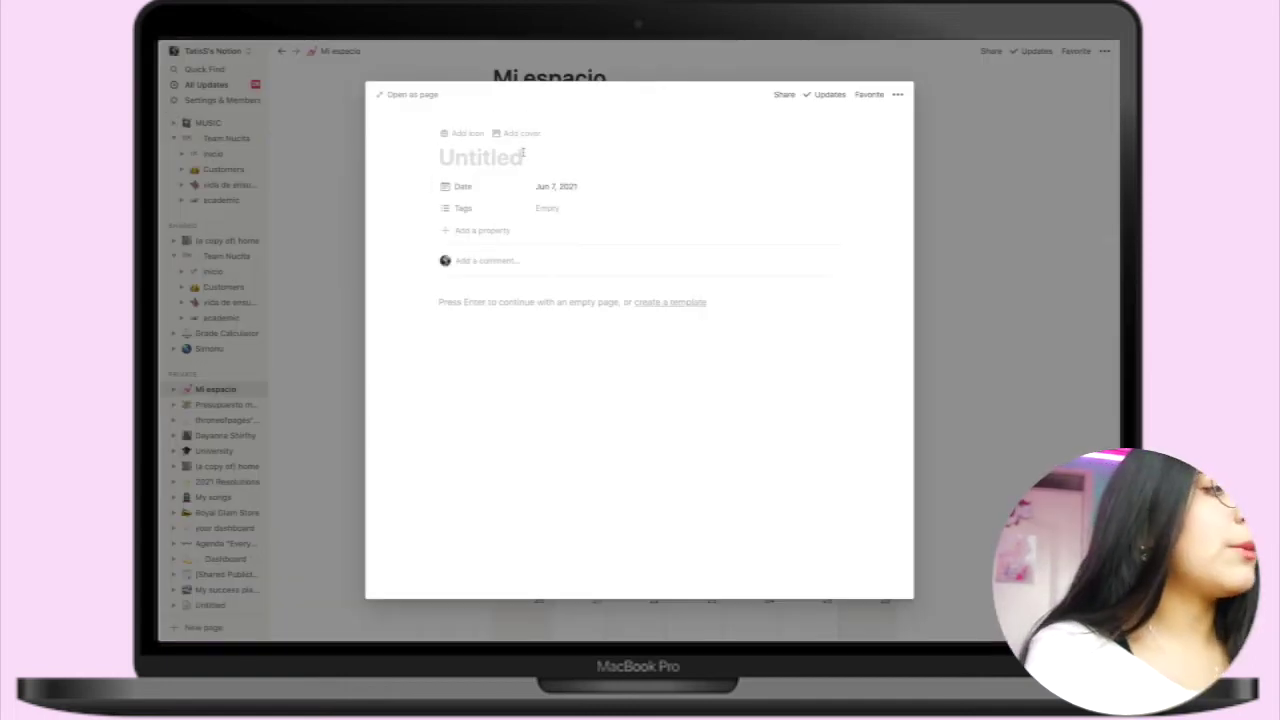
type("Study with me")
key("Return")
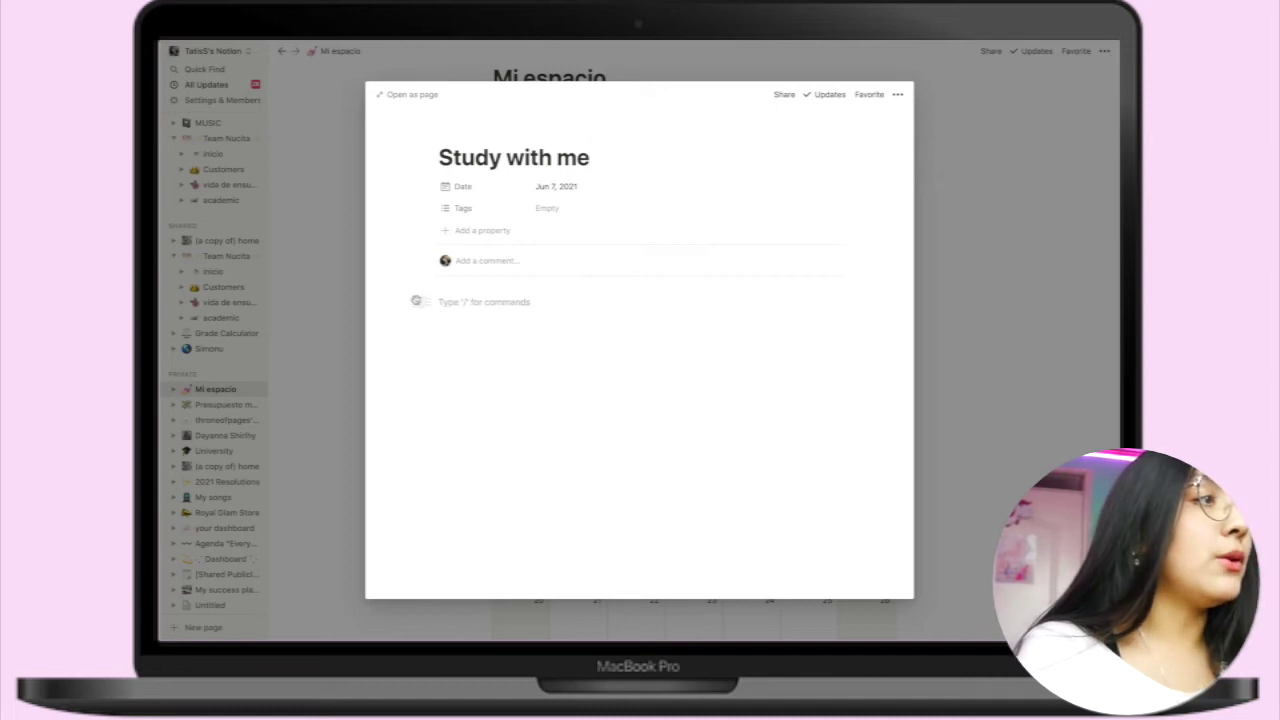
Insert a callout reading "Fecha de grabación:" in the body of the Study with me page
type("/")
scroll(492, 470, "down", 5)
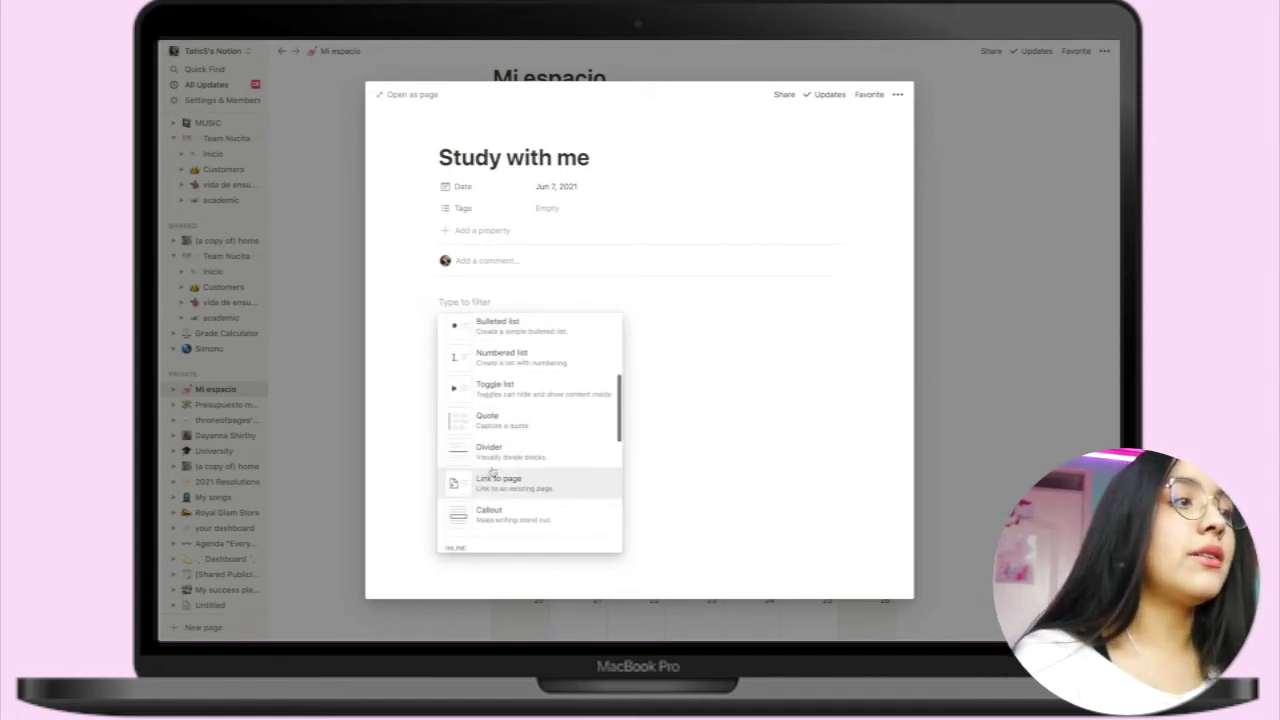
left_click(497, 515)
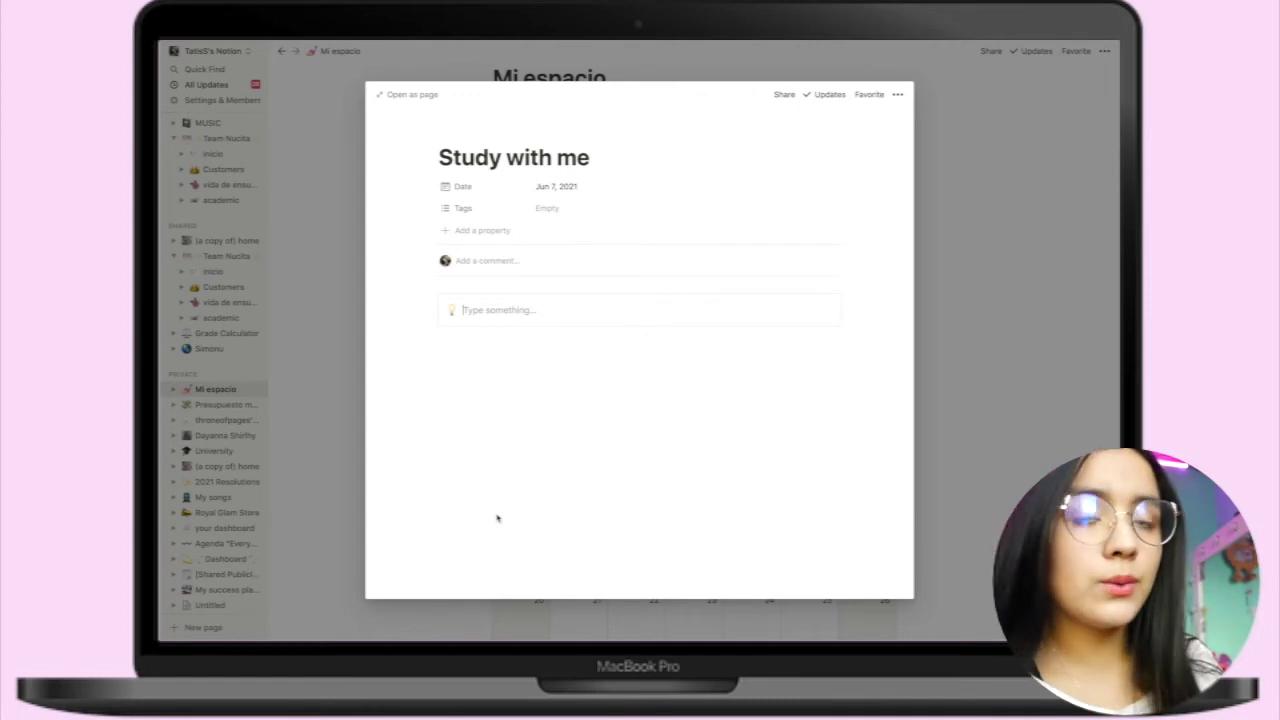
type("Fe")
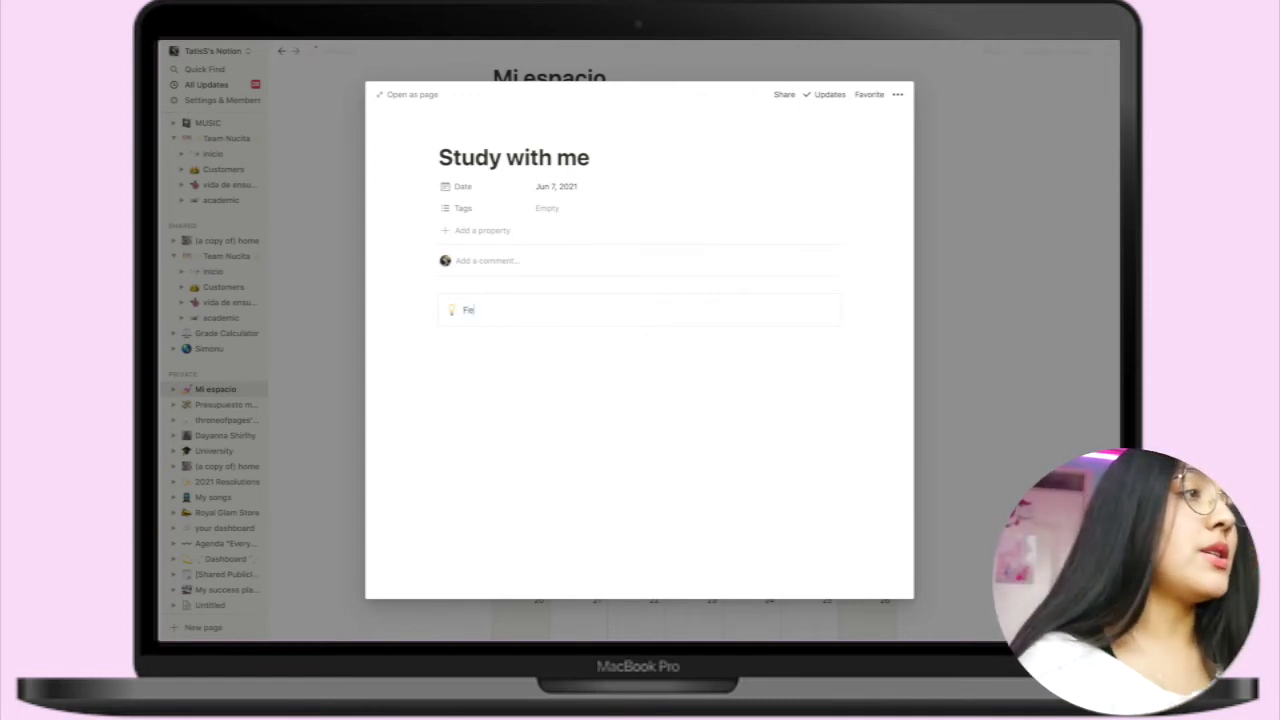
type("cha de grabación:")
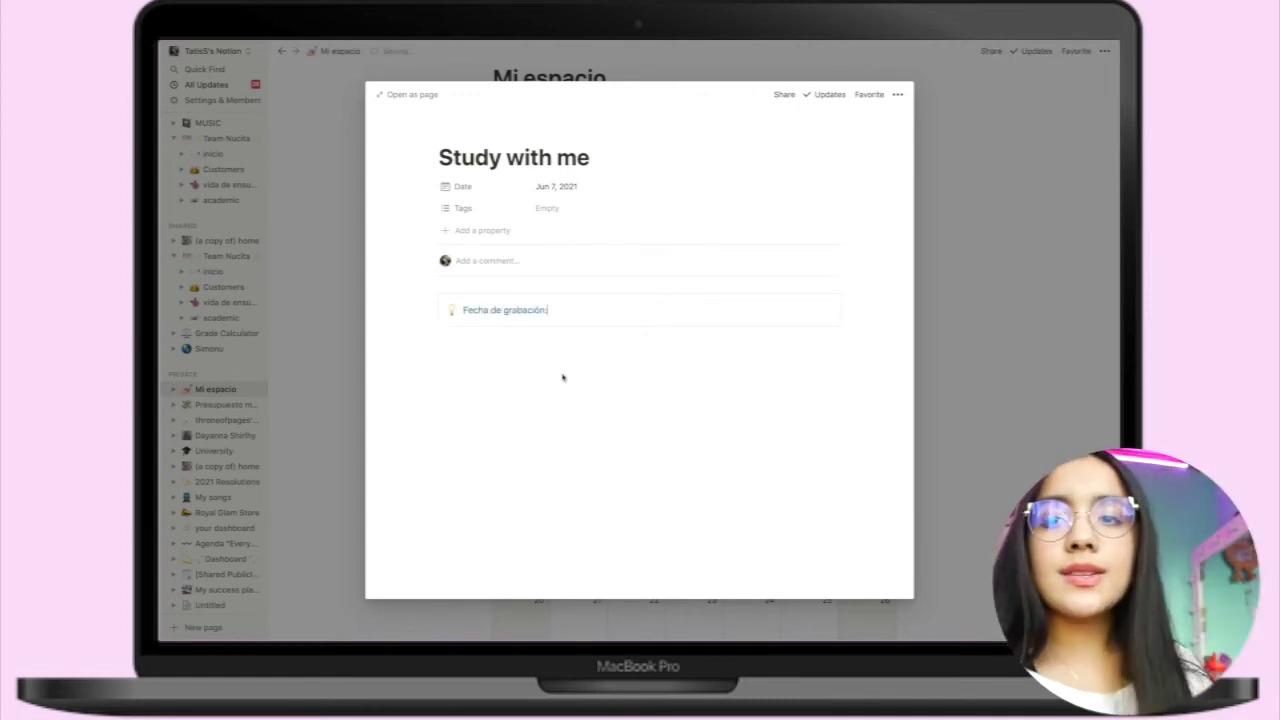
left_click(600, 447)
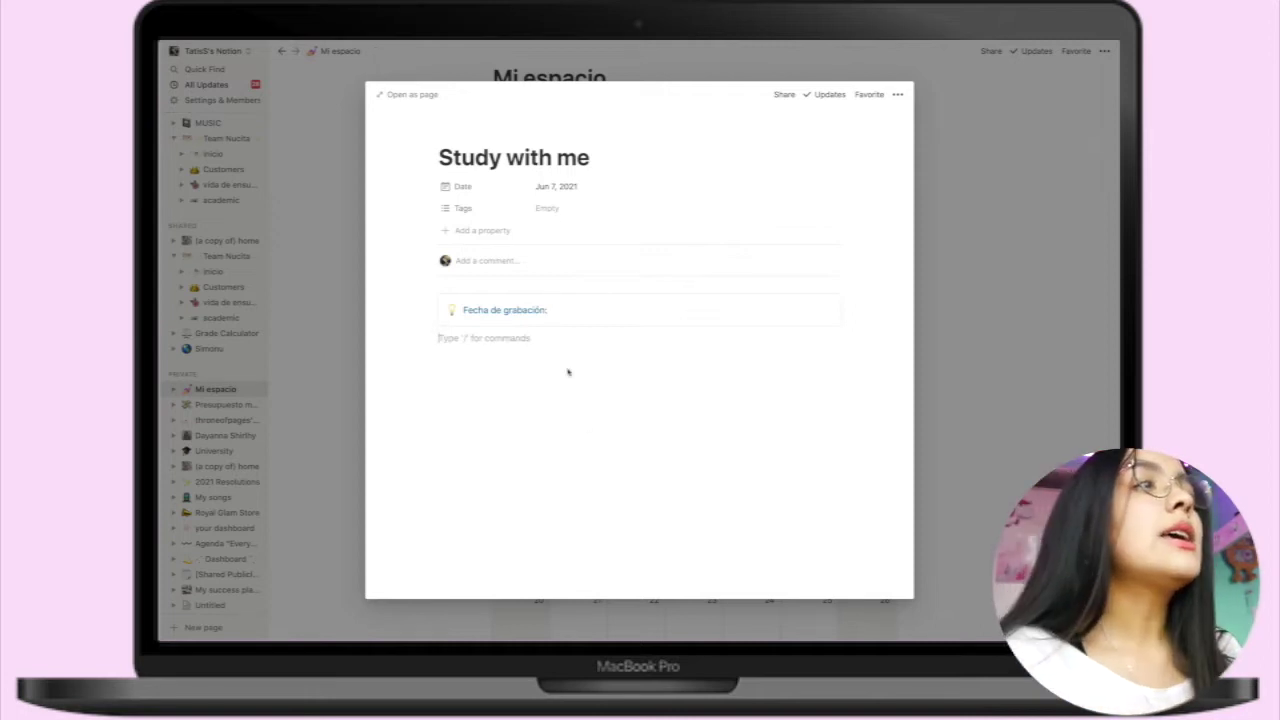
Add a fish streamer icon and a cover to the Study with me page
mouse_move(471, 120)
left_click(448, 133)
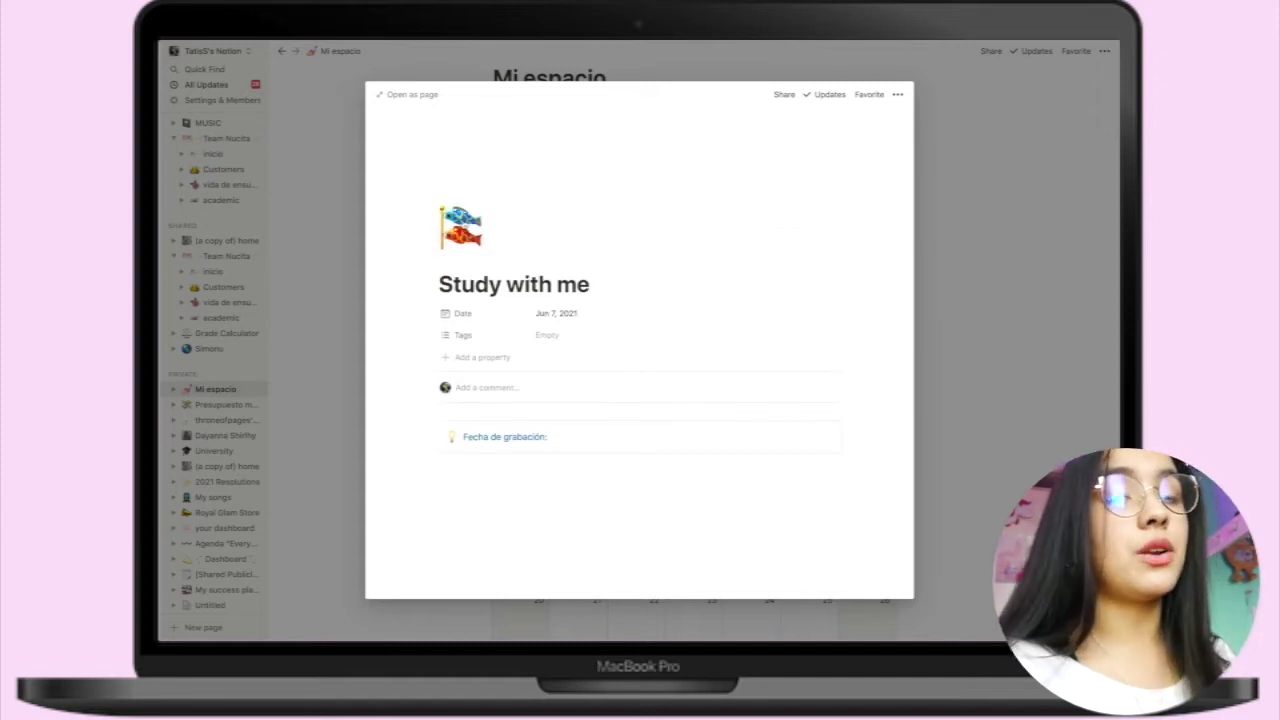
mouse_move(718, 134)
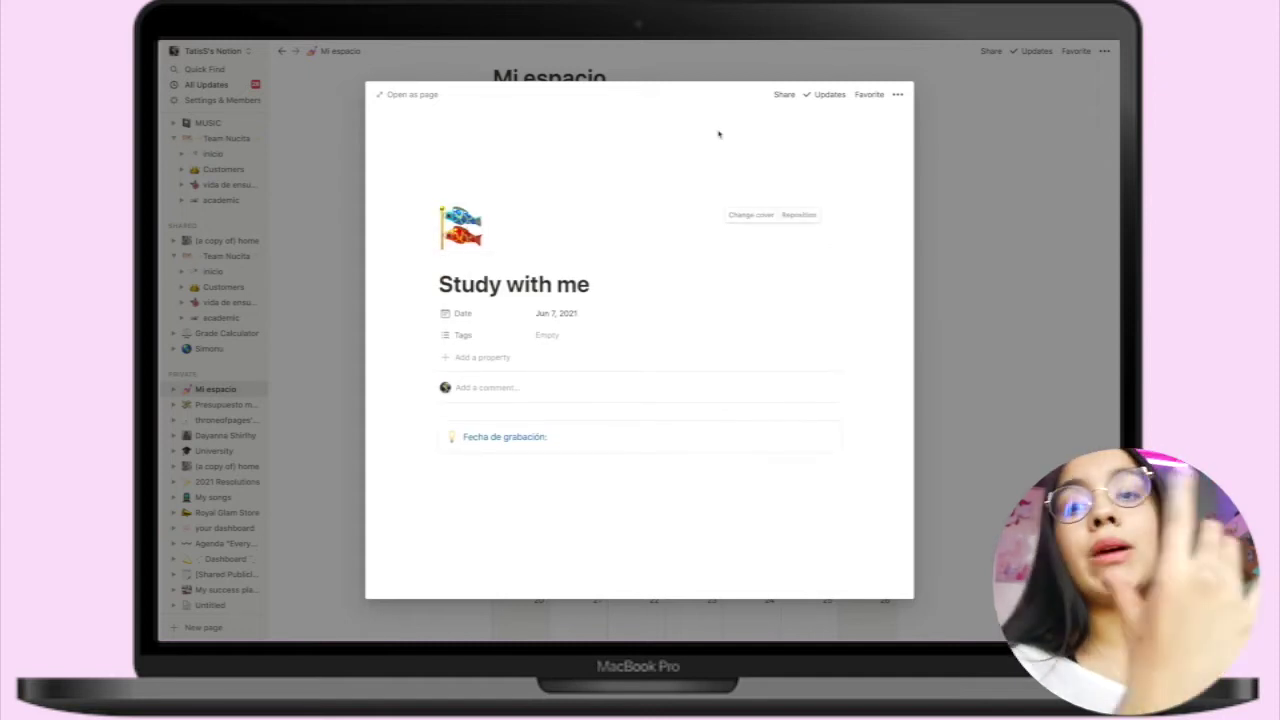
Close the Study with me page and insert an inline timeline database below the Contenido calendar
key("Escape")
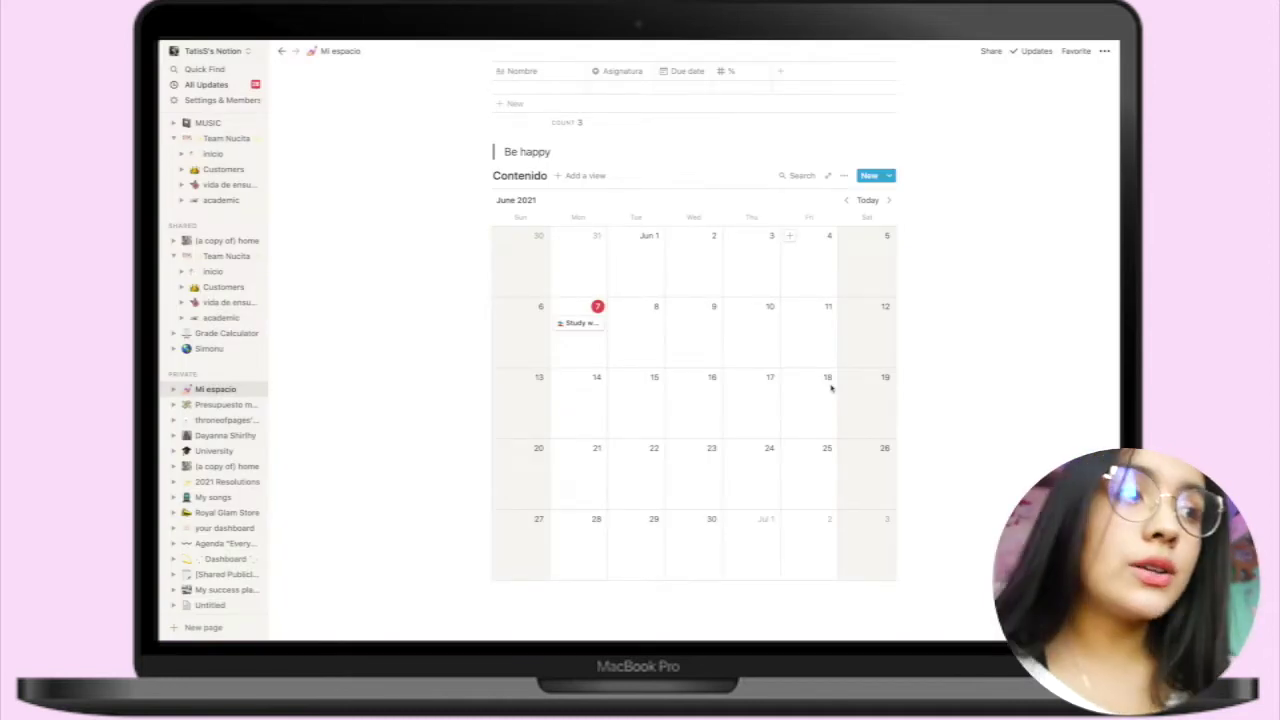
scroll(790, 390, "down", 3)
left_click(503, 475)
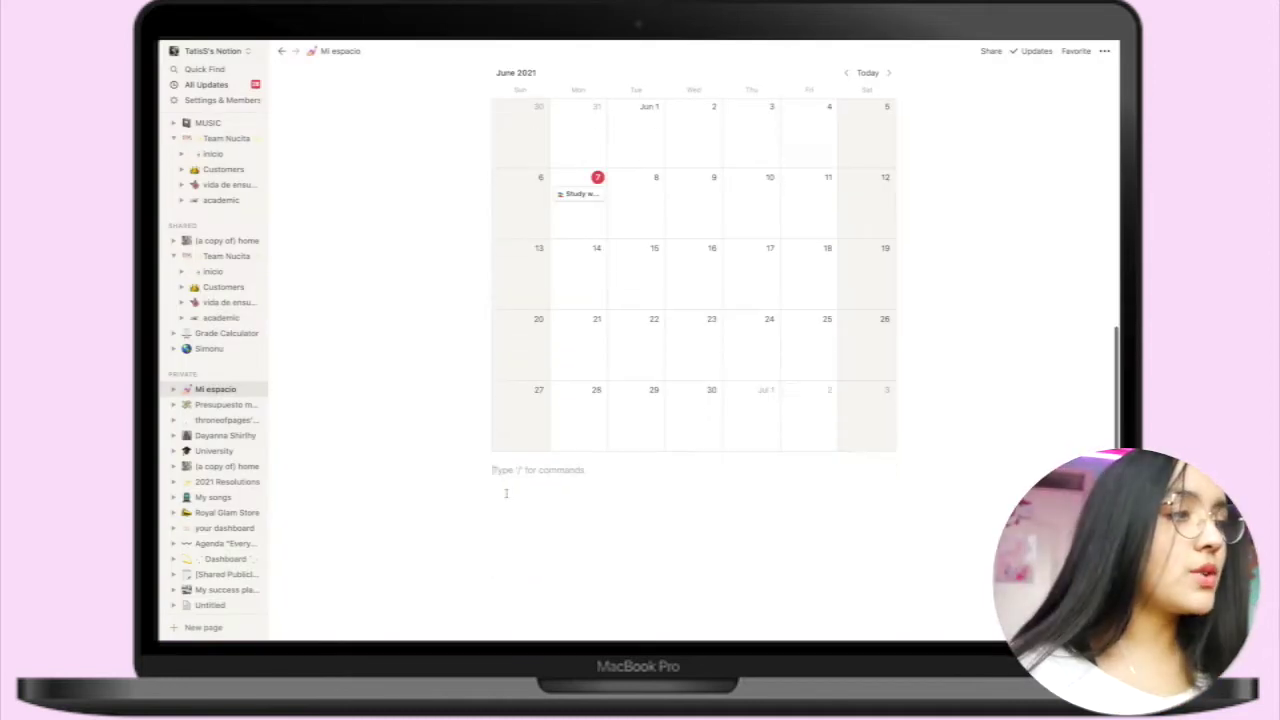
left_click(475, 473)
scroll(553, 376, "down", 3)
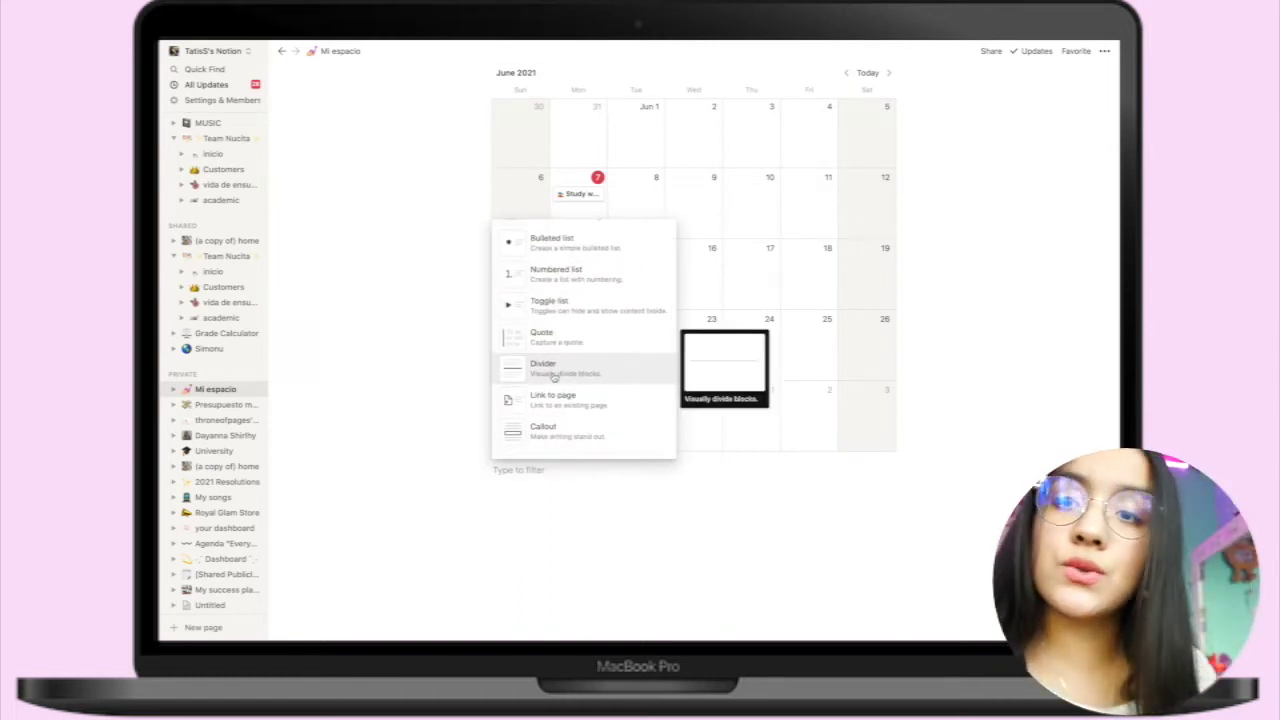
scroll(553, 376, "down", 3)
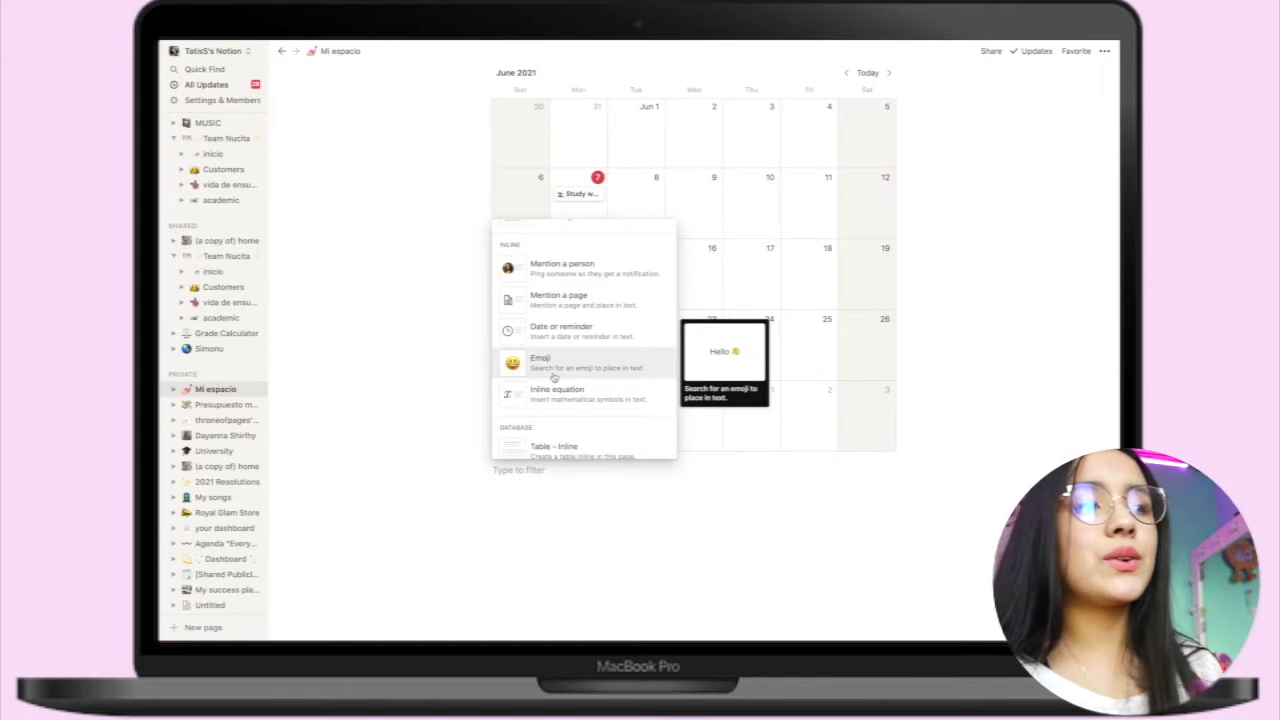
scroll(553, 376, "down", 3)
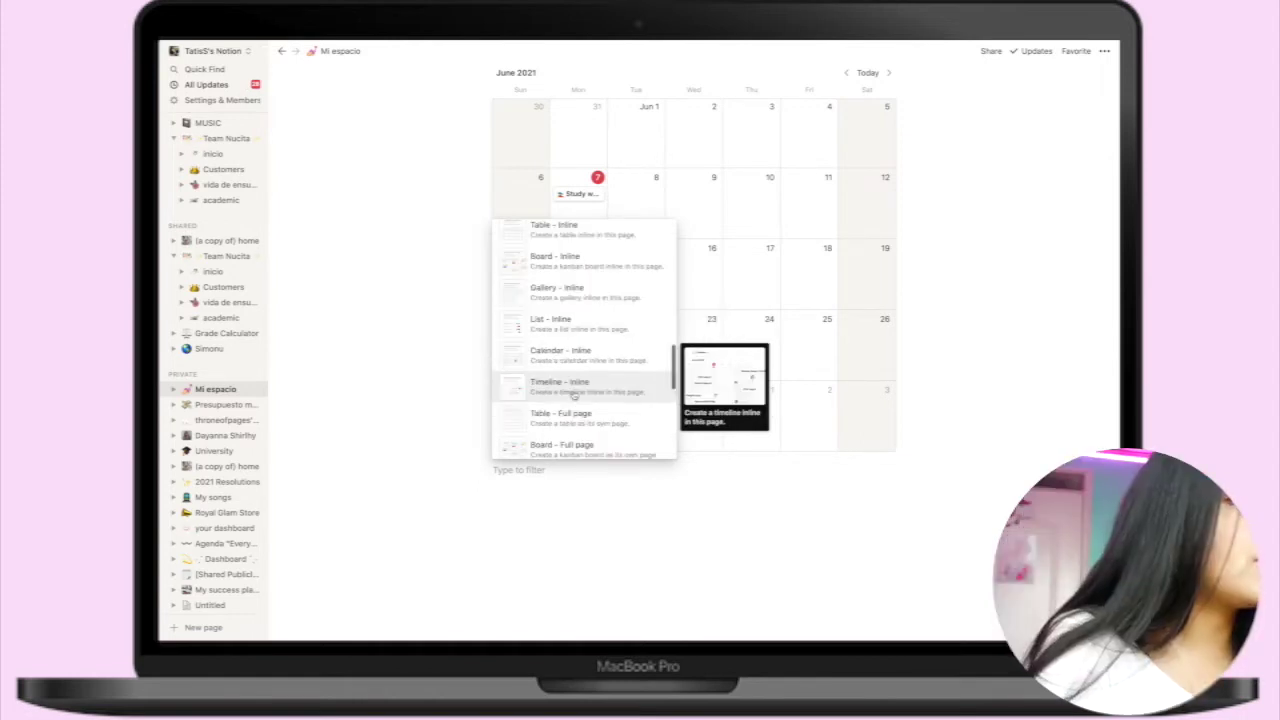
left_click(553, 380)
scroll(661, 410, "down", 2)
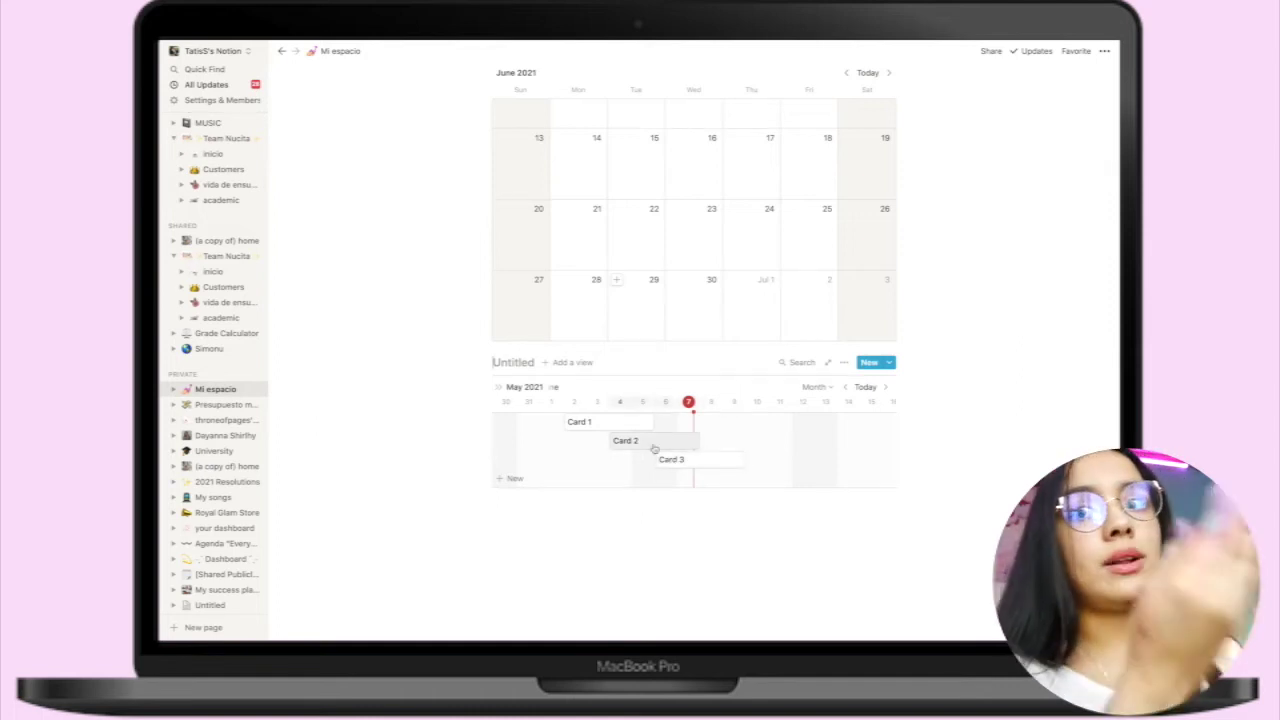
Insert an inline board database below the timeline
type("/inline")
left_click(534, 322)
scroll(621, 430, "down", 4)
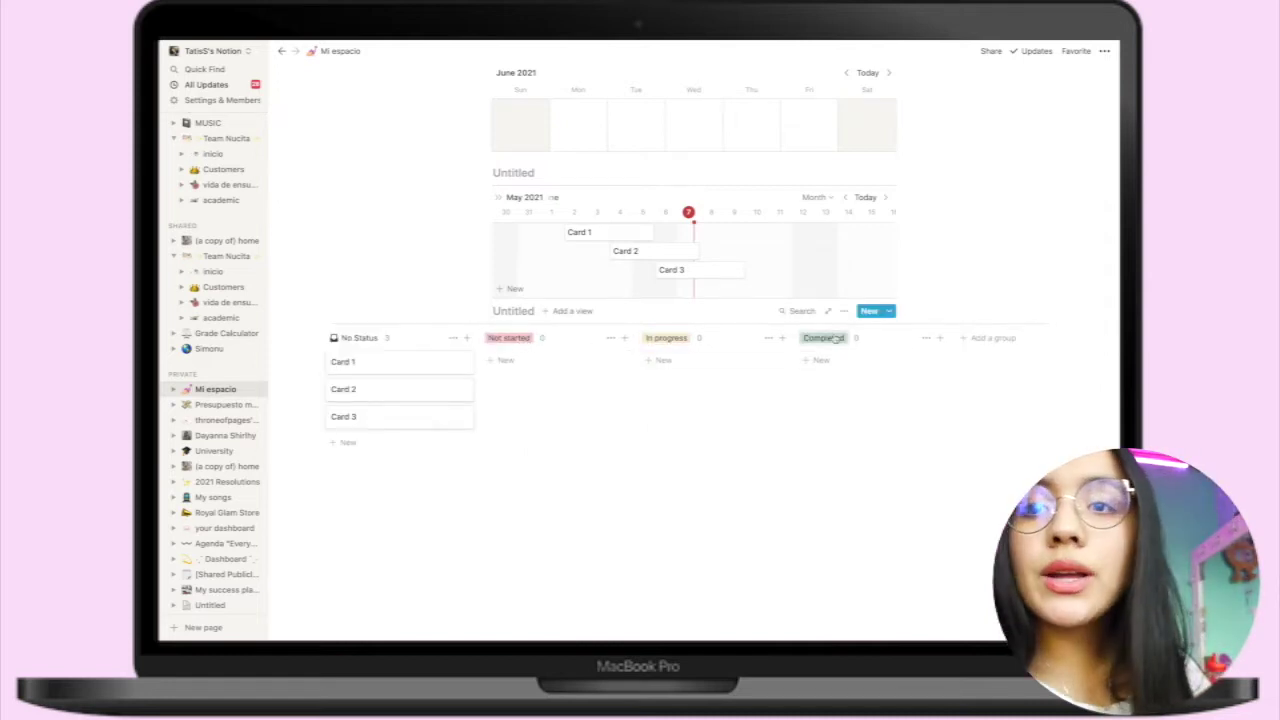
Start a new page, open the template gallery and expand its Sales category
left_click(181, 627)
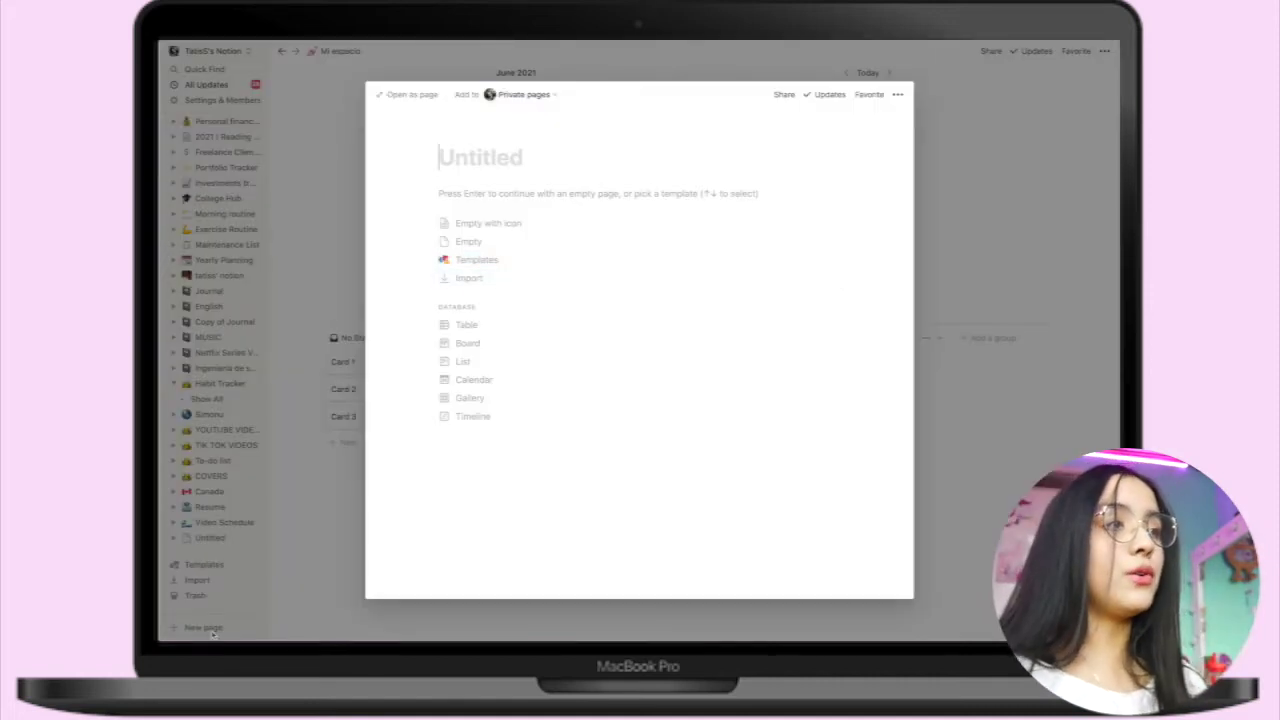
left_click(512, 259)
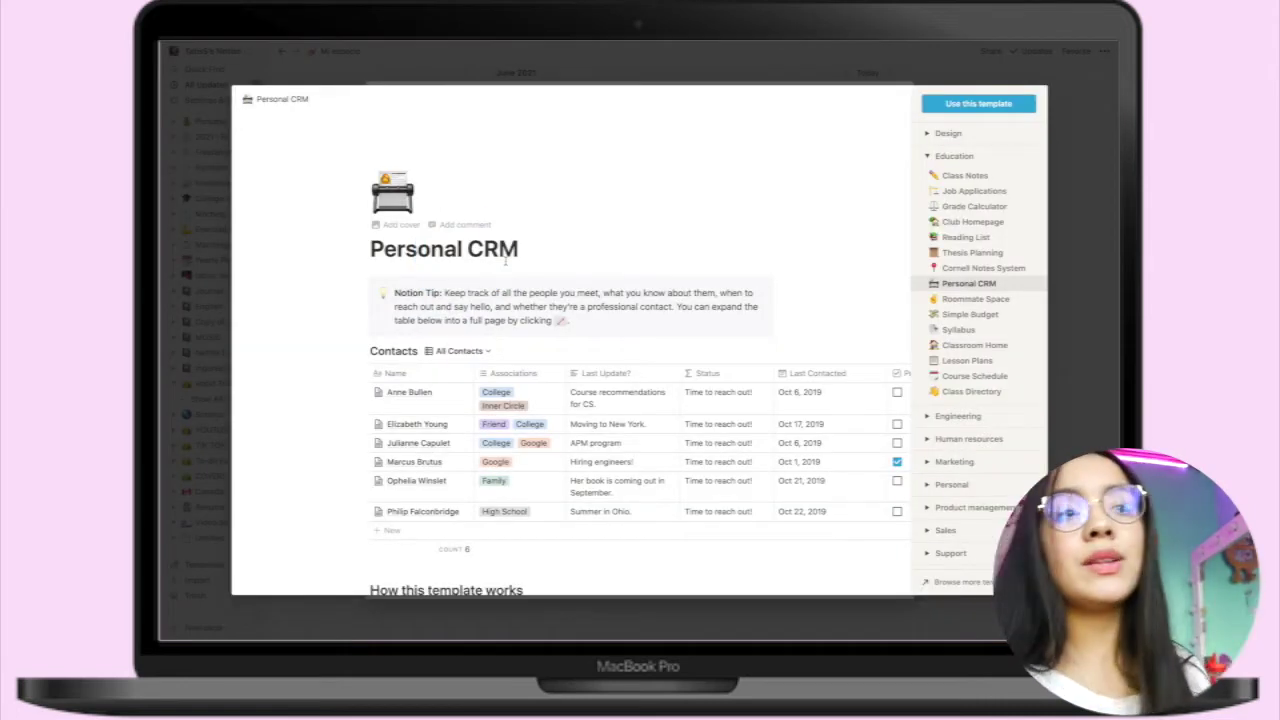
left_click(956, 158)
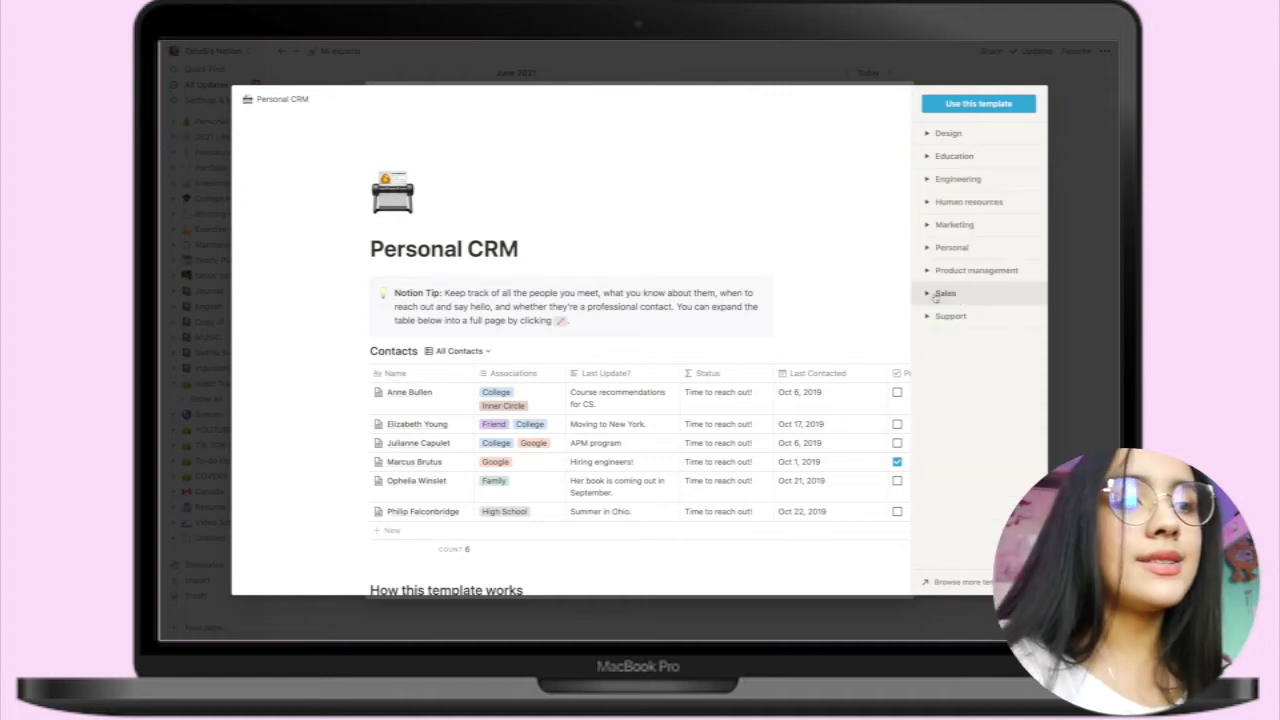
left_click(946, 293)
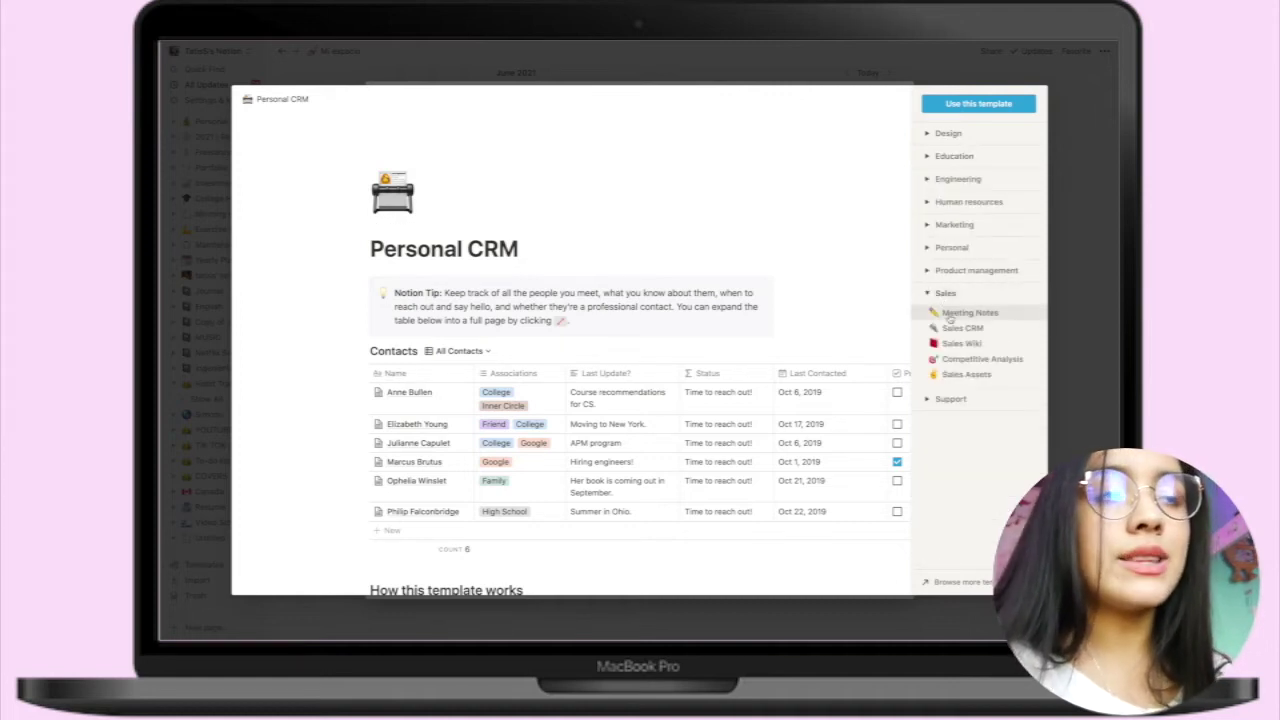
Preview the Roadmap, Design Tasks and Meeting Notes templates in the Design category
left_click(955, 133)
left_click(958, 152)
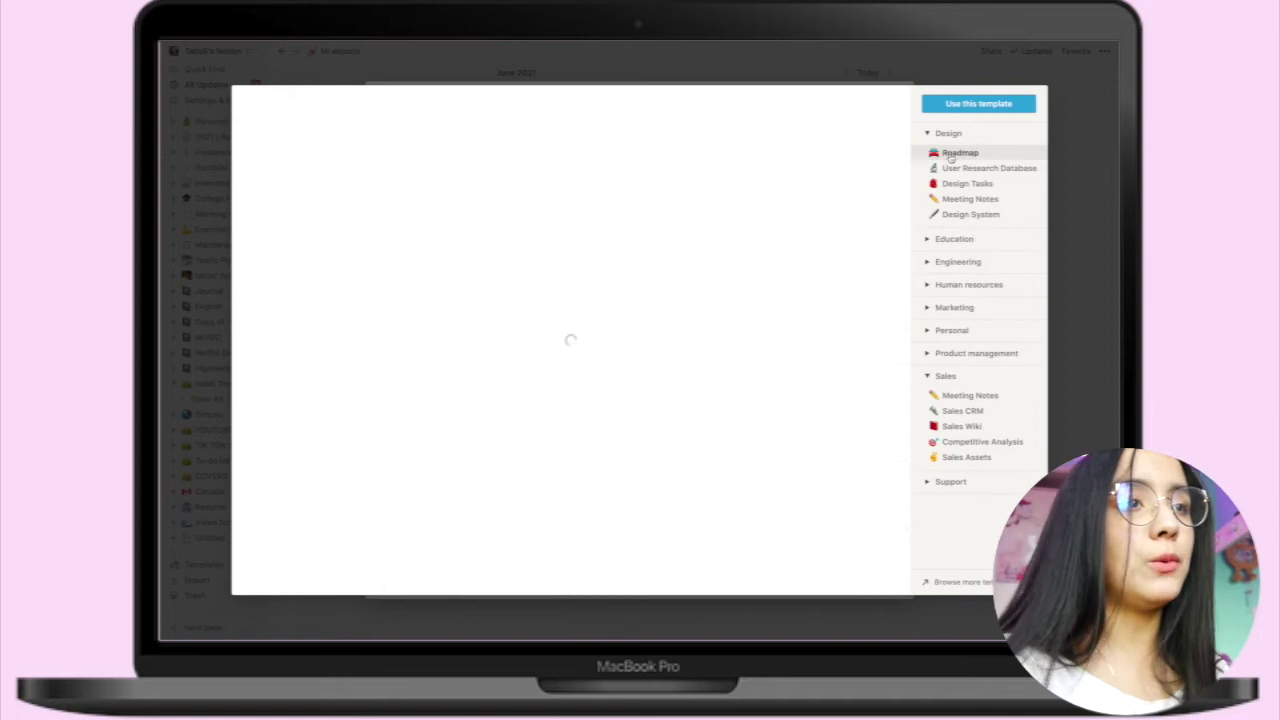
left_click(966, 183)
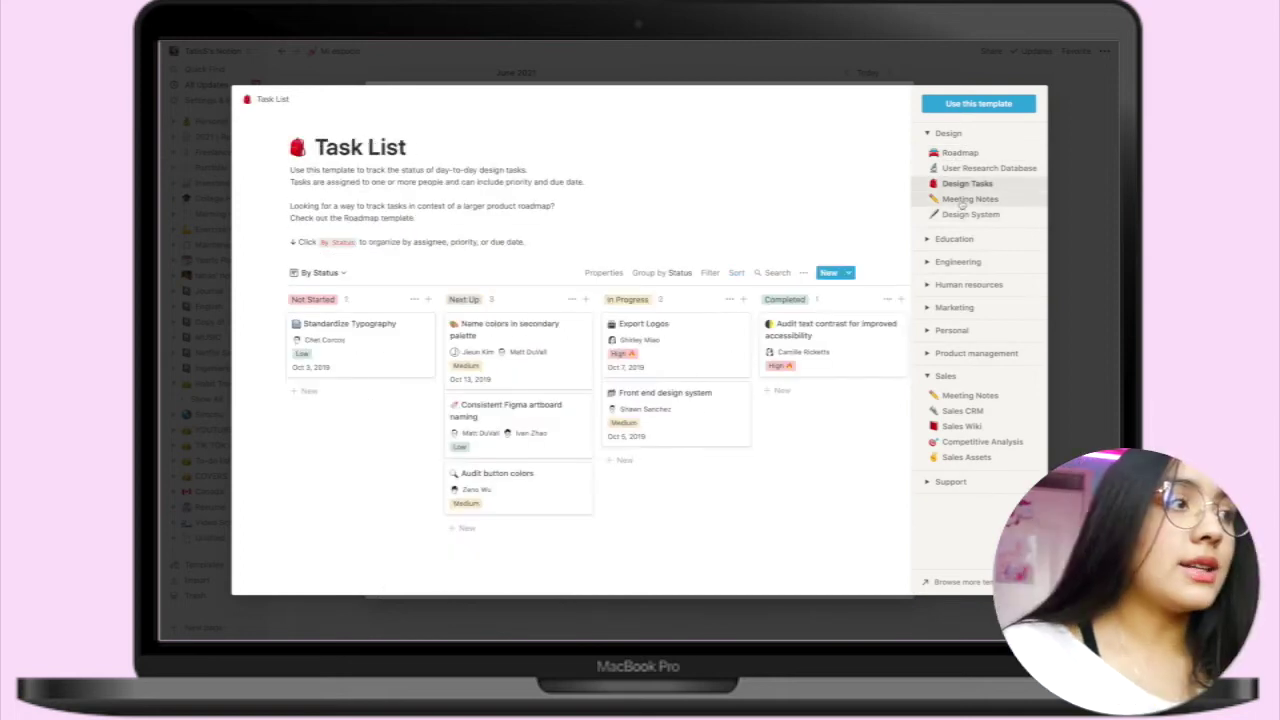
left_click(966, 200)
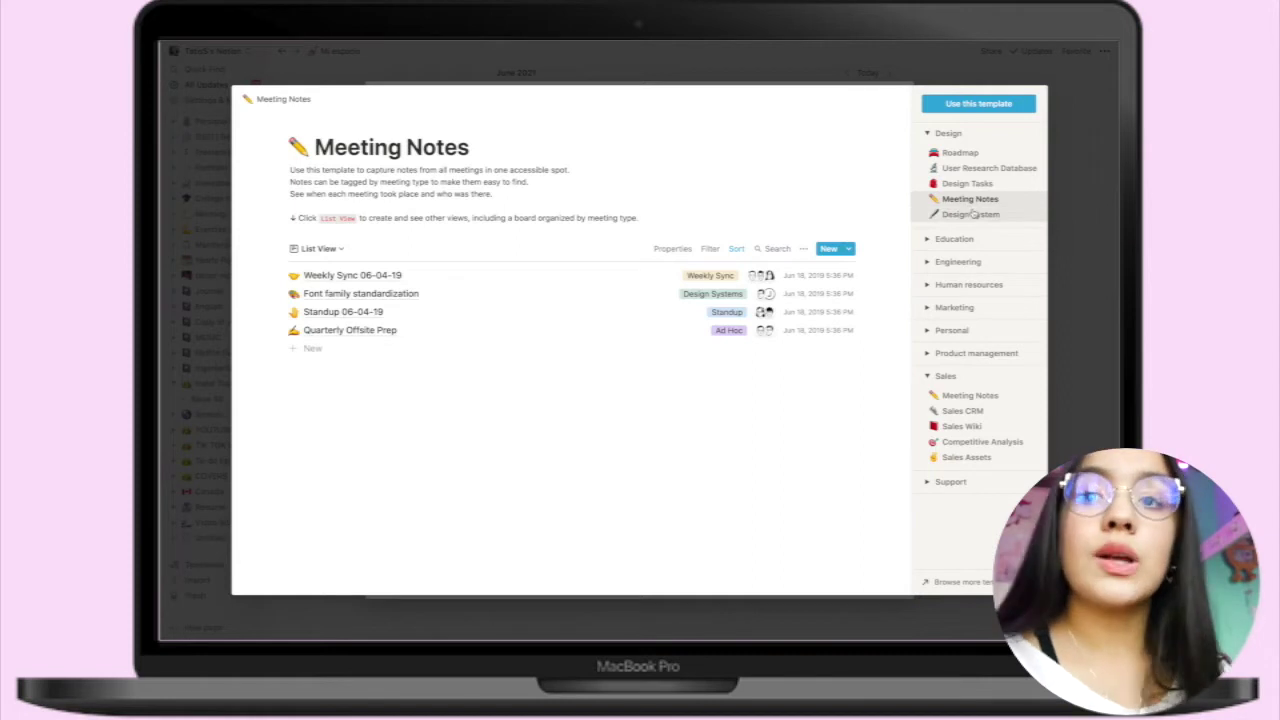
Preview the Class Notes and Job Applications templates in the Education category
left_click(954, 238)
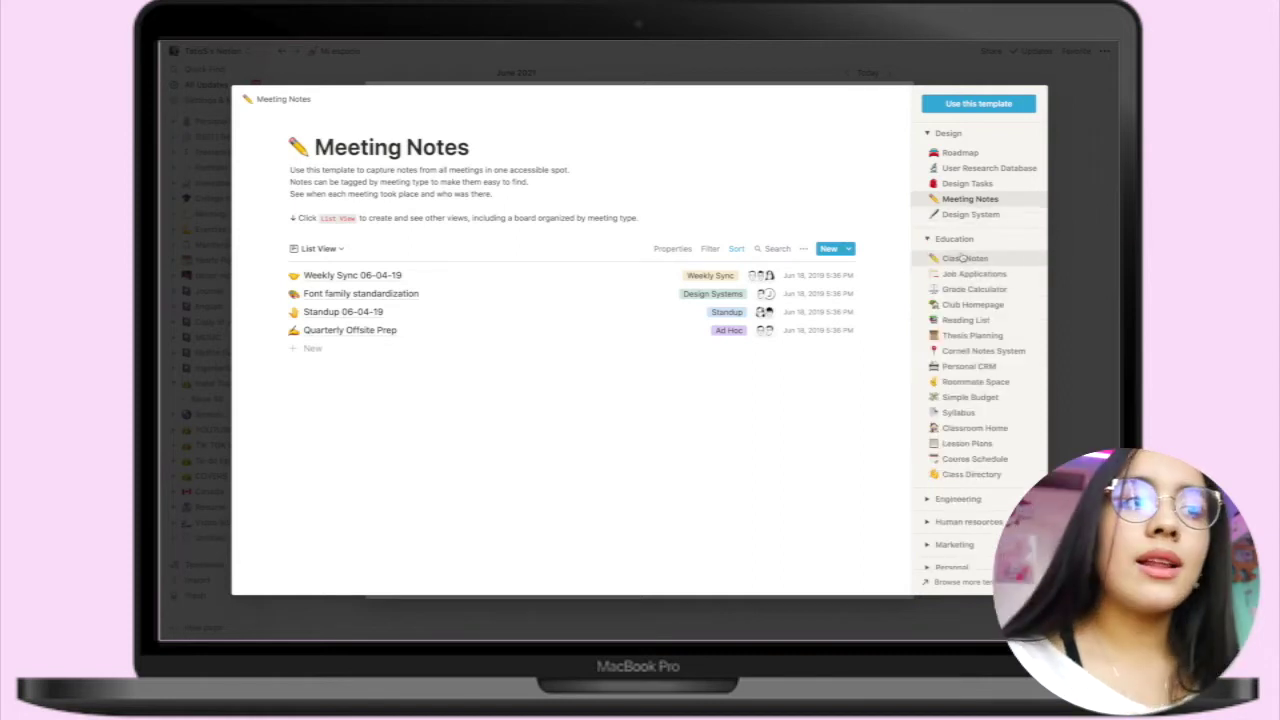
left_click(962, 258)
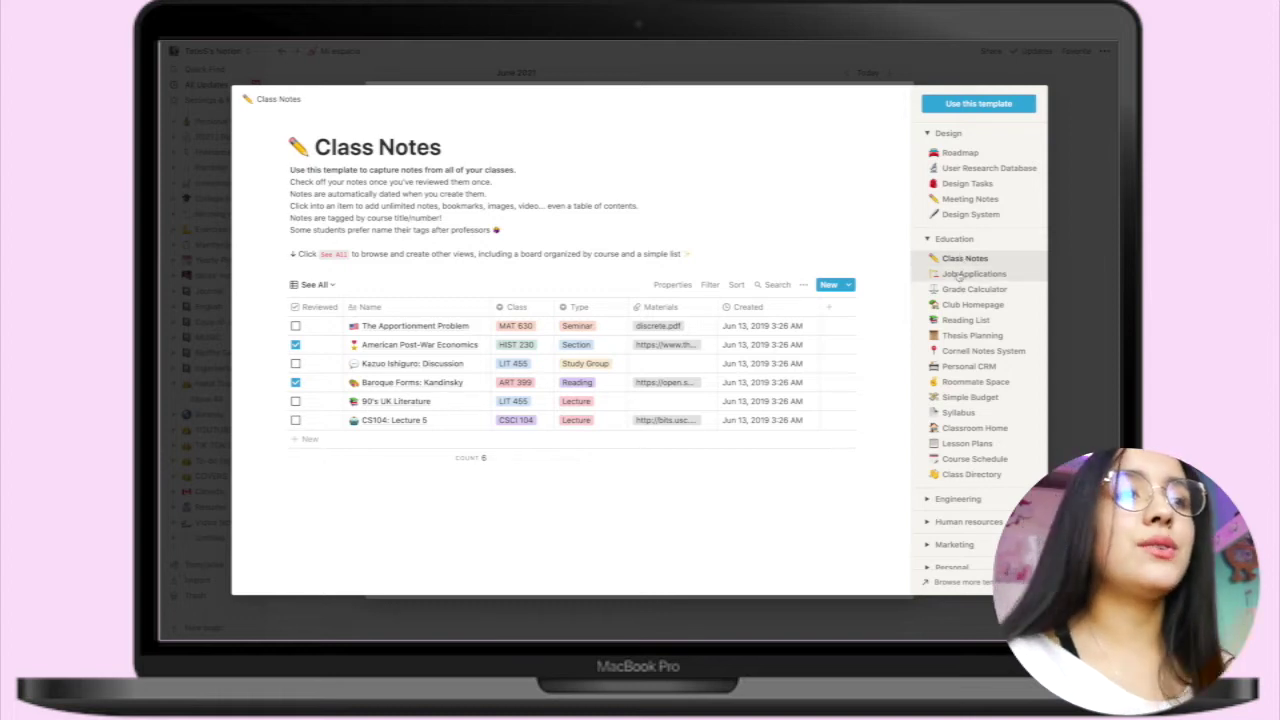
left_click(960, 273)
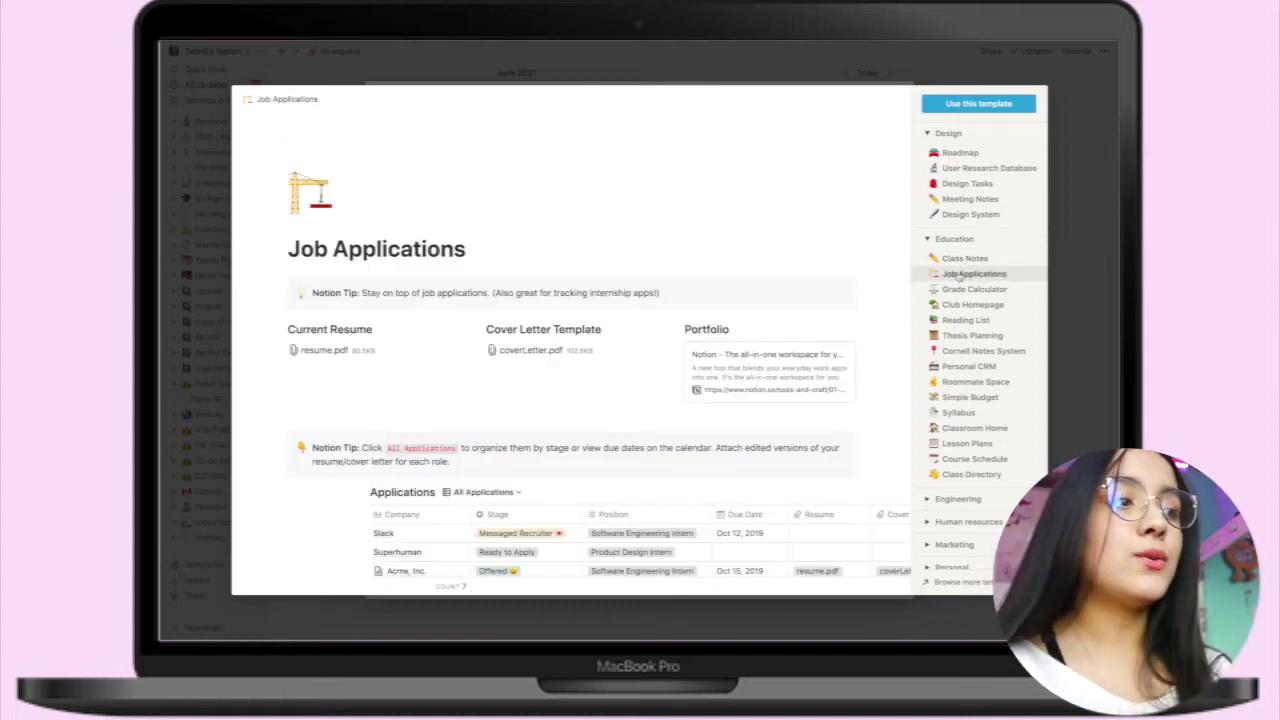
scroll(758, 436, "down", 3)
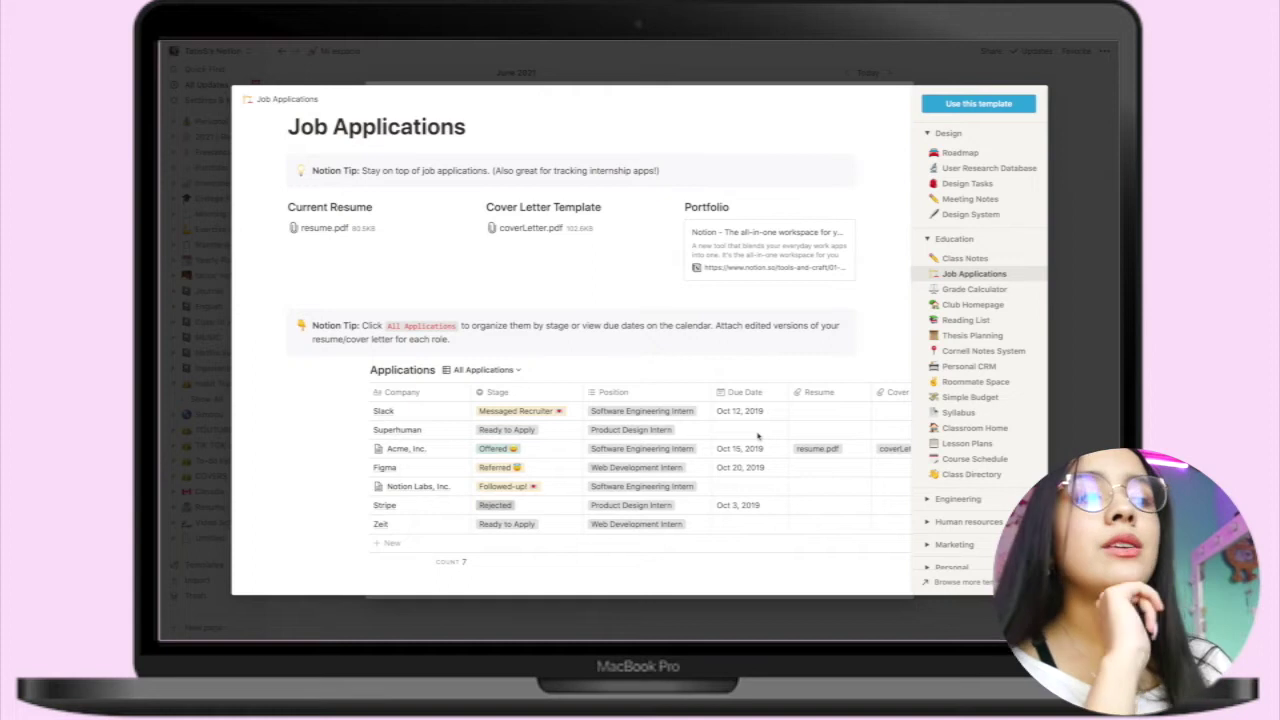
scroll(758, 436, "up", 3)
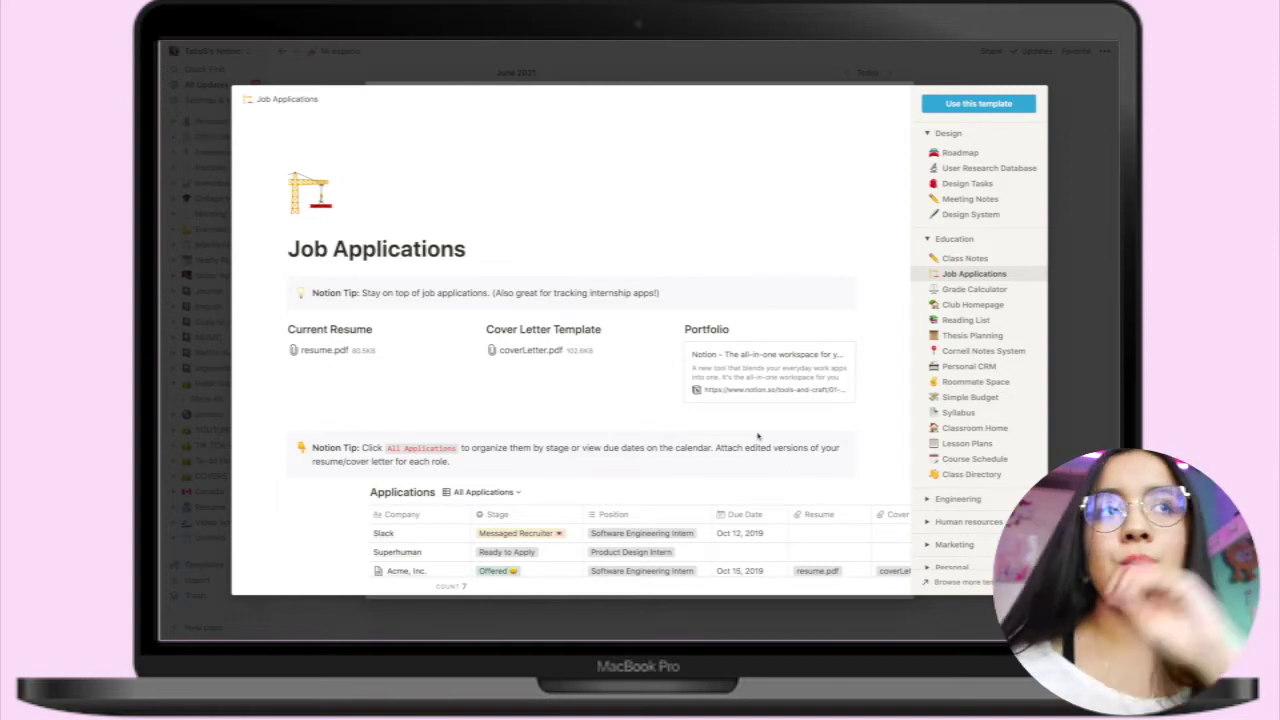
Look through the Grade Calculator and Club Homepage templates in the Education category
left_click(974, 289)
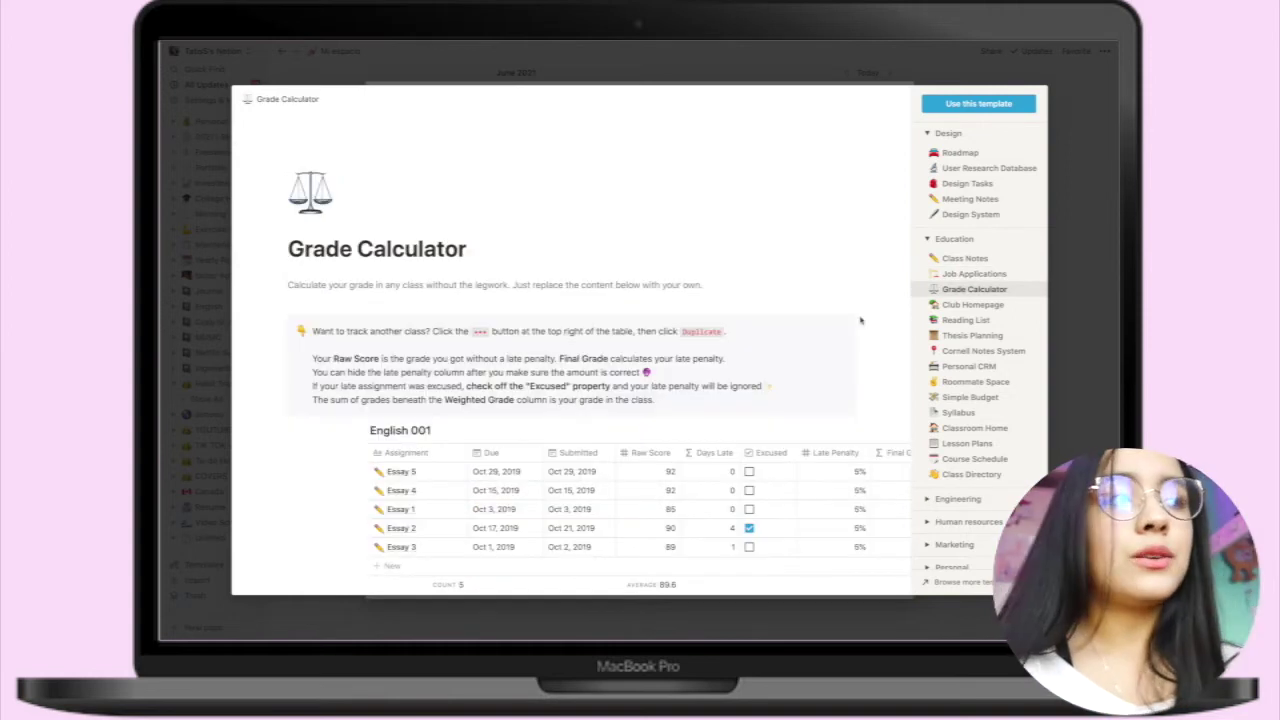
scroll(860, 320, "down", 10)
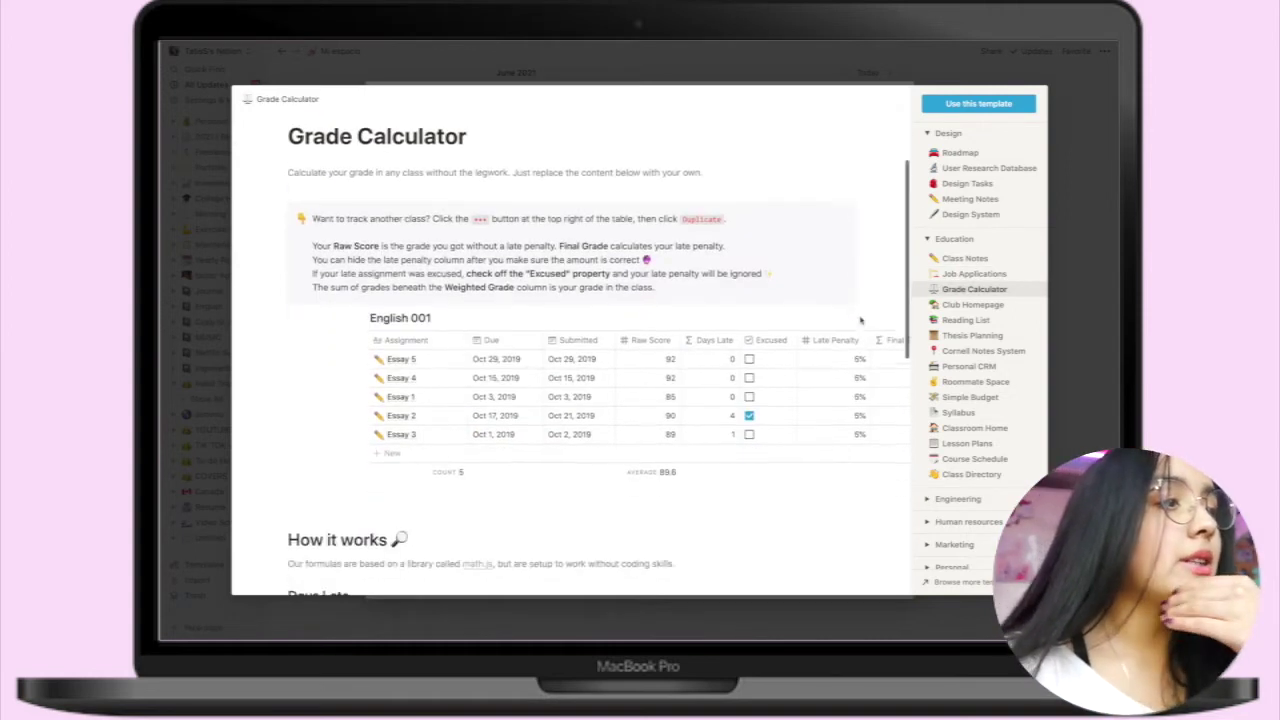
scroll(875, 322, "up", 10)
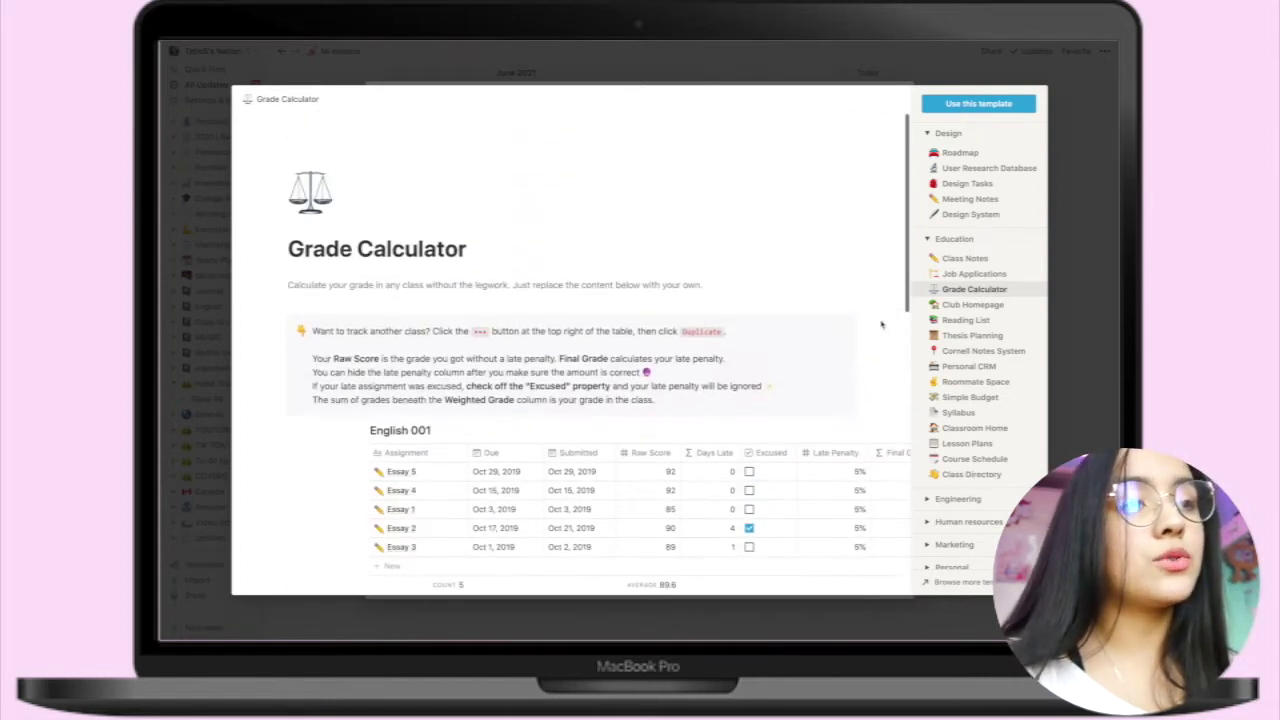
left_click(975, 305)
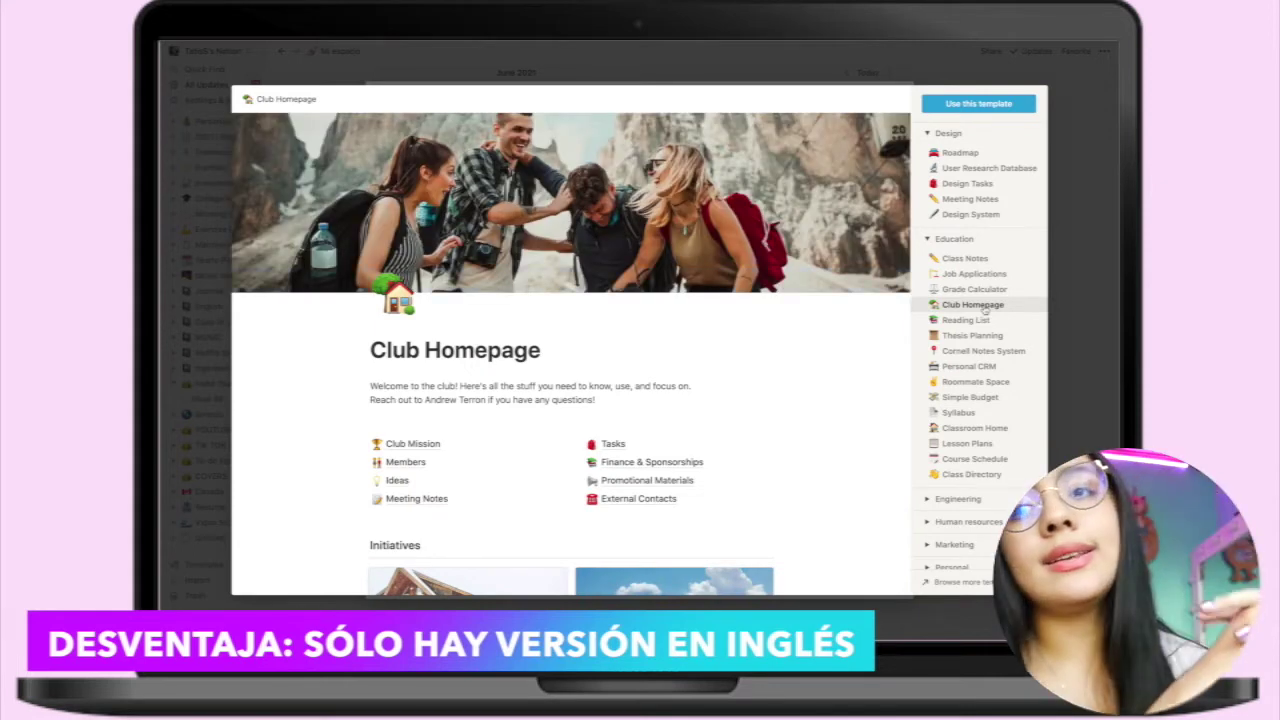
scroll(780, 329, "down", 5)
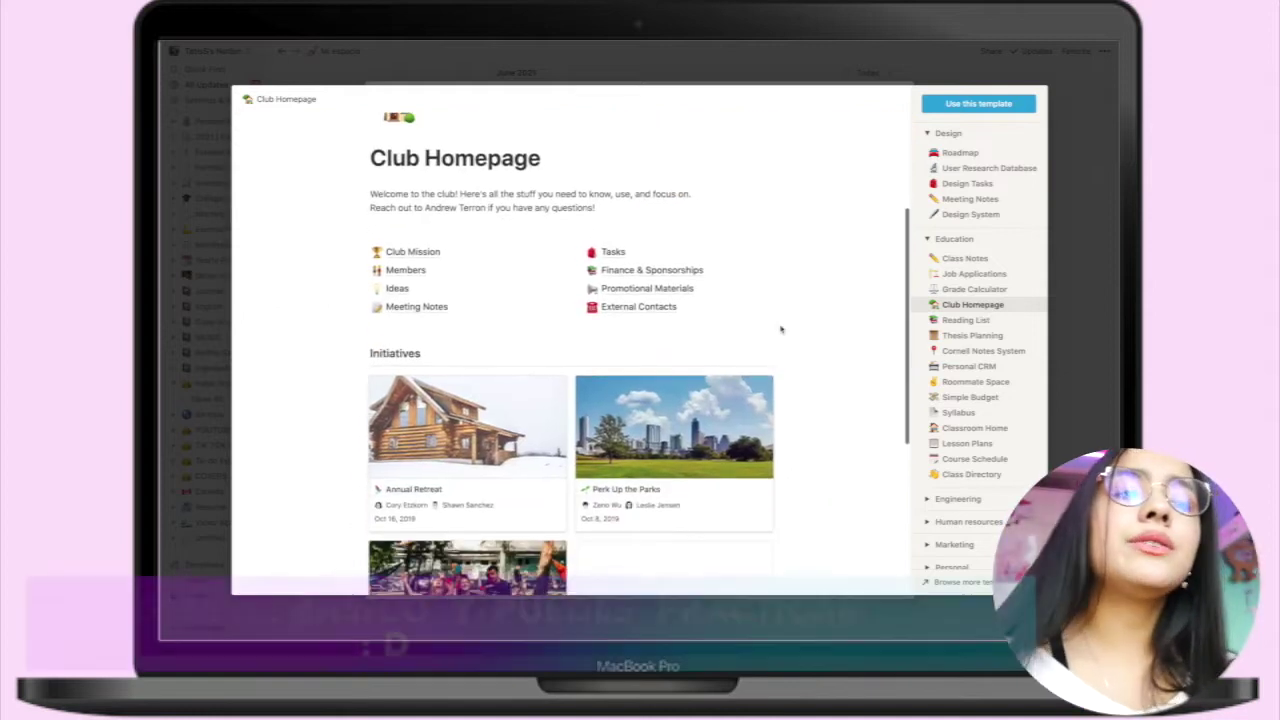
scroll(780, 329, "down", 3)
scroll(780, 329, "up", 2)
Look through the Thesis Planning and Cornell Notes System templates from beginning to end
left_click(970, 335)
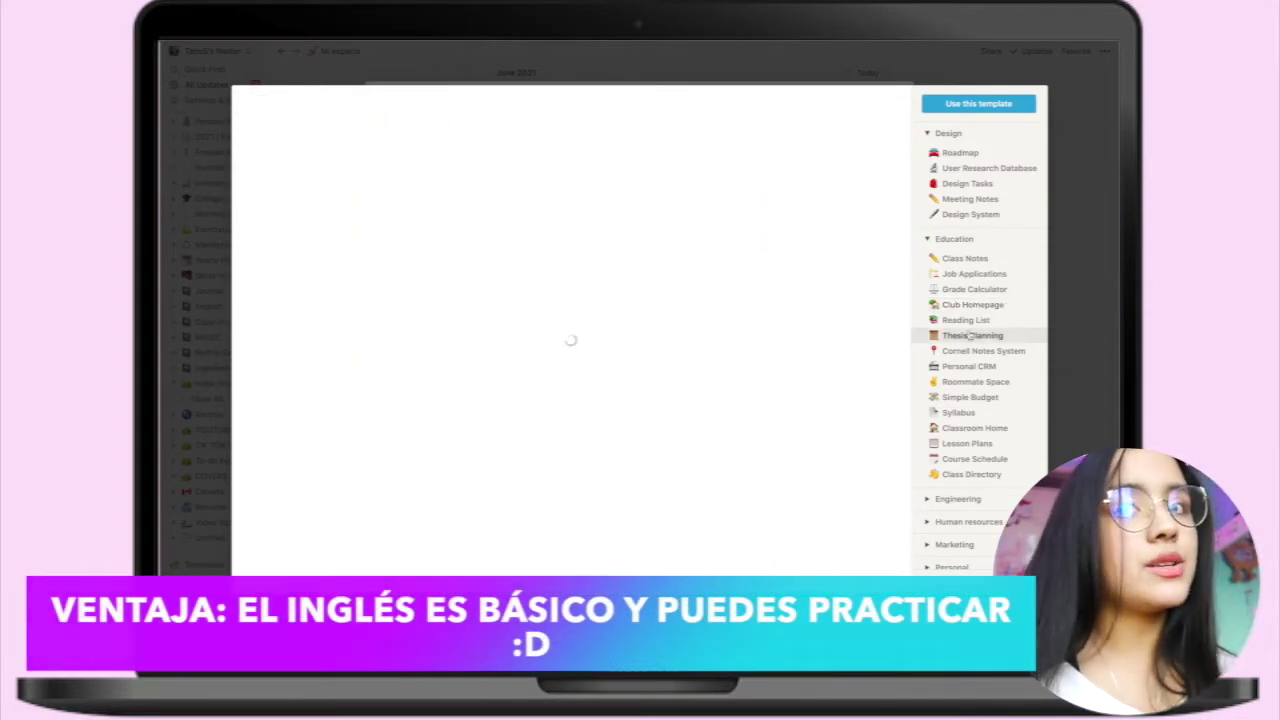
scroll(640, 340, "down", 10)
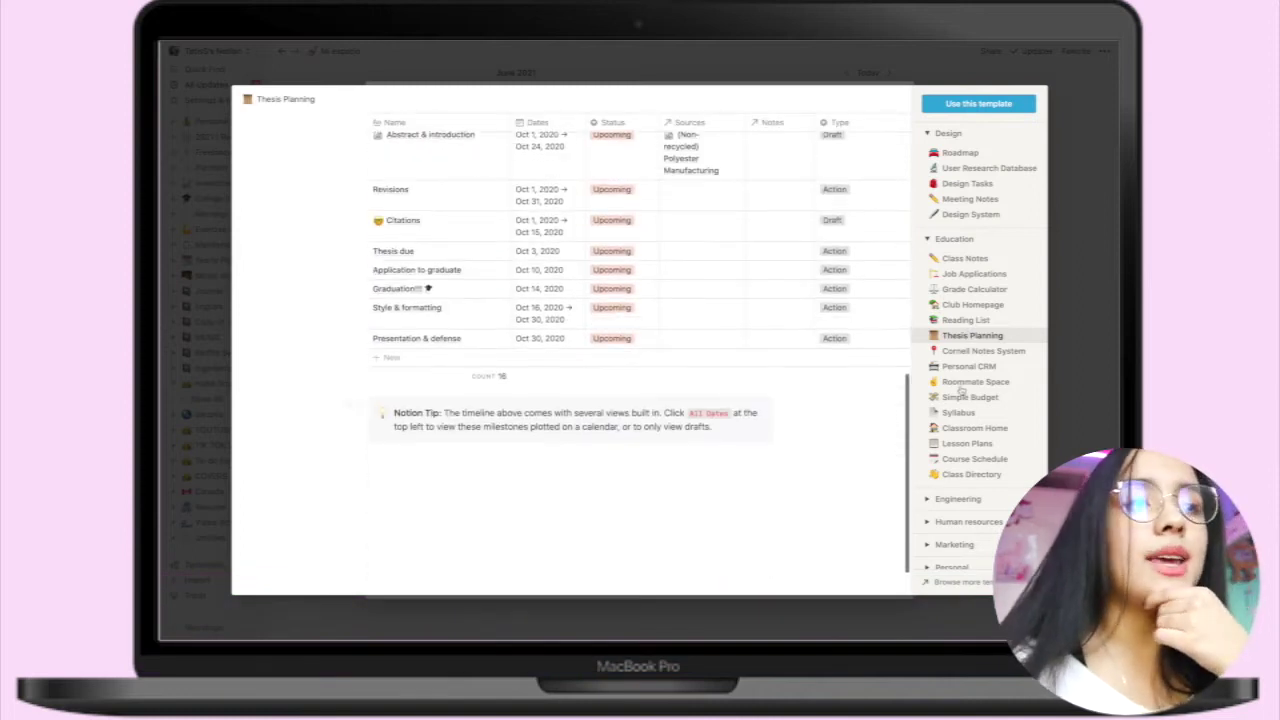
left_click(966, 351)
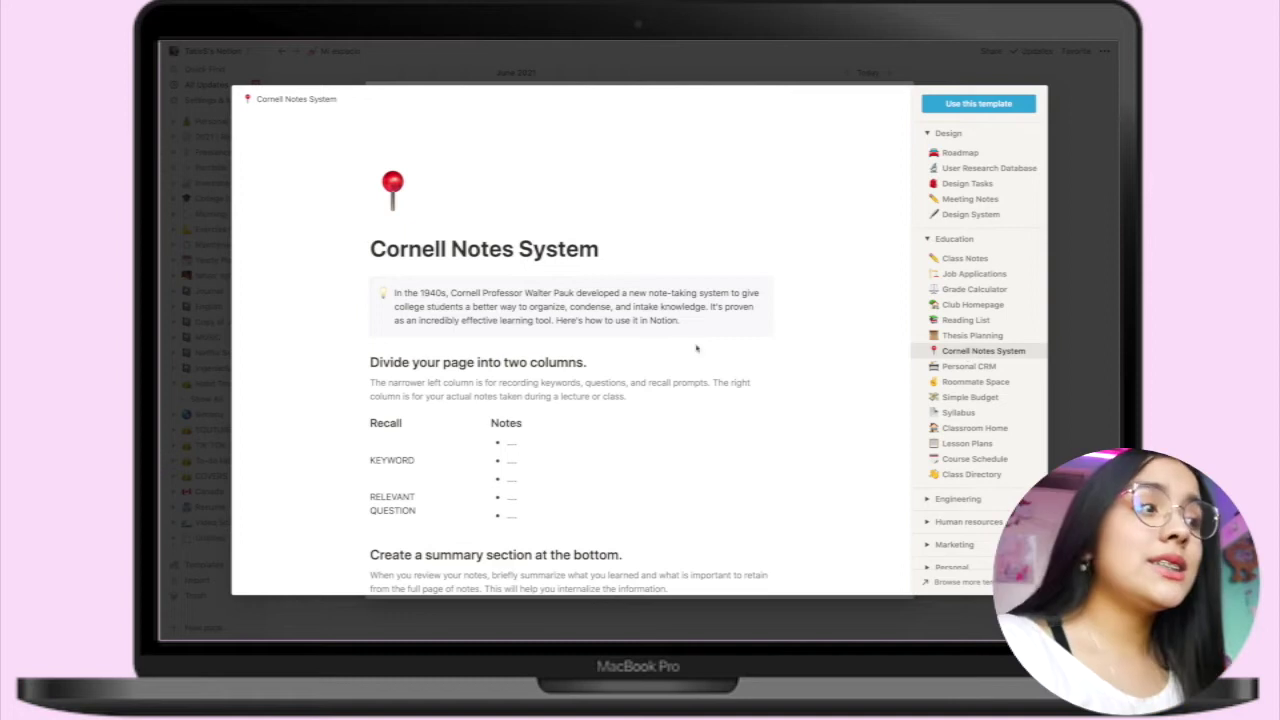
scroll(476, 266, "down", 10)
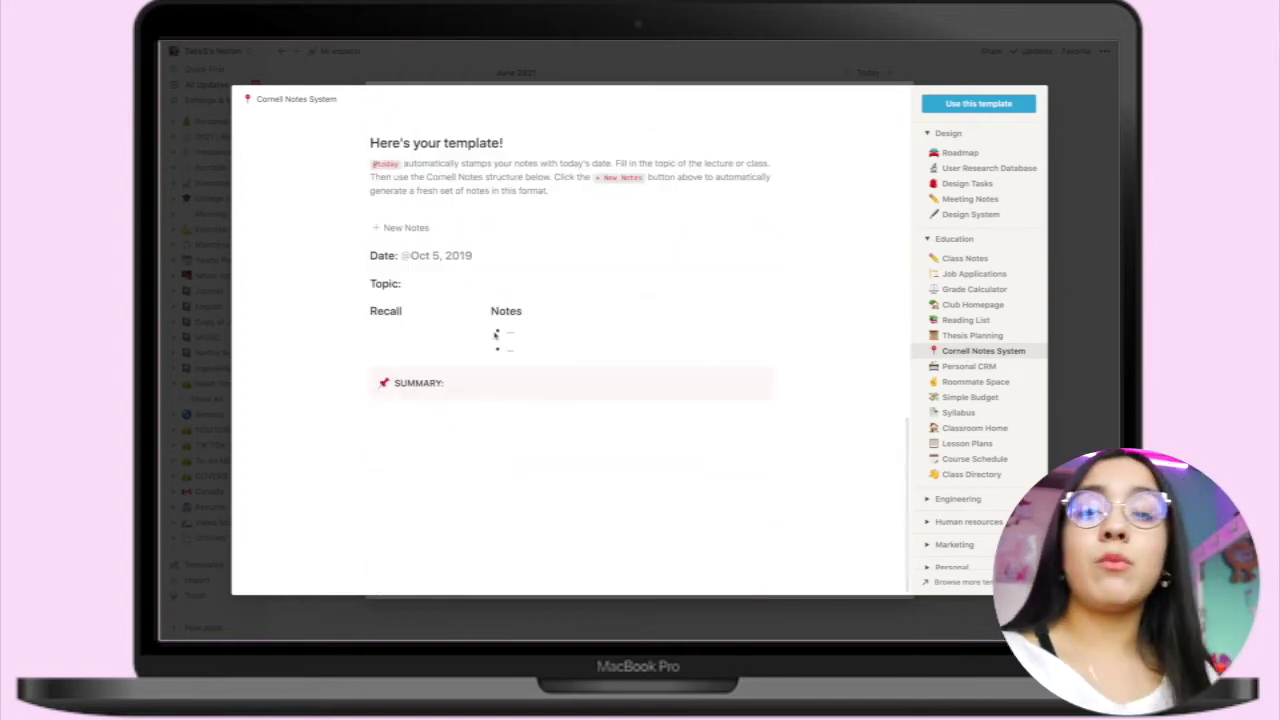
scroll(495, 331, "up", 10)
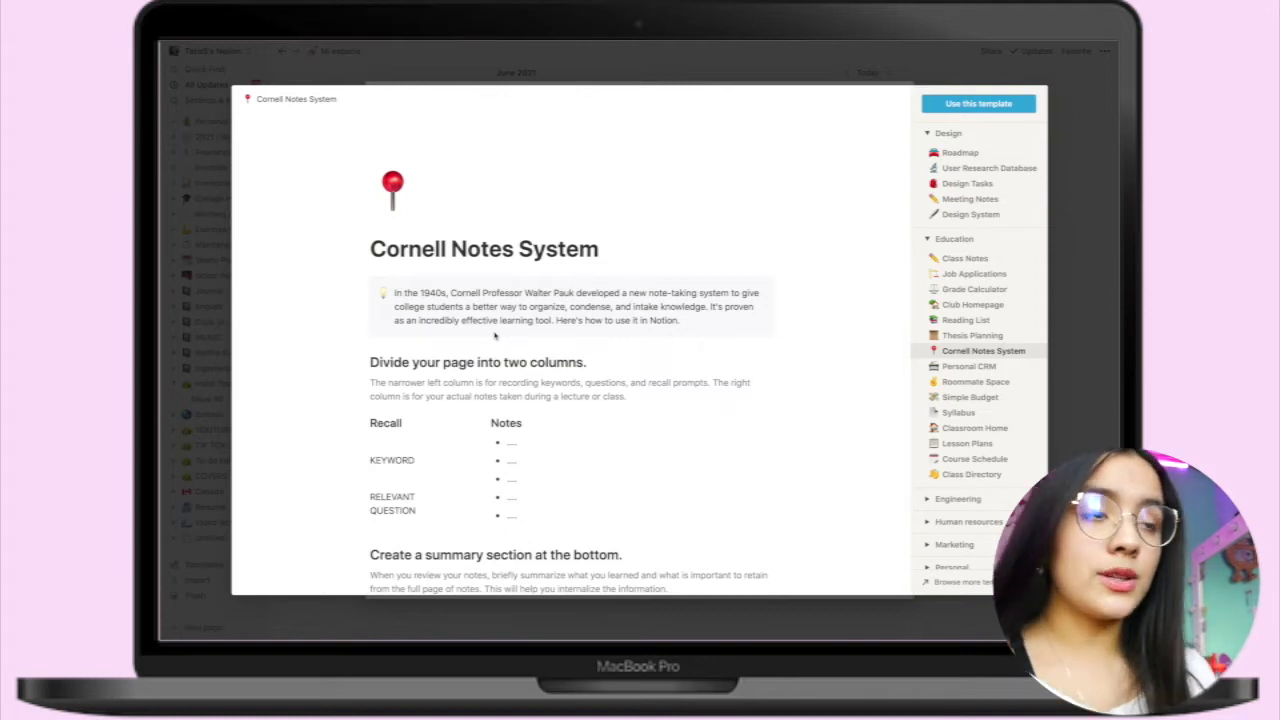
Preview the Simple Budget template and examine its expenses table
left_click(962, 398)
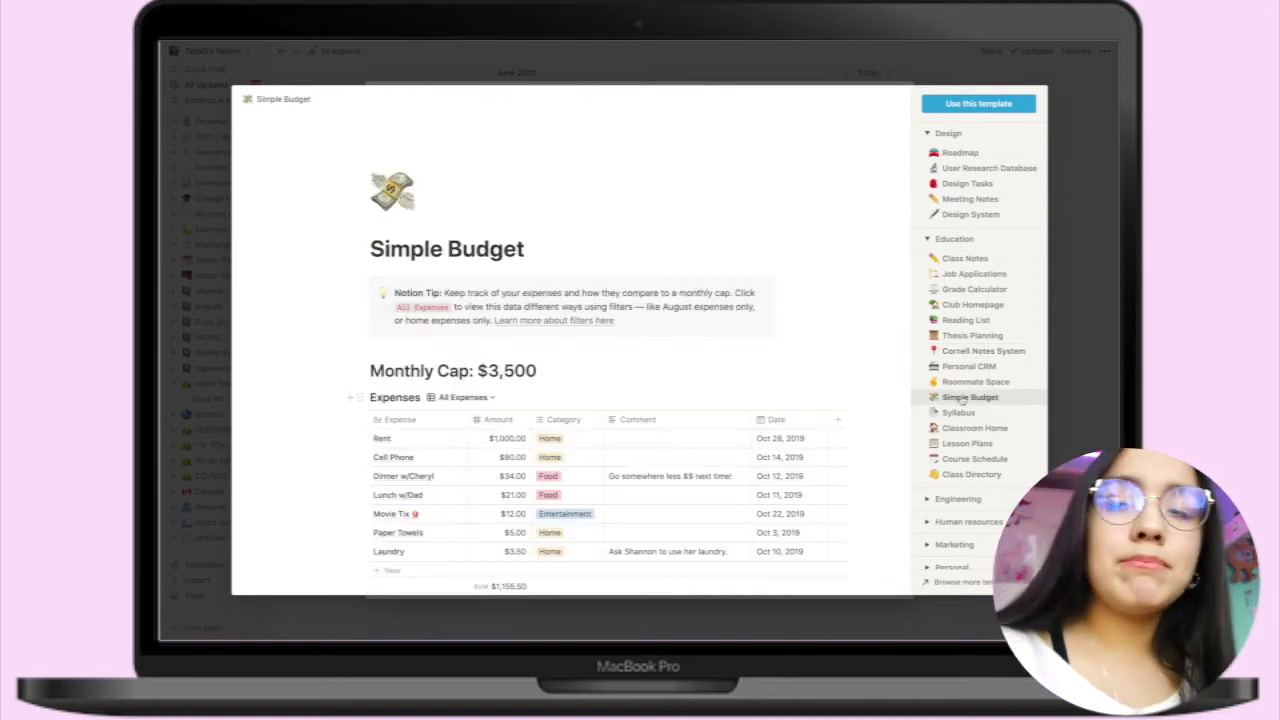
scroll(714, 389, "down", 3)
scroll(715, 387, "up", 3)
scroll(715, 387, "down", 3)
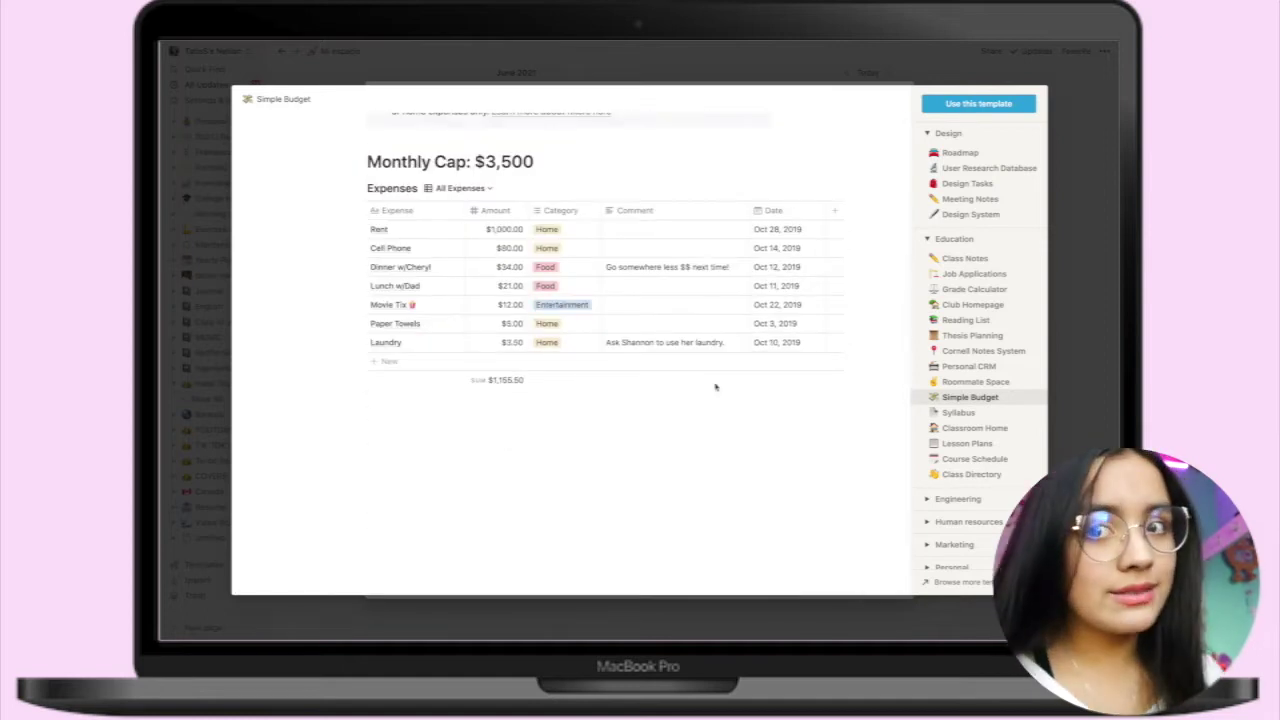
Look through the Travel Planner template in the Personal category, down to its map section
scroll(984, 452, "down", 3)
scroll(980, 440, "down", 1)
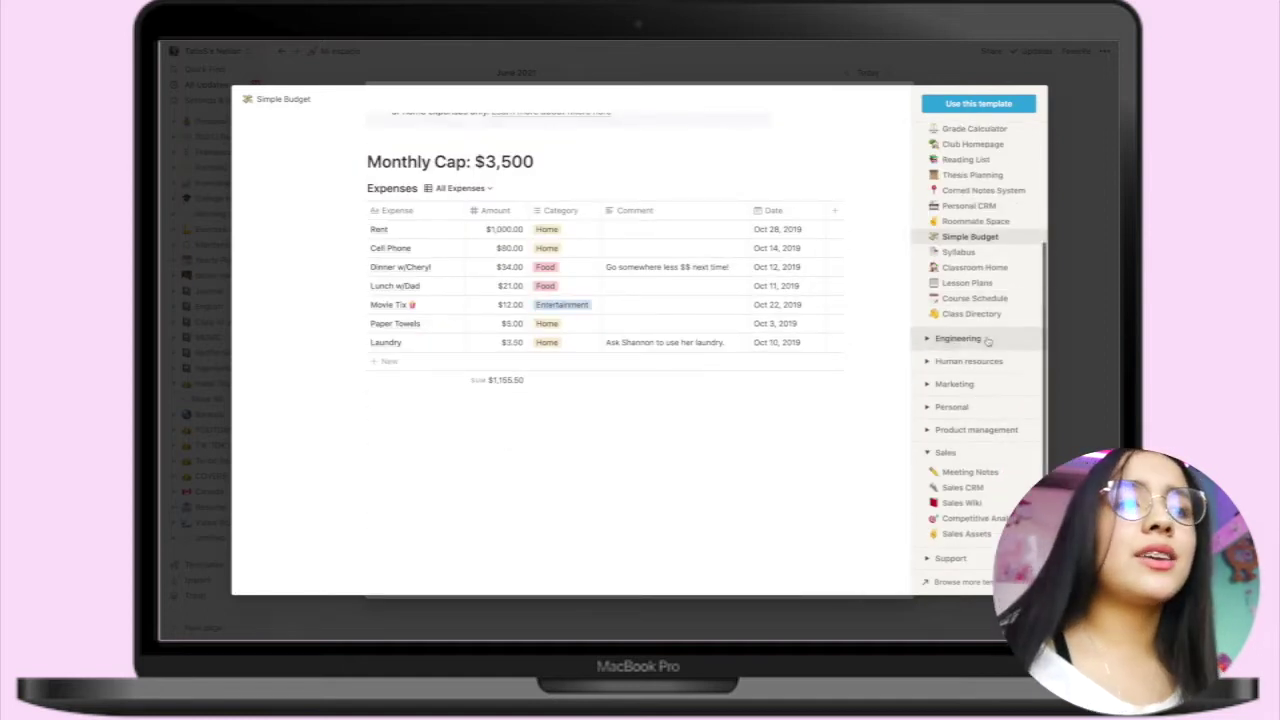
left_click(958, 338)
scroll(981, 414, "down", 2)
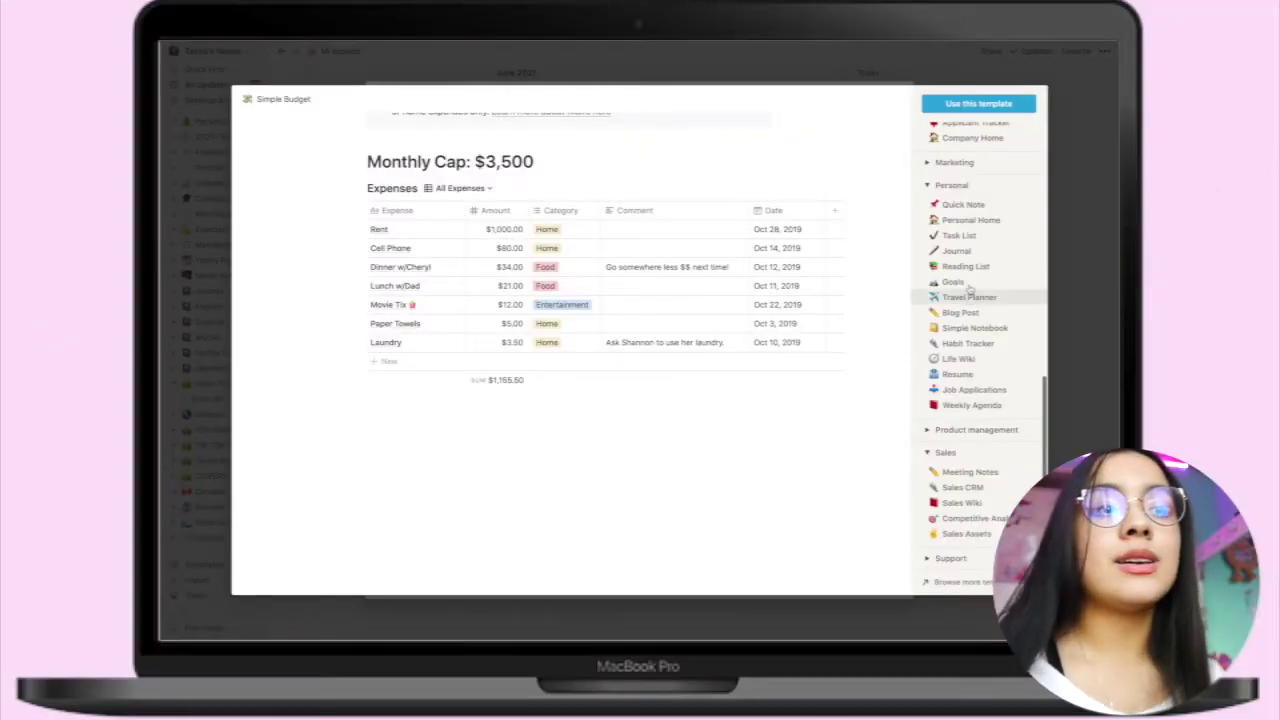
left_click(970, 297)
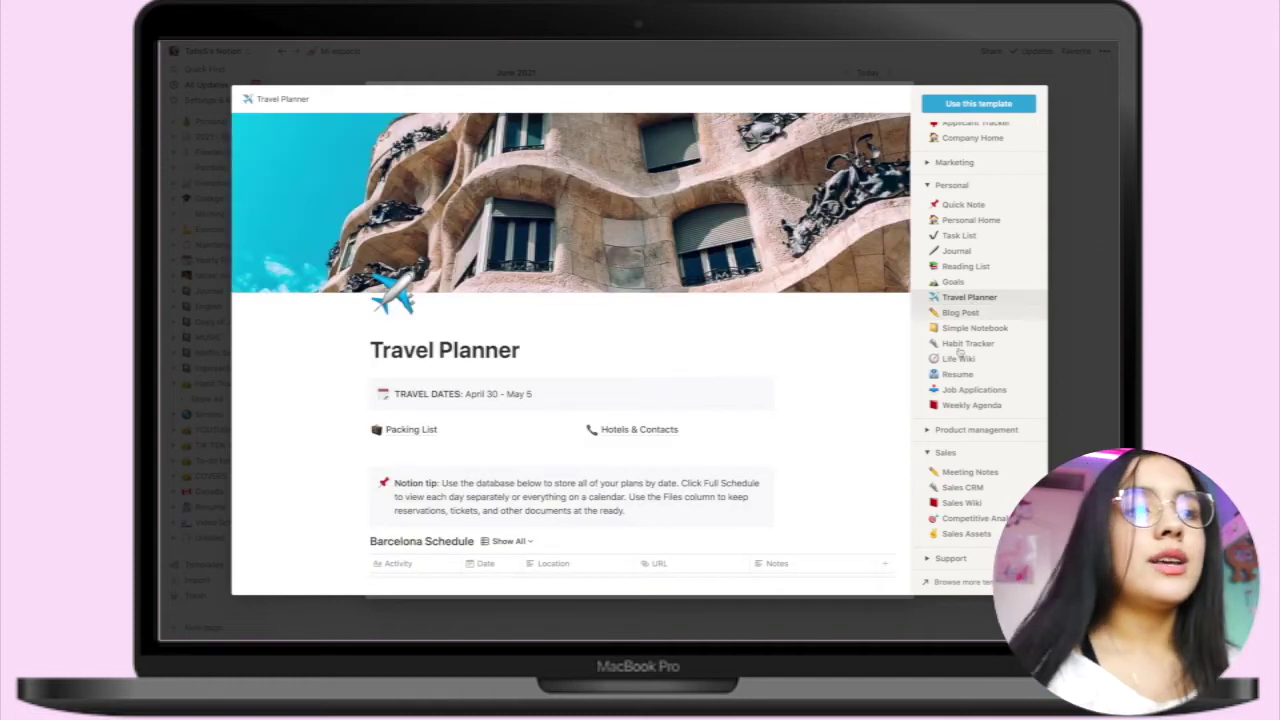
scroll(803, 375, "down", 5)
scroll(803, 375, "down", 5)
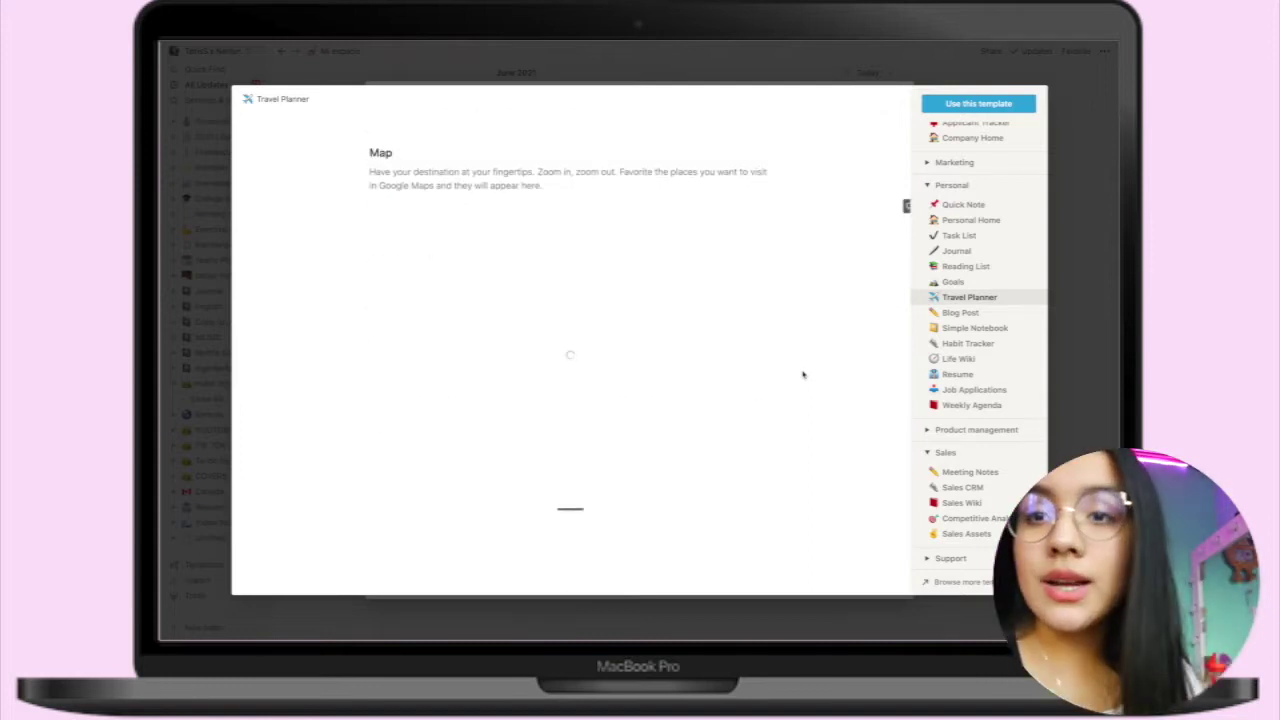
Close the template gallery and insert an image block below the board on the Mi espacio page
key("Escape")
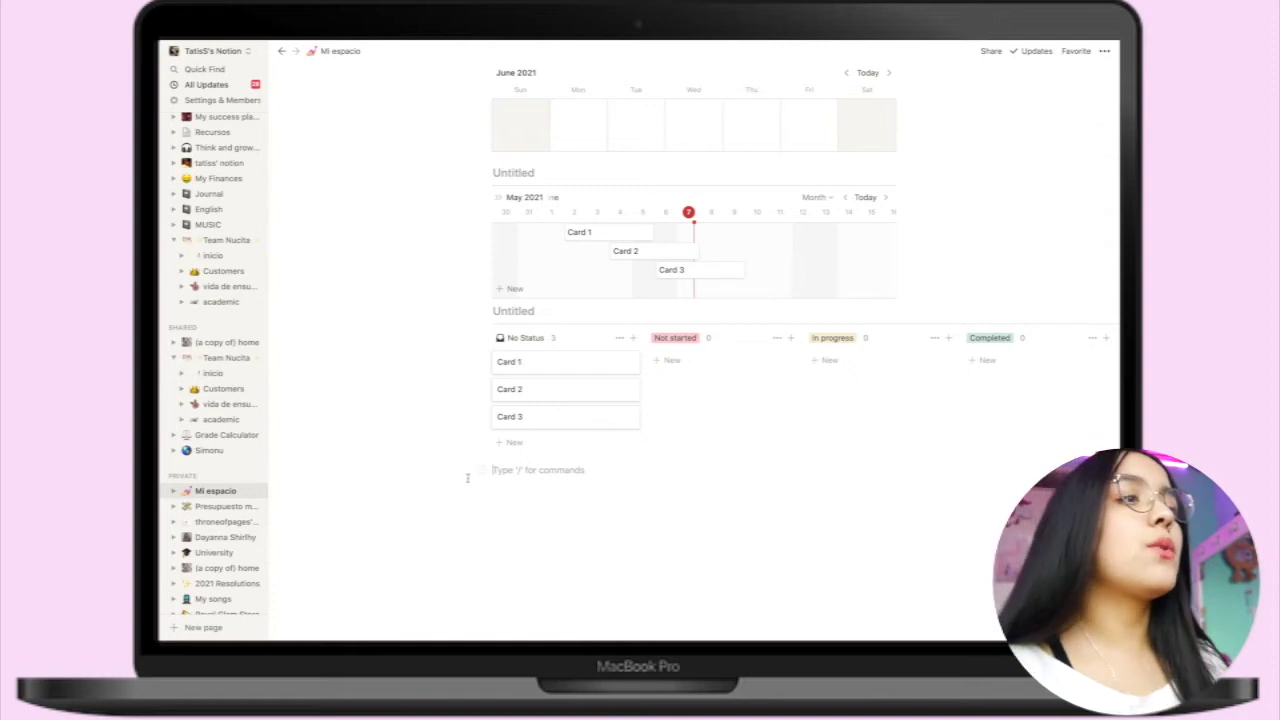
type("/")
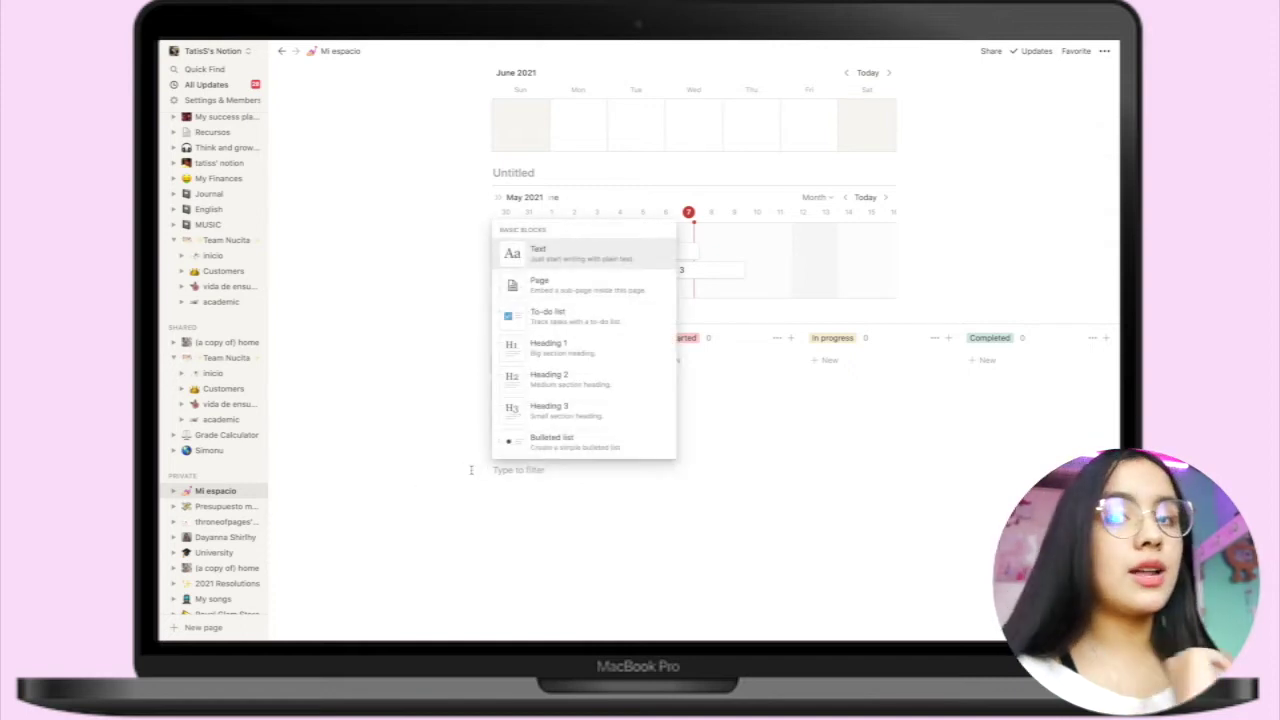
scroll(585, 340, "down", 15)
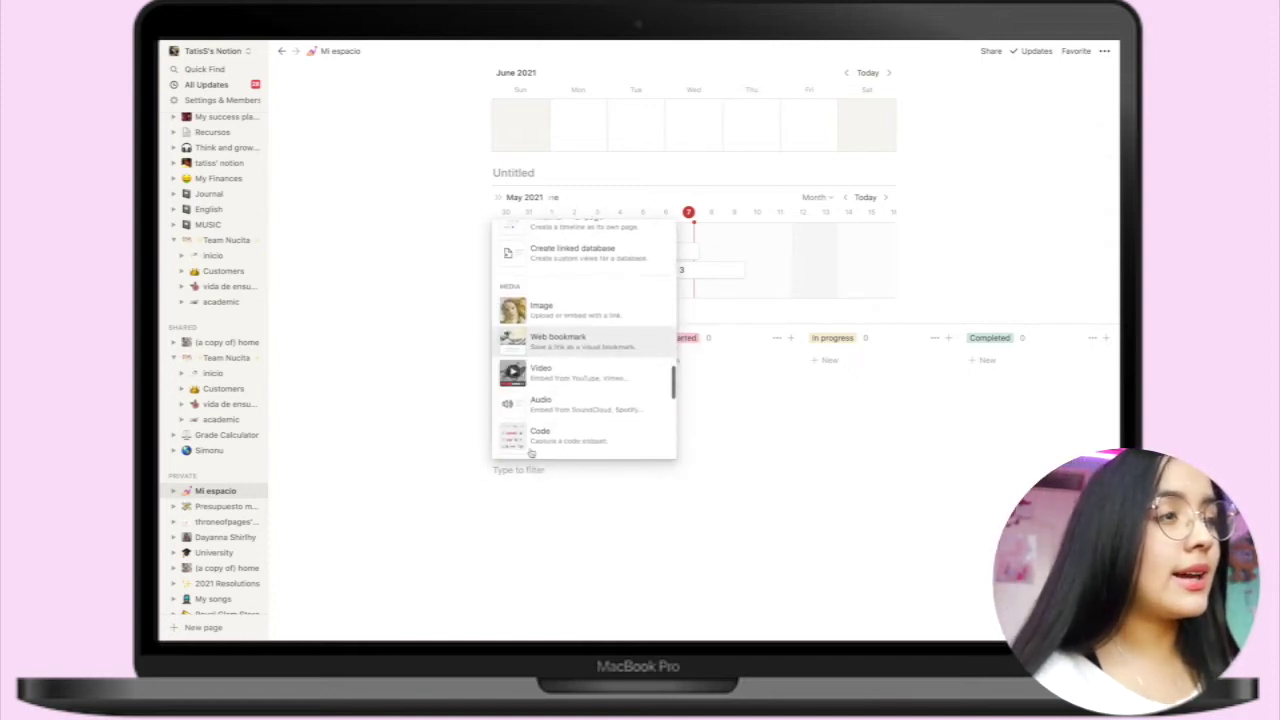
left_click(591, 310)
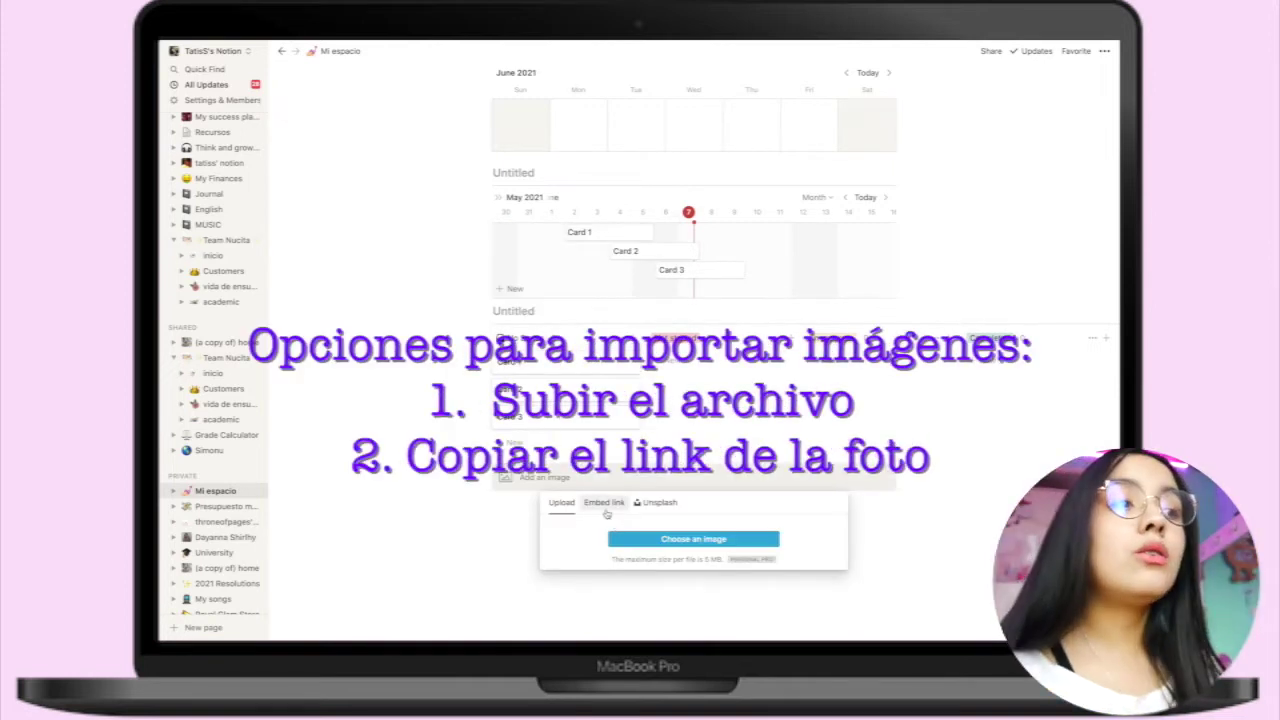
left_click(604, 503)
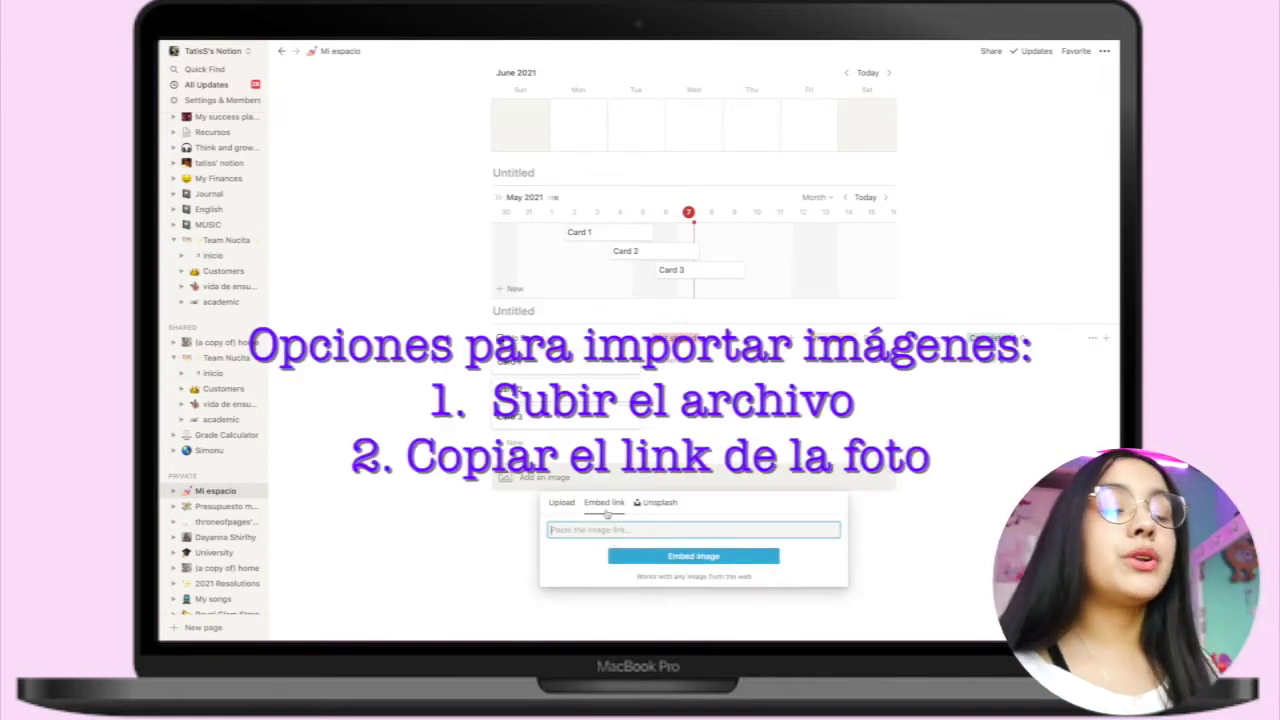
left_click(550, 478)
left_click(513, 499)
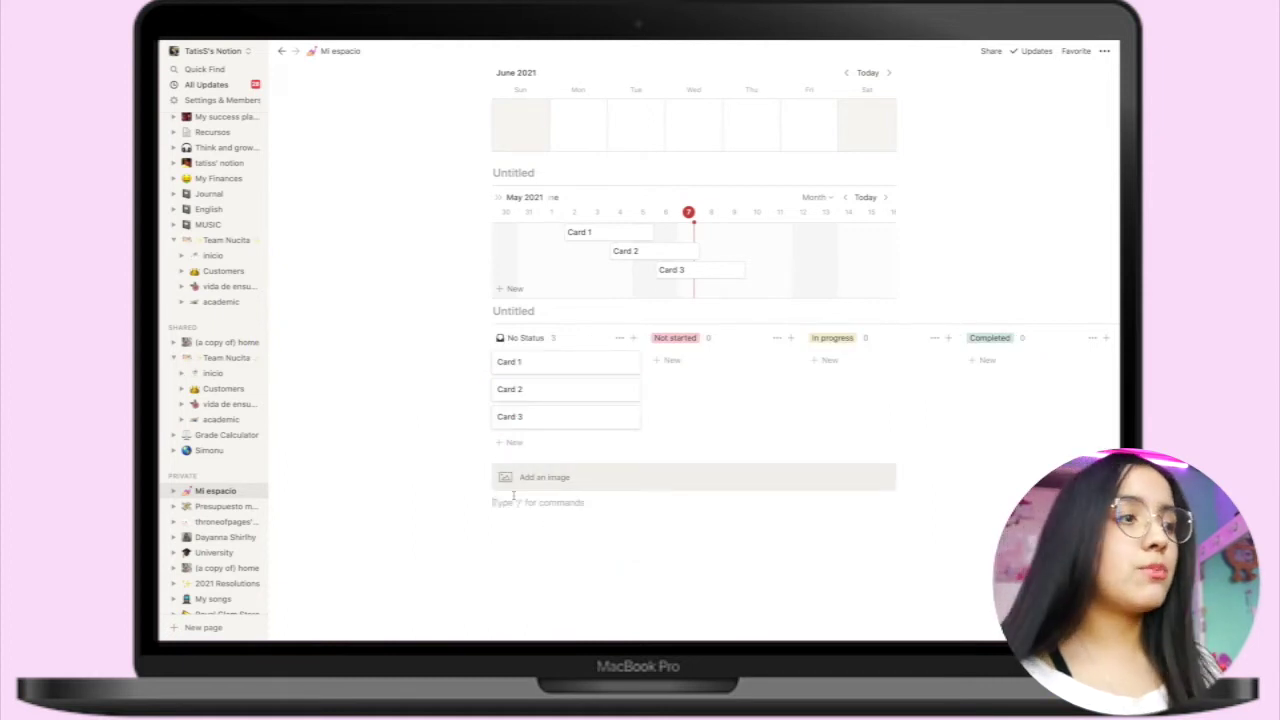
Embed a portrait photo from a web link in the empty image block and widen it to nearly the full page width
left_click(540, 478)
left_click(610, 503)
left_click(650, 556)
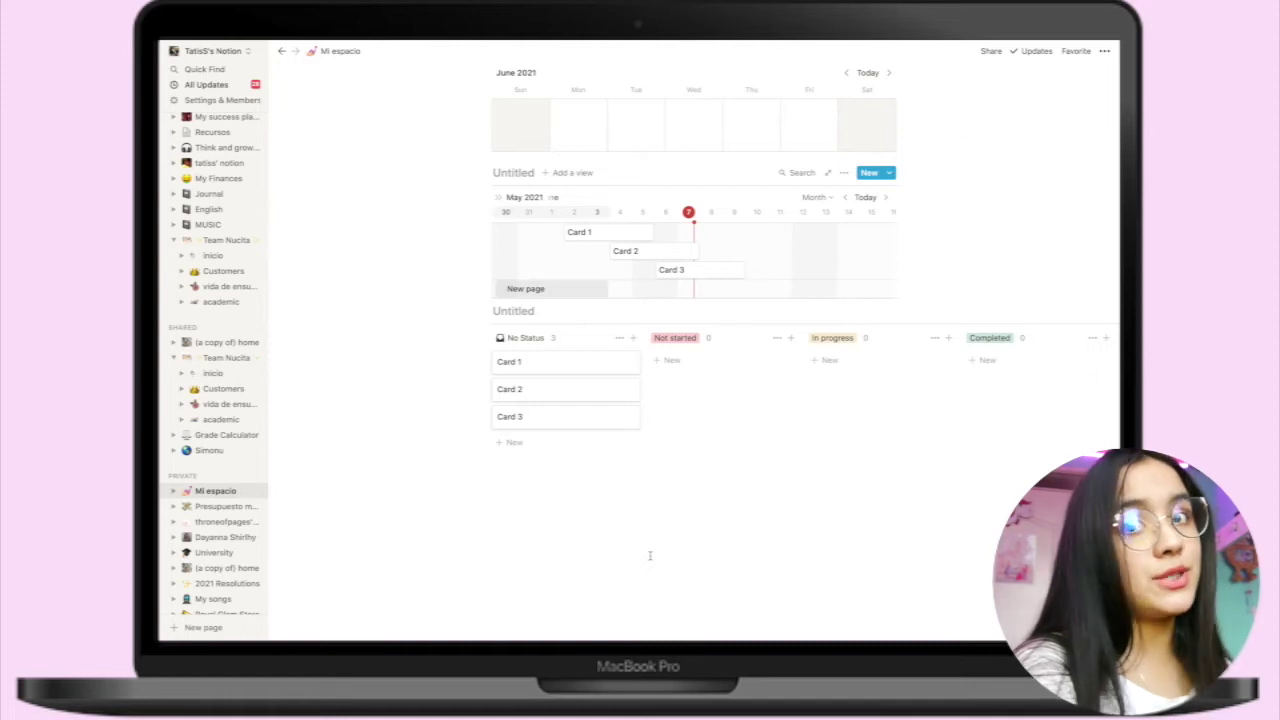
scroll(650, 556, "down", 3)
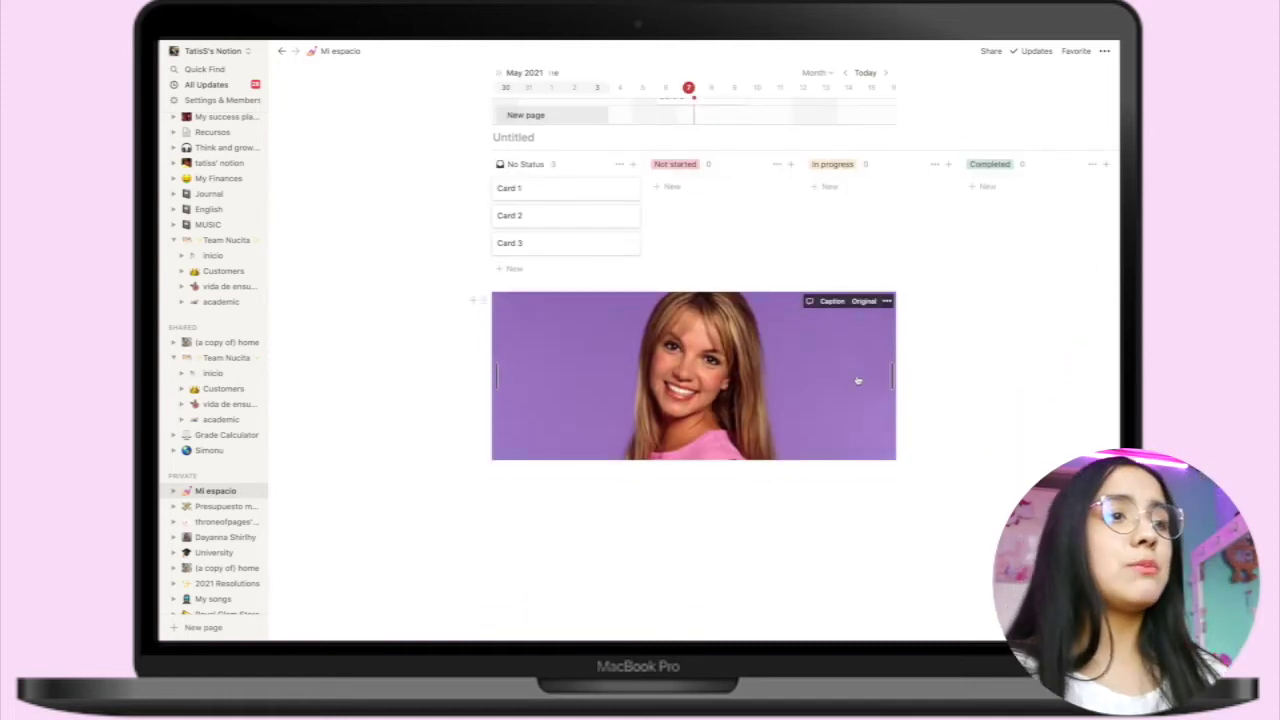
left_click_drag(891, 440, 1070, 443)
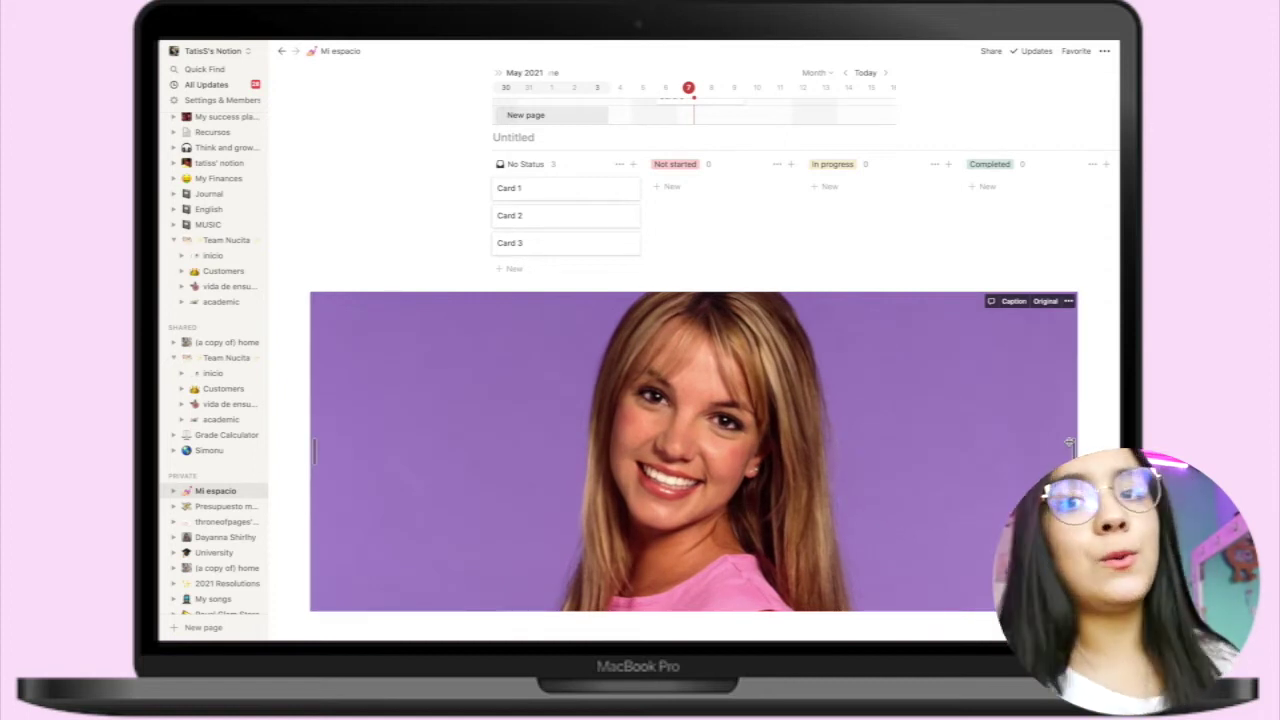
Caption the embedded photo "Be happy" and start an empty line below it
left_click(1015, 302)
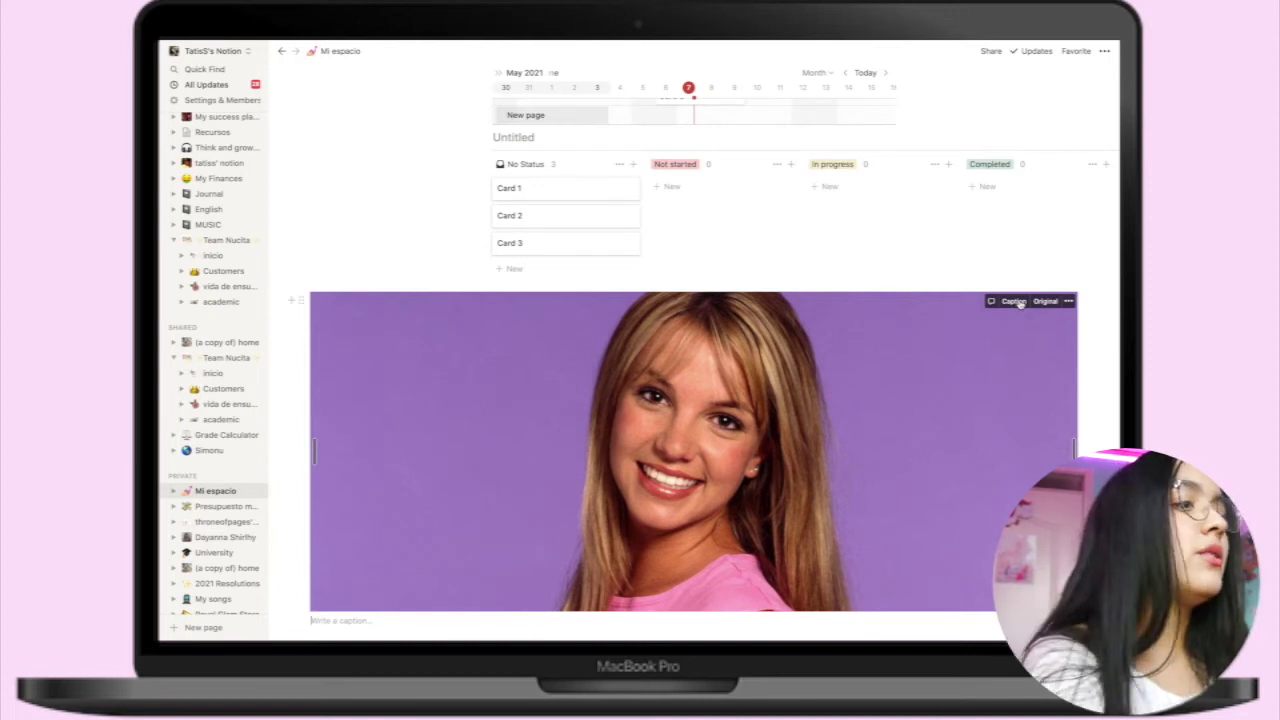
type("Brit")
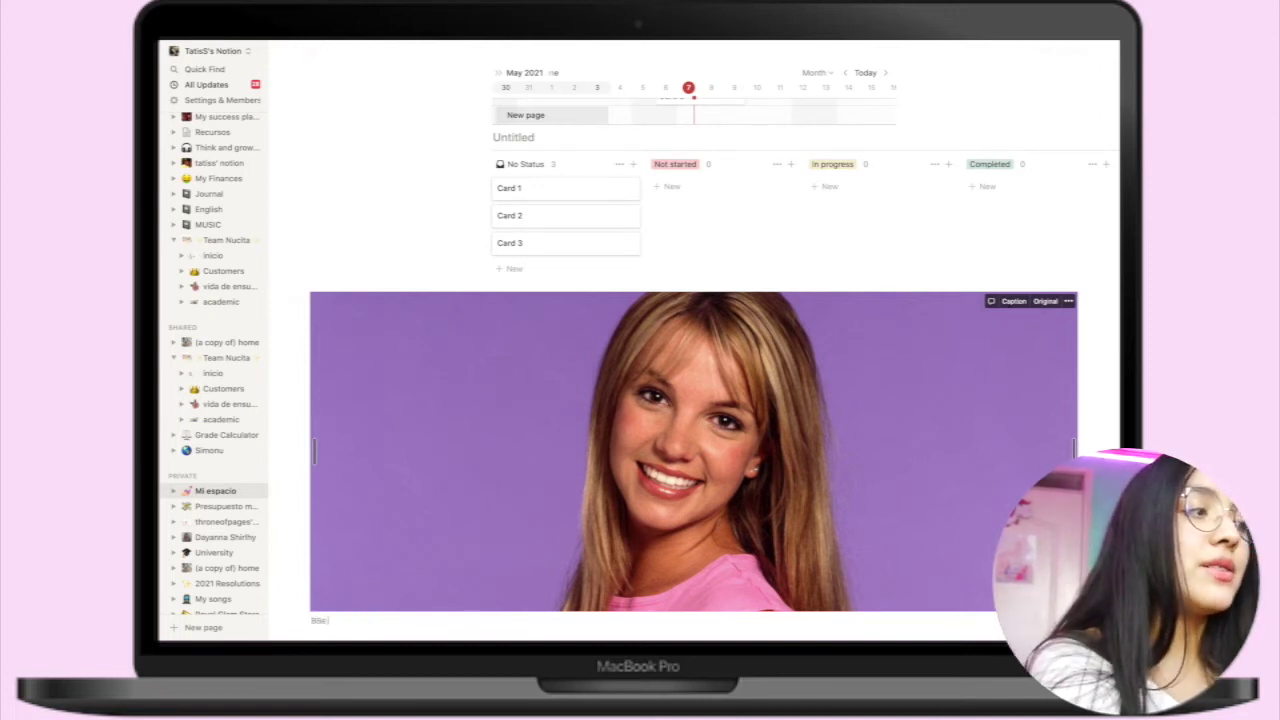
type(" happy")
scroll(940, 291, "down", 1)
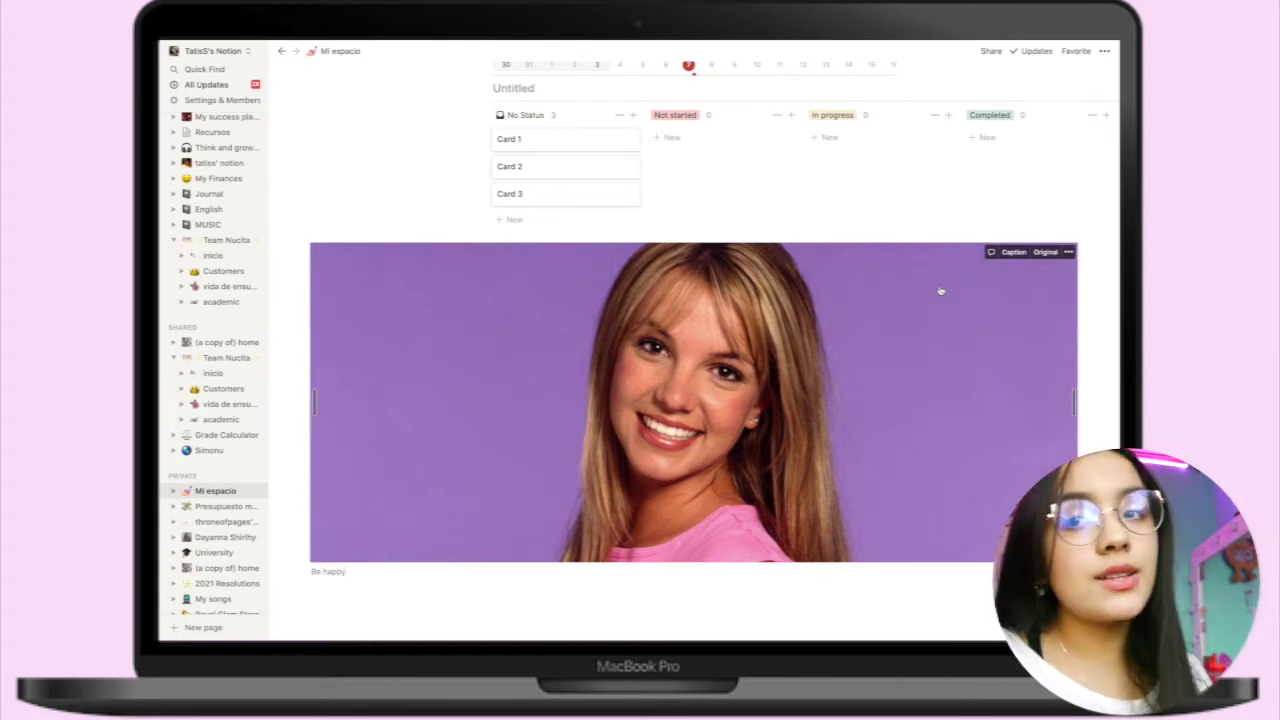
key("Return")
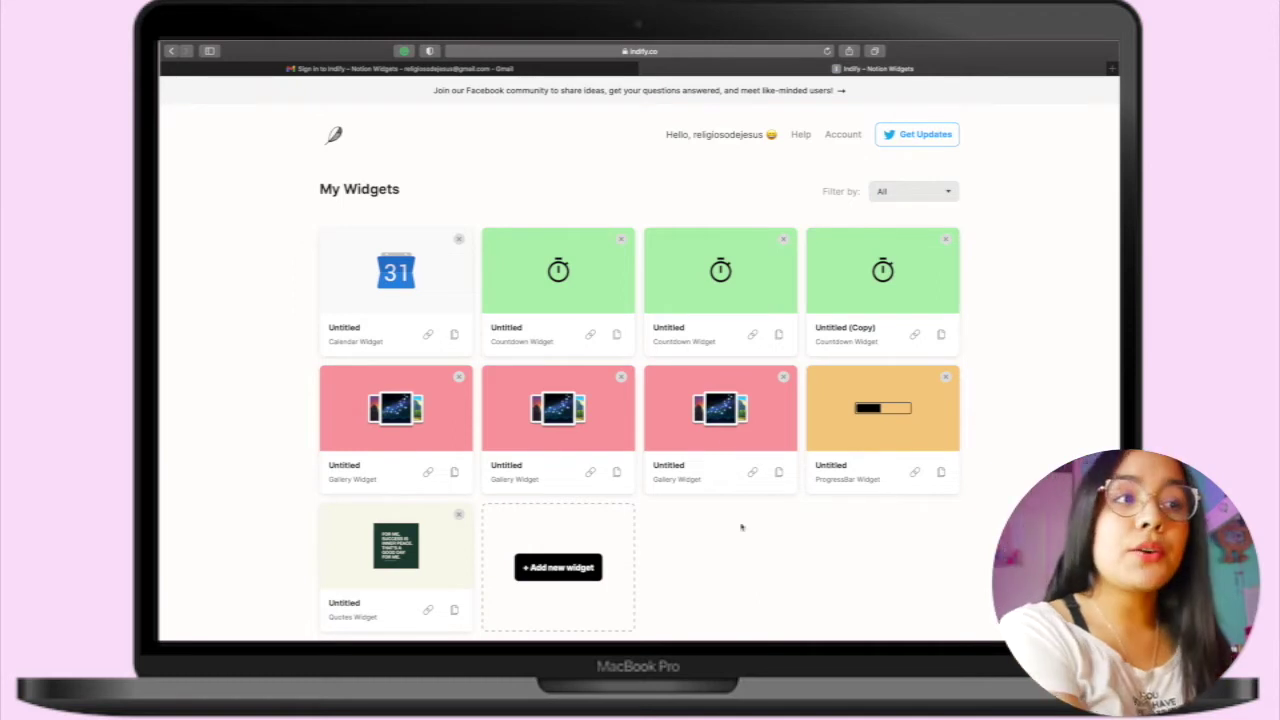
Switch to Indify in the browser and create a new Countdown widget from the Explore Widgets section
scroll(616, 466, "down", 2)
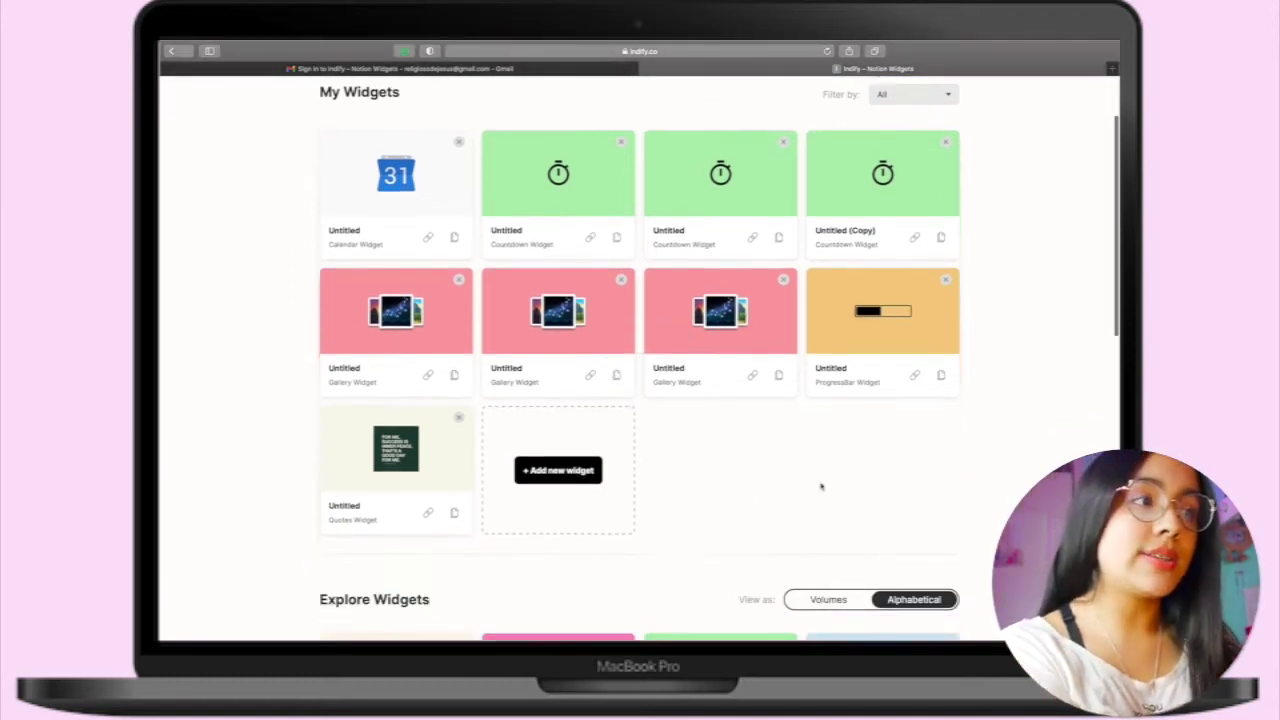
scroll(820, 486, "down", 8)
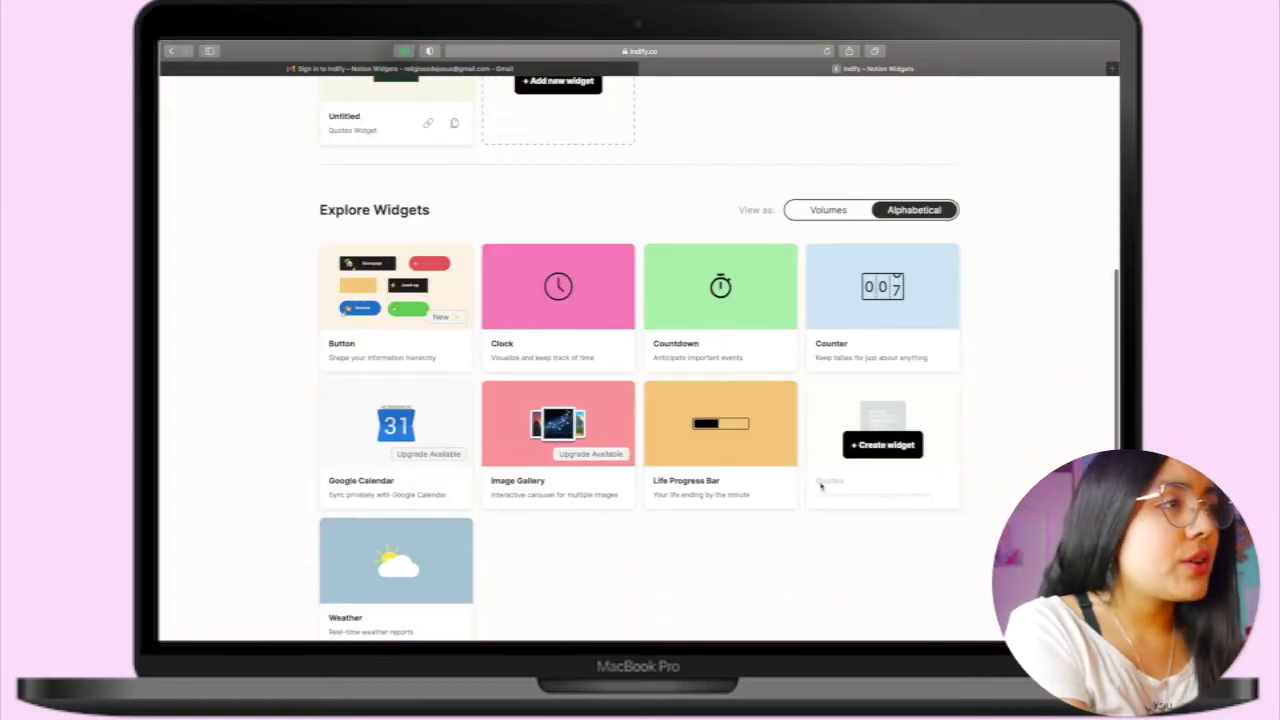
scroll(640, 580, "down", 3)
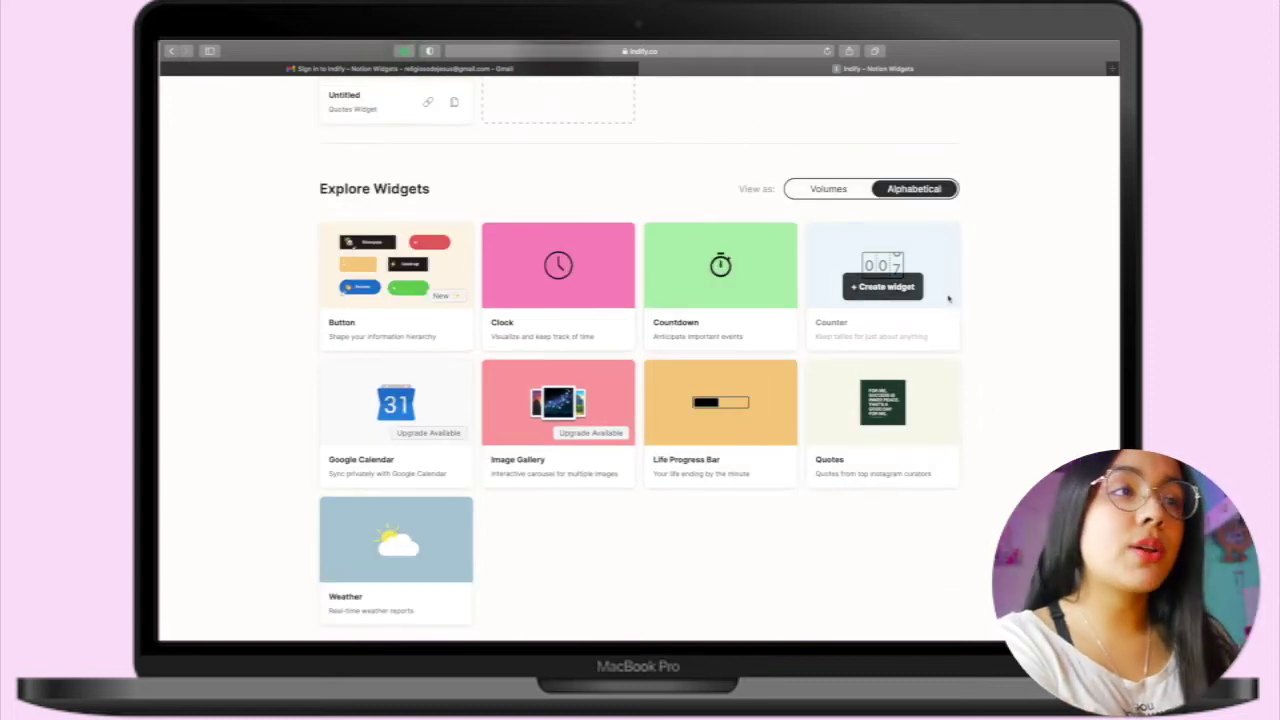
left_click(726, 286)
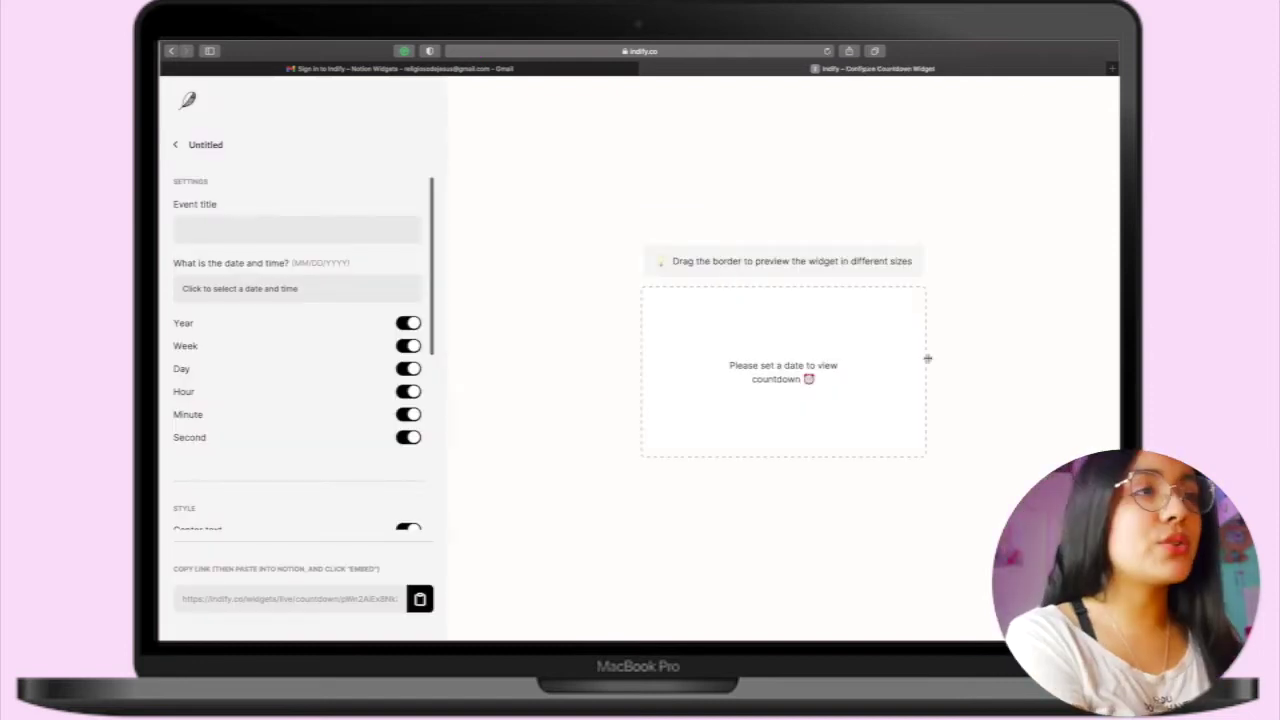
Title the countdown event Birthday and set its target to the birthday date in 2021 at 12:00 AM
left_click(218, 228)
type("Birthday")
left_click(245, 287)
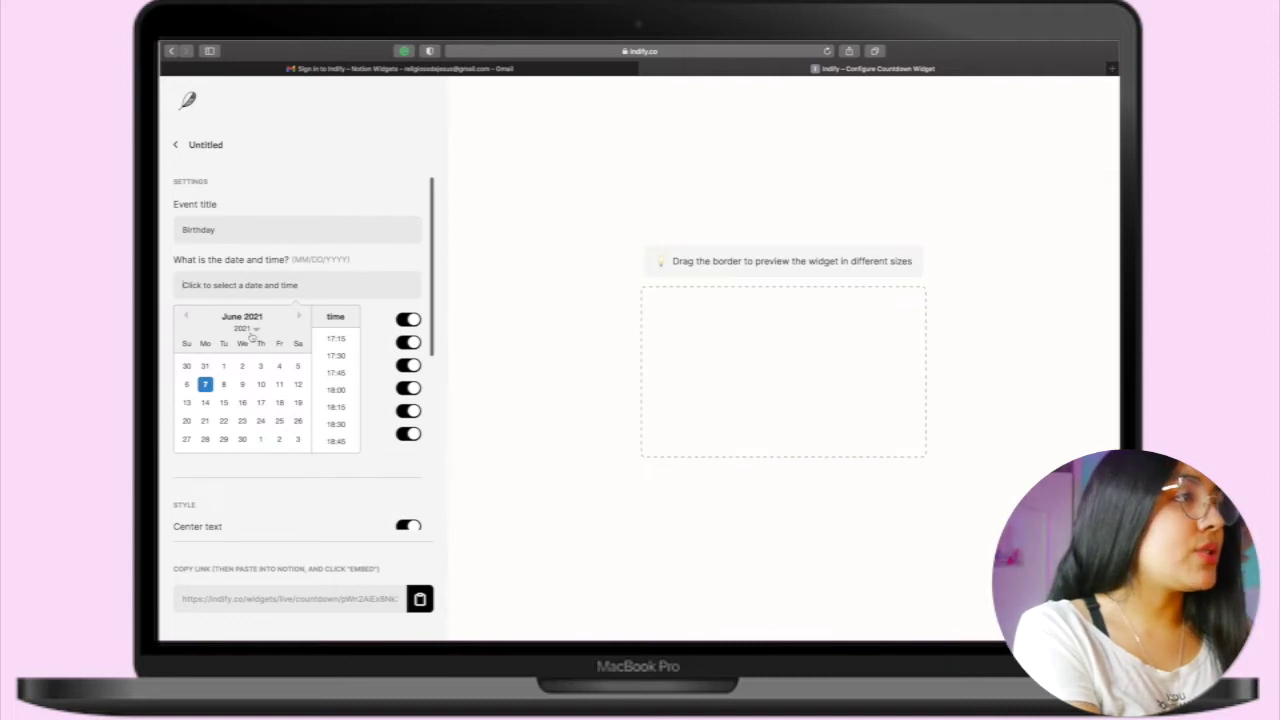
left_click(252, 330)
mouse_move(247, 462)
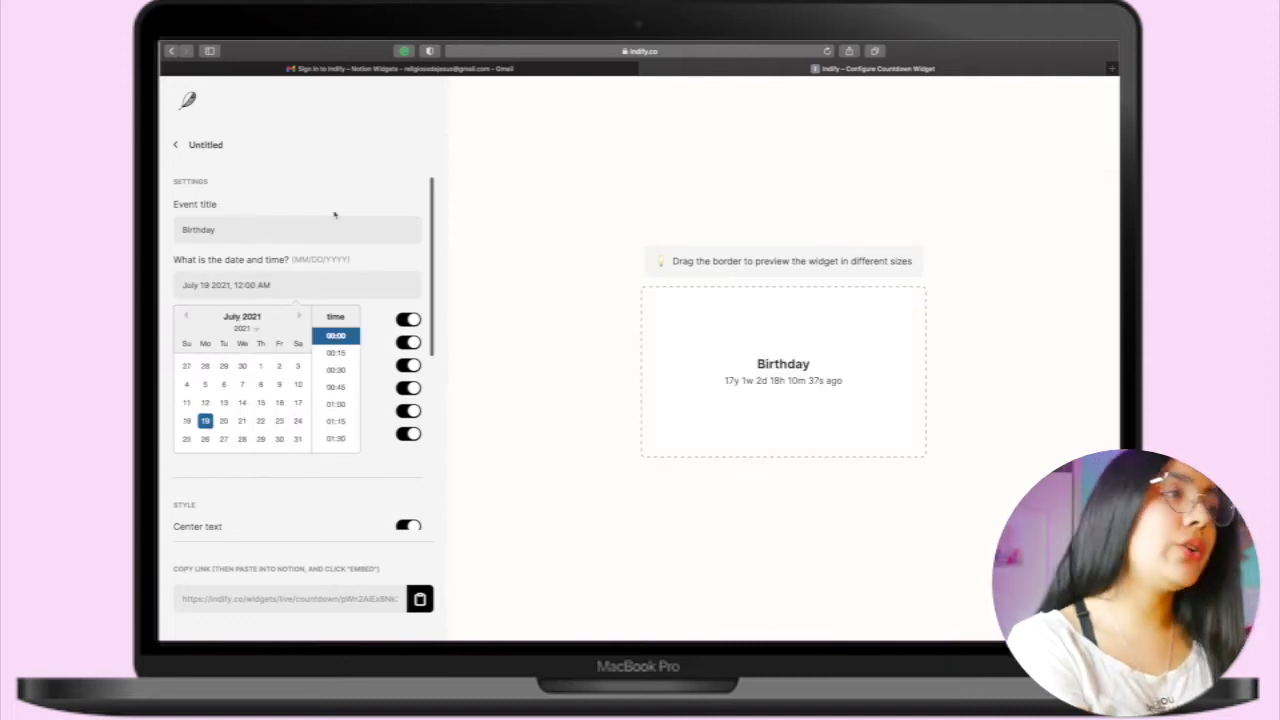
left_click(334, 212)
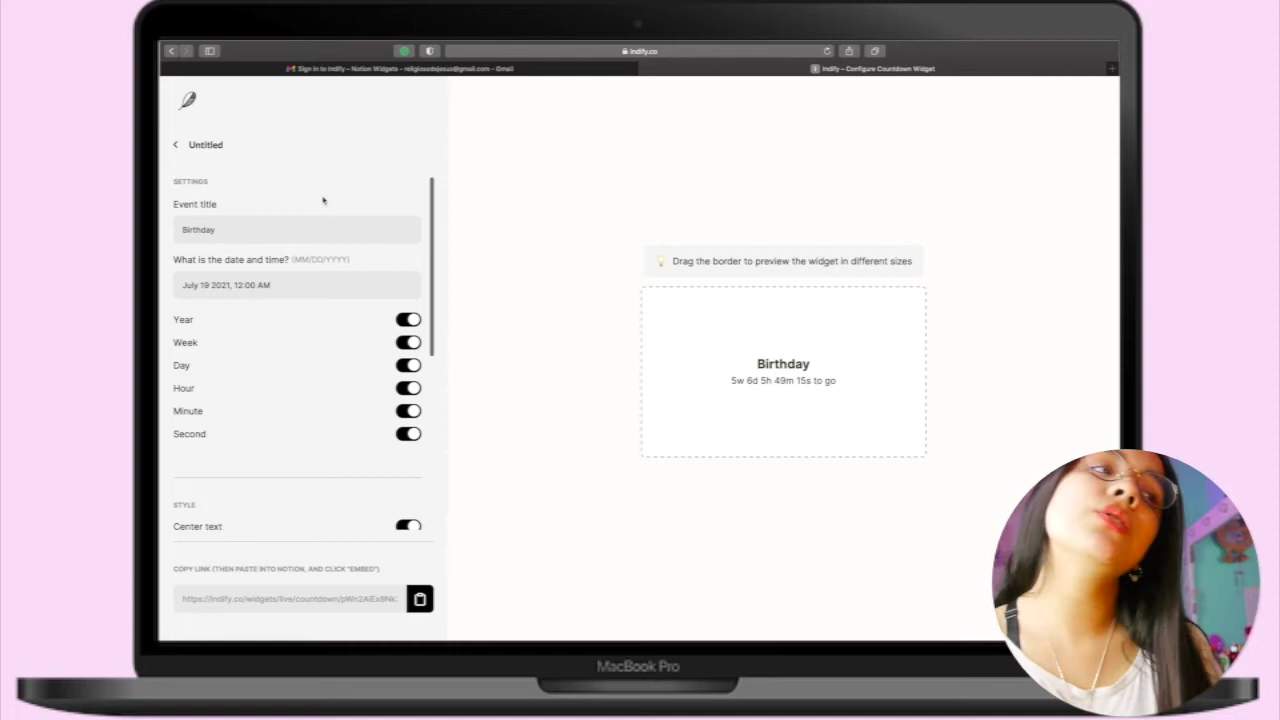
Try hiding the seconds and minutes in the countdown, and switch both units back on
left_click(411, 434)
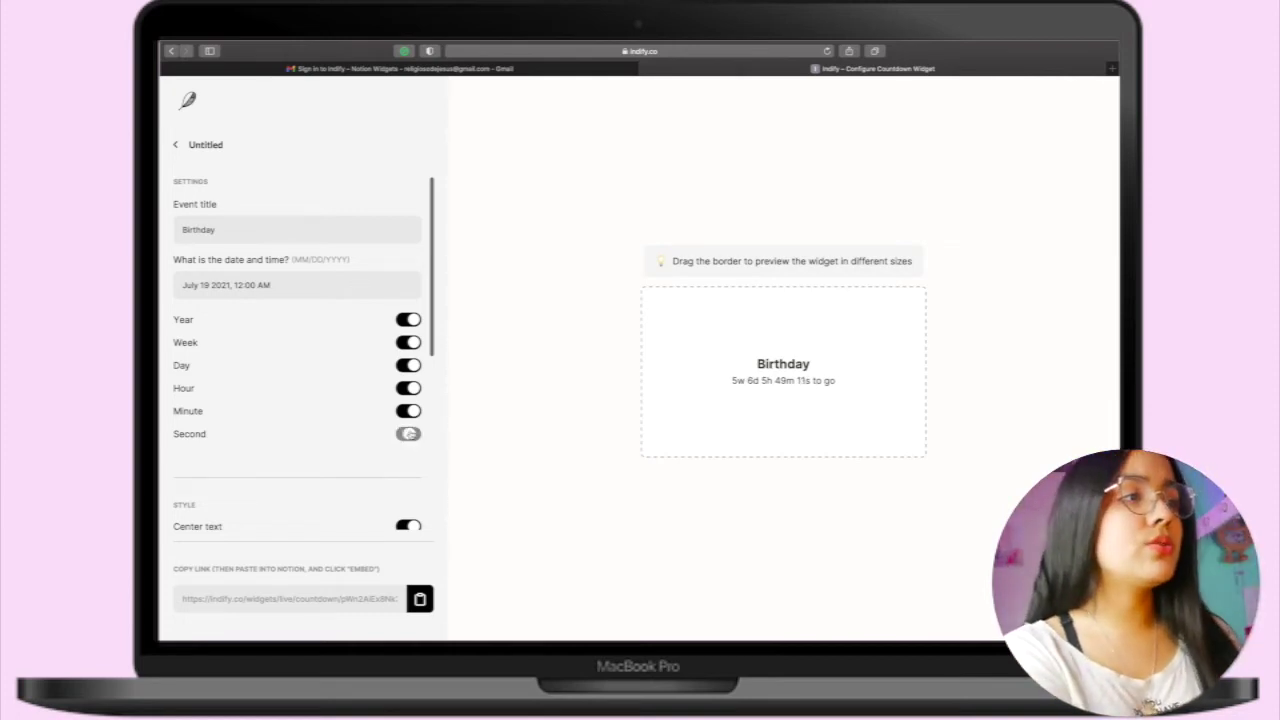
left_click(412, 410)
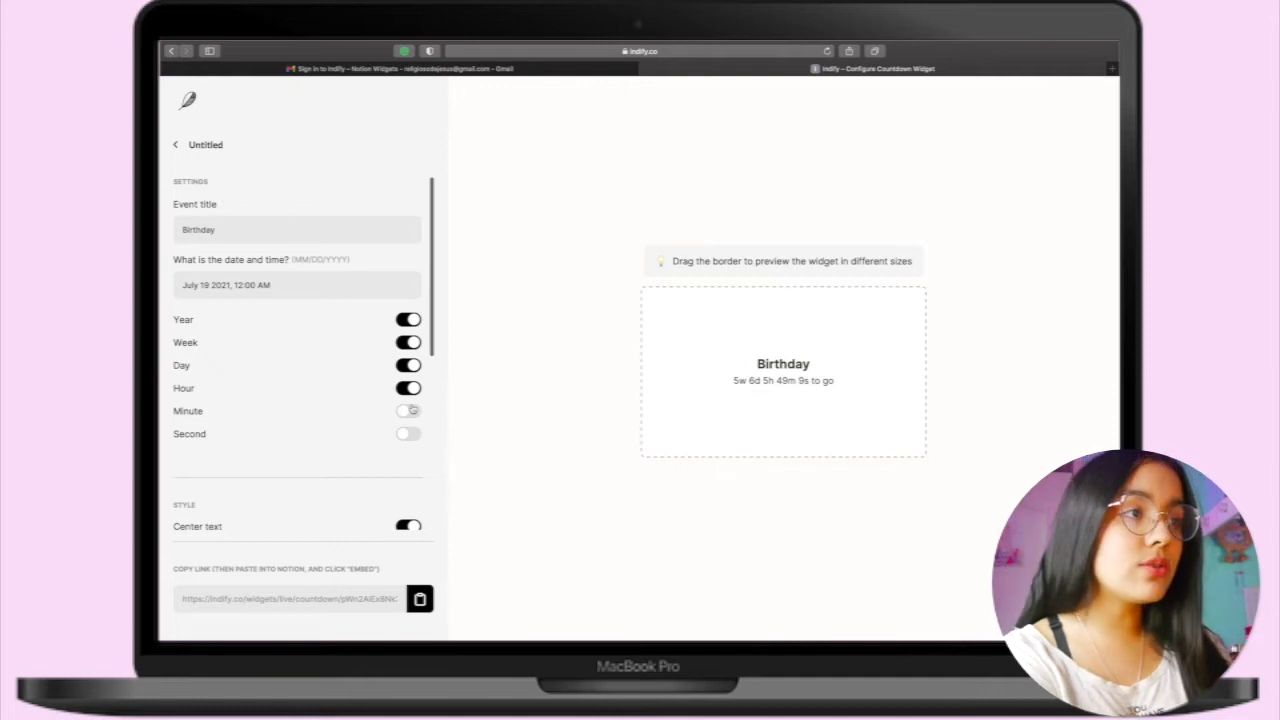
left_click(409, 412)
left_click(410, 436)
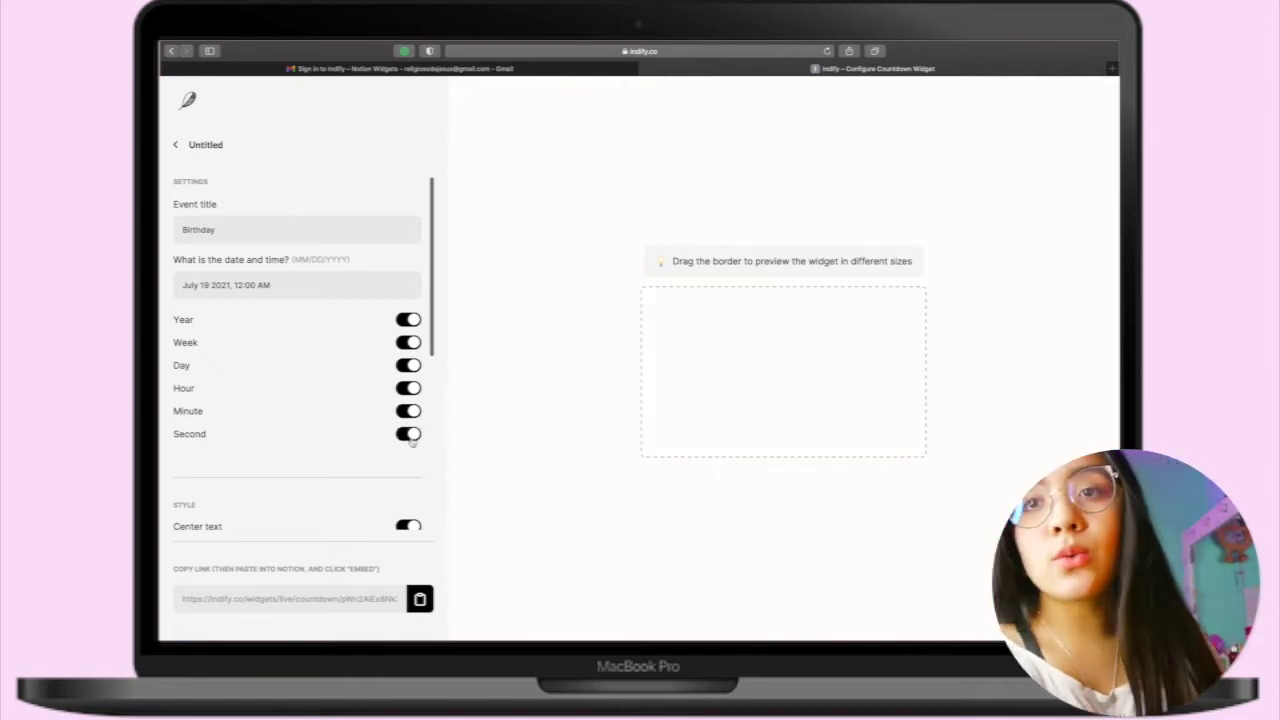
Set the widget's light-mode text color to purple #6940a5 and its light-mode accent color to orange #d9730d
scroll(411, 440, "down", 5)
left_click(407, 440)
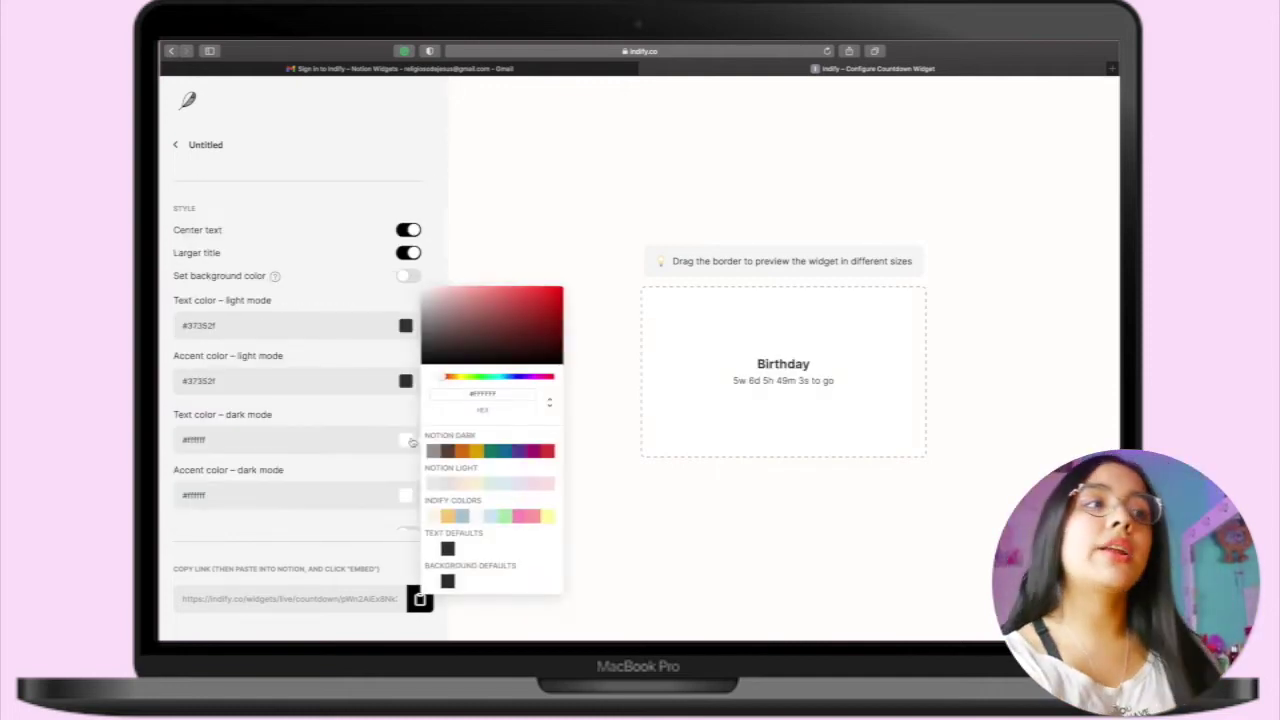
left_click(411, 441)
left_click(405, 325)
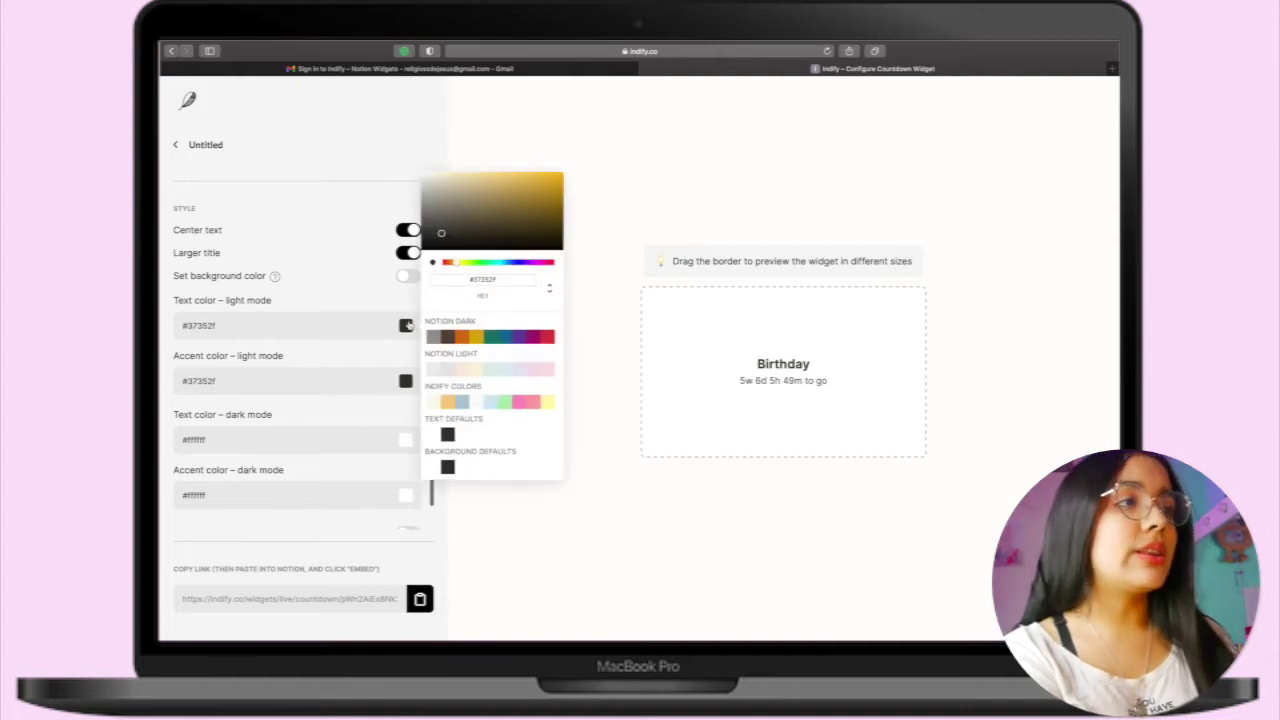
left_click(522, 336)
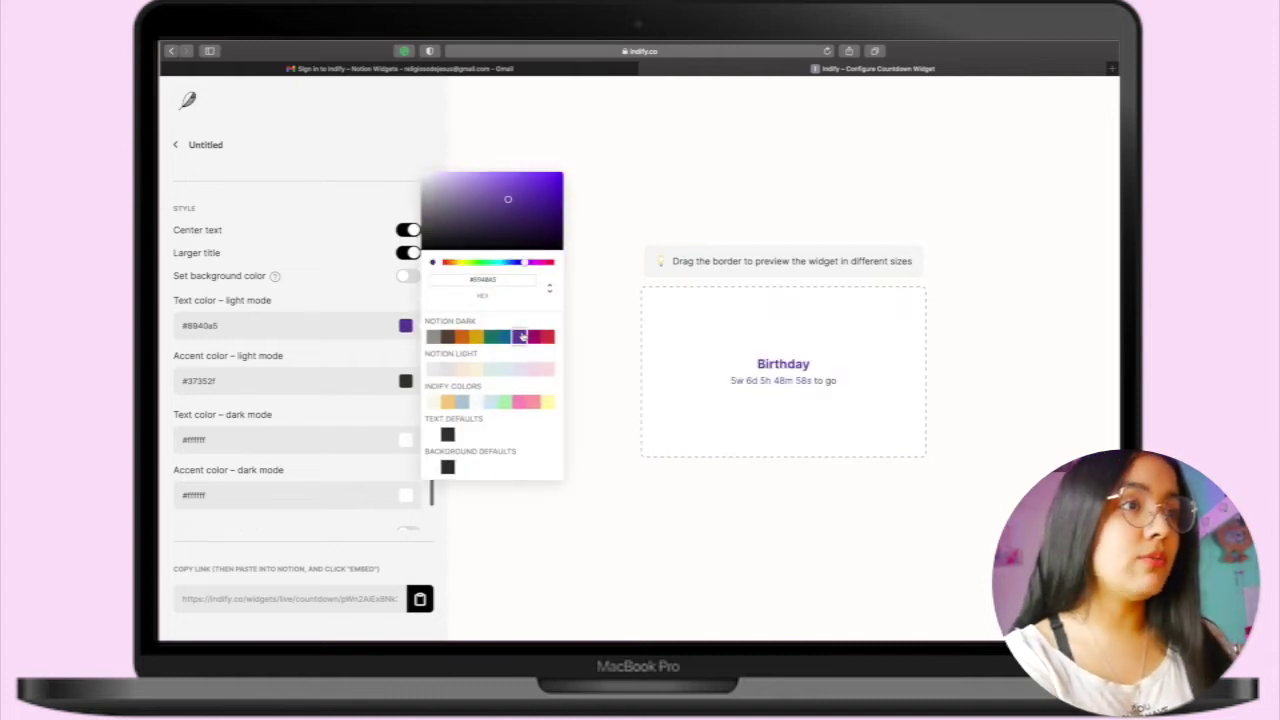
left_click(405, 380)
left_click(466, 393)
left_click(318, 406)
Set the dark-mode text color to #64473a and accent color to #ddebf1, and briefly preview the widget in dark mode
scroll(338, 422, "down", 1)
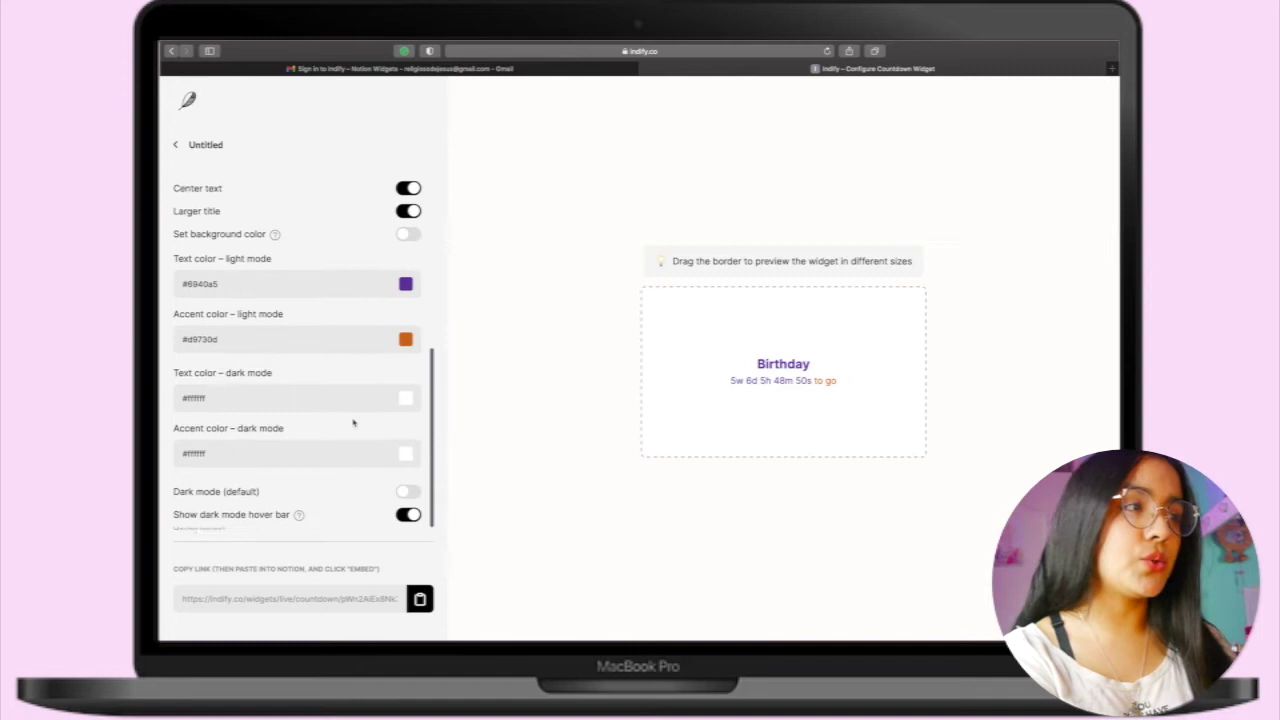
left_click(405, 393)
left_click(452, 405)
left_click(405, 449)
left_click(508, 474)
left_click(347, 481)
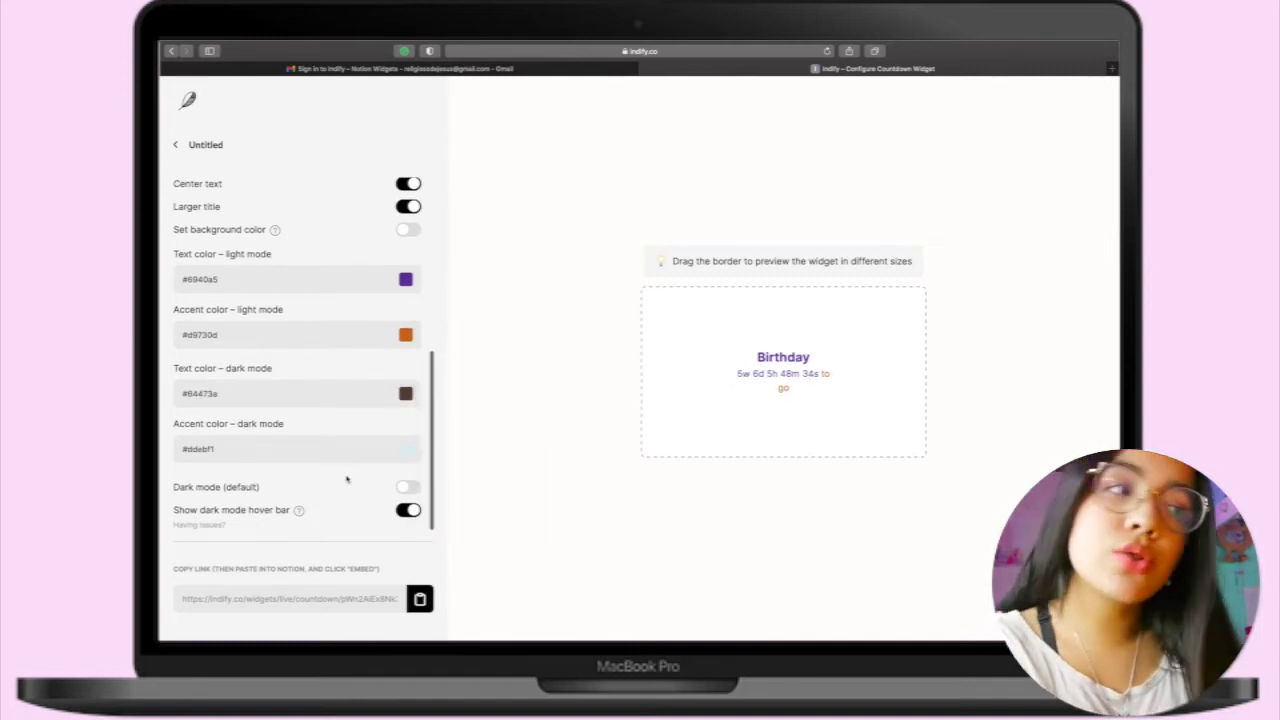
left_click(404, 489)
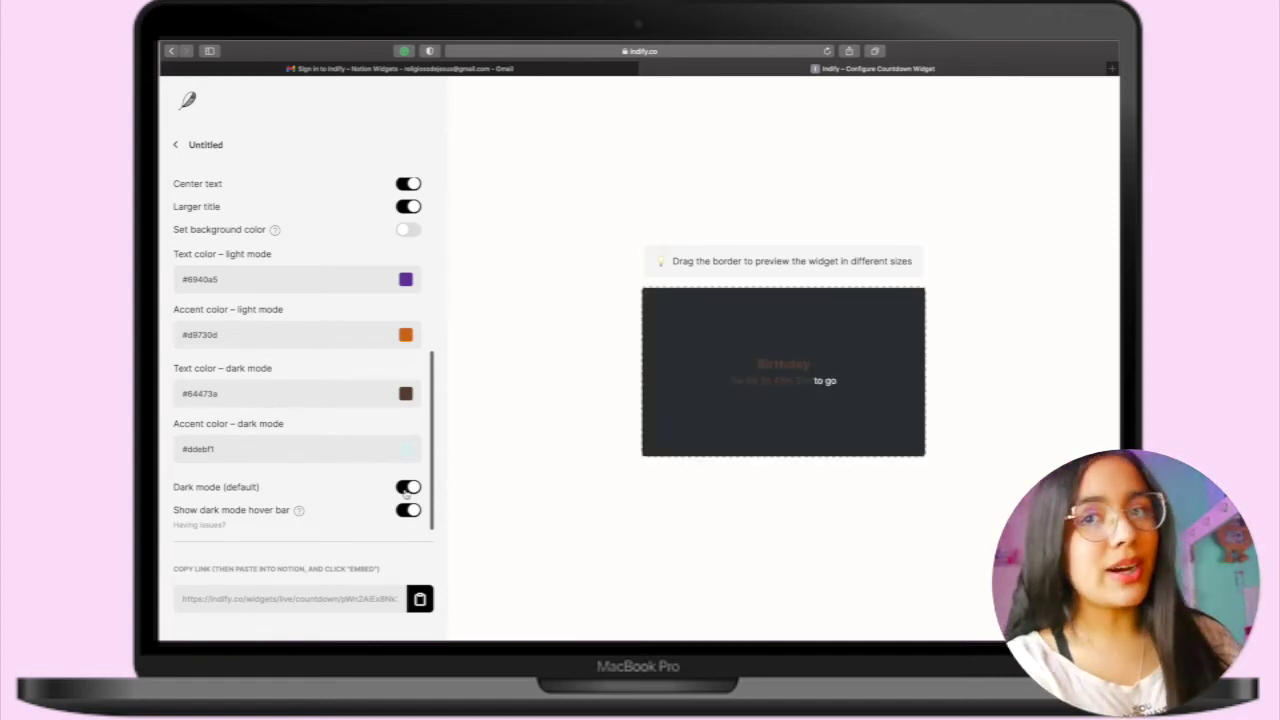
left_click(406, 489)
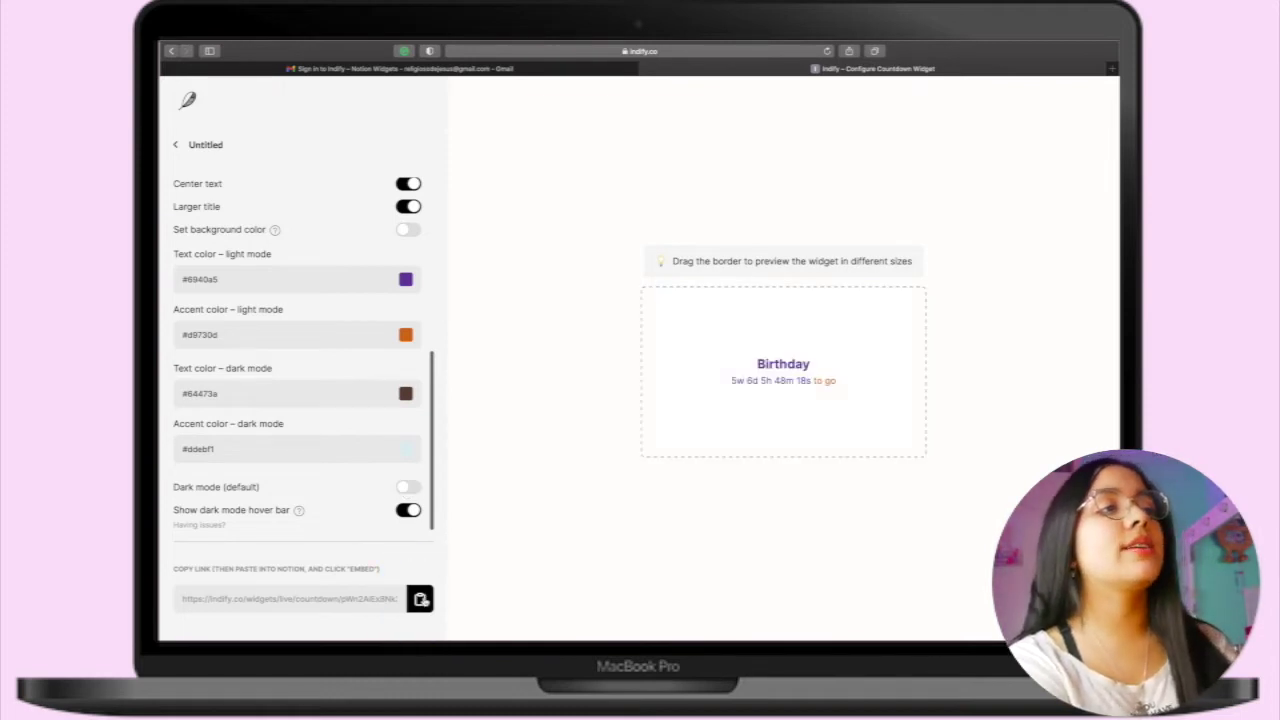
Copy the countdown widget's link and embed it below the captioned photo on Notion's Mi espacio page
left_click(420, 599)
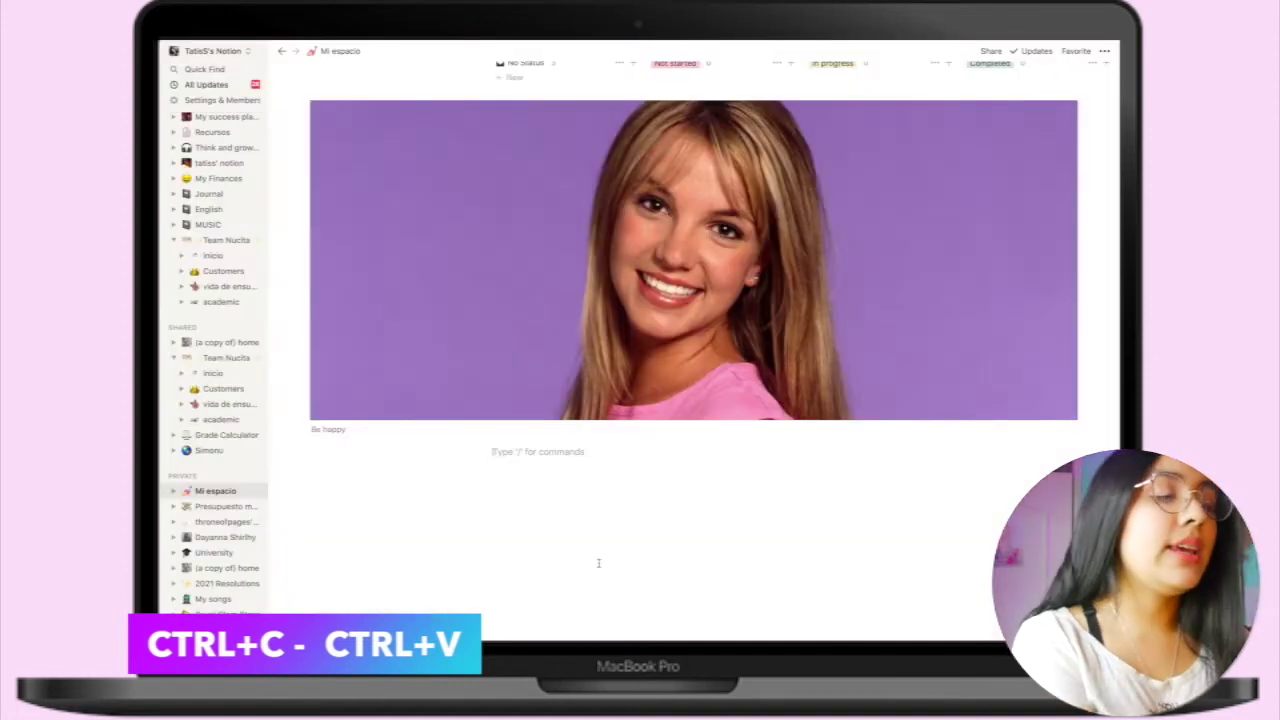
key("ctrl+v")
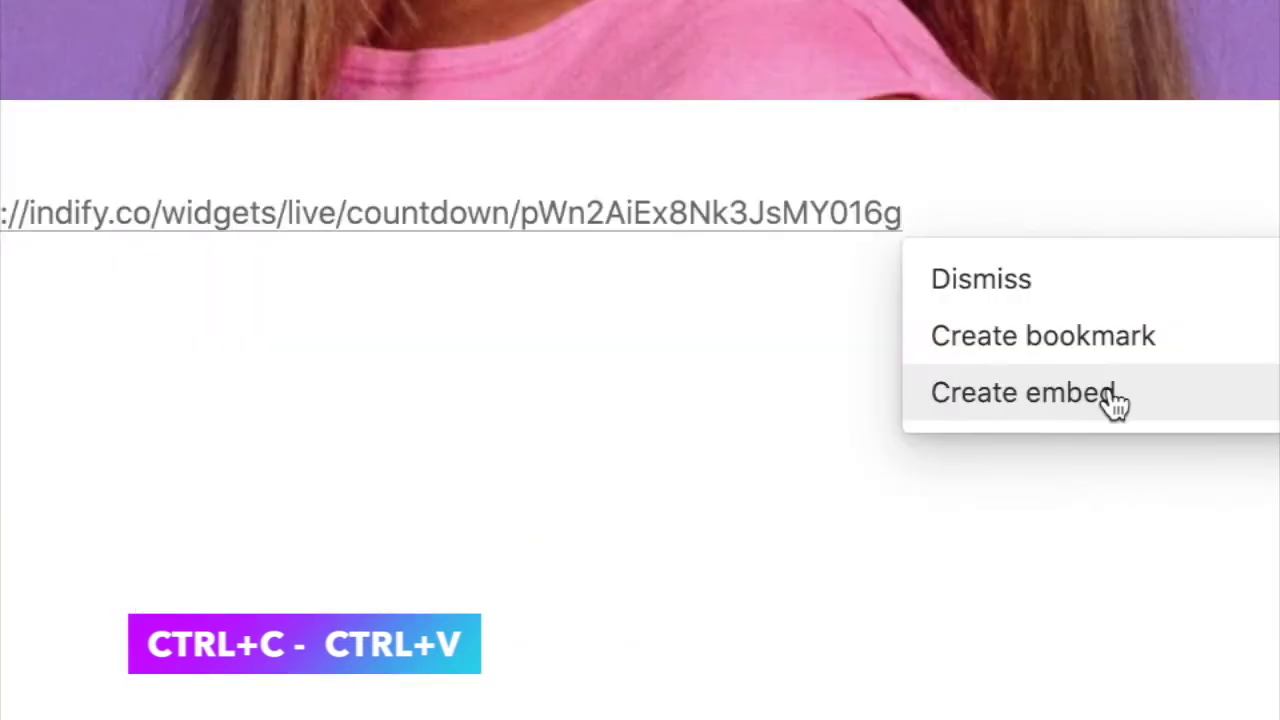
left_click(1117, 400)
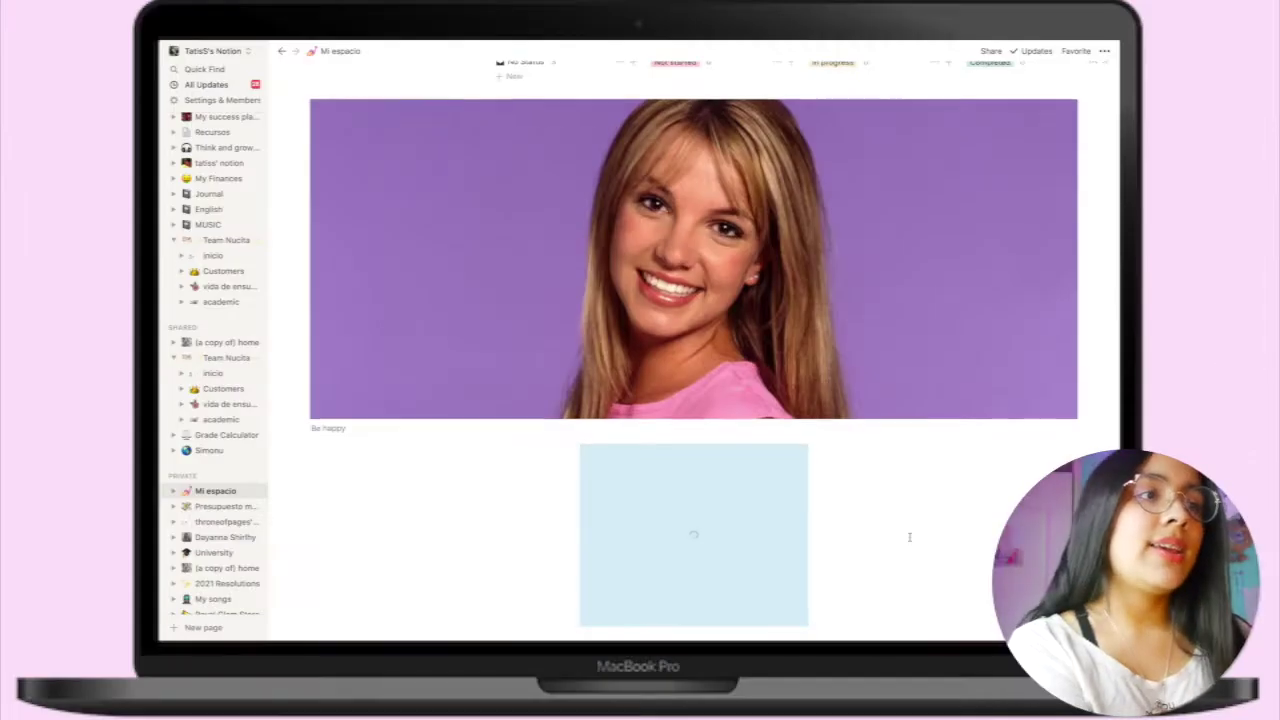
scroll(909, 537, "down", 3)
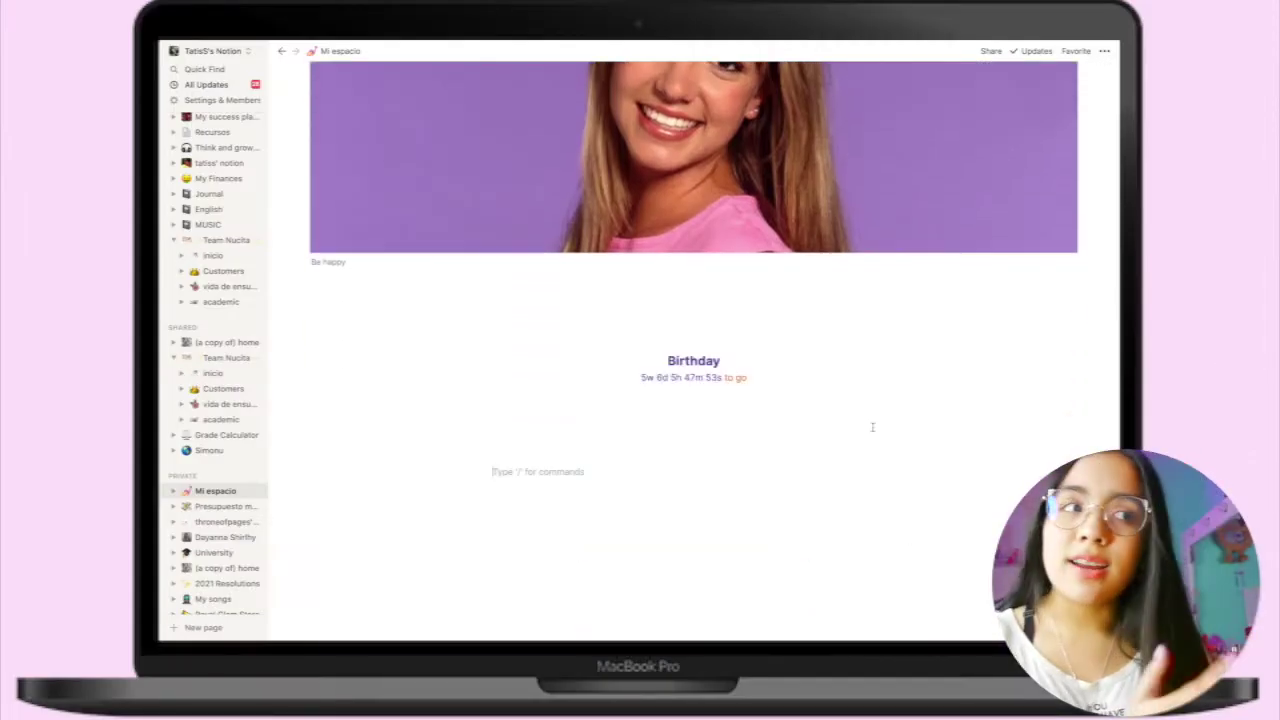
mouse_move(749, 397)
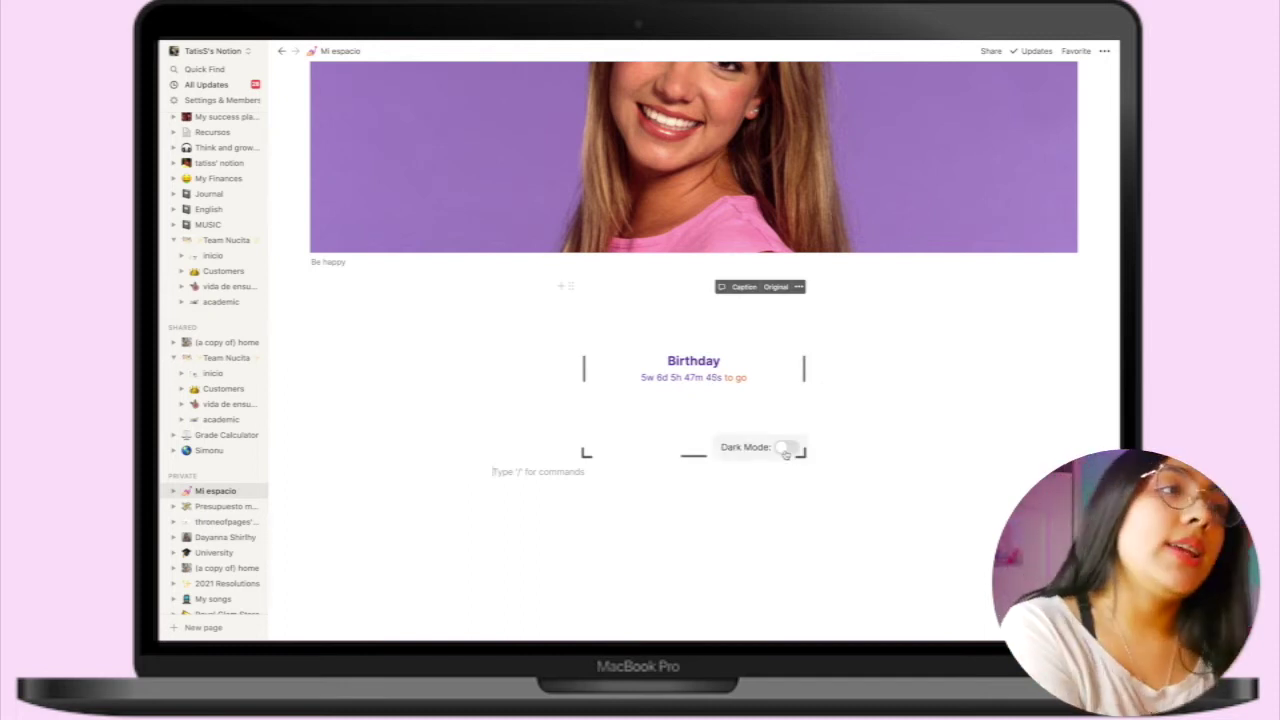
Preview the embedded Birthday countdown in dark mode and return it to light mode
left_click(785, 450)
left_click(786, 450)
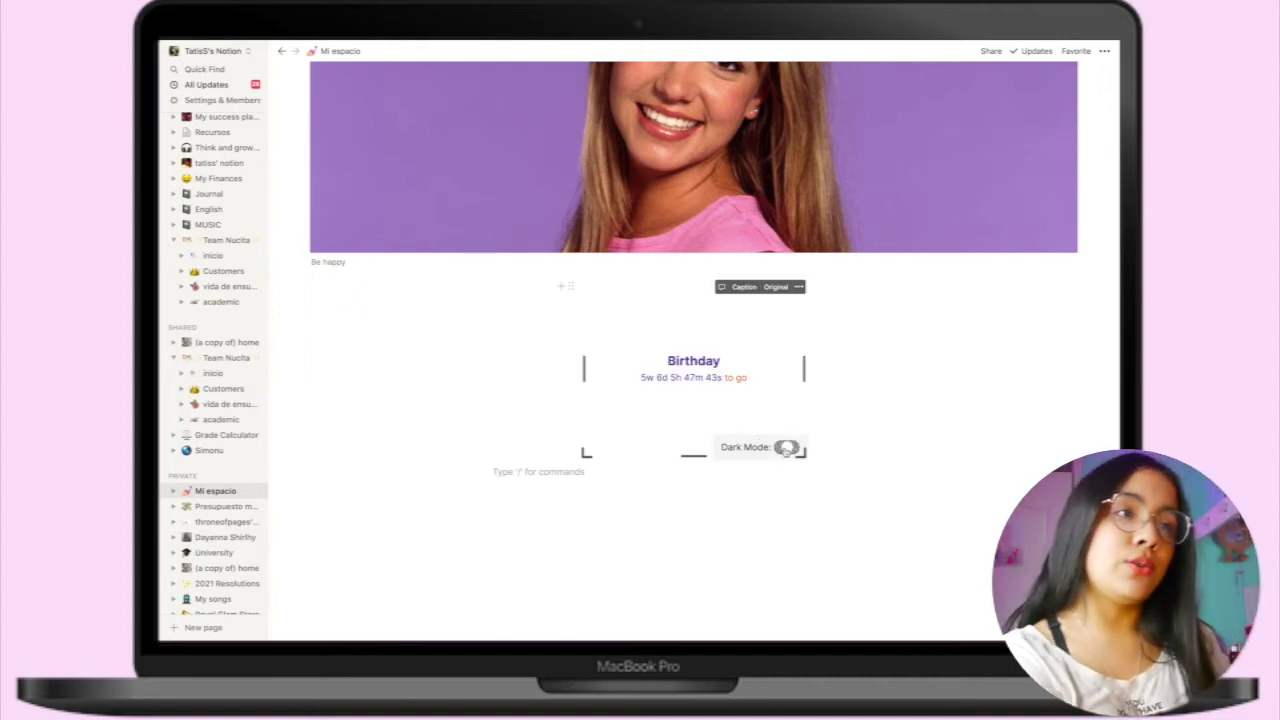
left_click(785, 450)
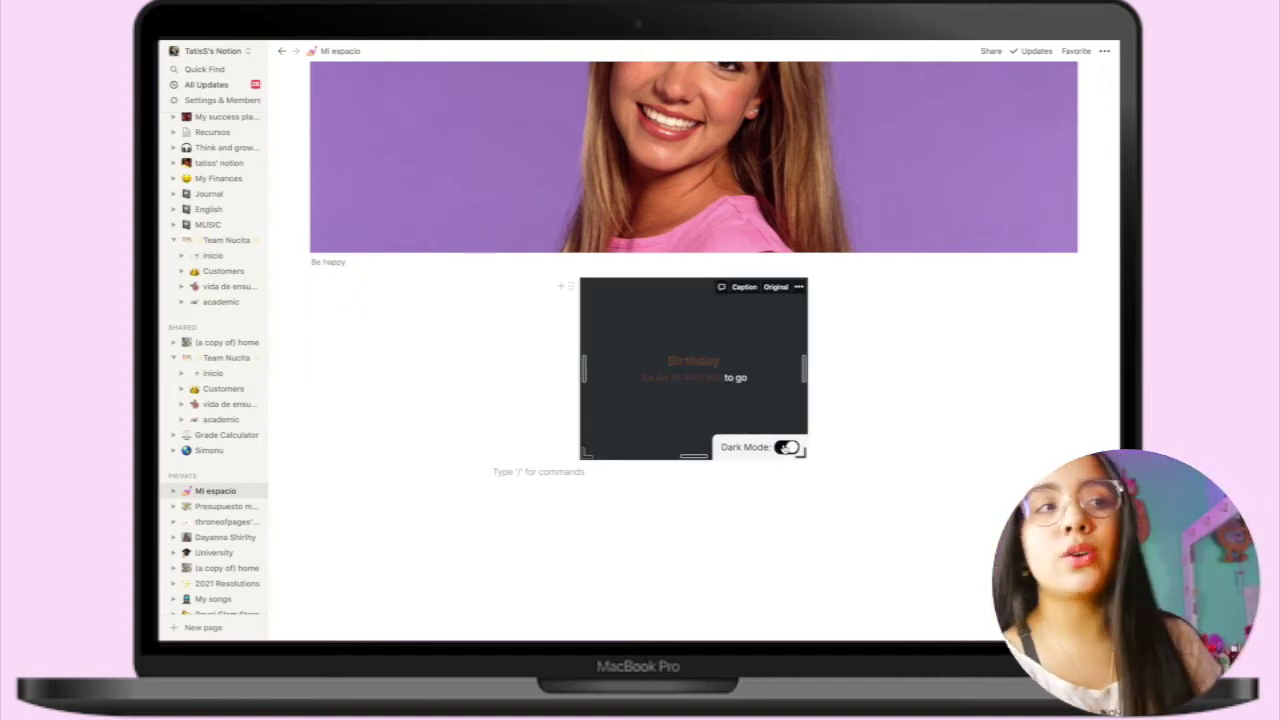
left_click(785, 450)
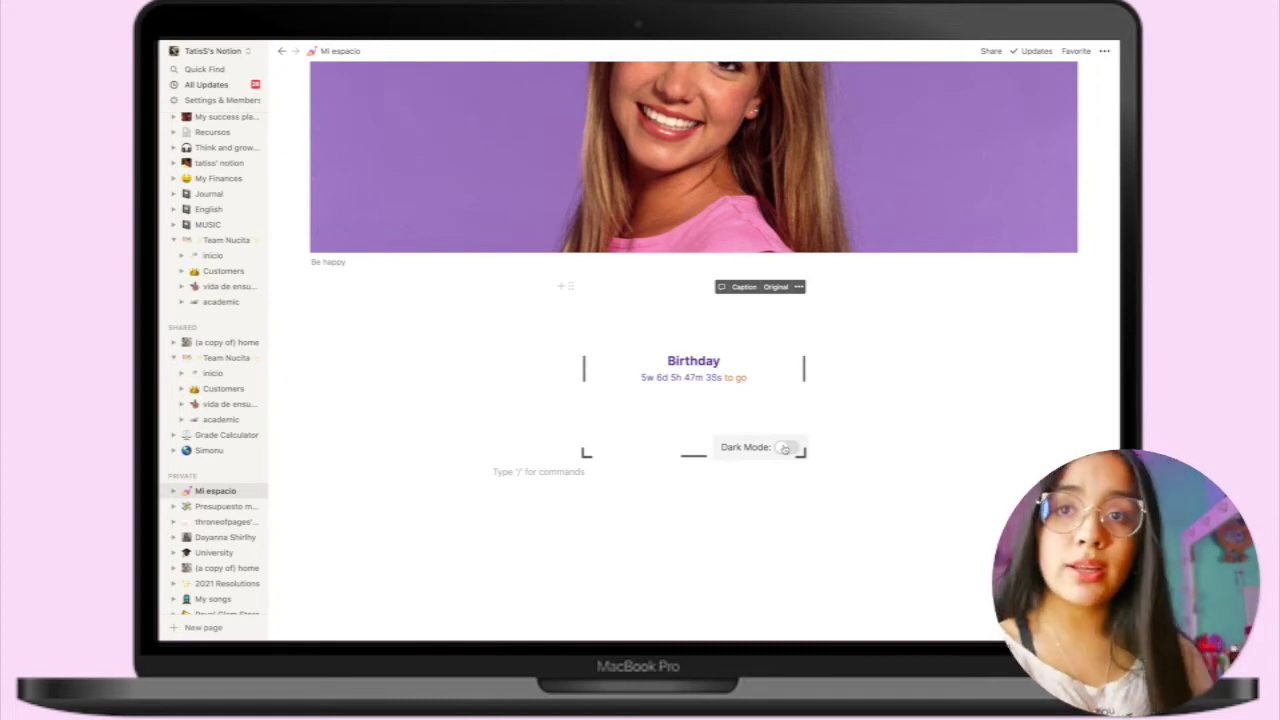
Open the My success plan of action page and examine its layout, to-dos, countdowns and other embedded widgets
scroll(216, 342, "up", 5)
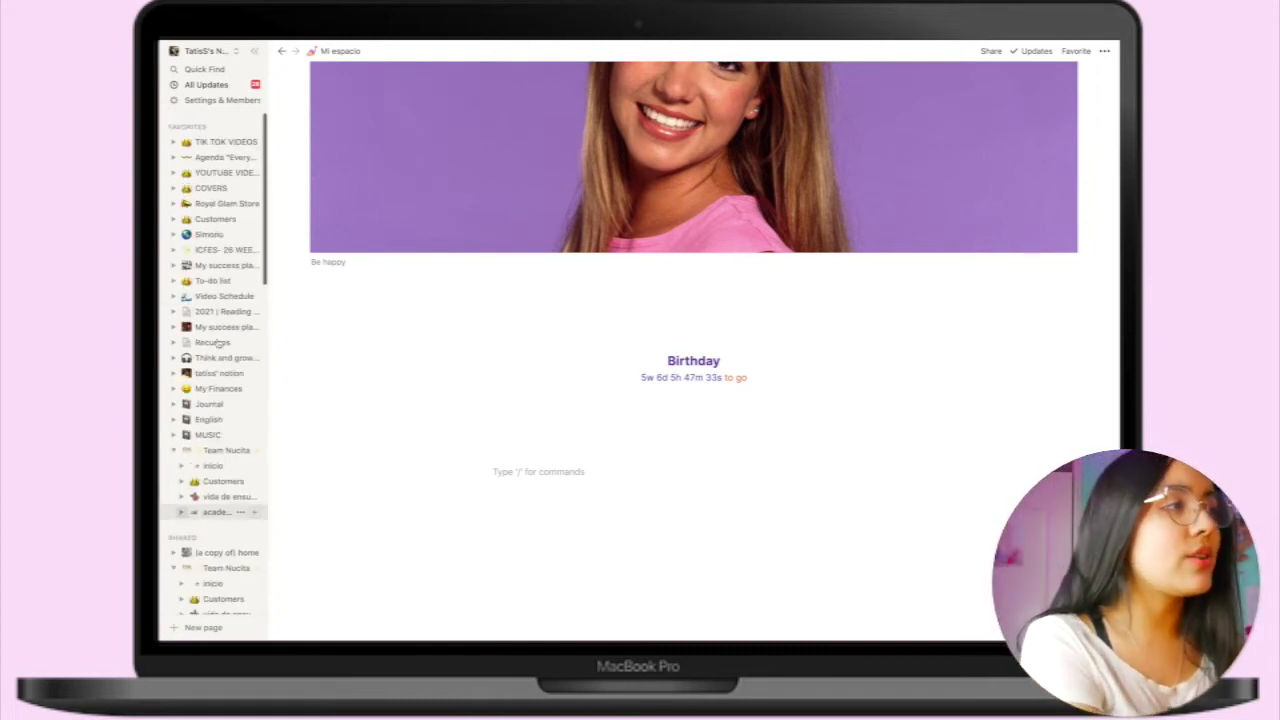
left_click(216, 264)
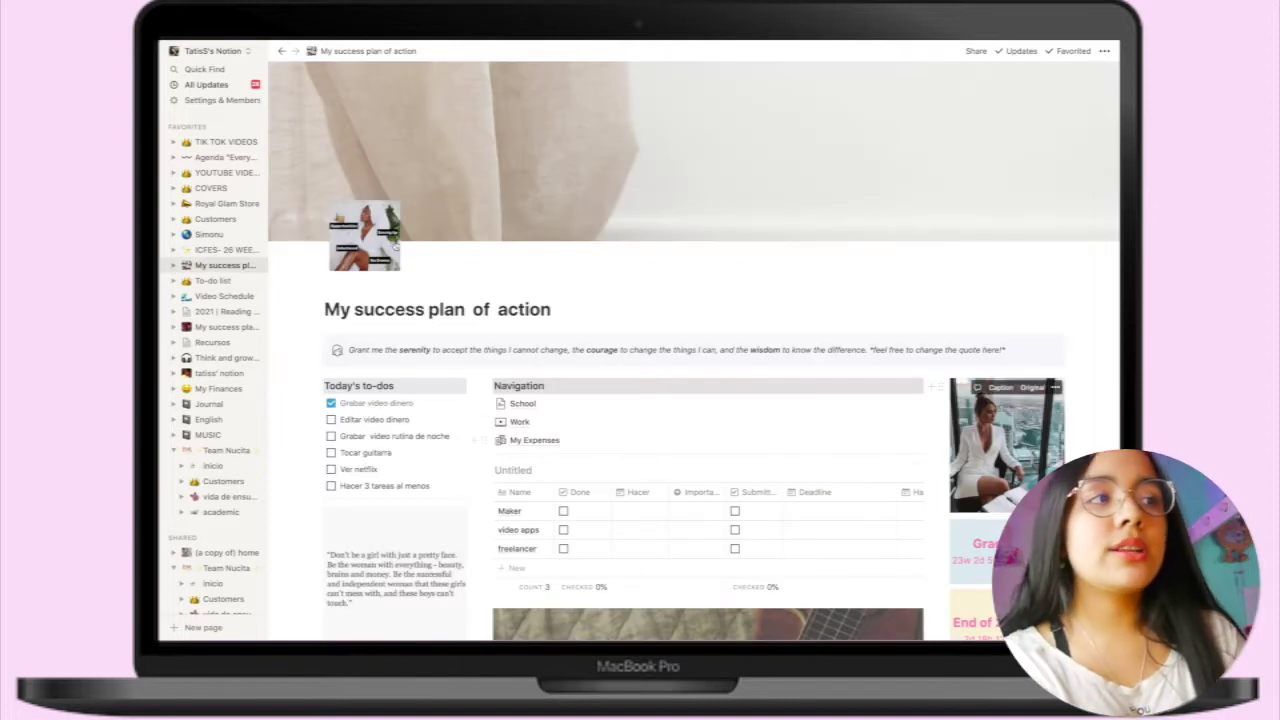
scroll(755, 467, "down", 3)
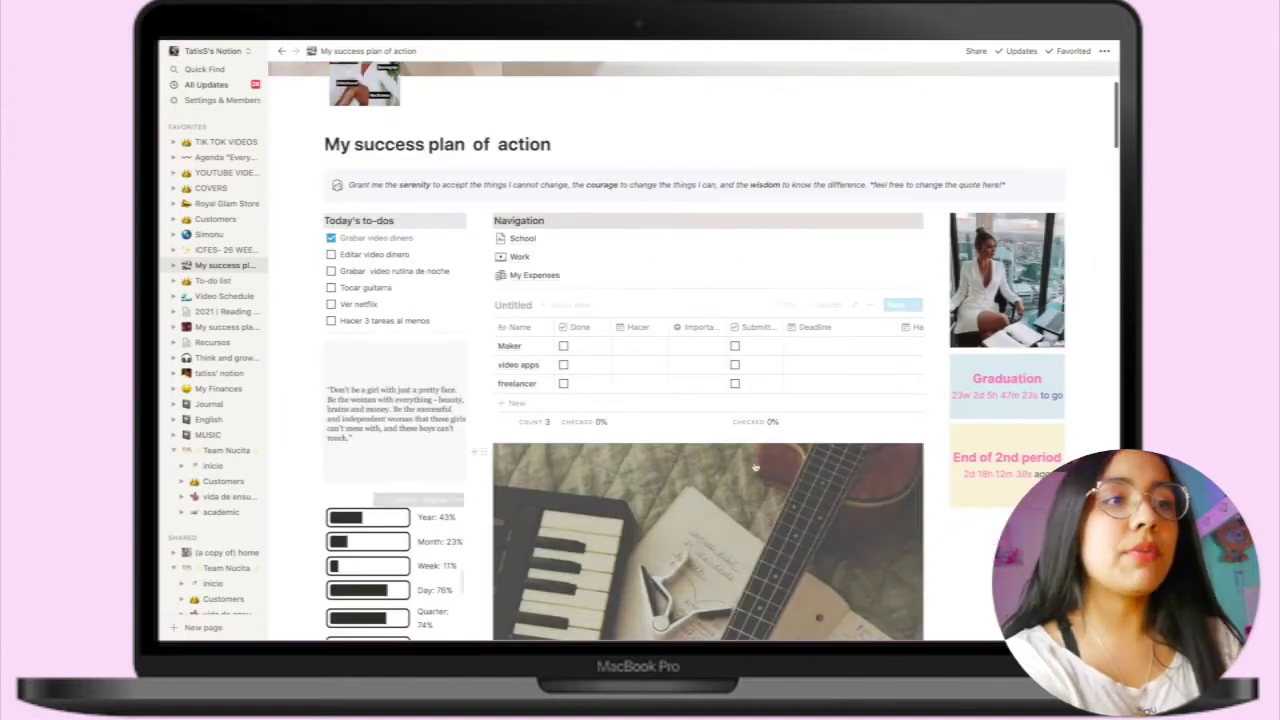
scroll(755, 467, "down", 2)
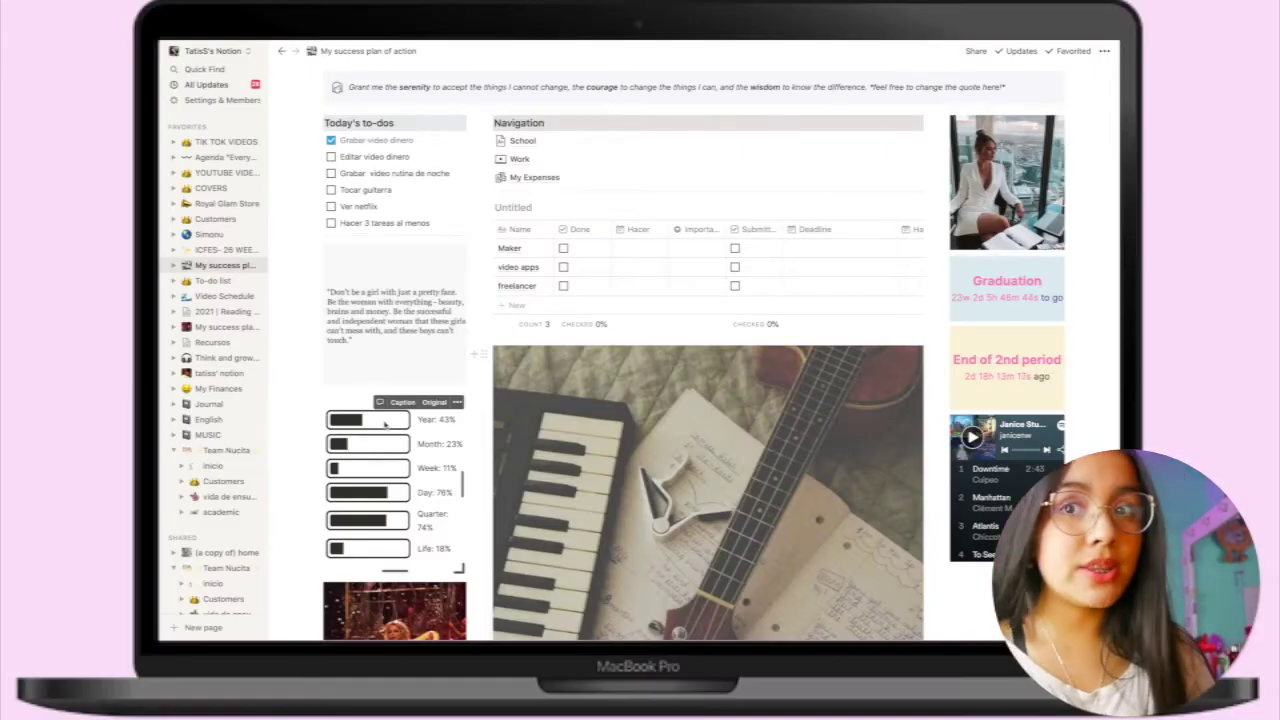
scroll(385, 425, "up", 2)
scroll(1022, 384, "down", 1)
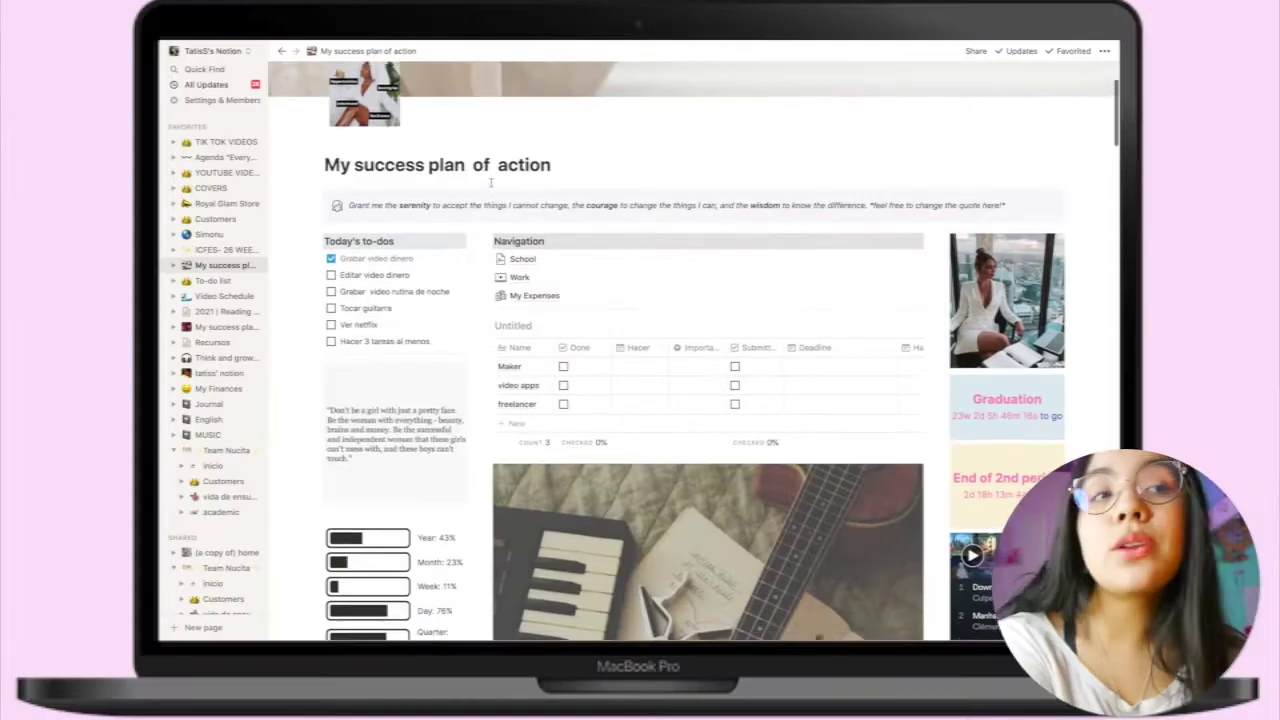
scroll(490, 181, "up", 1)
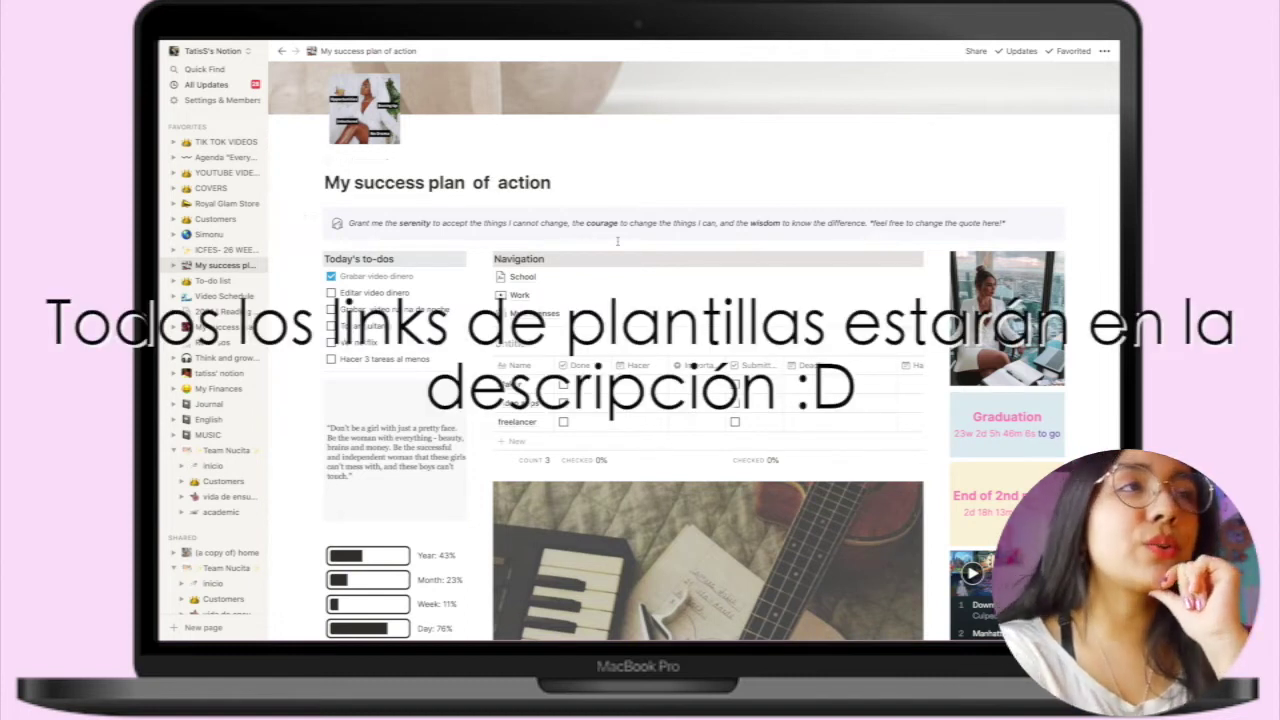
scroll(623, 190, "up", 2)
scroll(620, 215, "down", 3)
scroll(617, 240, "down", 10)
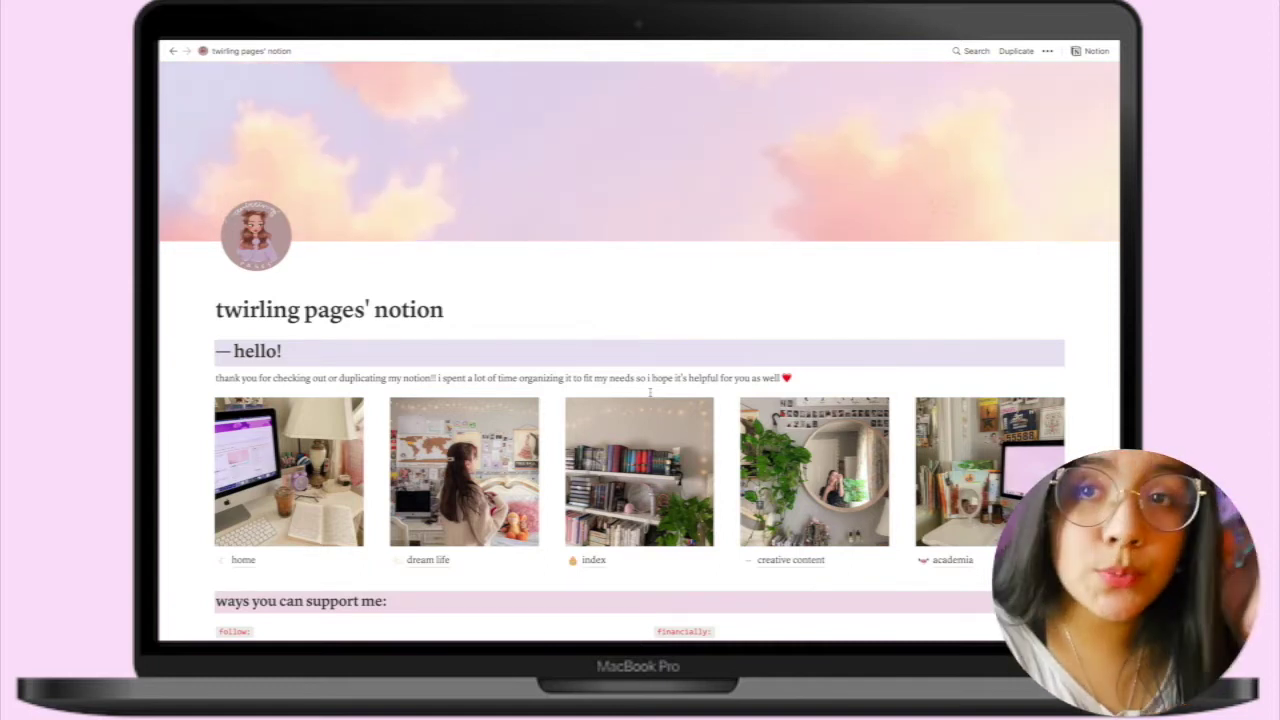
Look over the twirling pages' notion template's main page and open its home page
scroll(650, 393, "down", 1)
scroll(653, 297, "up", 1)
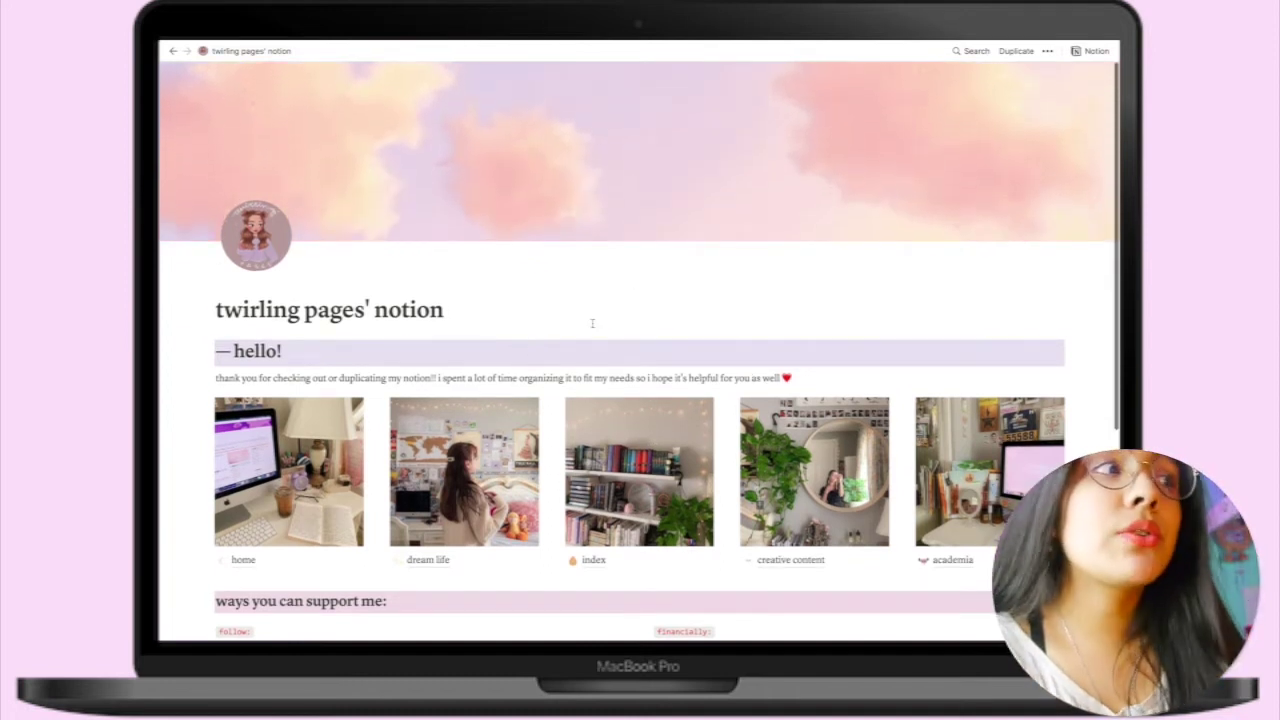
scroll(653, 297, "down", 1)
scroll(355, 447, "down", 3)
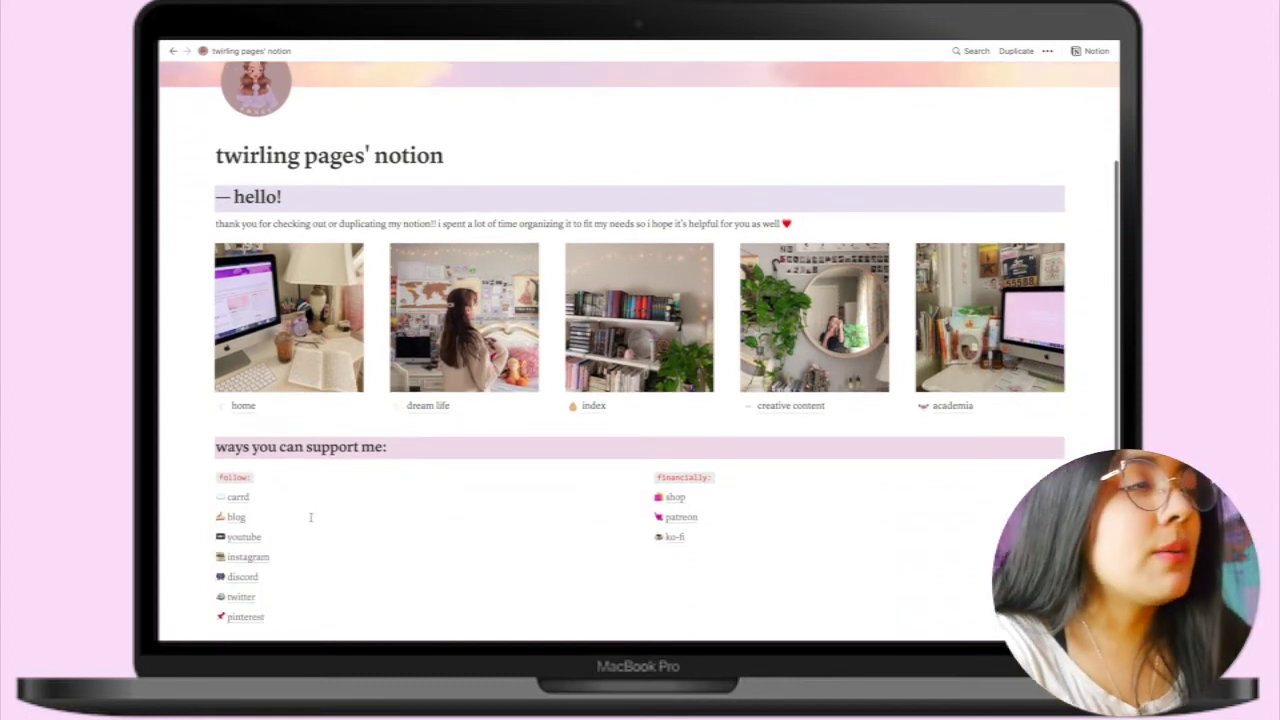
scroll(464, 470, "up", 2)
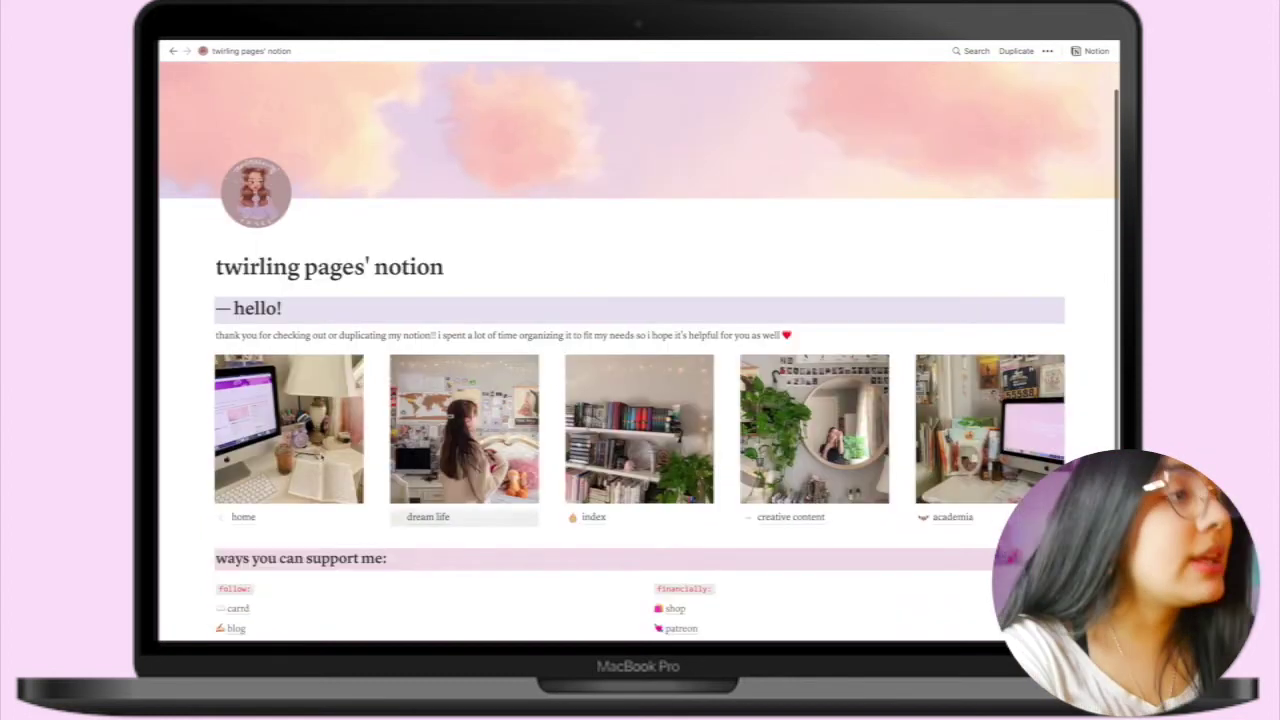
left_click(250, 520)
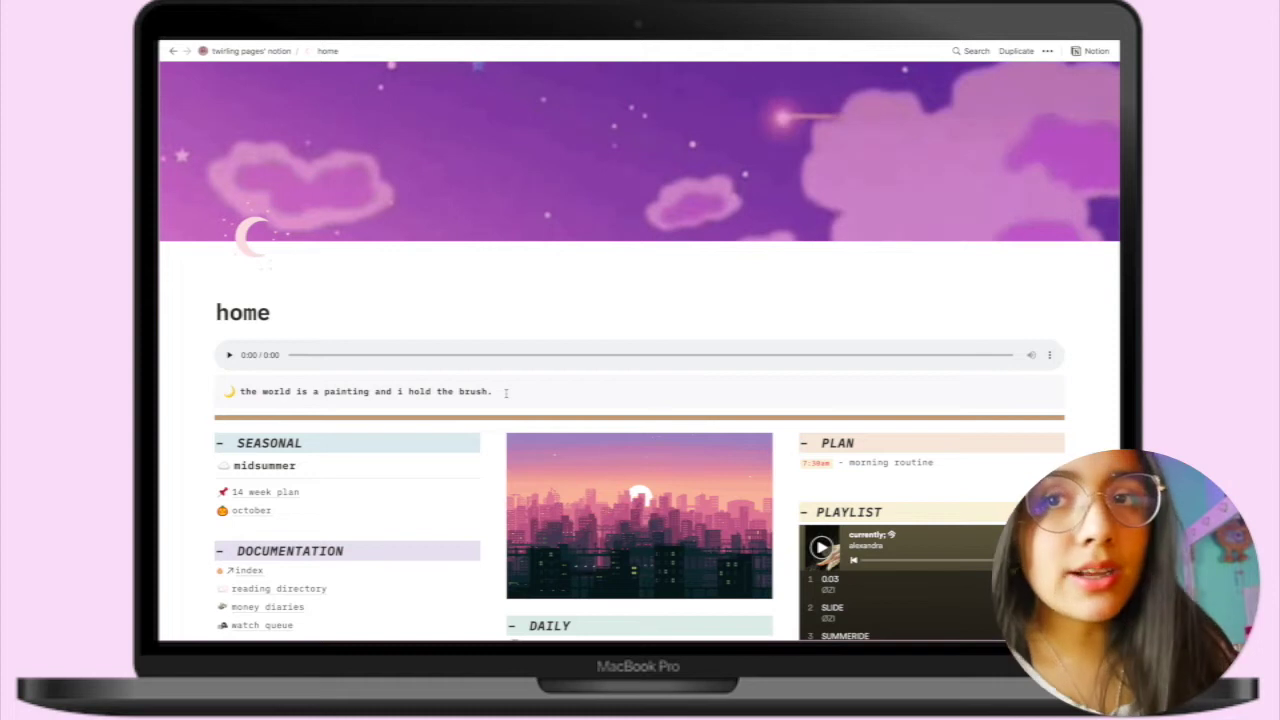
Highlight the quote in the callout beneath the home page's audio player to point it out
left_click_drag(504, 393, 330, 392)
scroll(330, 392, "down", 1)
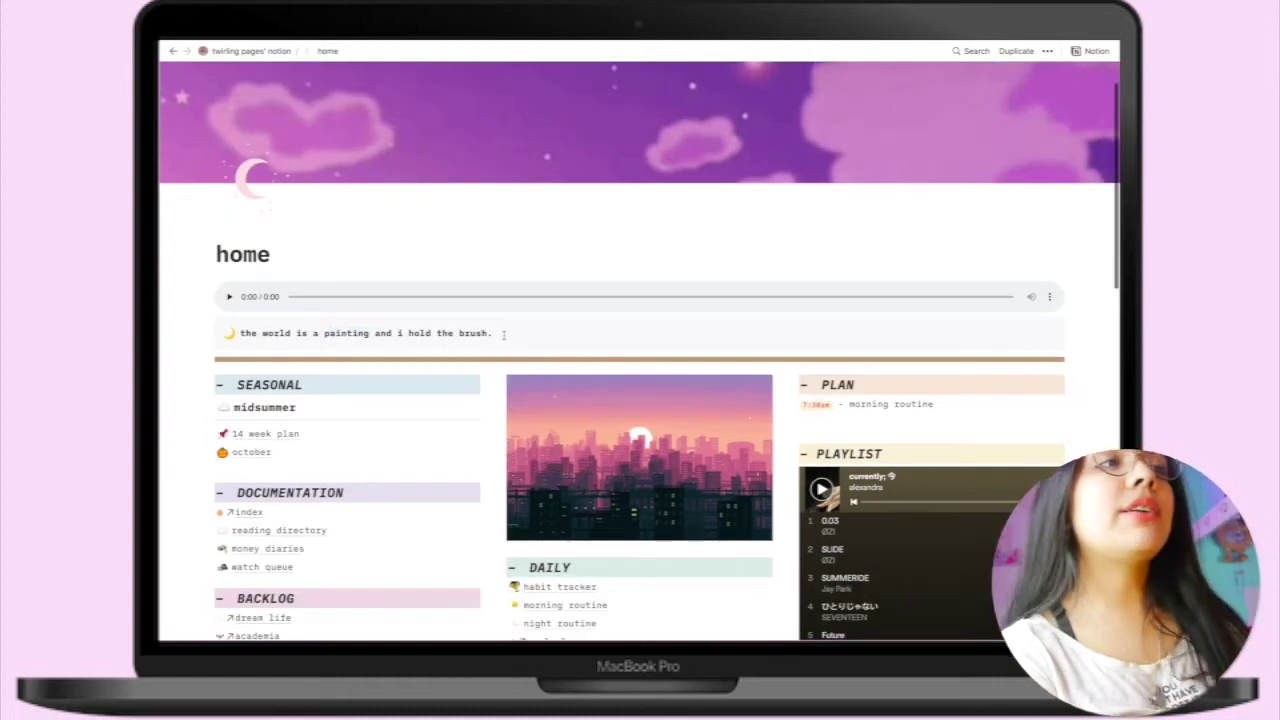
triple_click(425, 330)
left_click(437, 330, "shift")
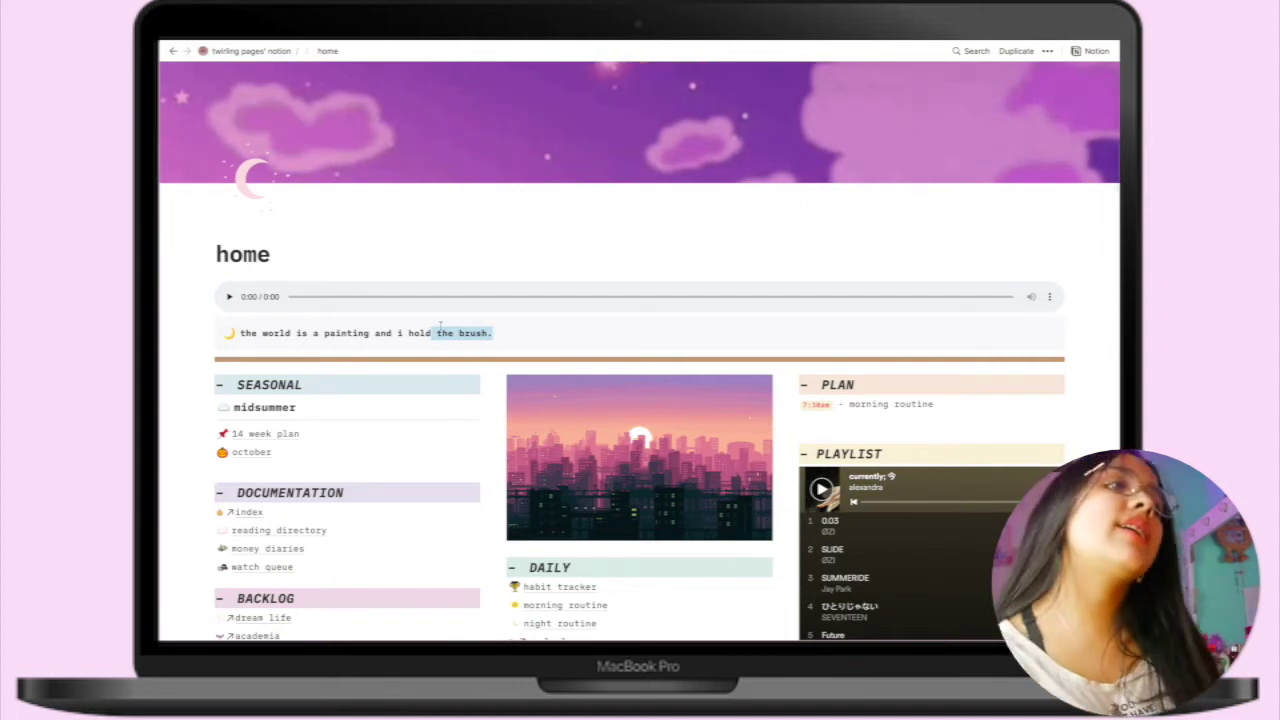
left_click_drag(498, 333, 447, 327)
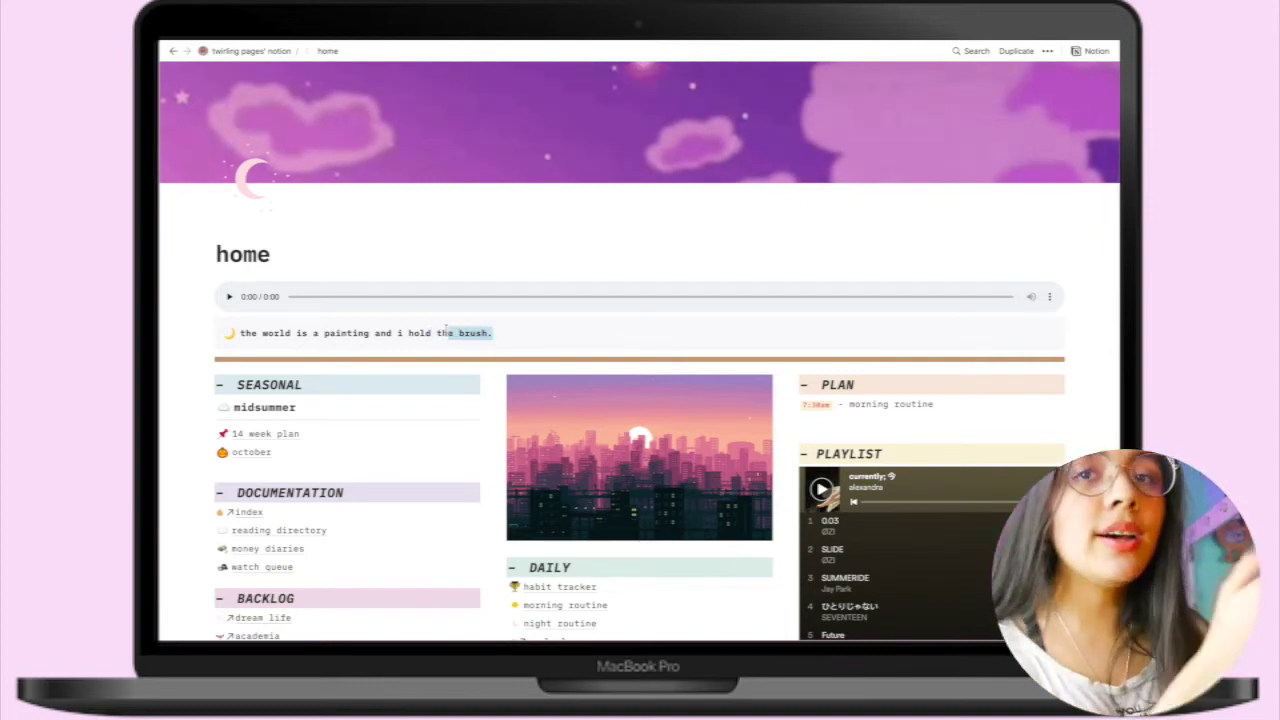
scroll(590, 386, "down", 1)
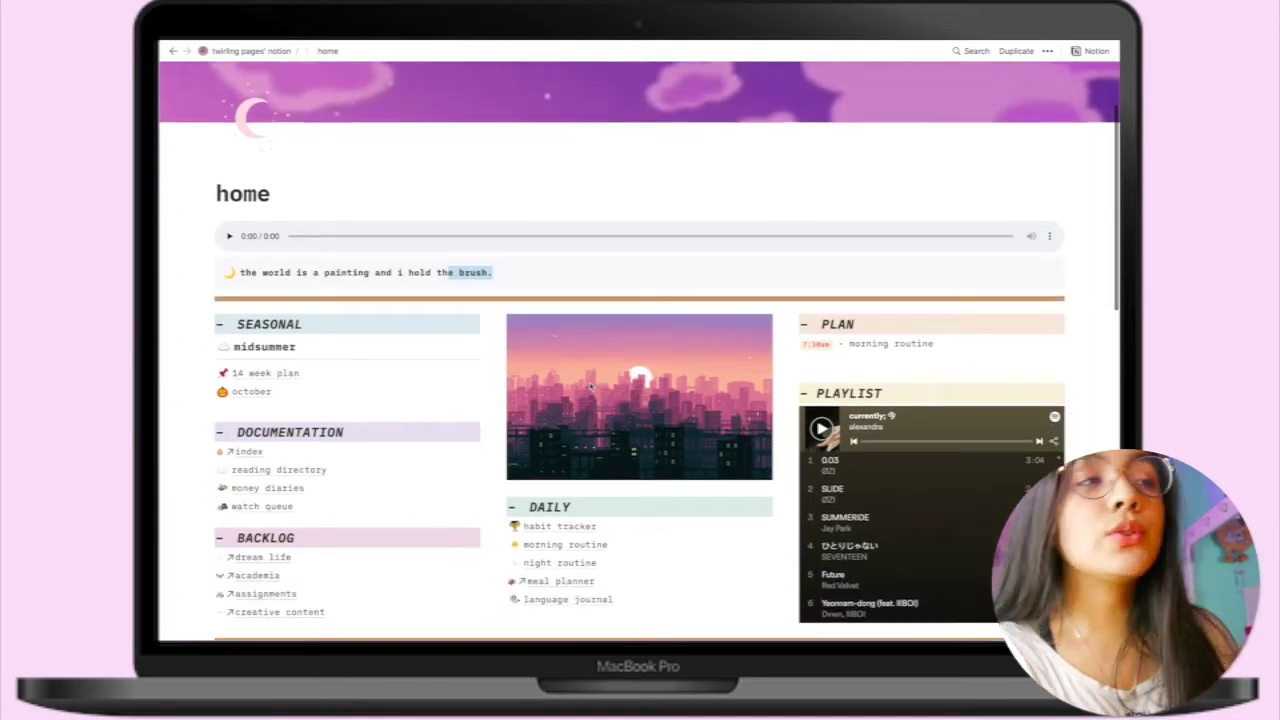
Briefly play the audio track embedded above the quote on the home page
scroll(590, 386, "up", 1)
left_click(229, 295)
scroll(640, 420, "down", 2)
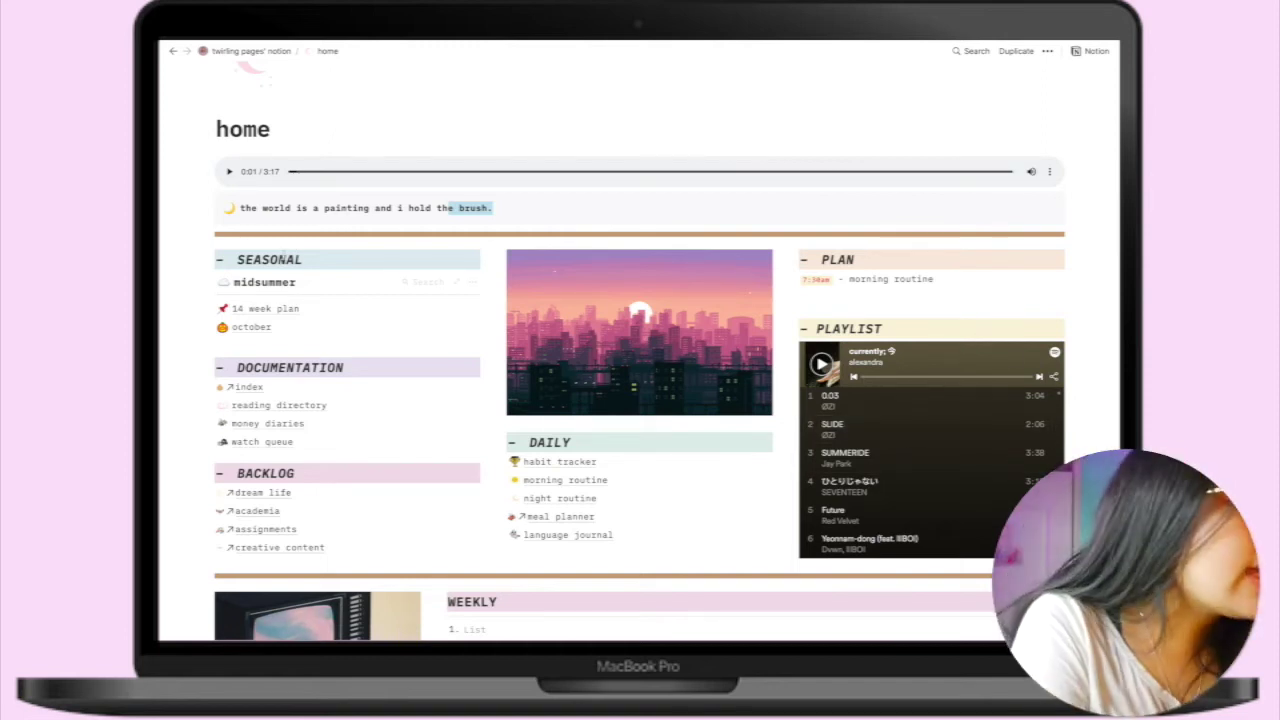
View the seasonal 14 week plan and the daily habit tracker from the home page
left_click(285, 312)
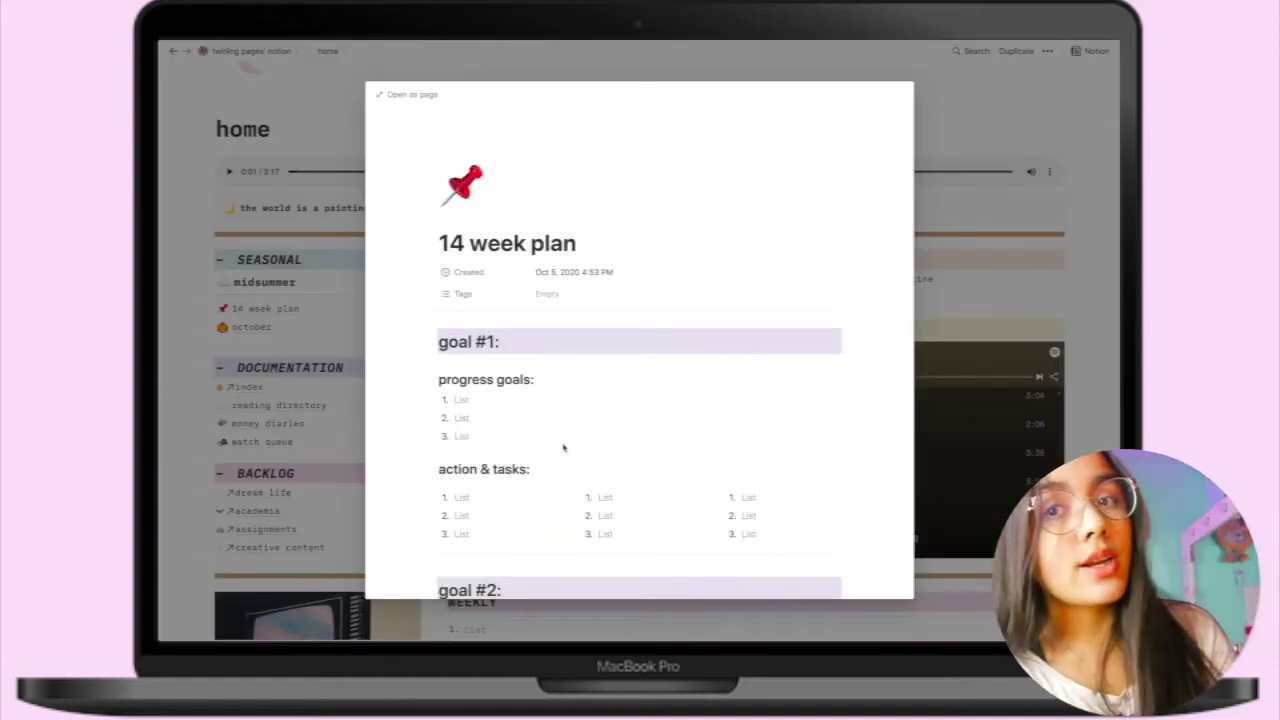
left_click(243, 330)
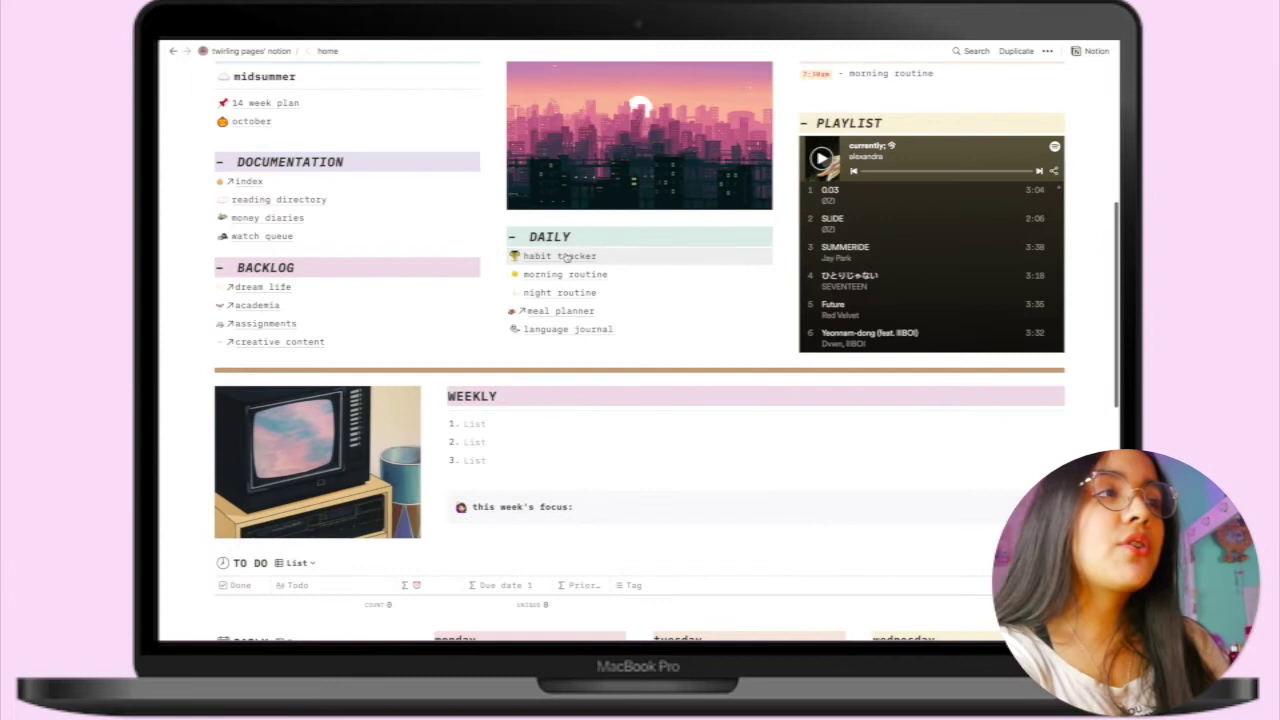
left_click(560, 256)
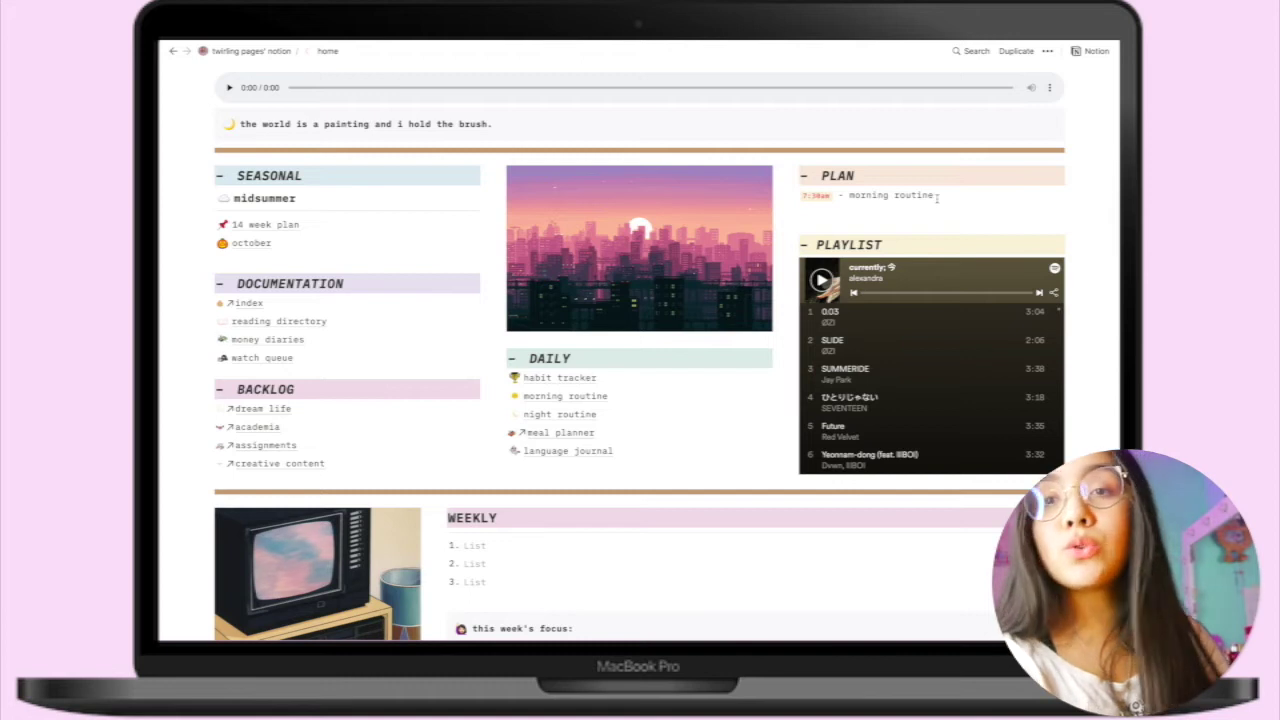
View the morning routine checklist from the daily section and return to the home page
scroll(514, 378, "down", 1)
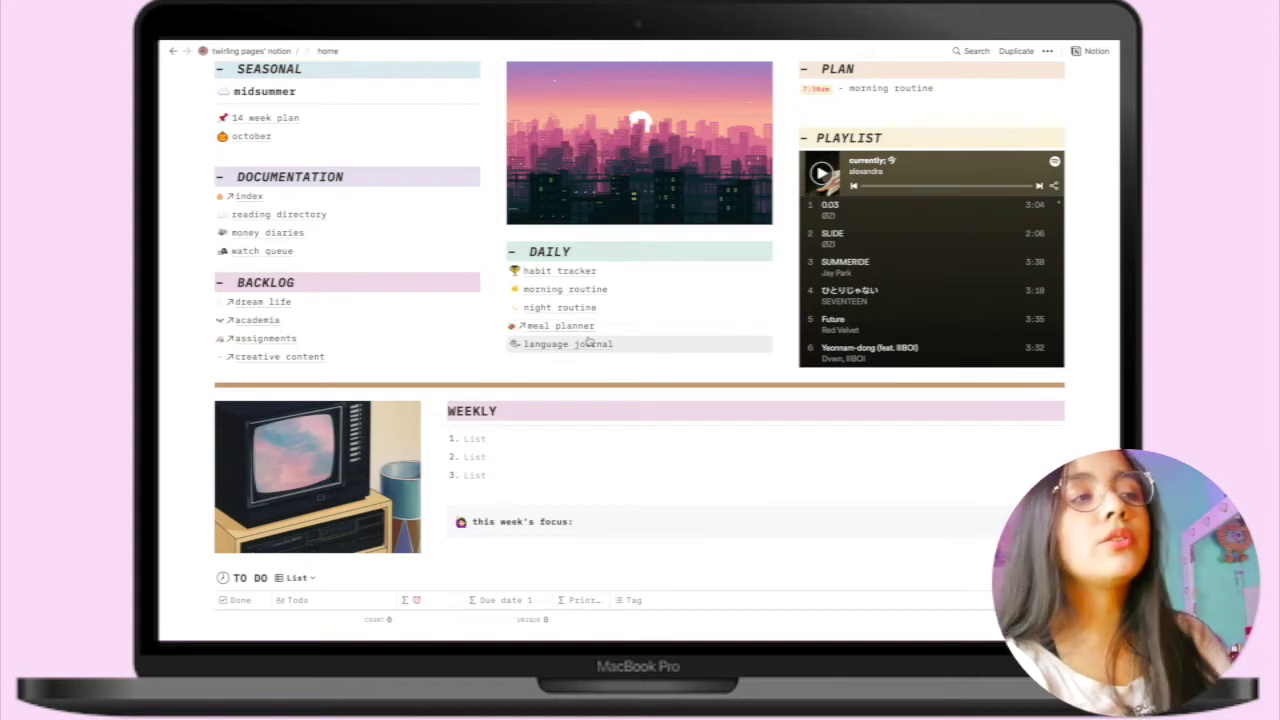
left_click(565, 289)
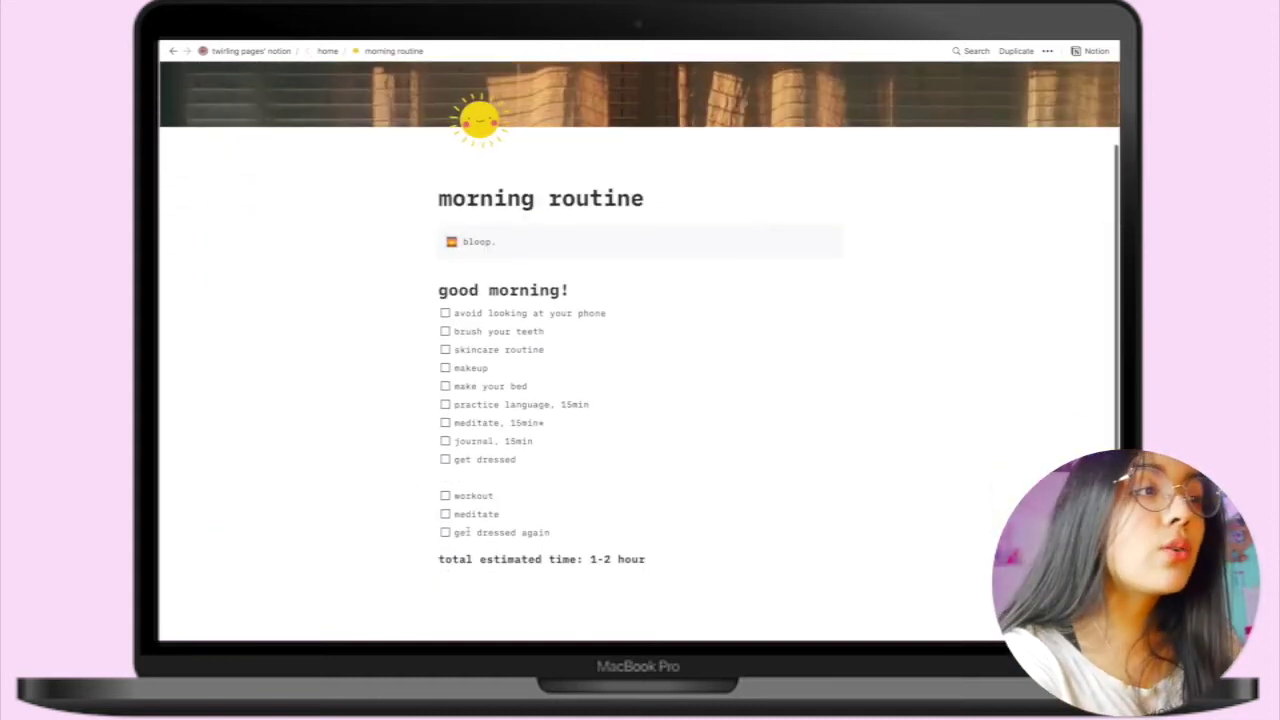
left_click(327, 51)
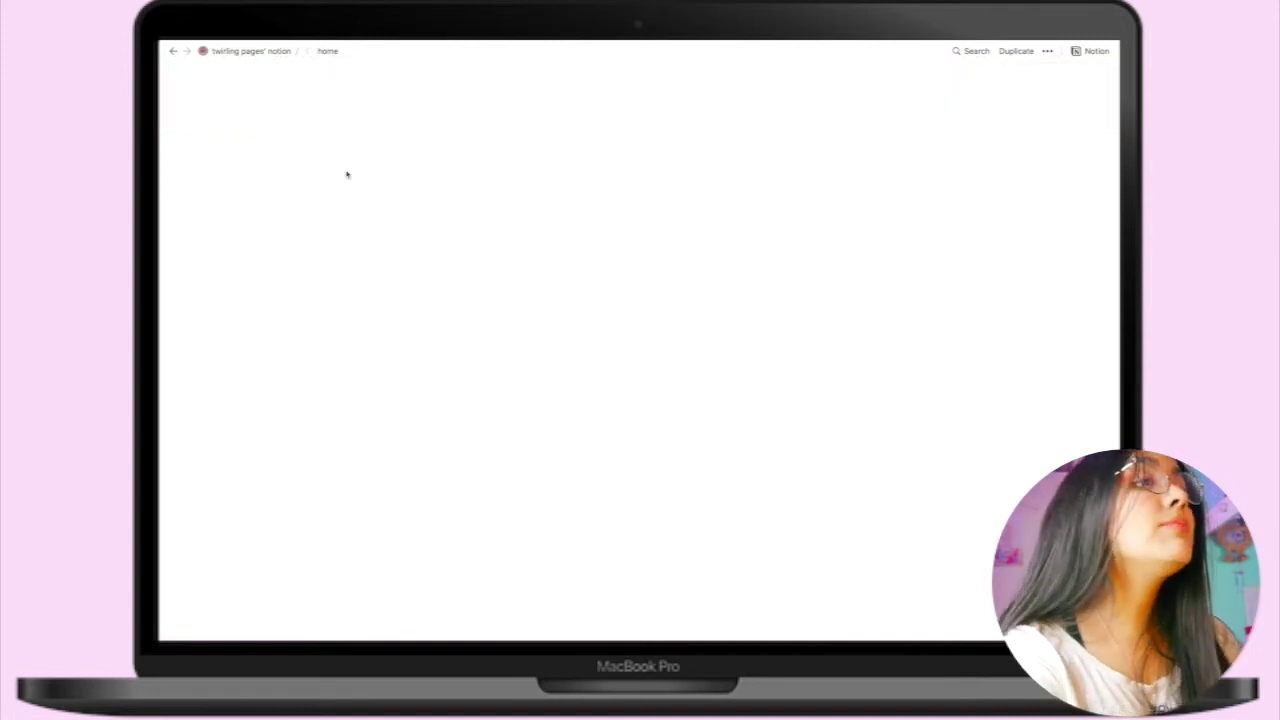
Examine the home page's weekly, to-do, daily, classroom and office sections
scroll(357, 203, "down", 3)
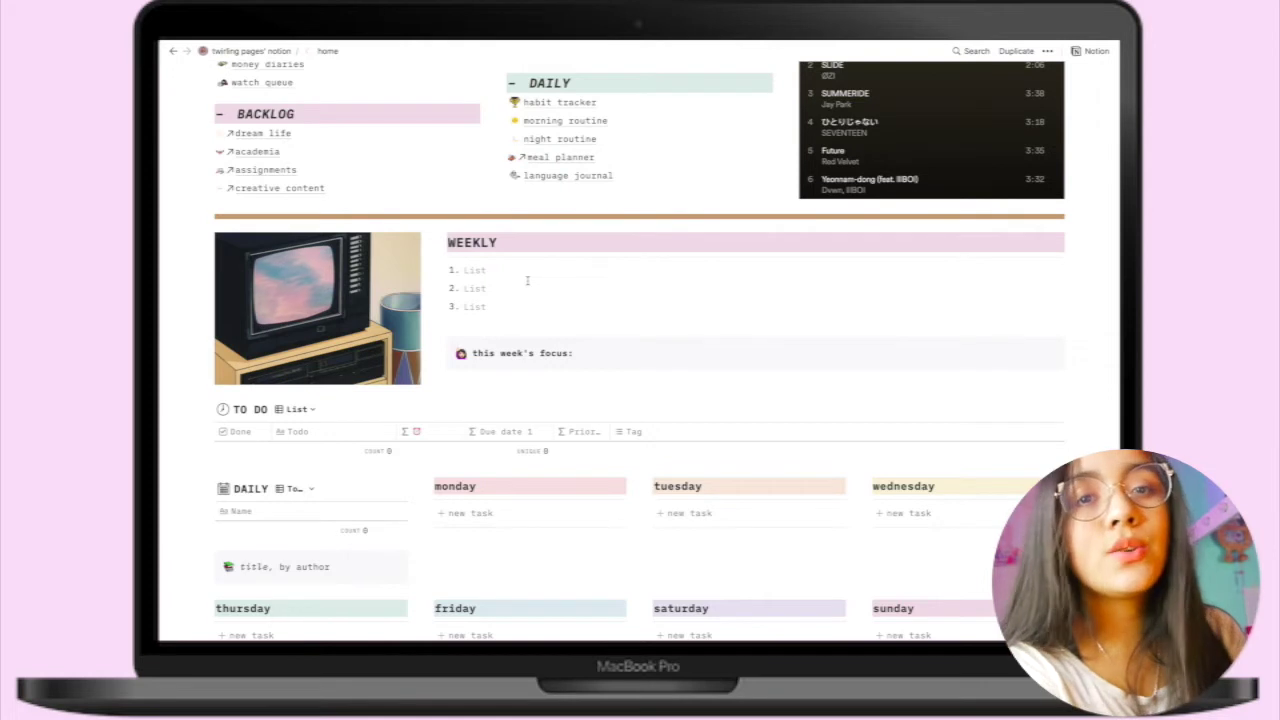
scroll(527, 281, "down", 2)
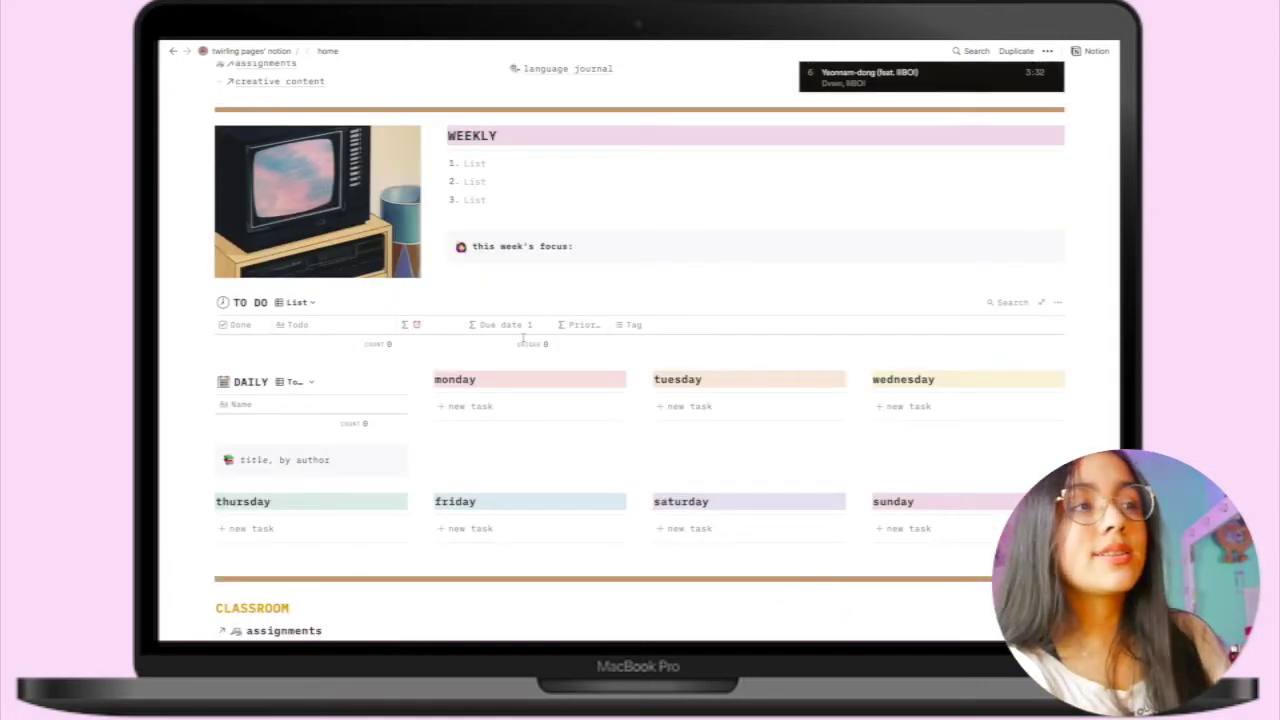
scroll(306, 282, "down", 2)
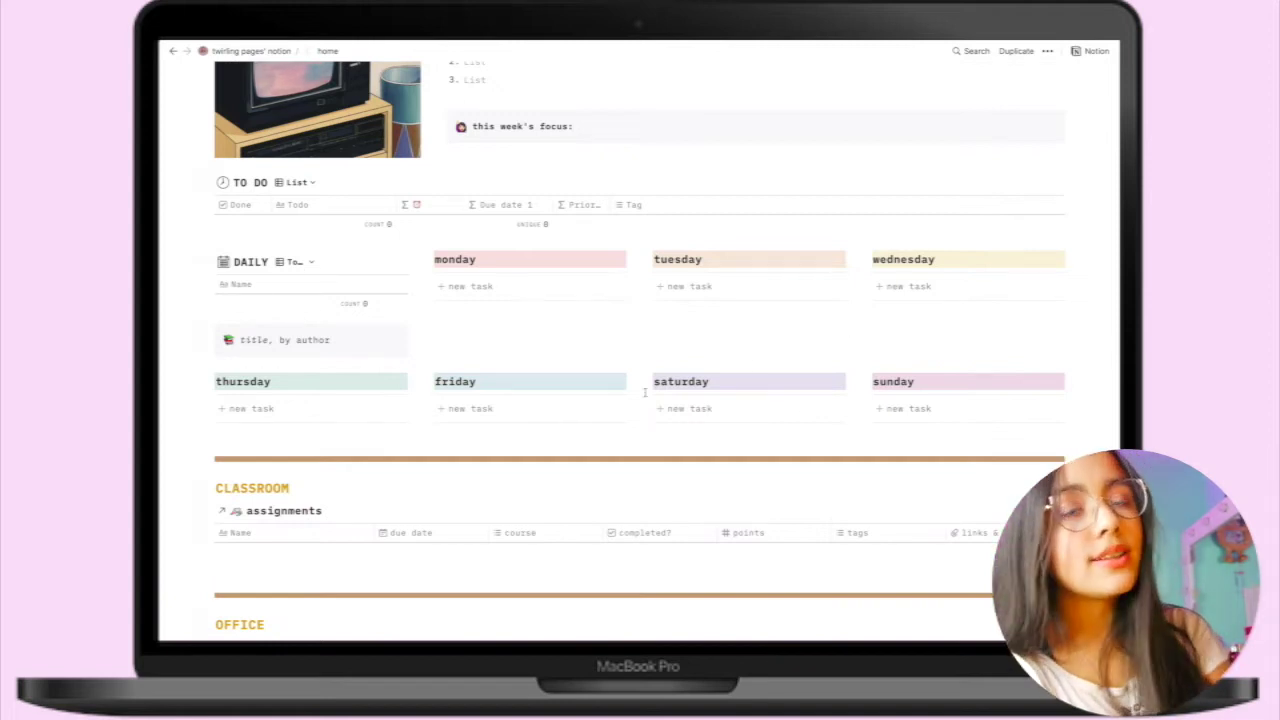
scroll(645, 393, "down", 5)
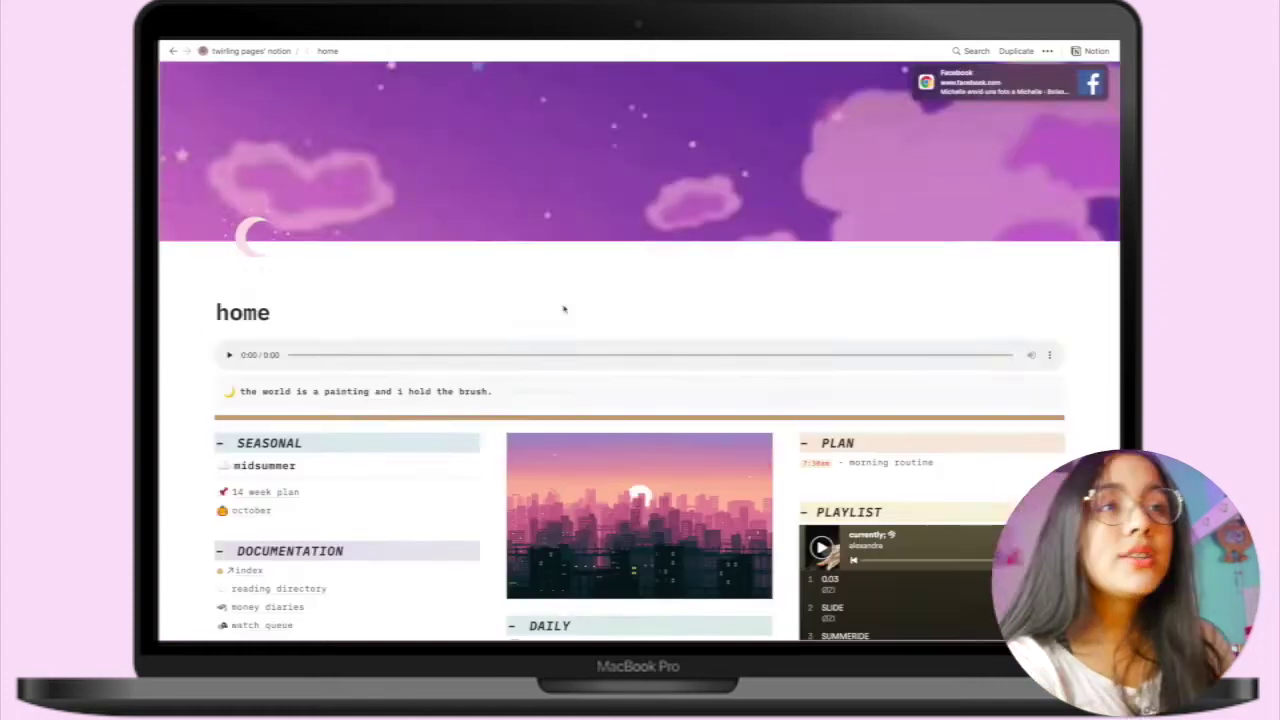
scroll(563, 309, "down", 15)
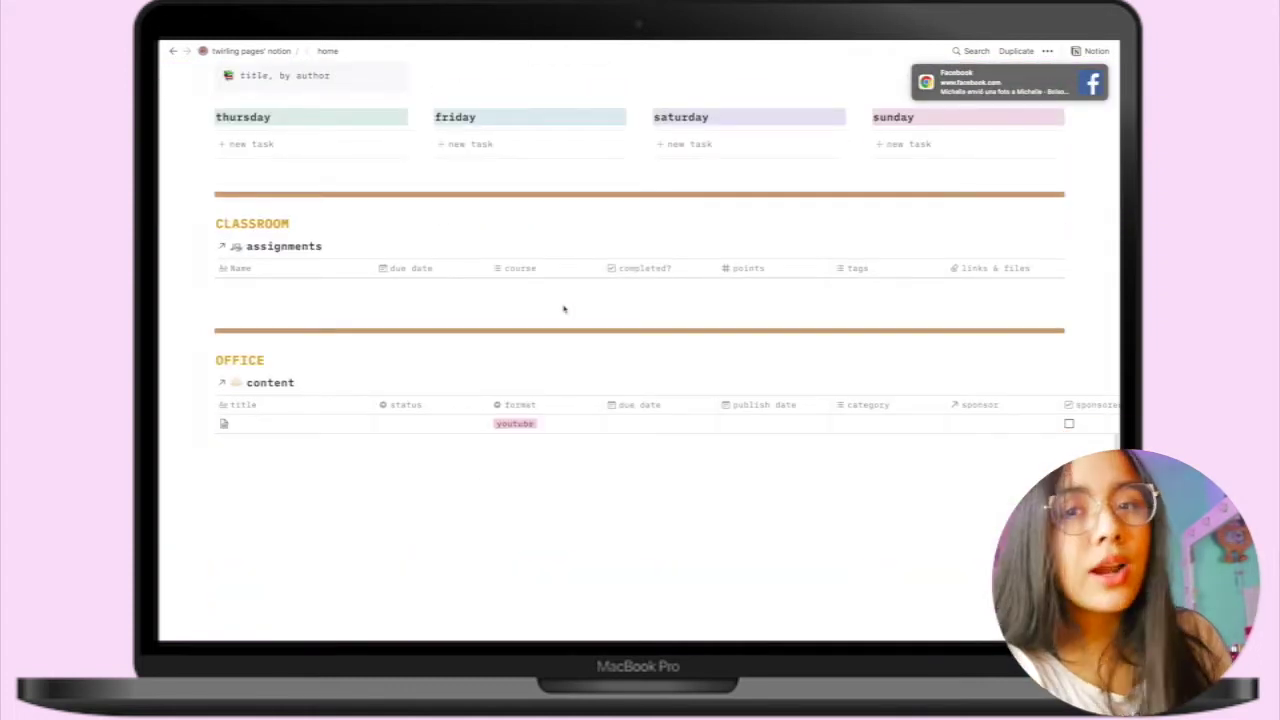
scroll(563, 309, "up", 15)
Open the template's dream life page, look over its sections, and open its body page
left_click(440, 469)
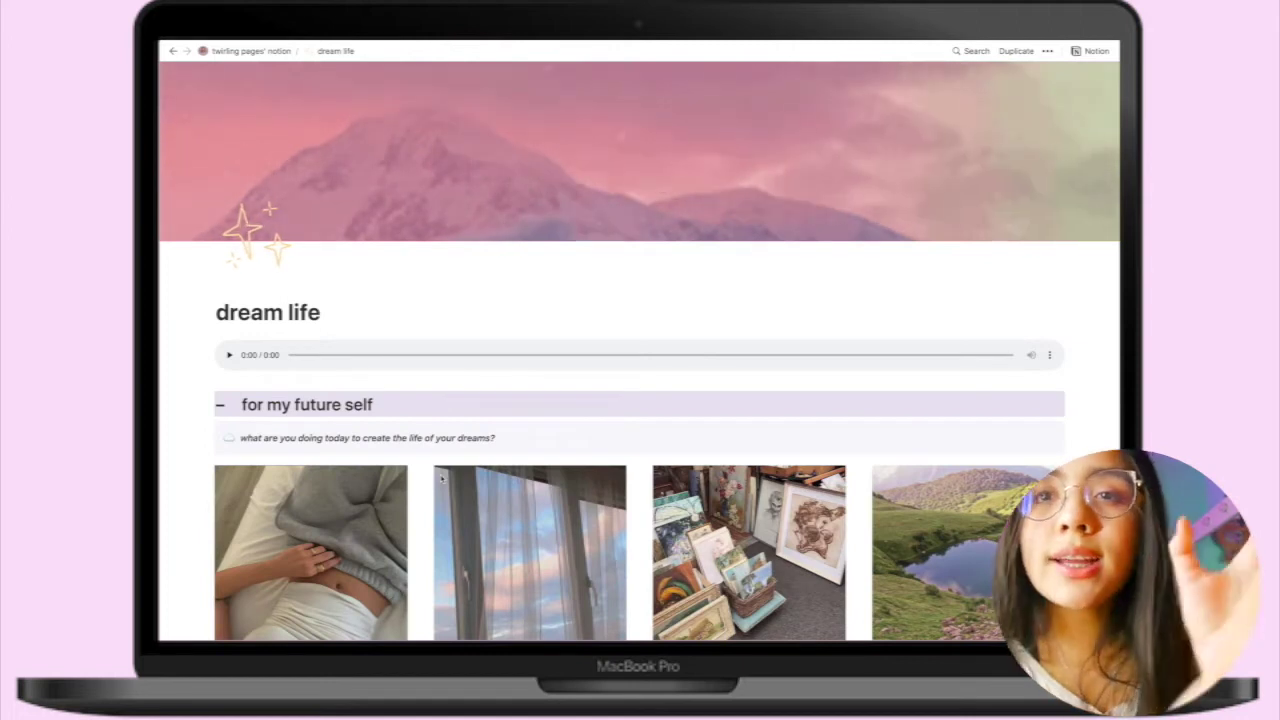
scroll(566, 501, "down", 3)
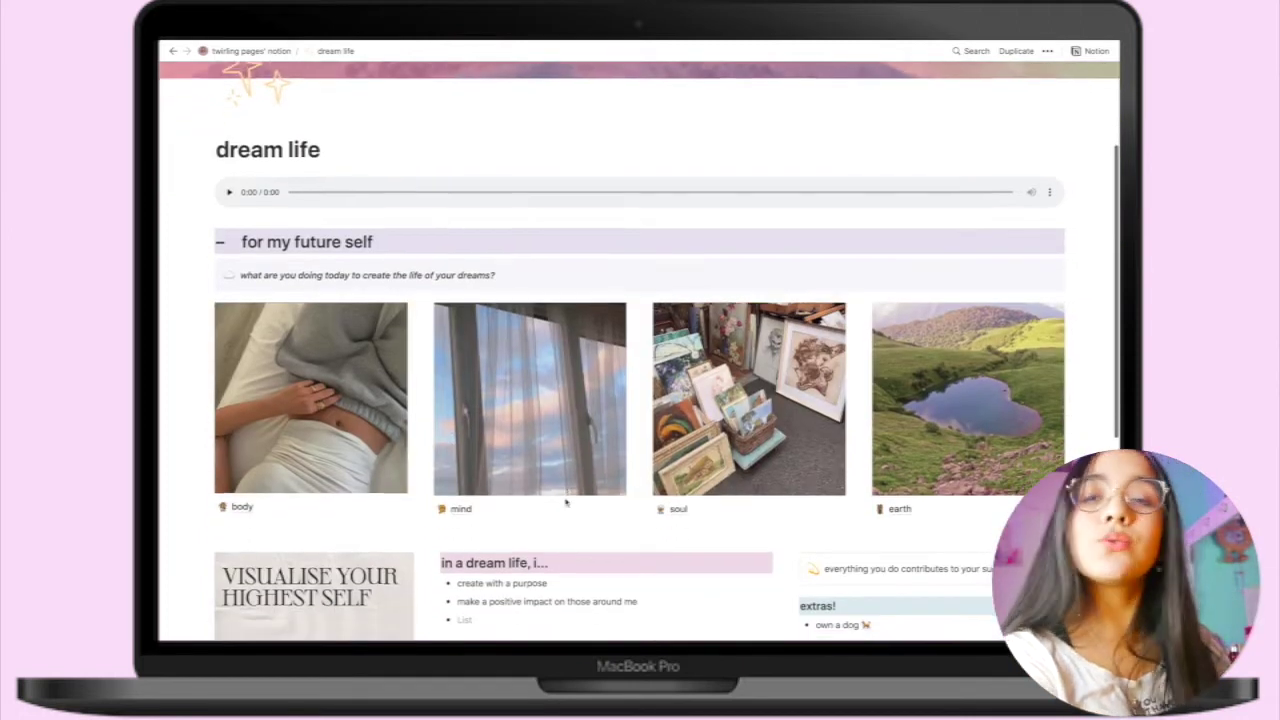
scroll(566, 503, "down", 3)
scroll(565, 497, "down", 3)
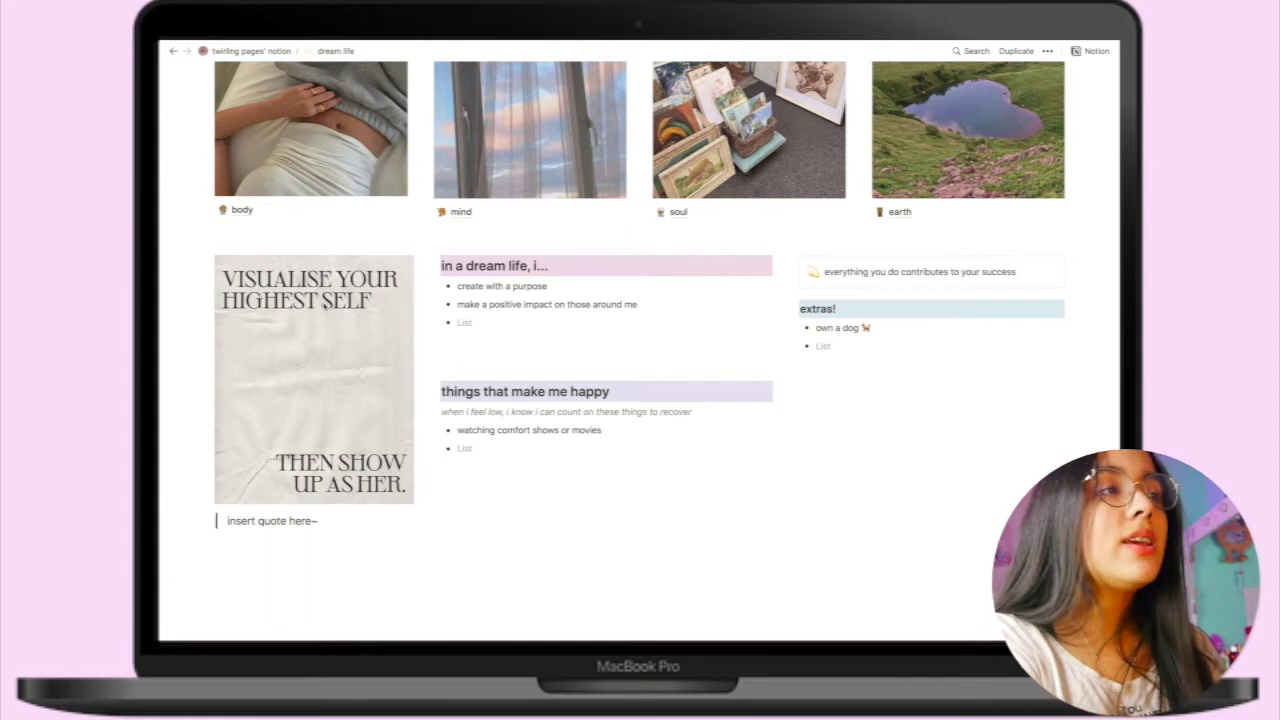
scroll(322, 516, "up", 3)
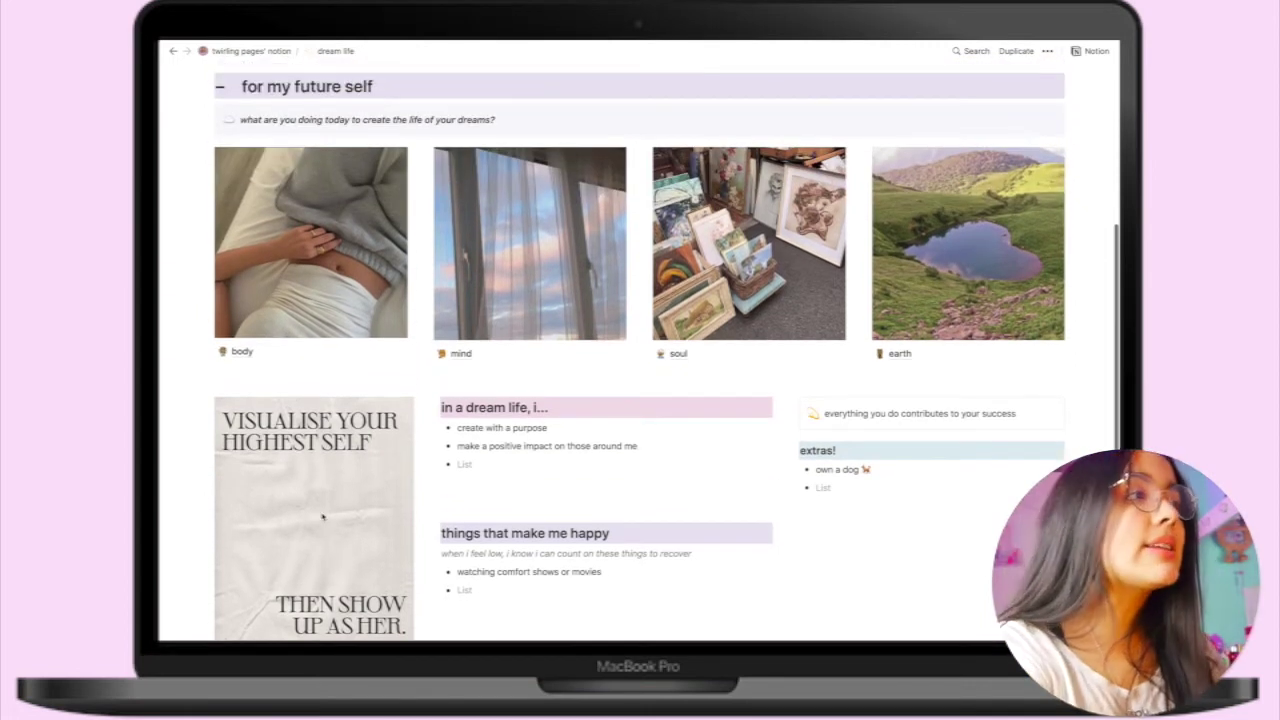
left_click(248, 354)
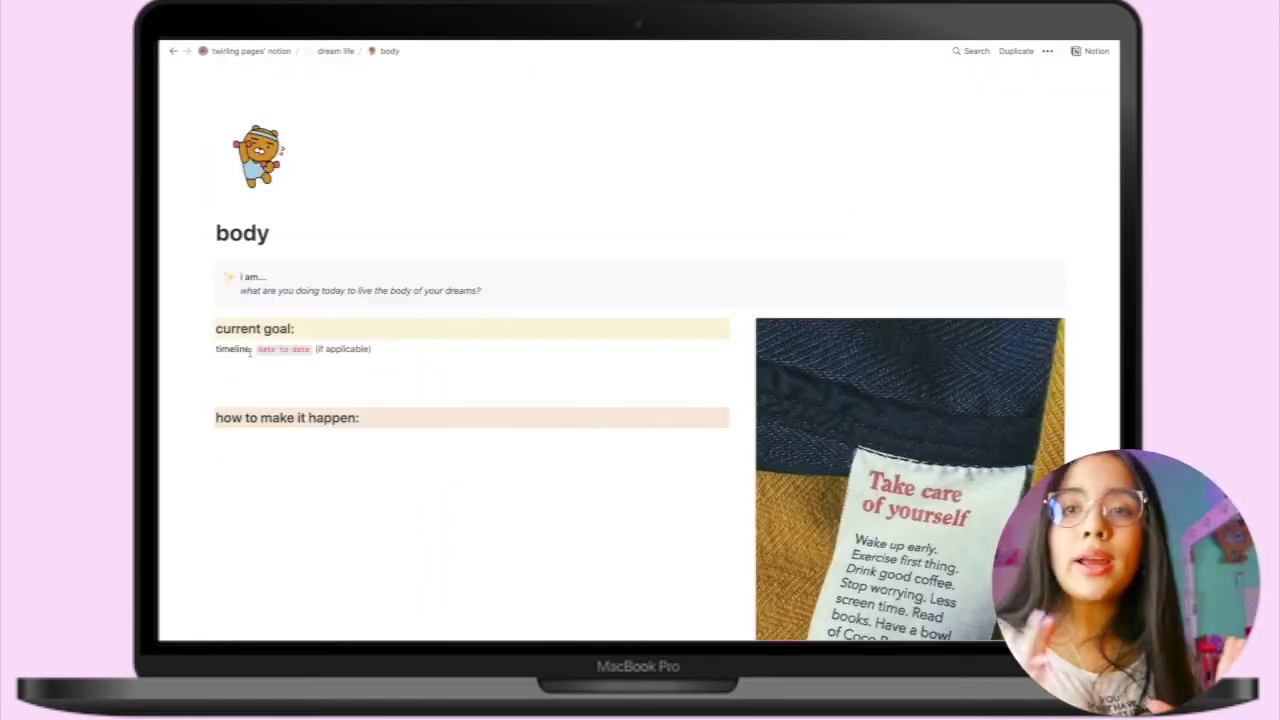
Return to the dream life page, open its earth page and look over the social justice and environmentalism sections
left_click(336, 51)
scroll(494, 449, "down", 3)
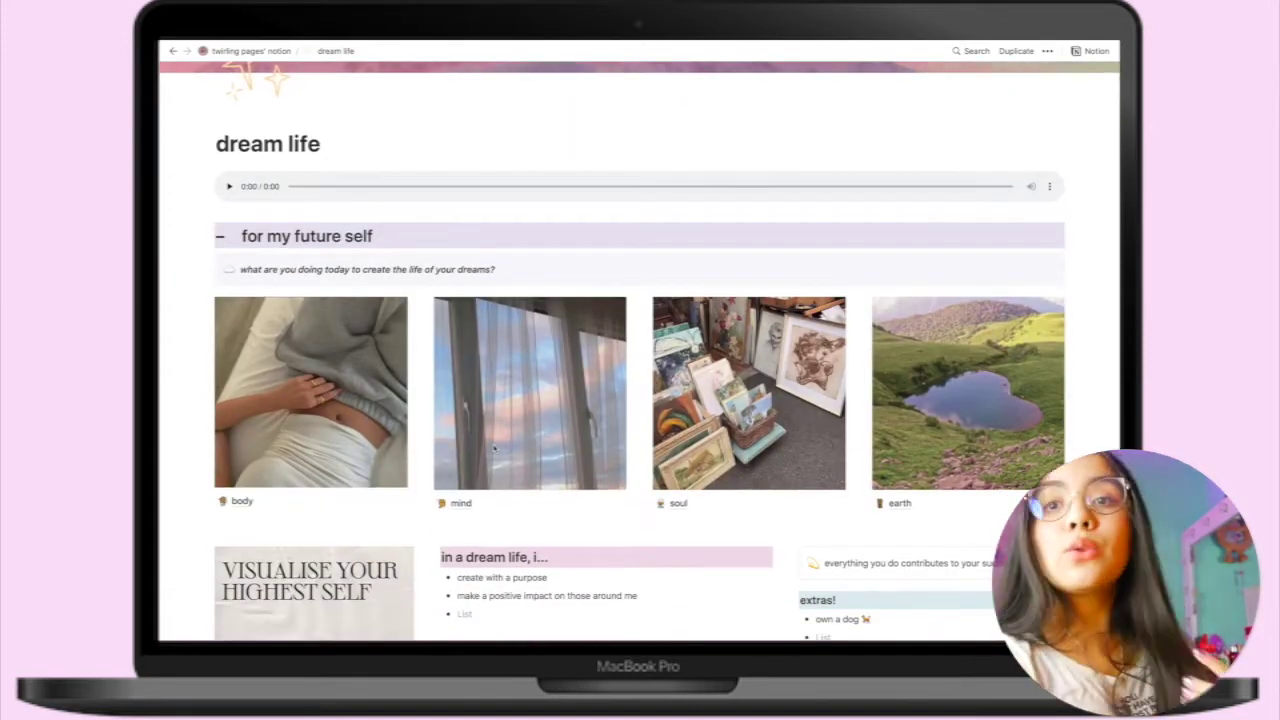
scroll(643, 418, "down", 2)
scroll(836, 467, "up", 1)
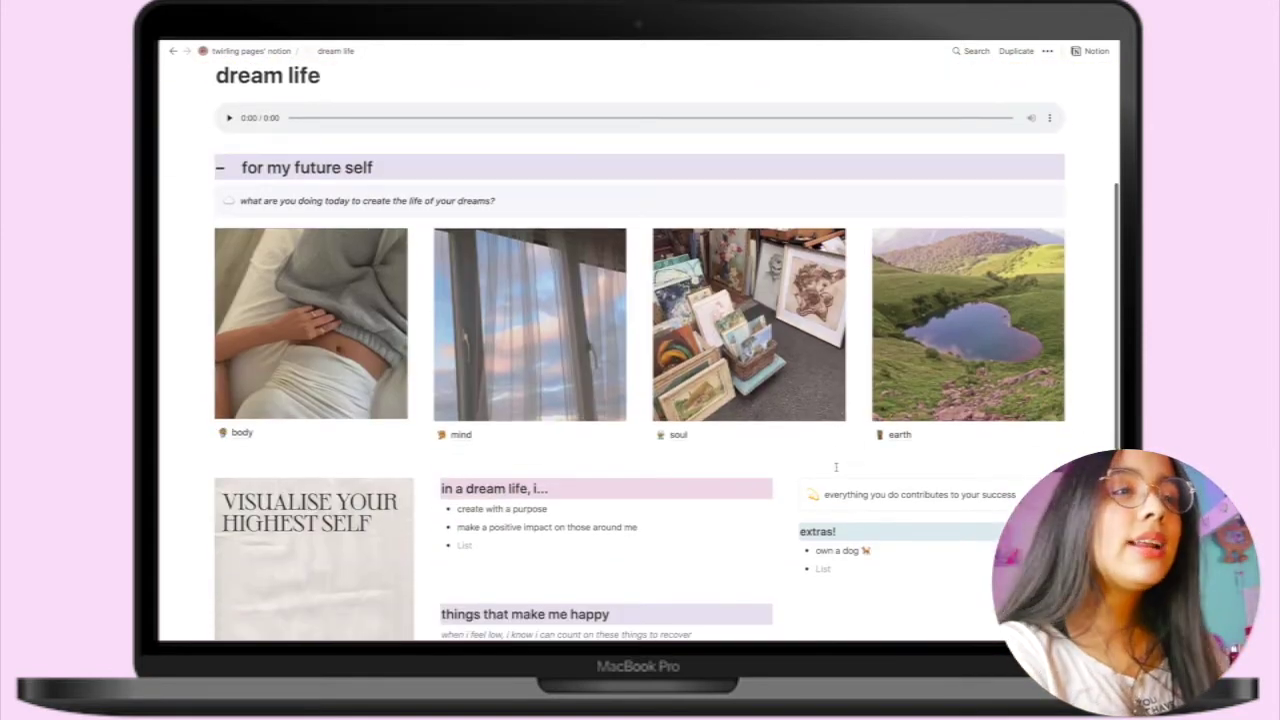
left_click(897, 443)
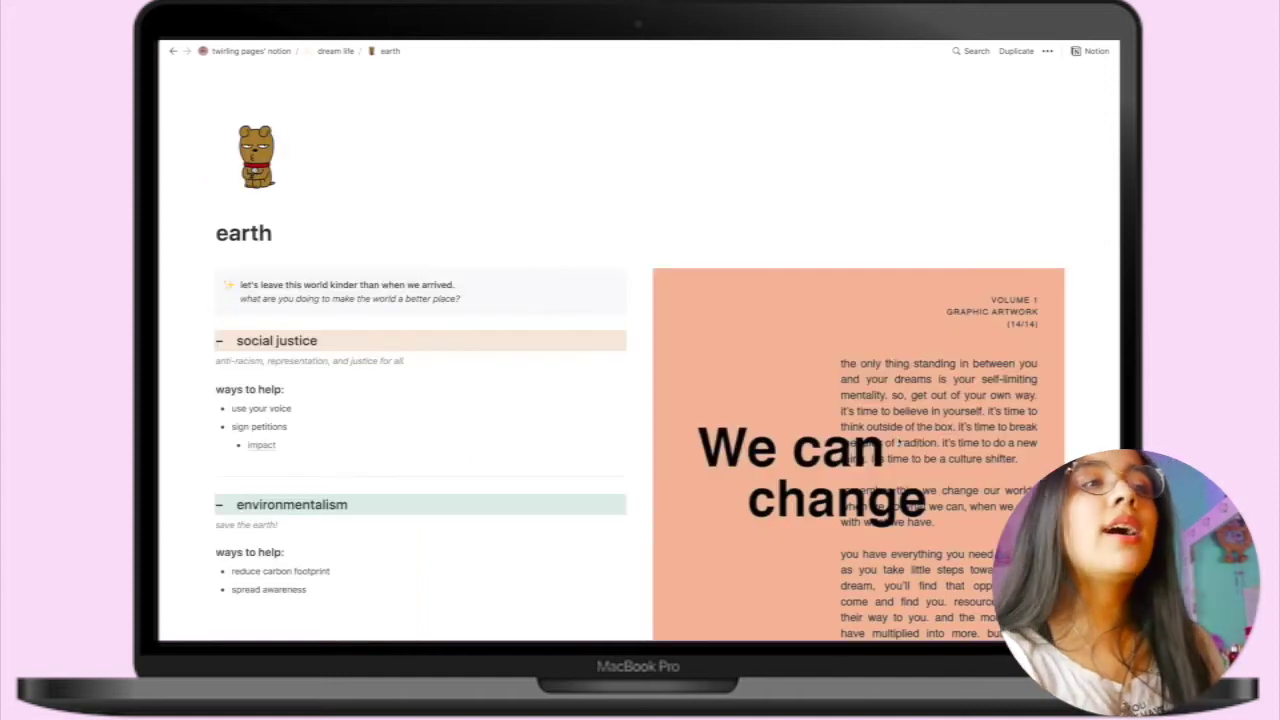
scroll(898, 441, "down", 2)
scroll(898, 441, "down", 5)
scroll(663, 314, "up", 6)
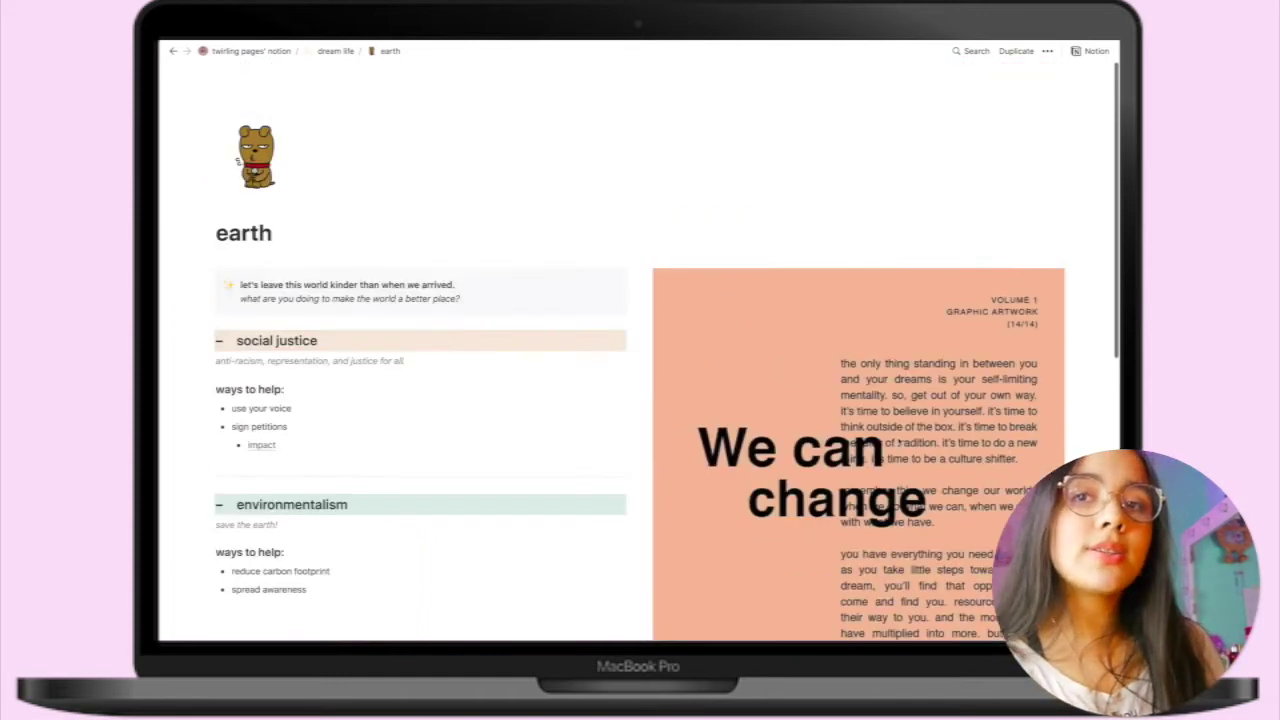
Go back to the dream life page and look over its dream life, happiness and extras lists
left_click(336, 50)
scroll(362, 207, "down", 5)
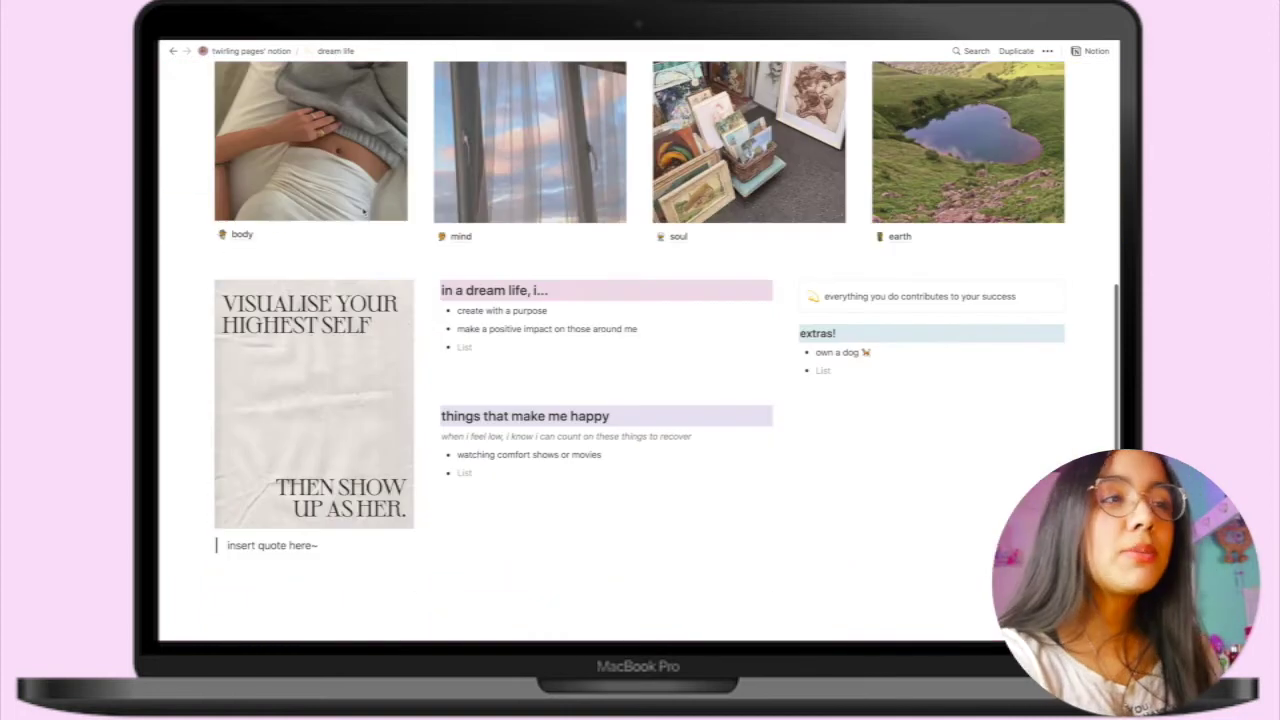
scroll(363, 210, "up", 5)
scroll(450, 258, "down", 6)
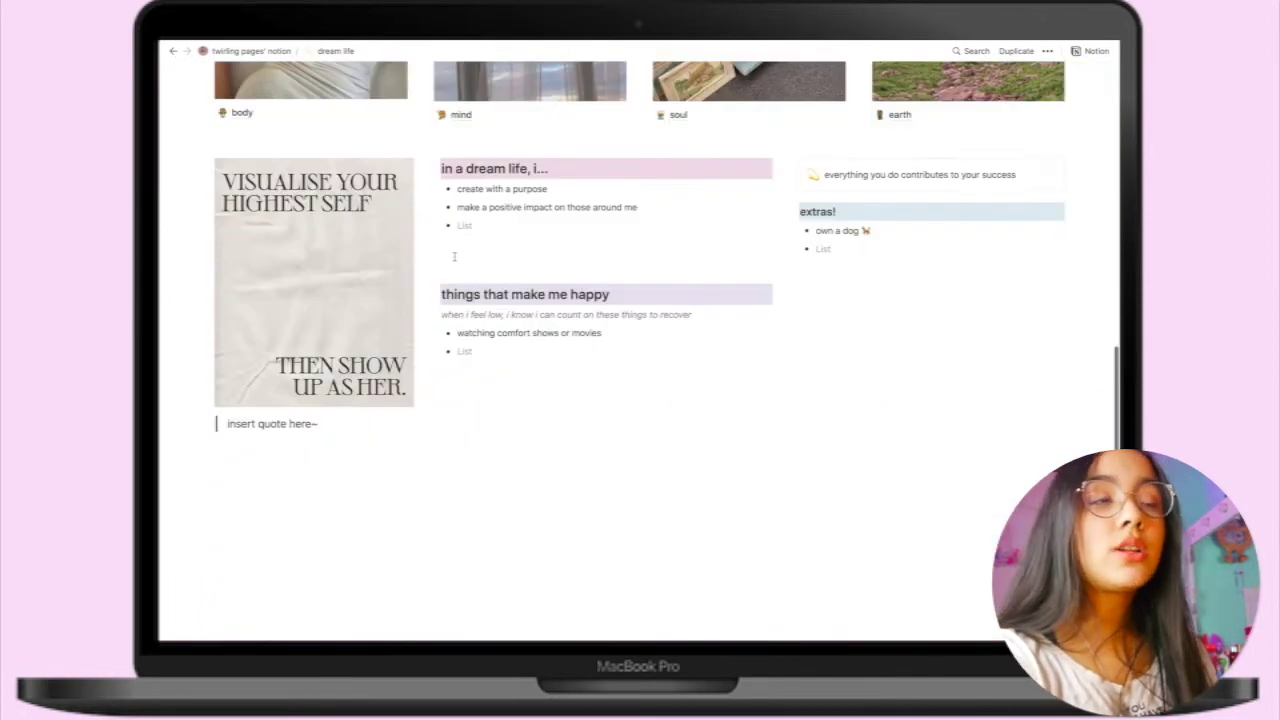
scroll(454, 257, "up", 6)
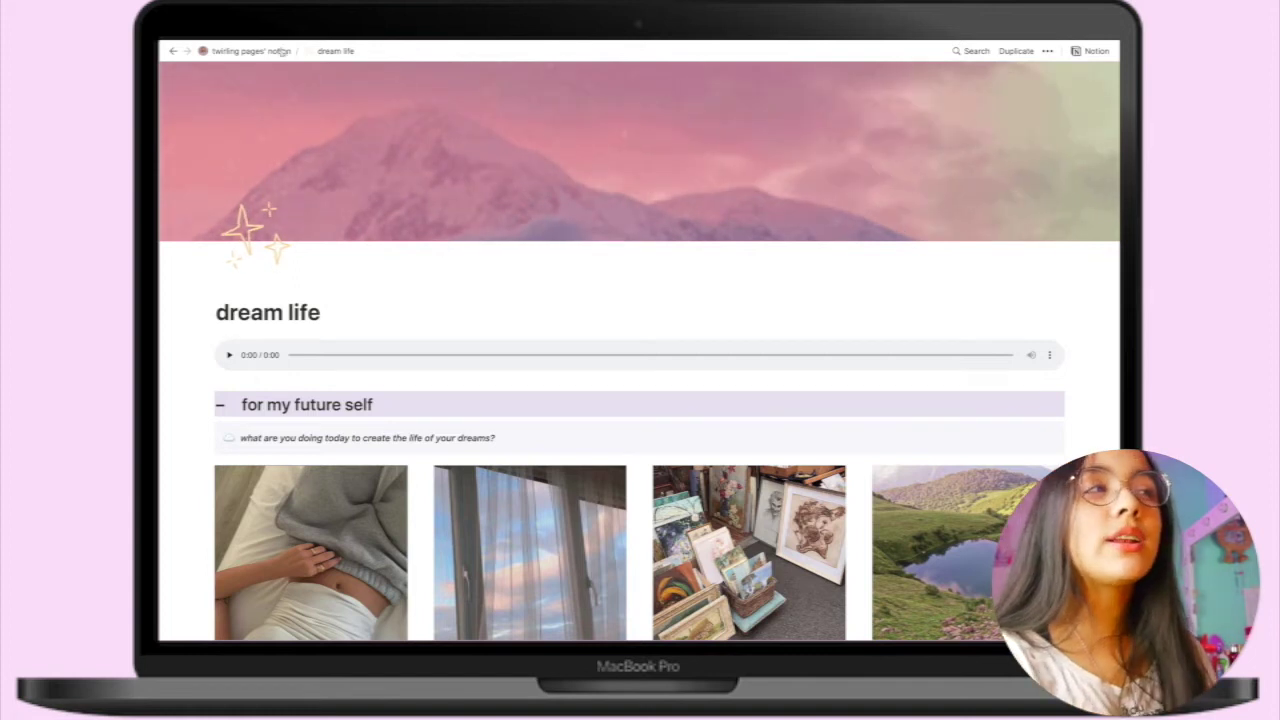
Open the index page from the template's main page and examine its notebook gallery and backlog of notebooks
left_click(250, 50)
scroll(660, 277, "down", 1)
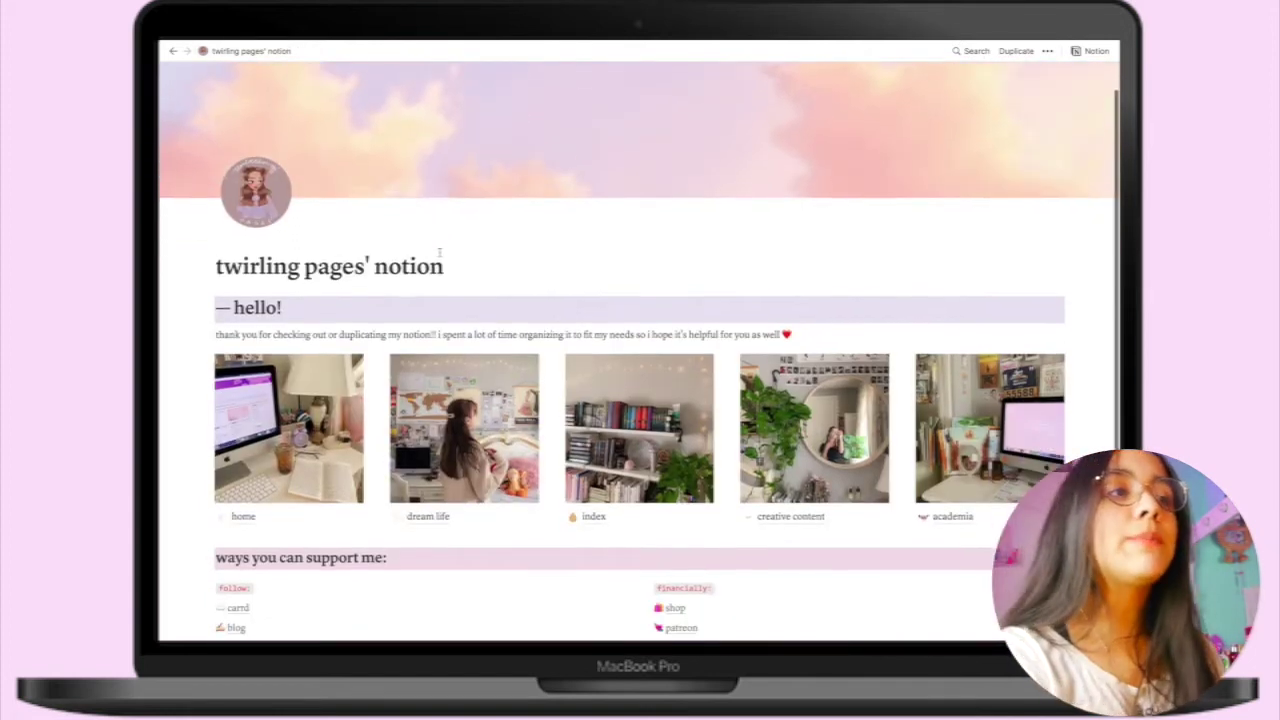
left_click(705, 455)
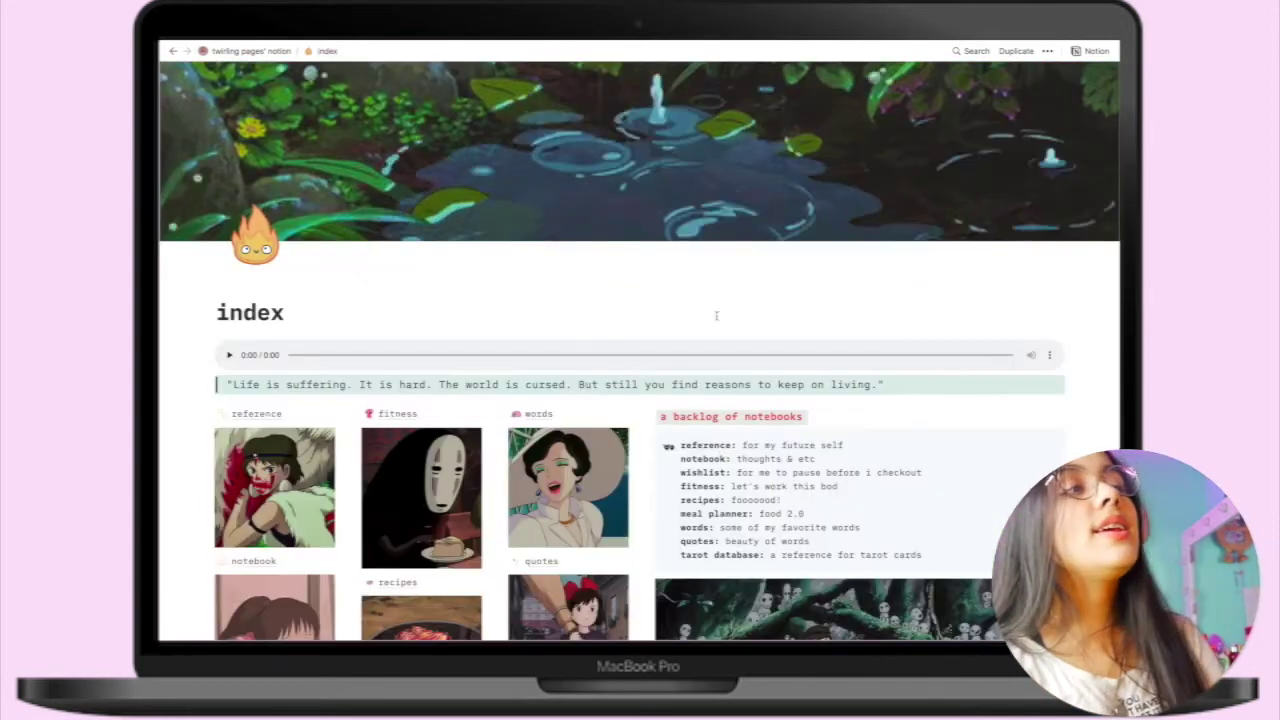
scroll(714, 314, "down", 1)
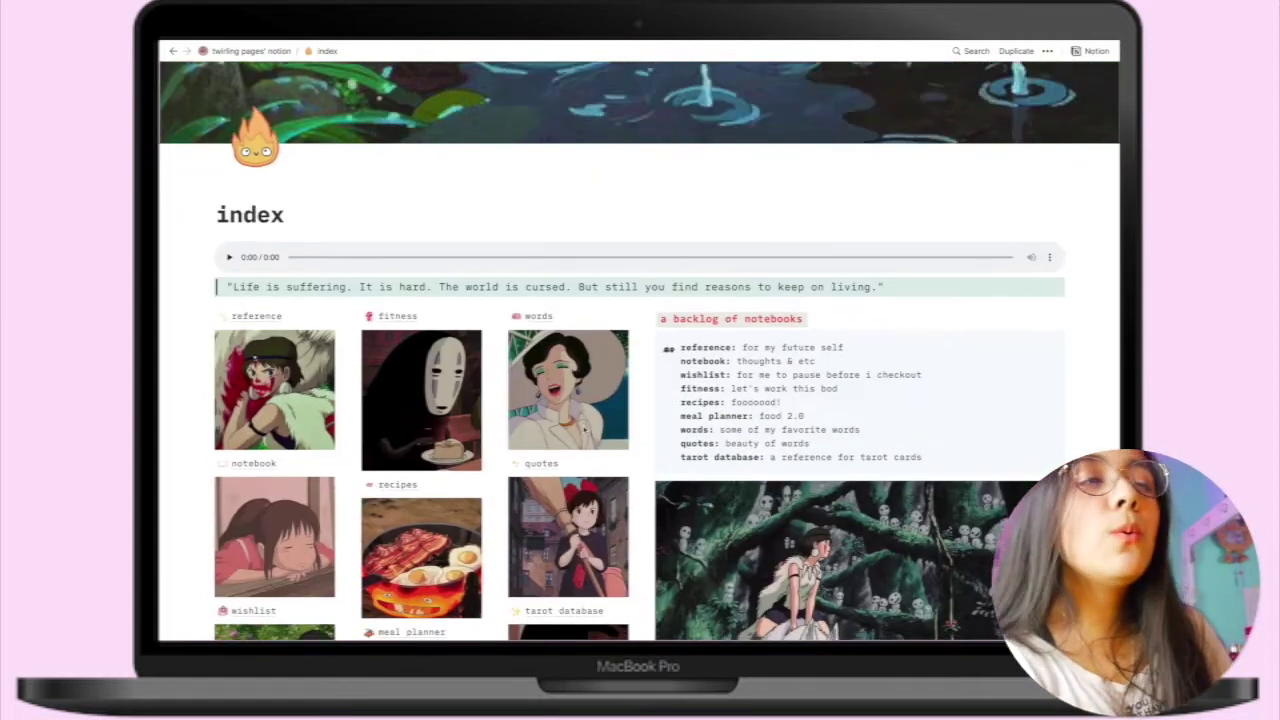
scroll(585, 428, "up", 1)
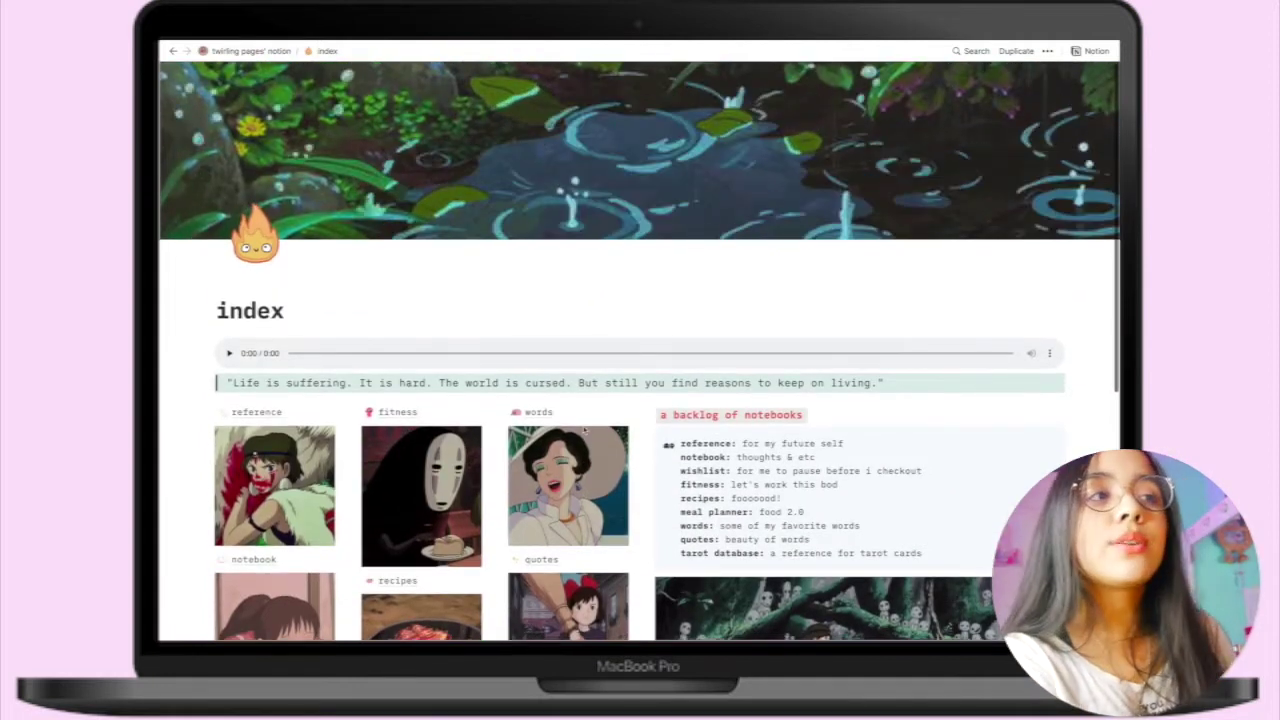
scroll(585, 428, "down", 1)
scroll(289, 174, "down", 3)
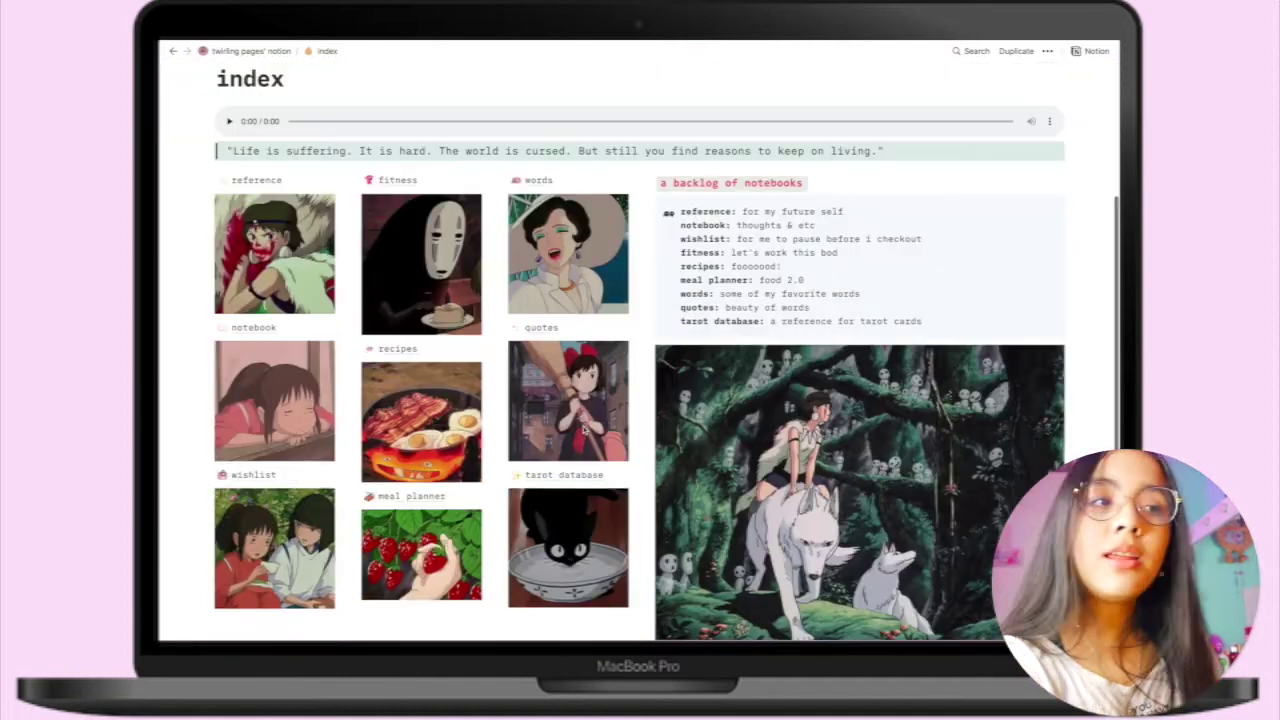
scroll(289, 174, "up", 3)
View the reference board and the fitness page from the index, returning to the index page after each
left_click(289, 174)
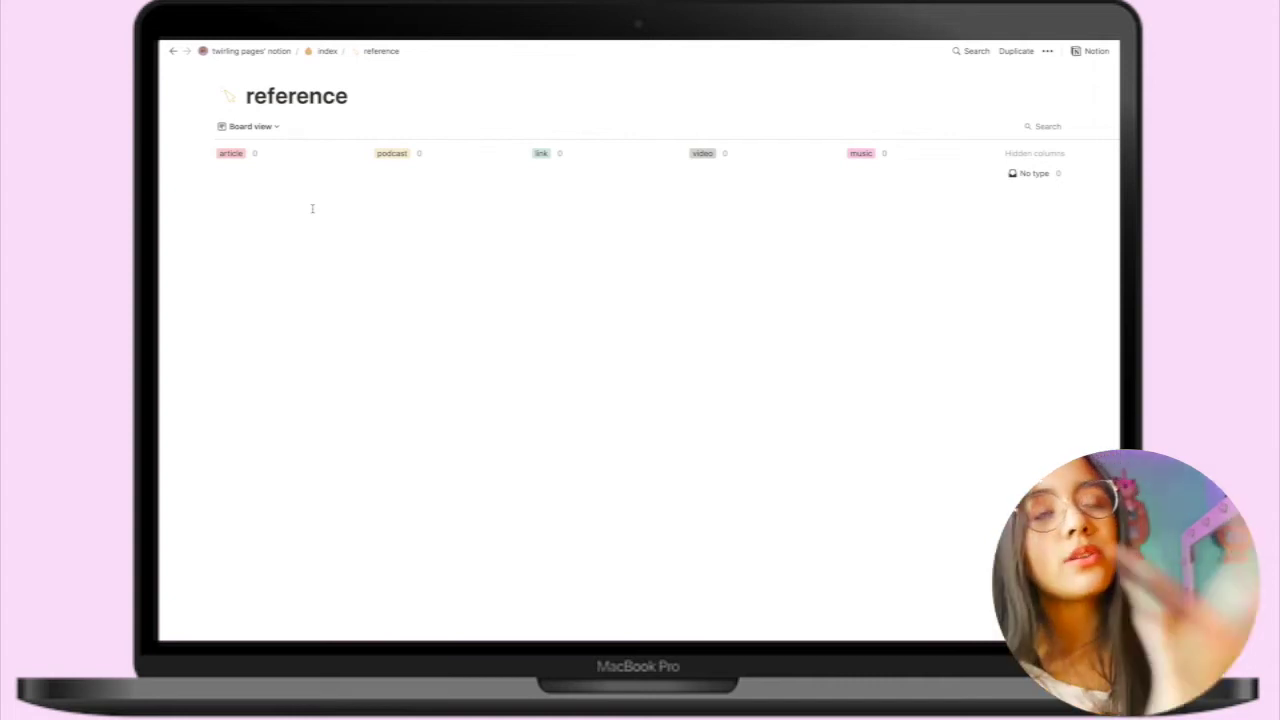
left_click(327, 52)
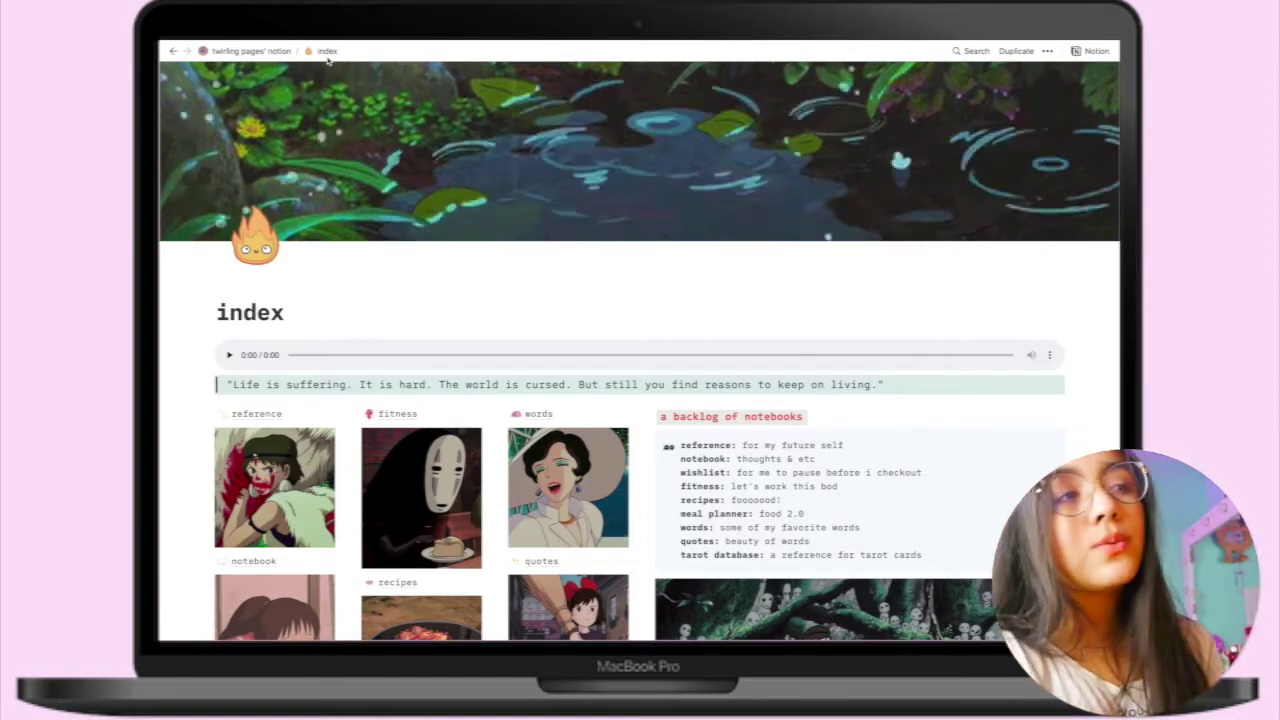
scroll(396, 160, "down", 4)
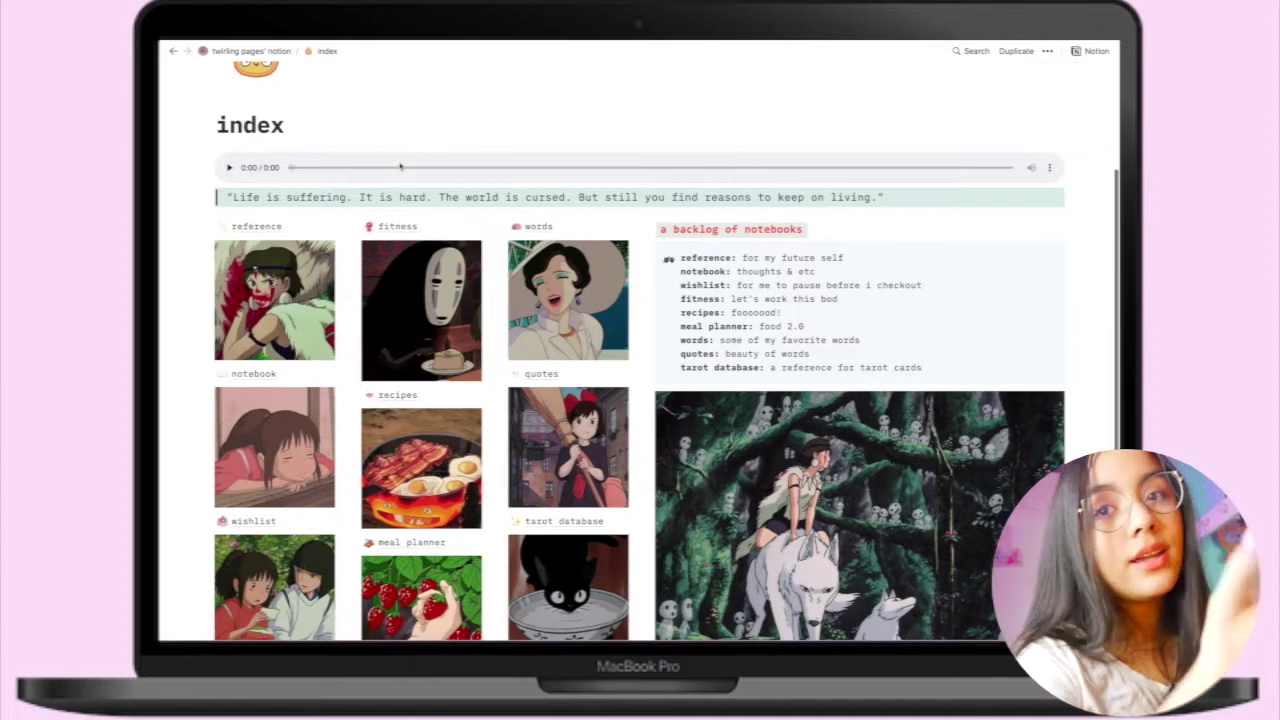
left_click(398, 229)
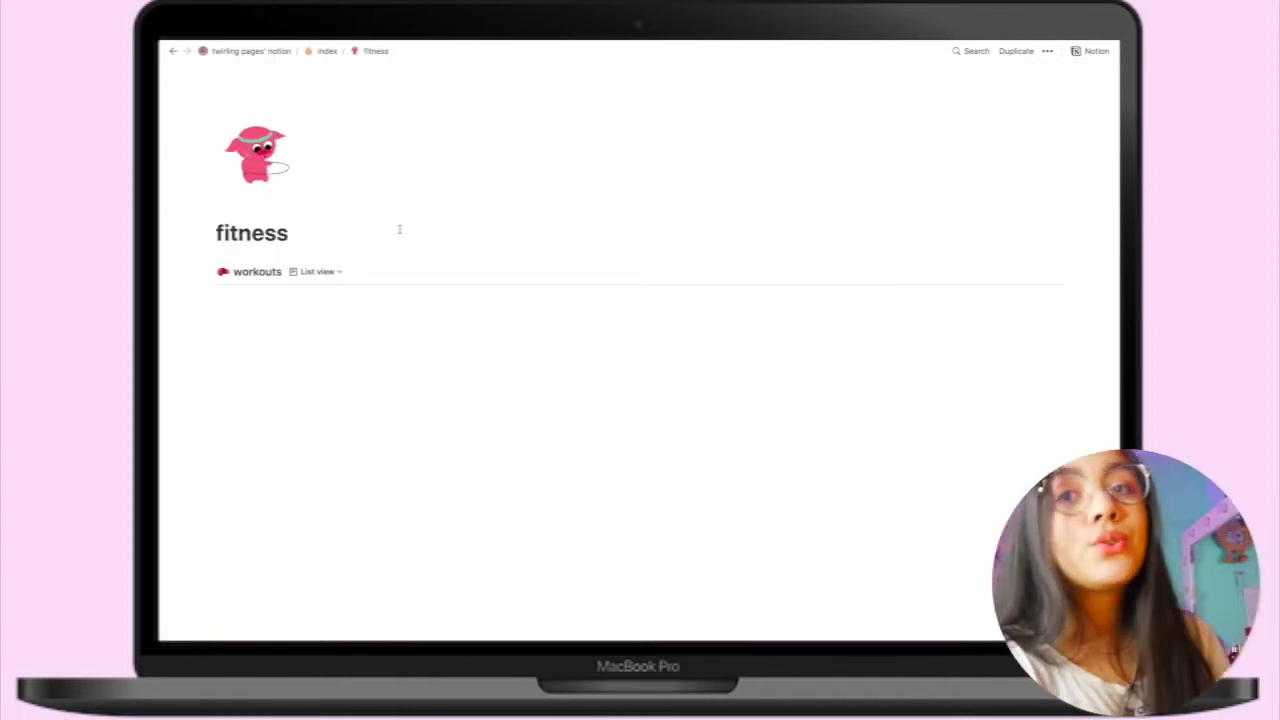
left_click(327, 50)
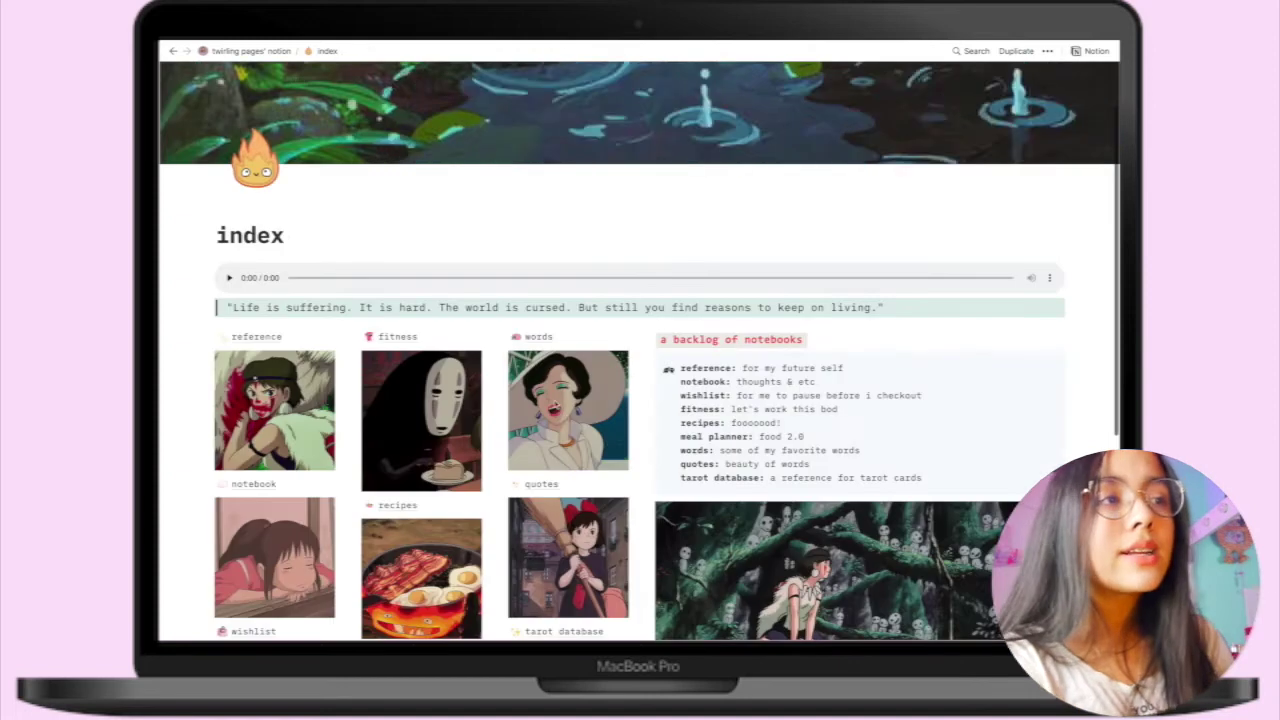
View the words table and the quotes page from the index, and return to the index page
left_click(540, 337)
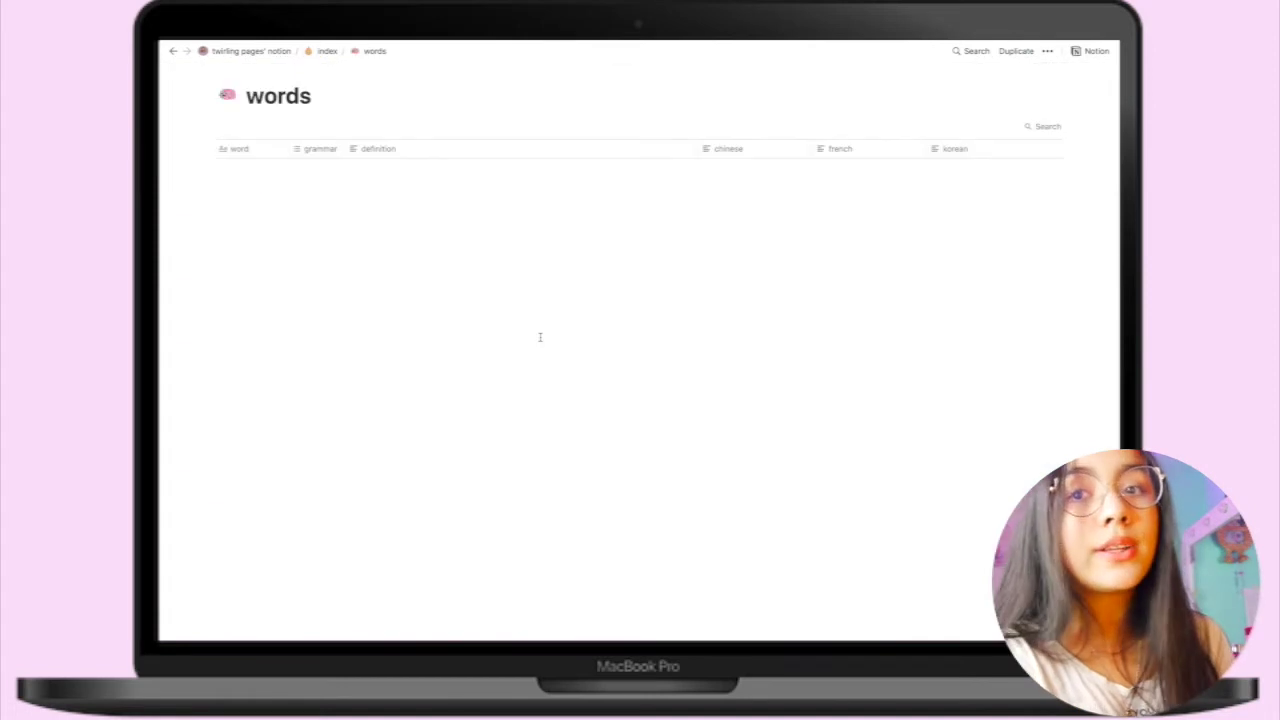
left_click(322, 52)
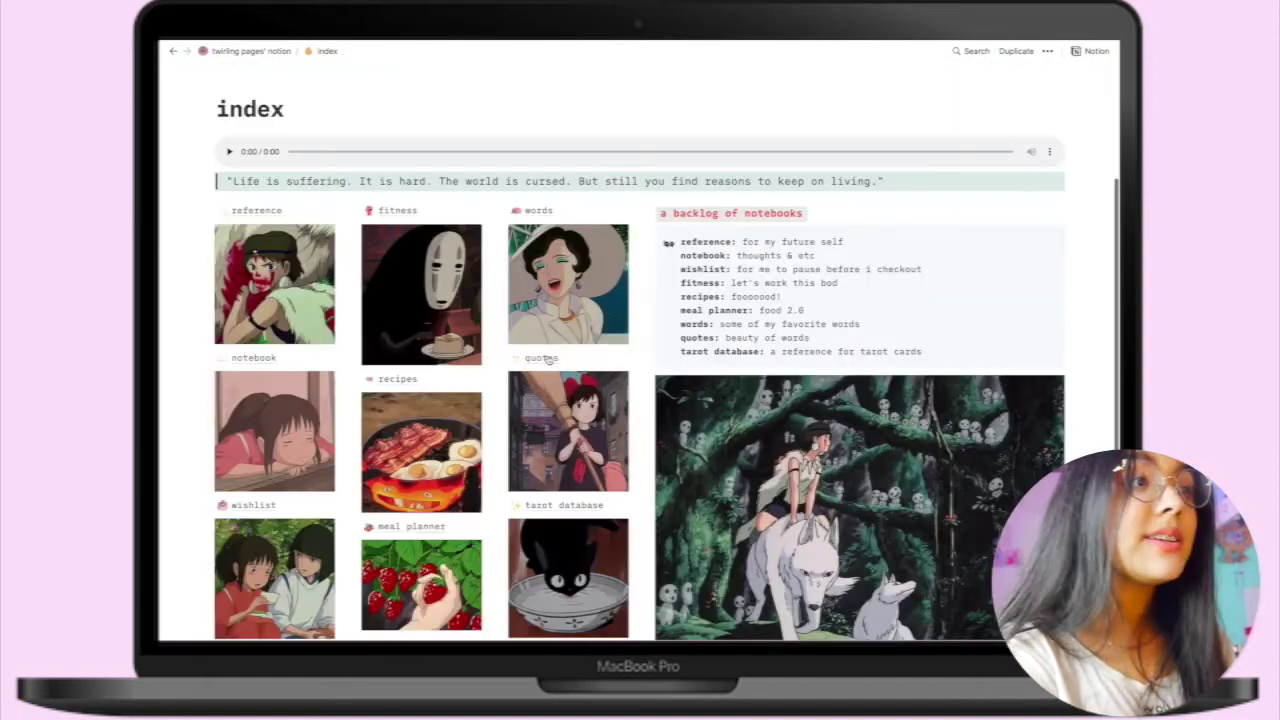
left_click(538, 412)
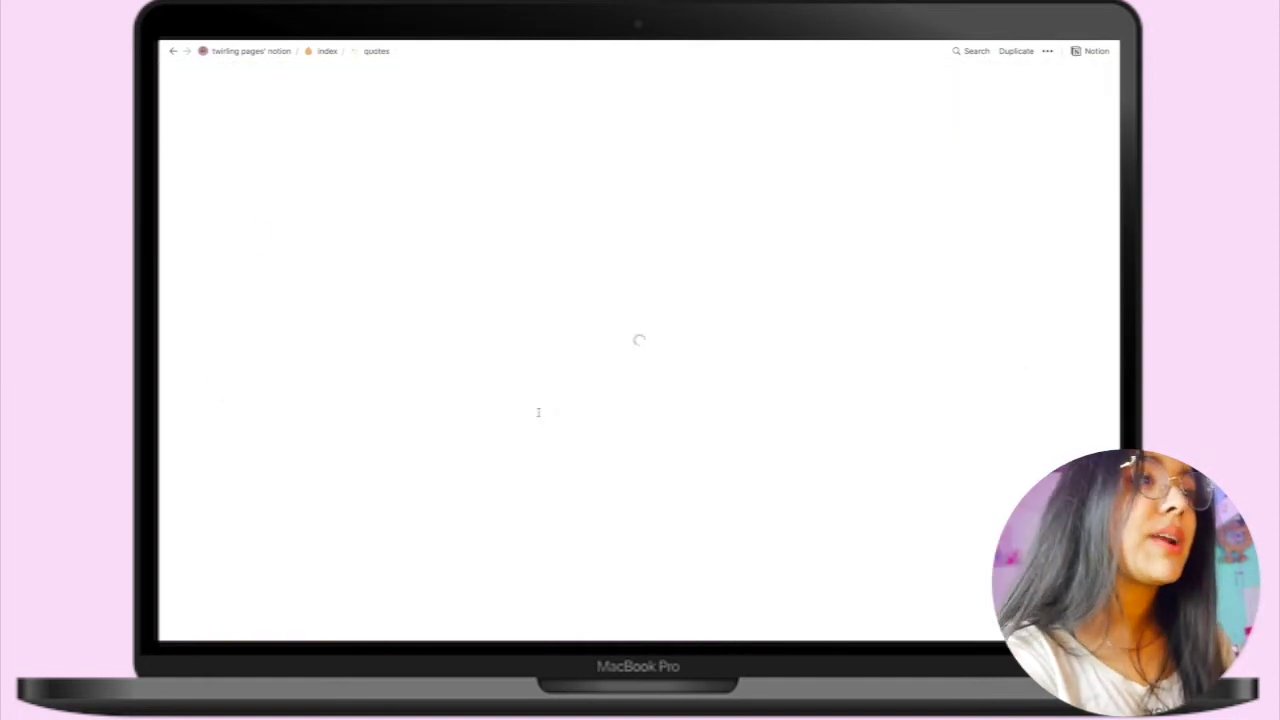
left_click(323, 50)
View the wishlist table from the index, and look over the meal planner's weekly, shopping list and recipes tables
scroll(351, 280, "down", 3)
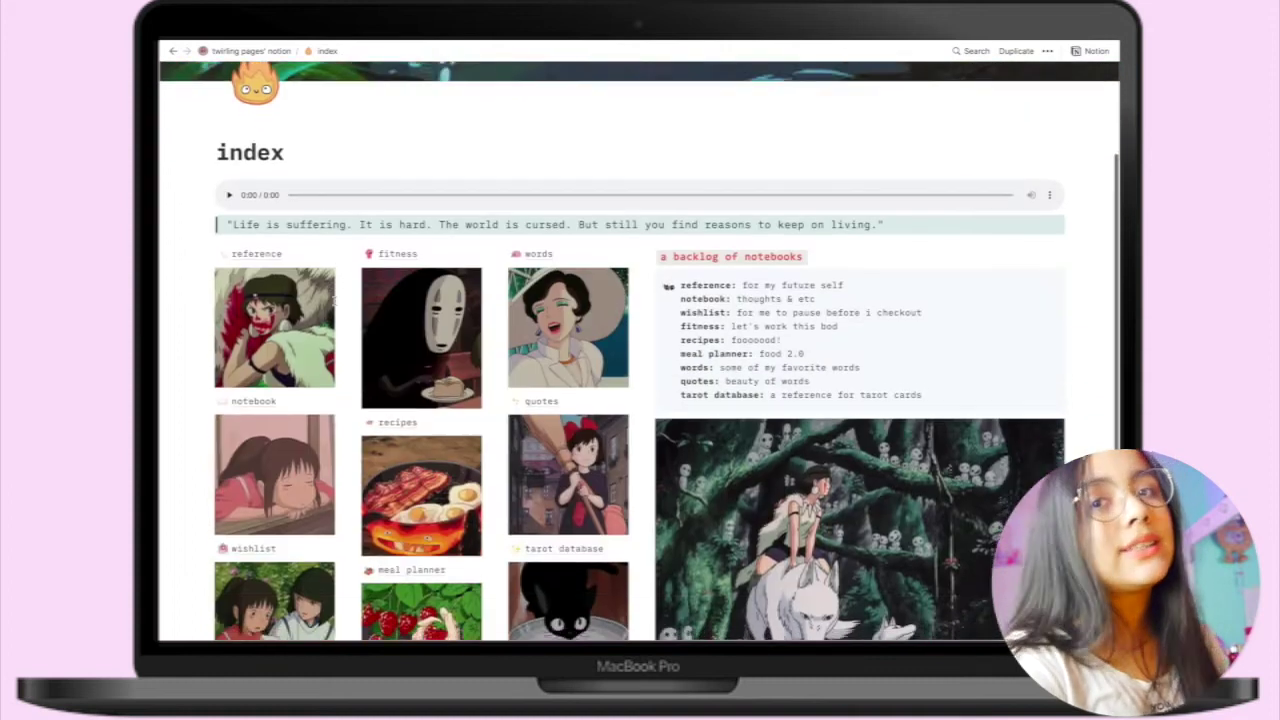
scroll(335, 310, "down", 3)
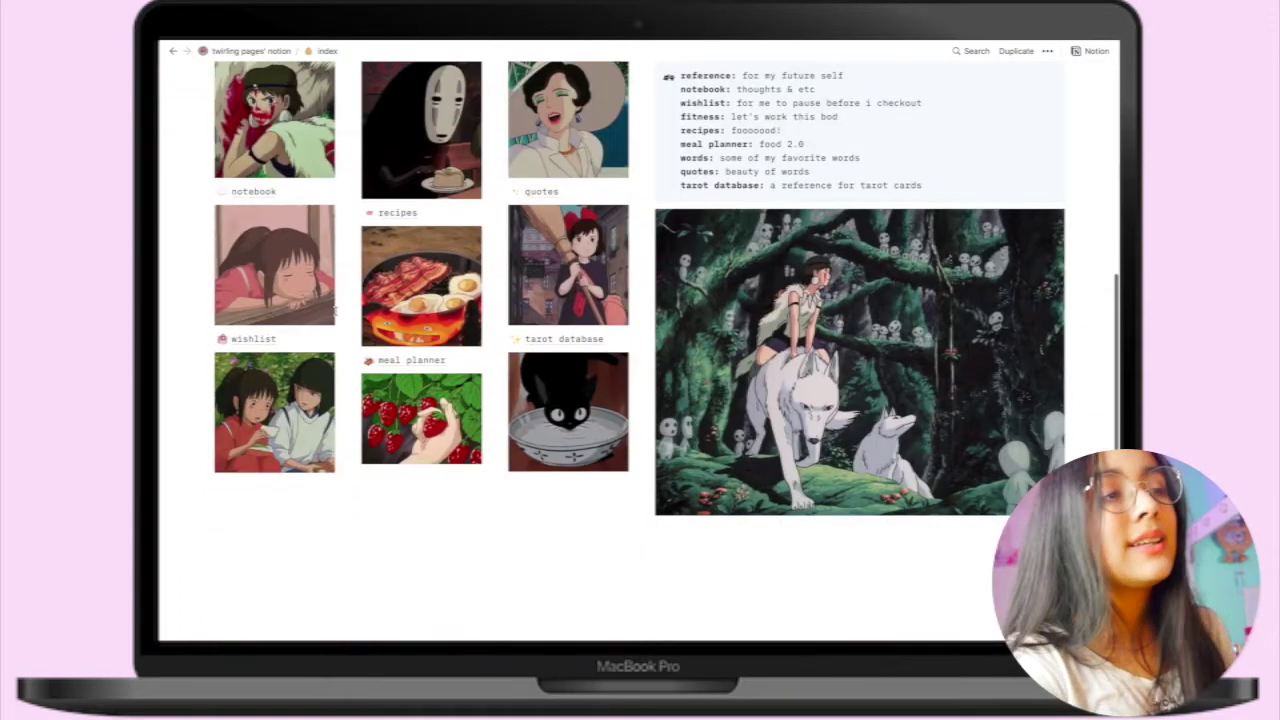
left_click(254, 339)
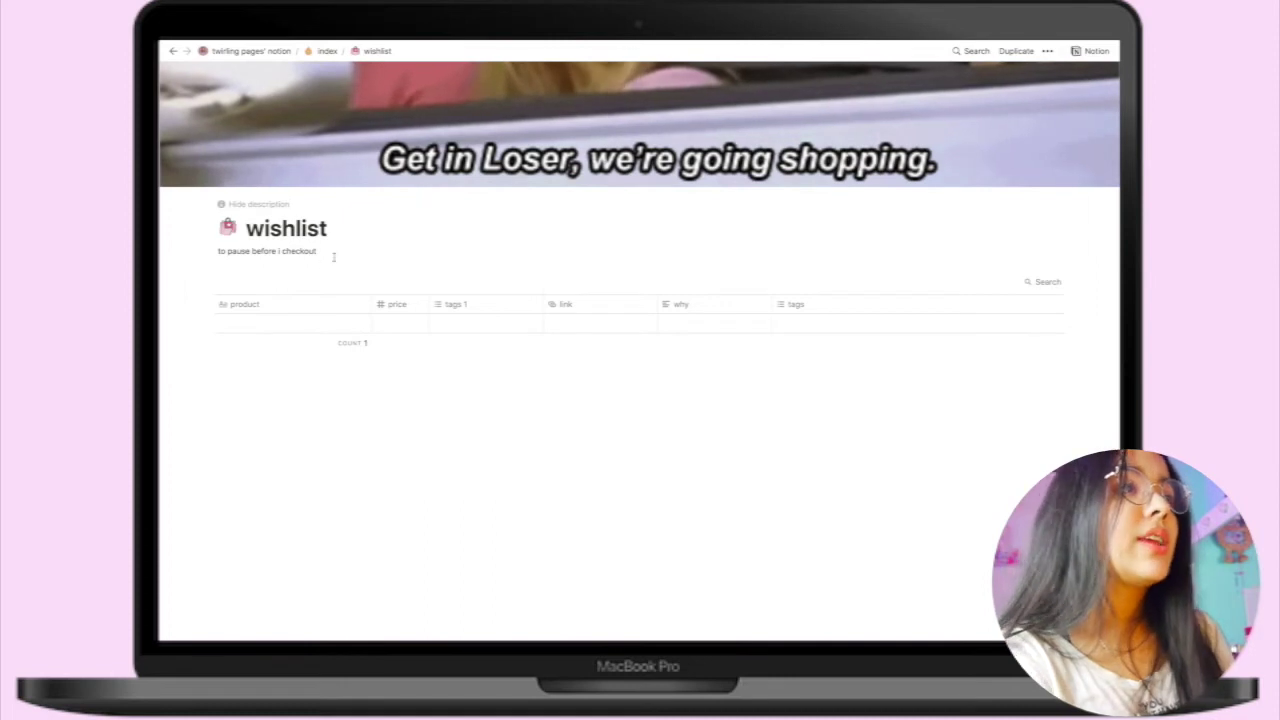
left_click(323, 50)
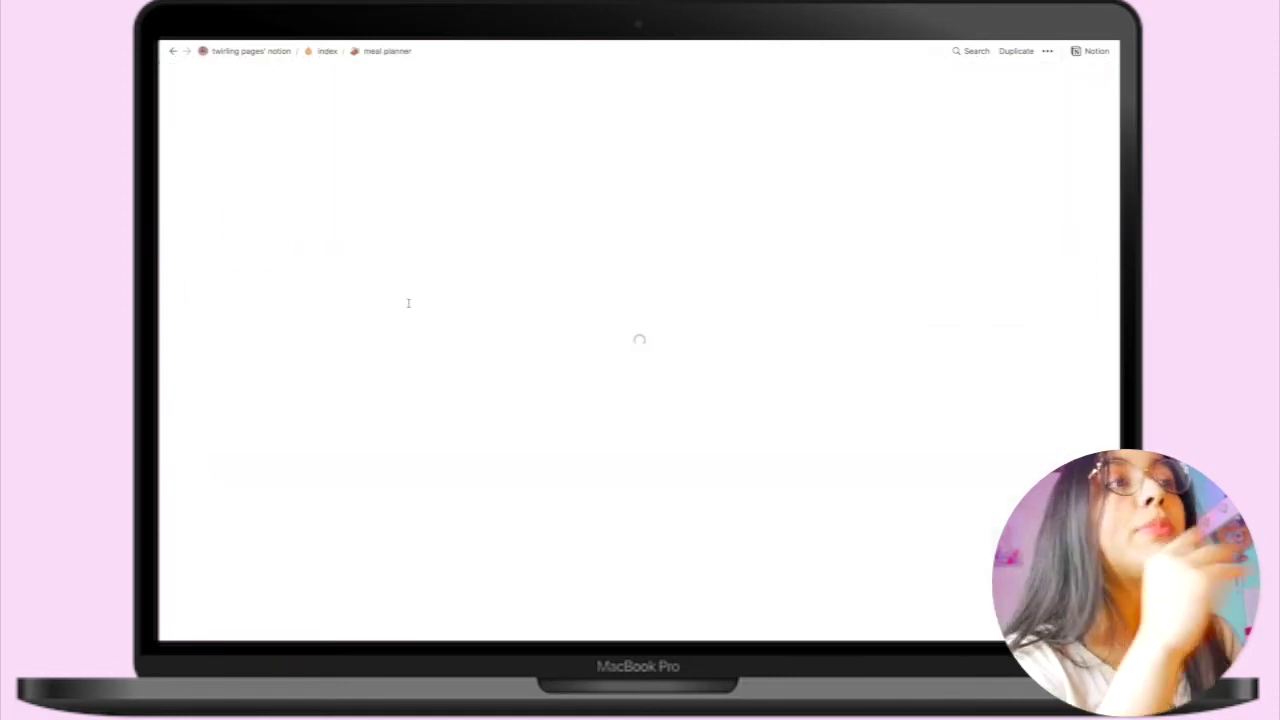
scroll(390, 429, "down", 5)
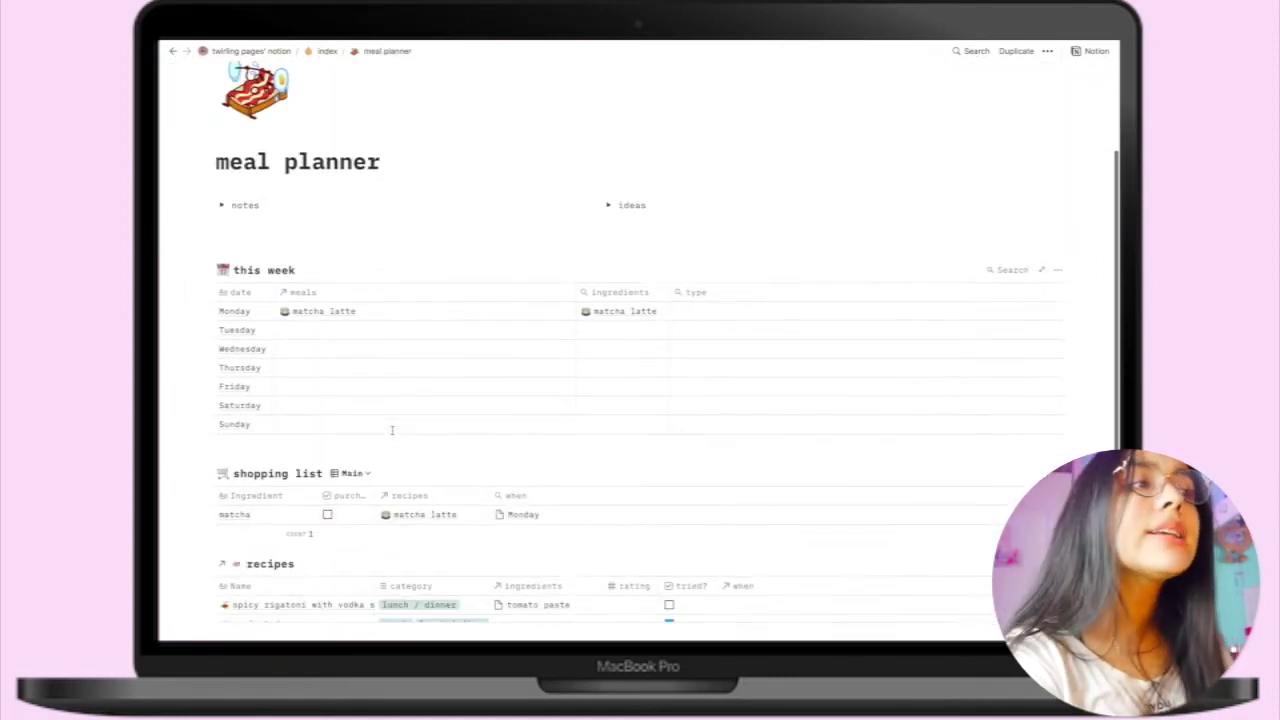
scroll(392, 430, "down", 1)
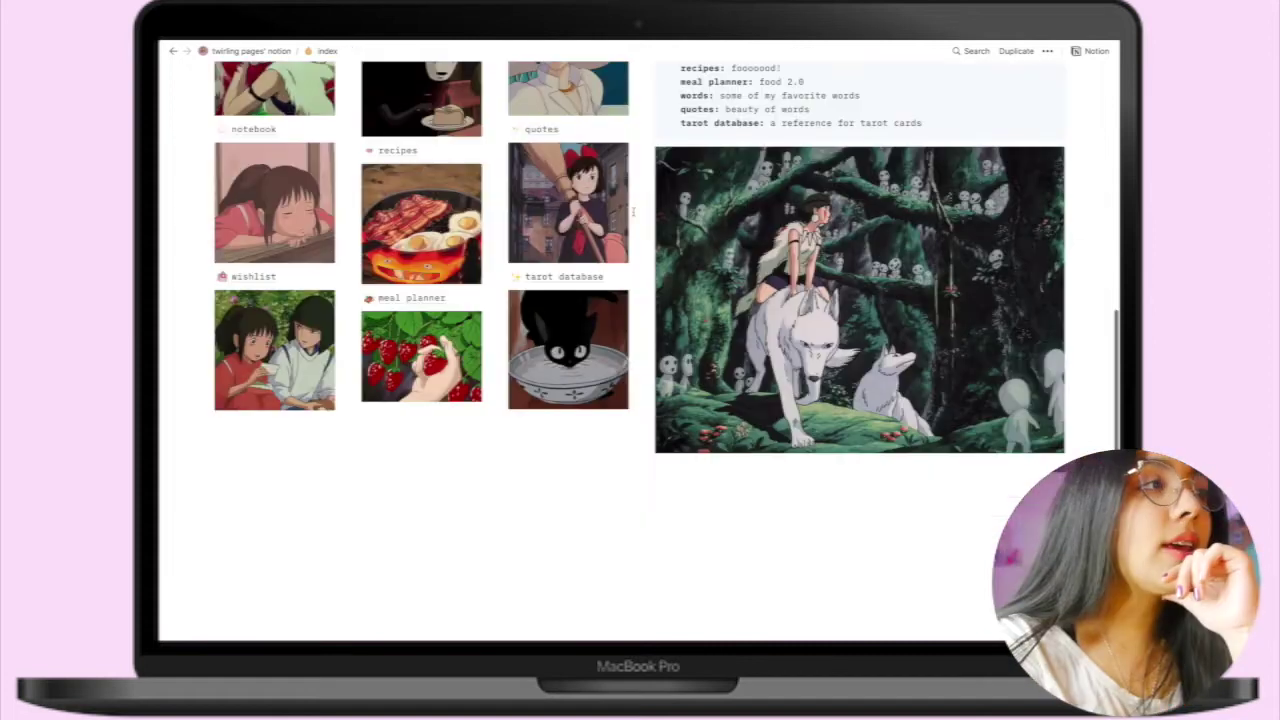
Open the tarot database from the index, look through its card entries and return to the index page
left_click(591, 282)
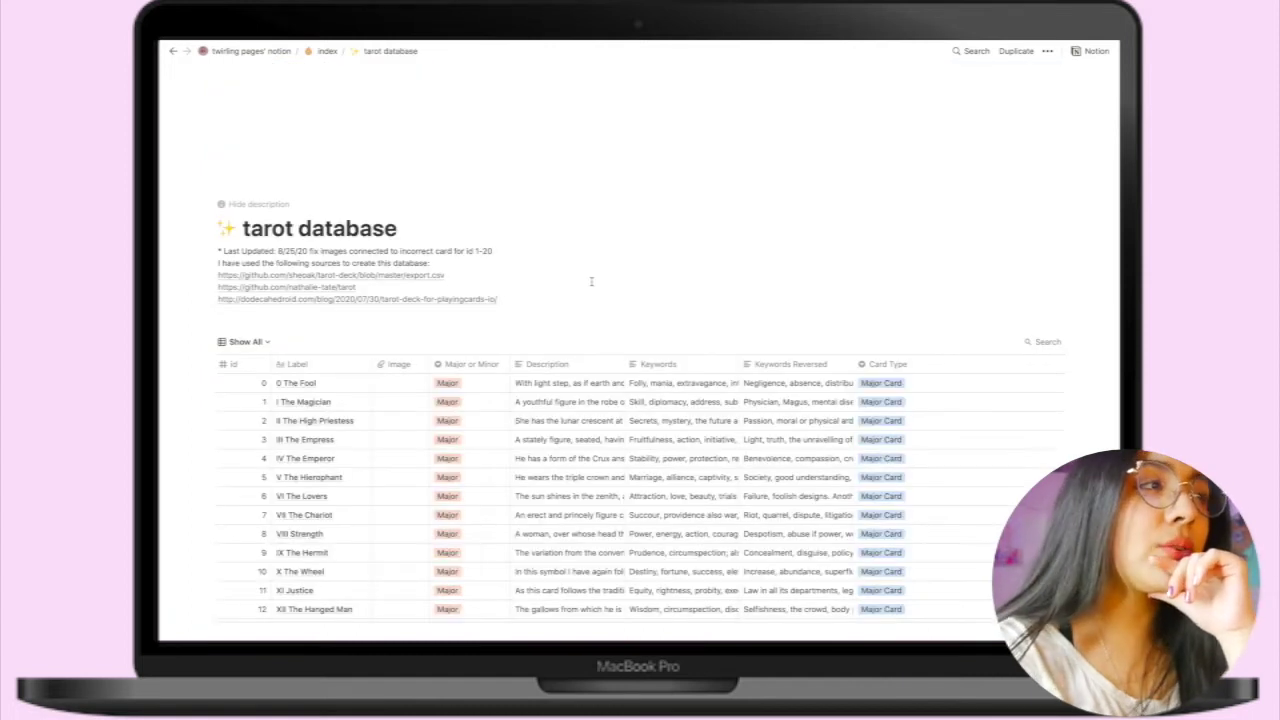
scroll(724, 342, "down", 1)
scroll(724, 342, "down", 10)
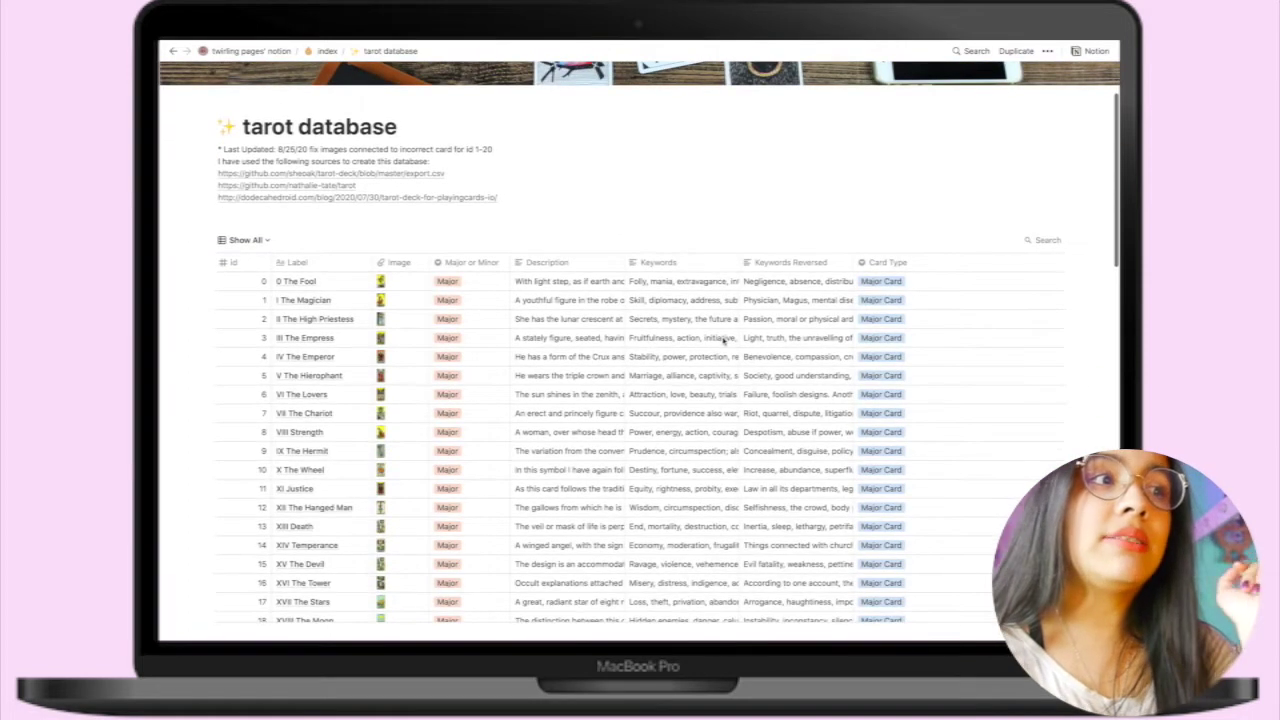
scroll(724, 342, "down", 8)
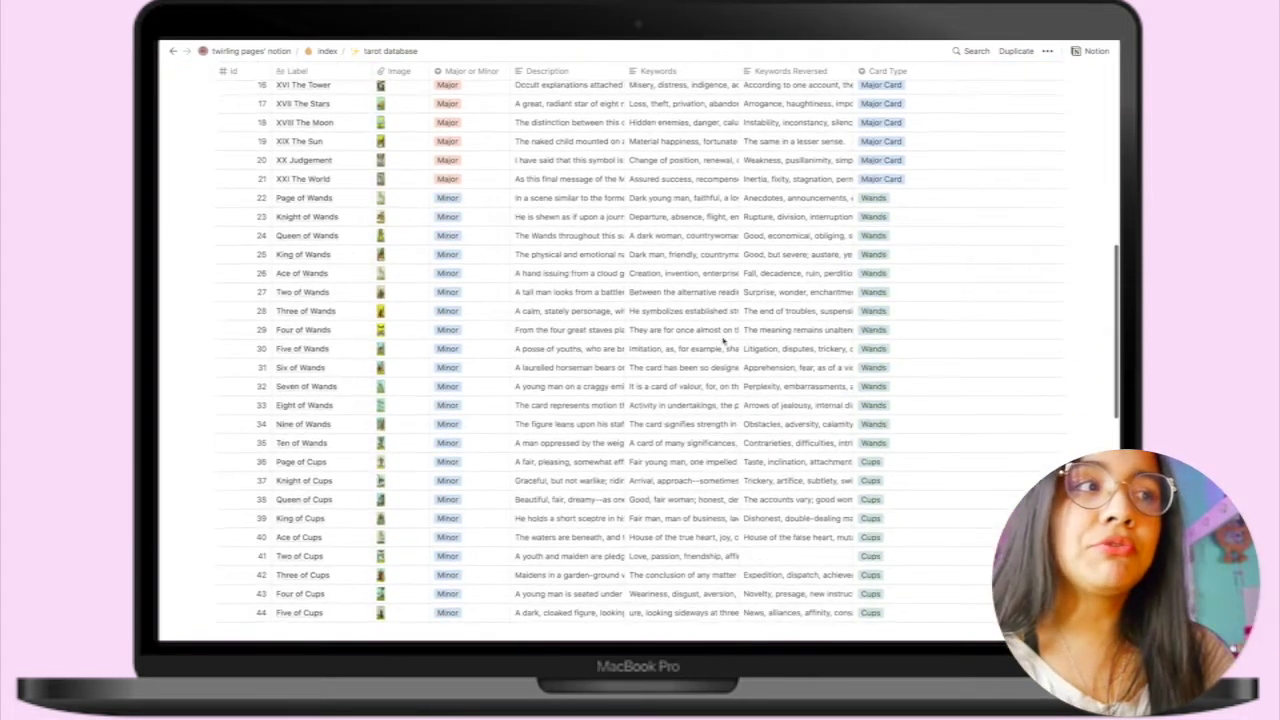
scroll(724, 342, "up", 6)
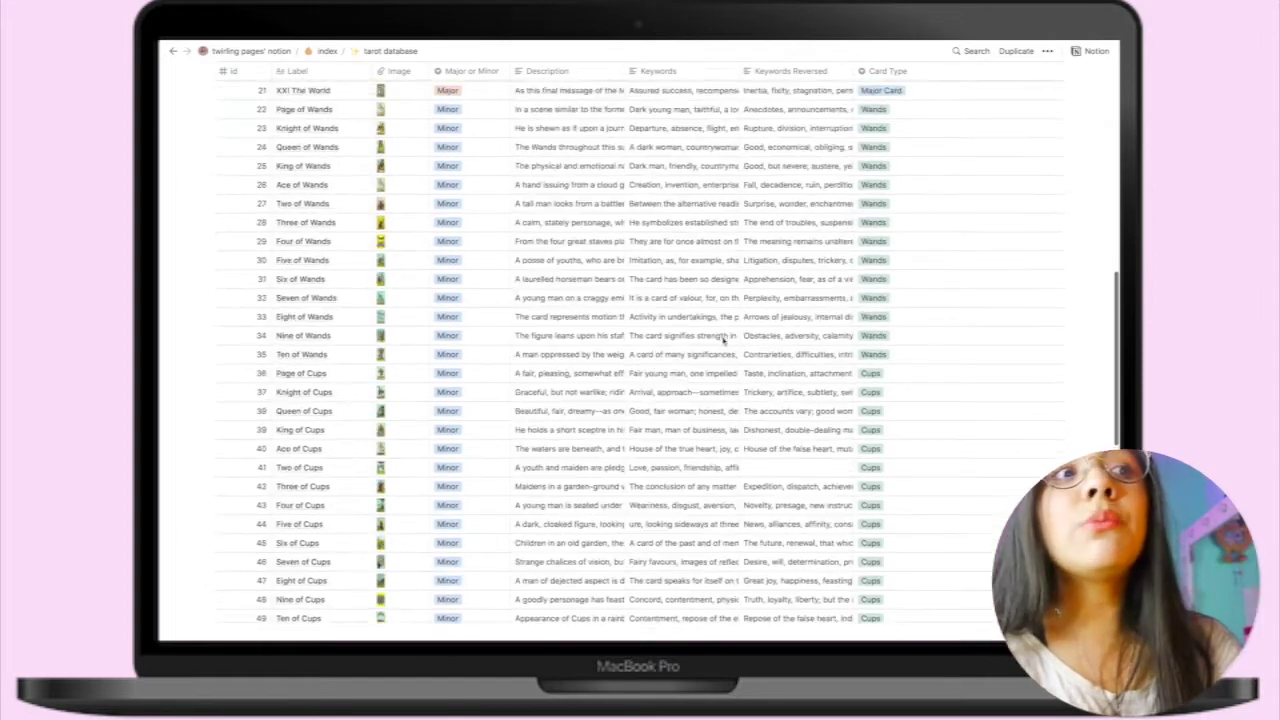
scroll(724, 342, "up", 14)
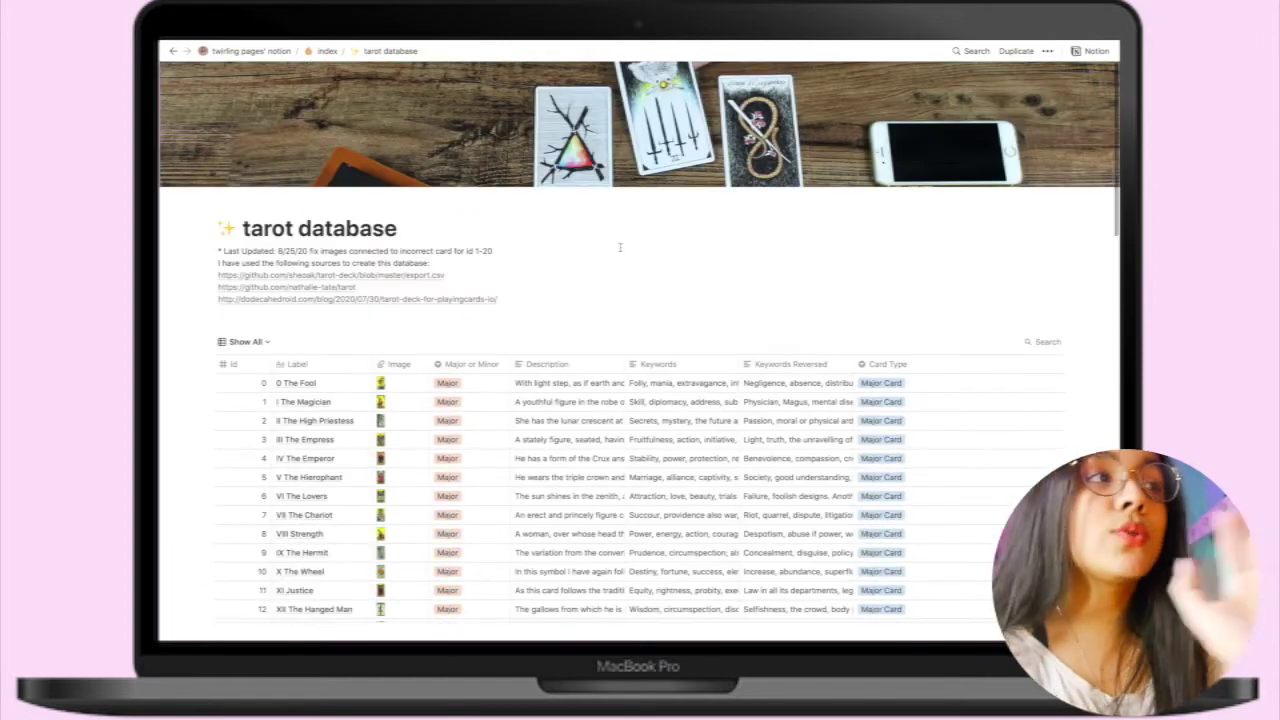
key("super+bracketleft")
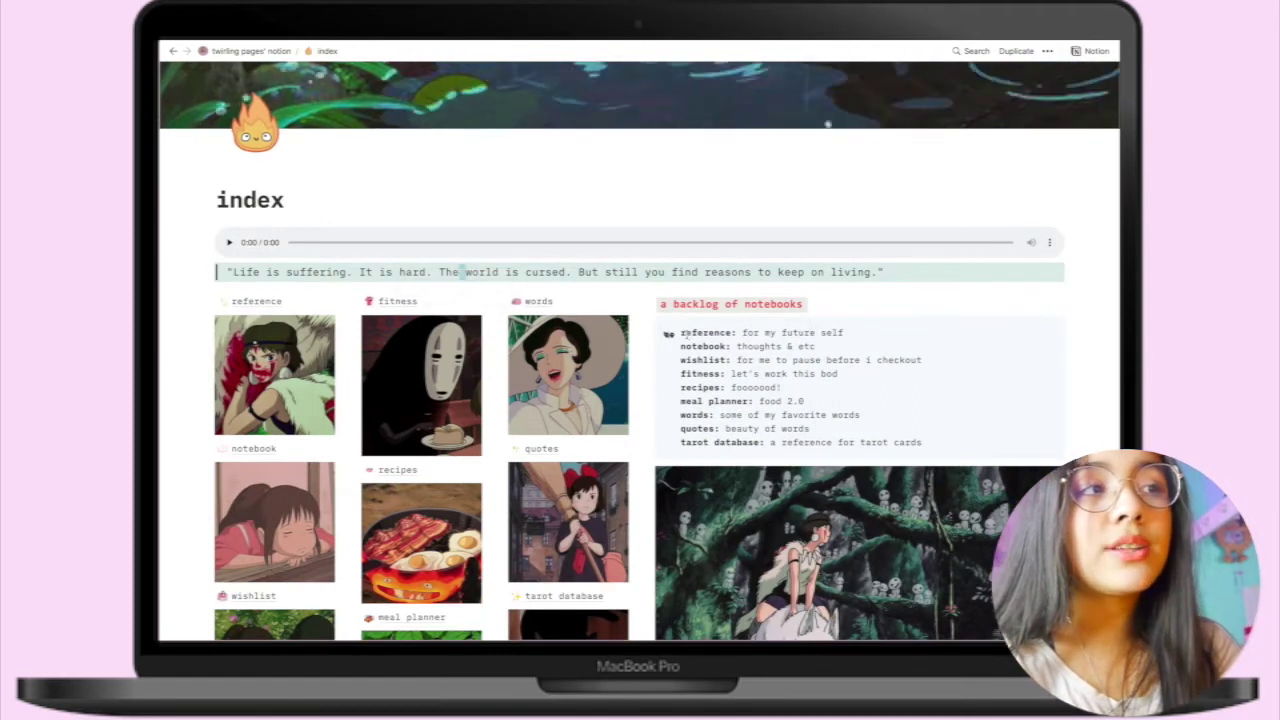
Look over the index page's notebook gallery and forest image once more
scroll(660, 355, "down", 1)
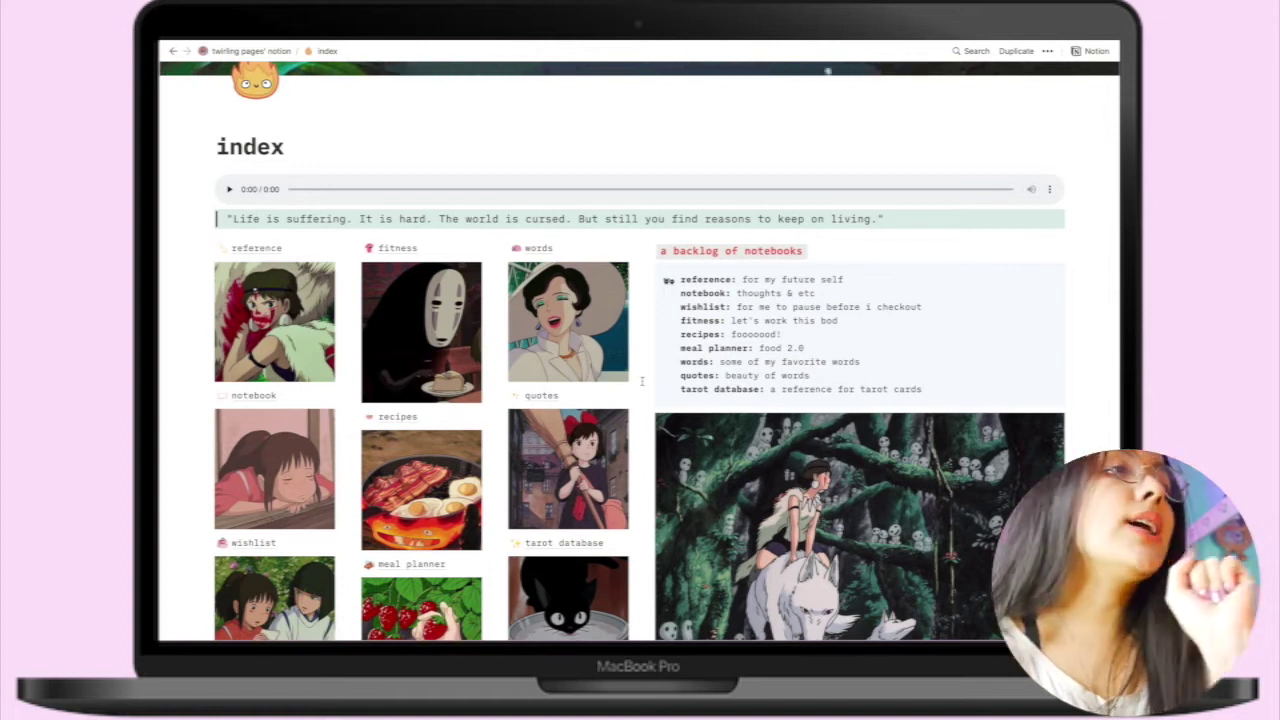
scroll(641, 381, "down", 5)
scroll(641, 381, "up", 5)
scroll(641, 381, "down", 5)
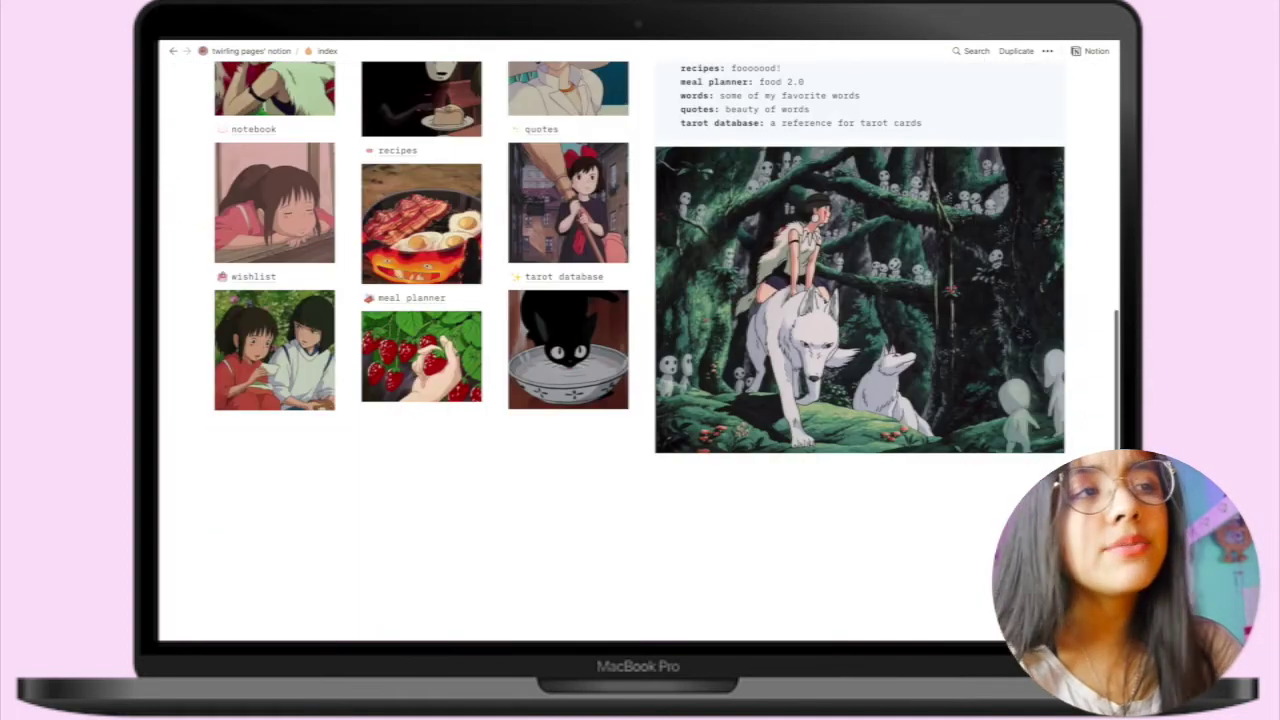
scroll(843, 274, "up", 3)
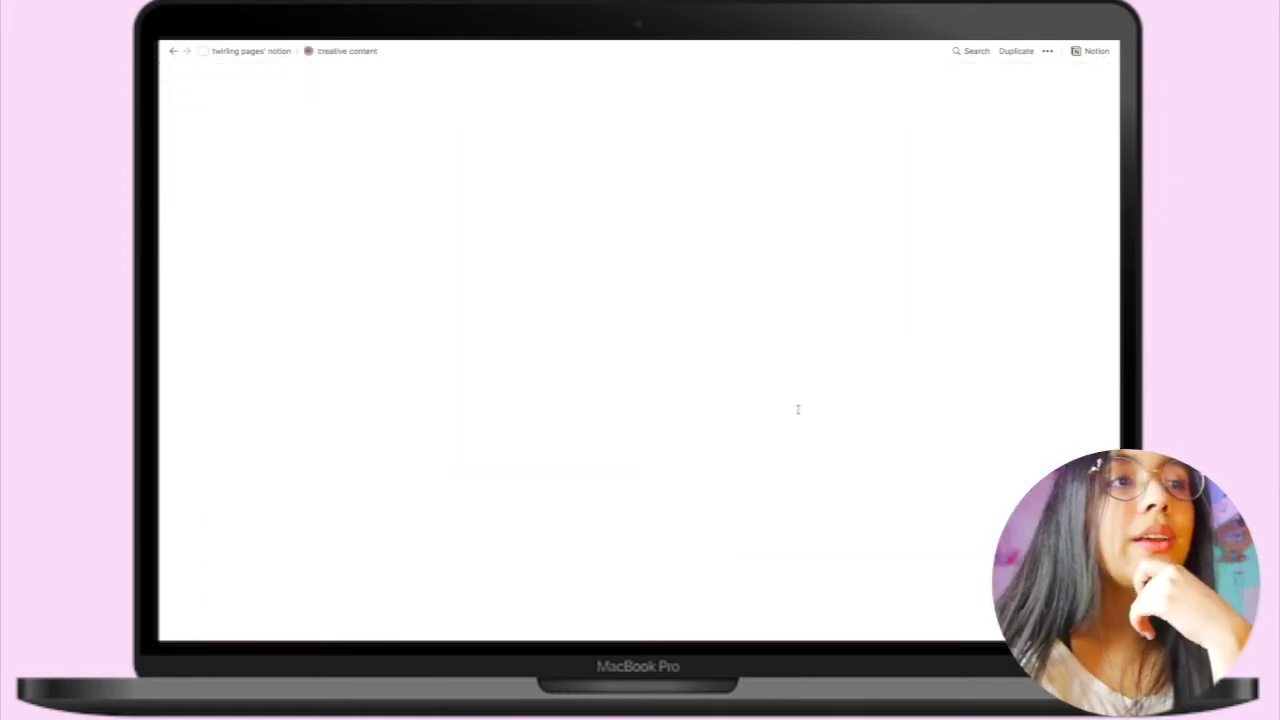
Look over the creative content page's directory, identity section and content table
scroll(637, 482, "down", 4)
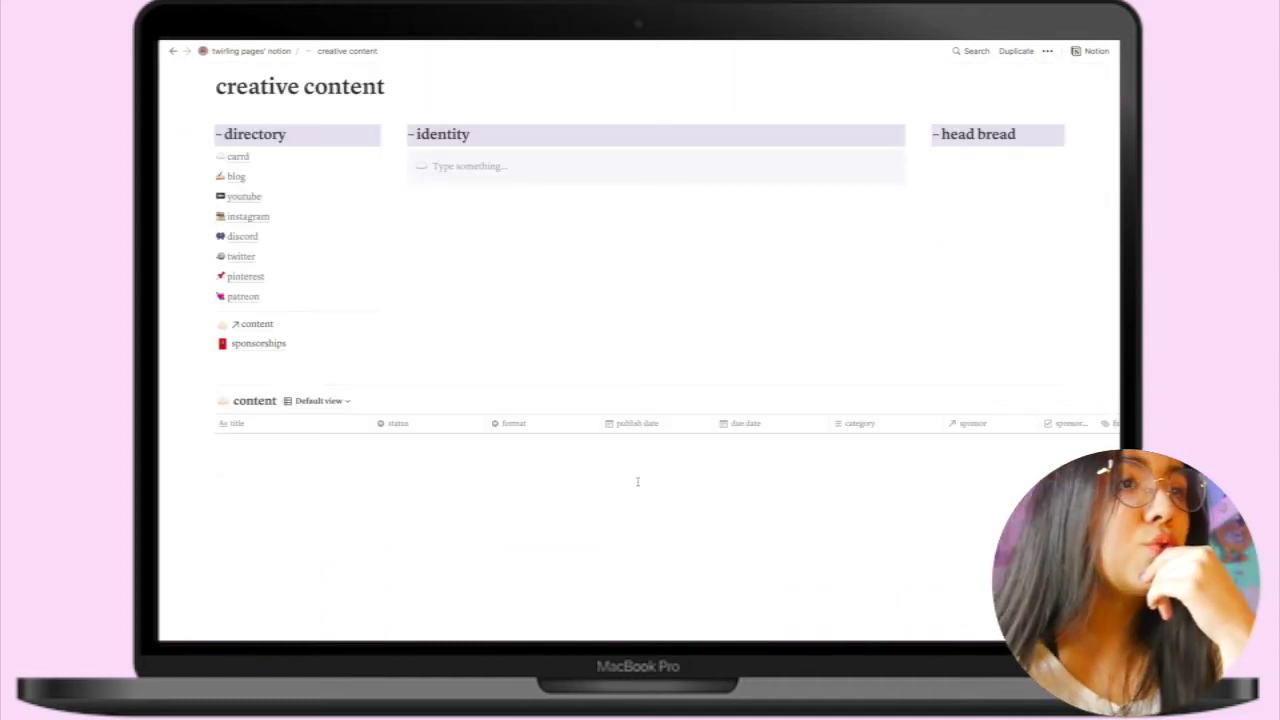
scroll(637, 482, "up", 3)
scroll(637, 482, "down", 3)
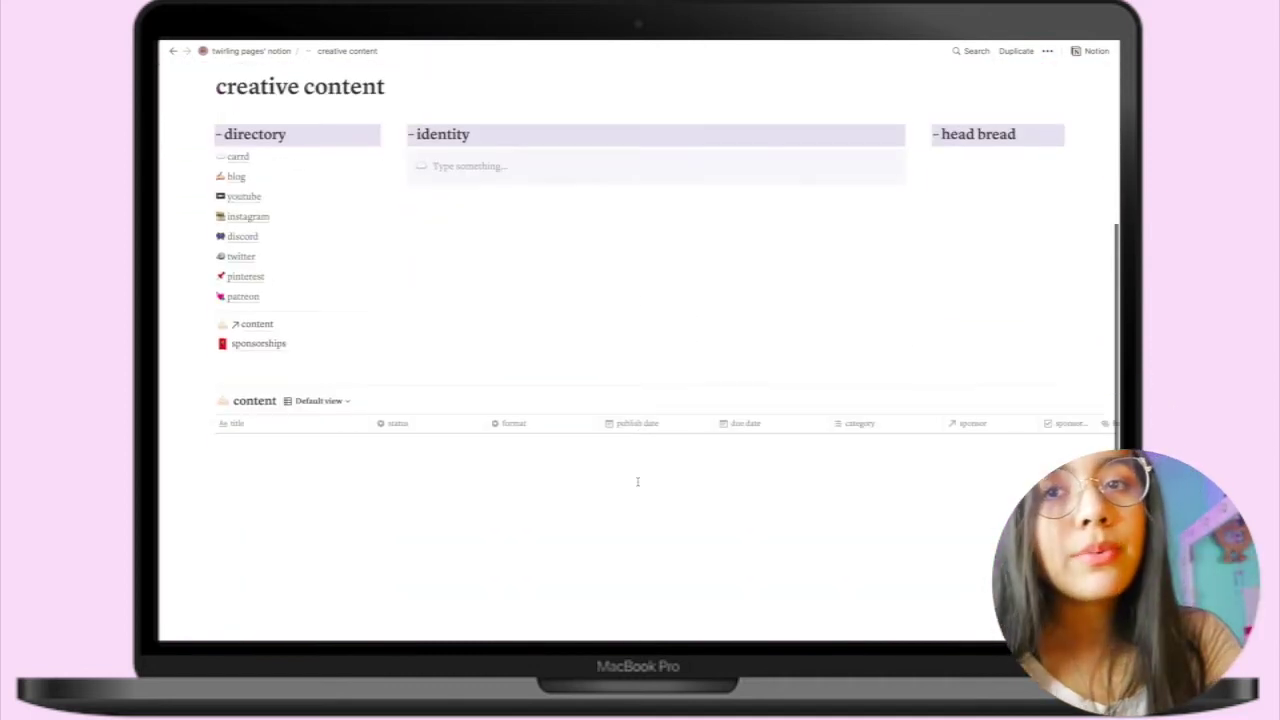
scroll(637, 482, "up", 3)
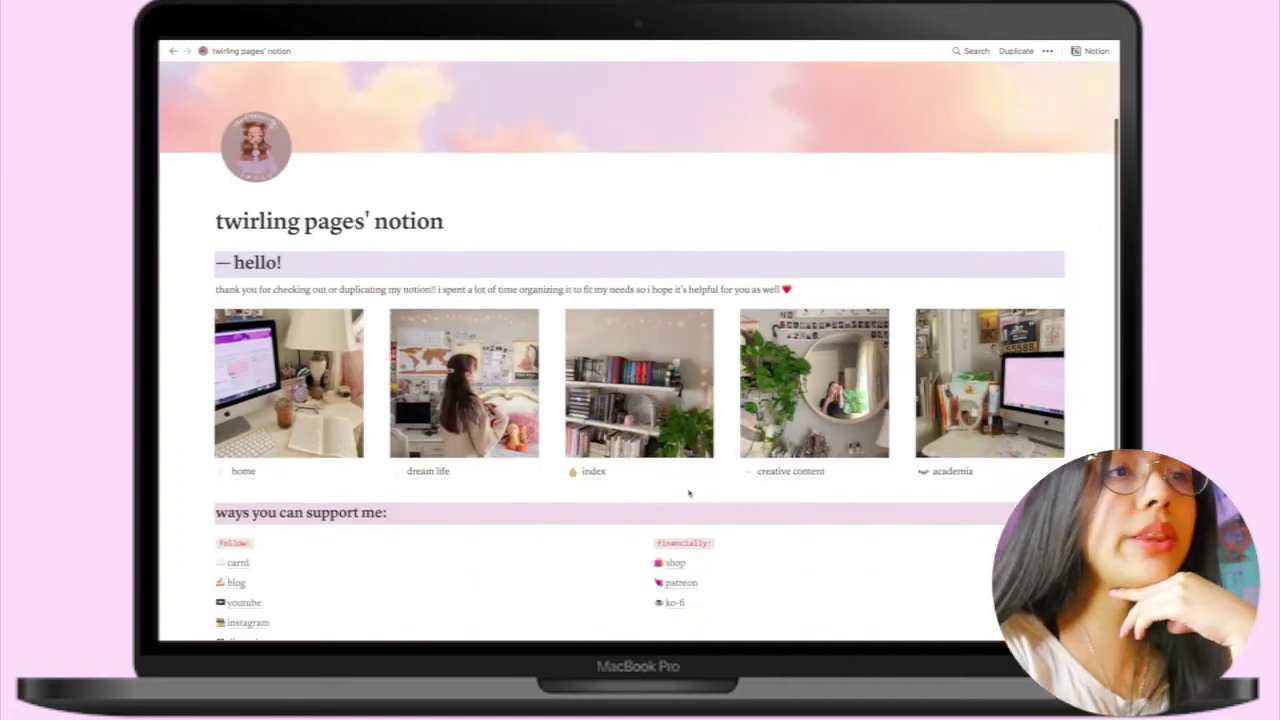
Open the academia page, look through its guide, courses, assignments, playlist and resources, and return to the twirling pages' notion page
left_click(946, 466)
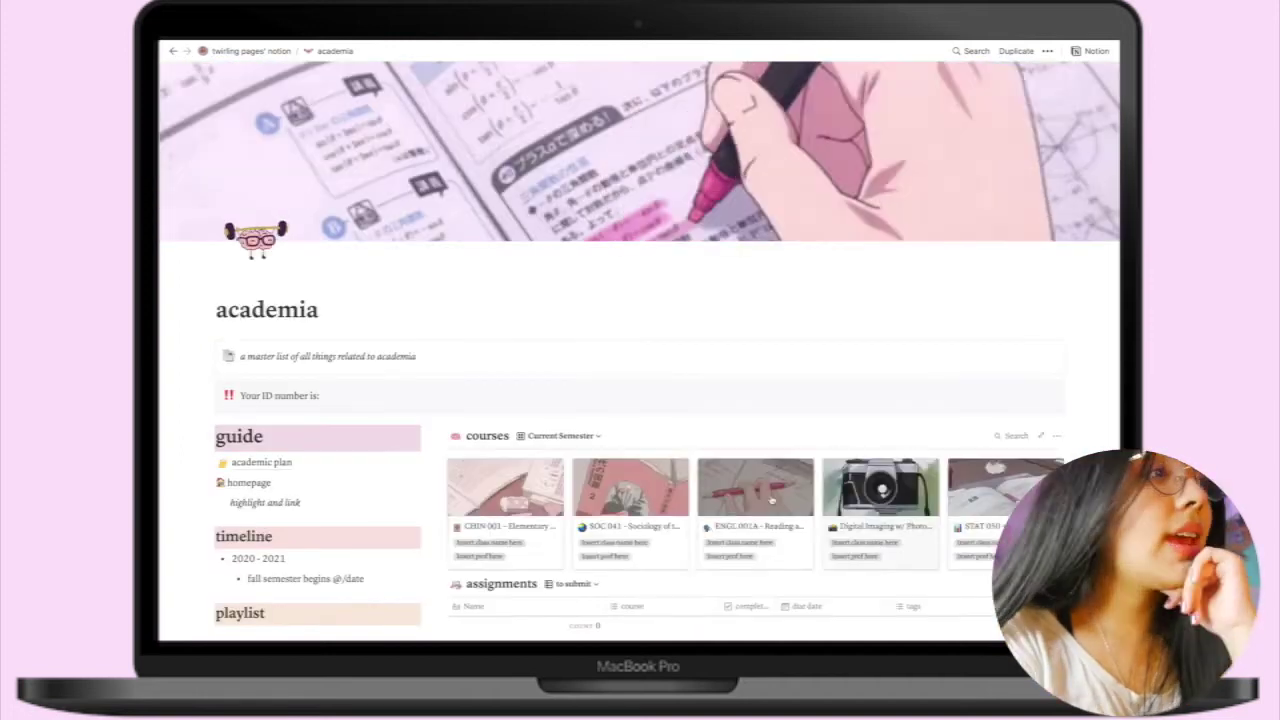
scroll(611, 489, "down", 2)
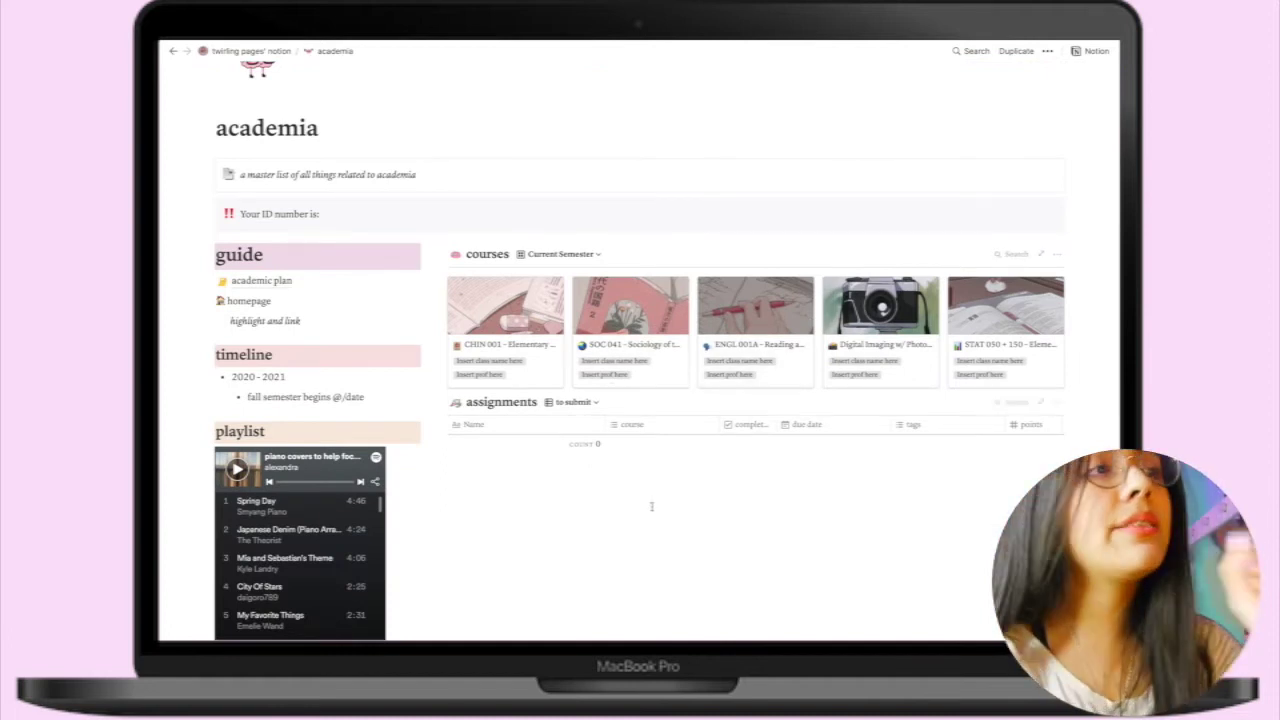
scroll(609, 552, "down", 2)
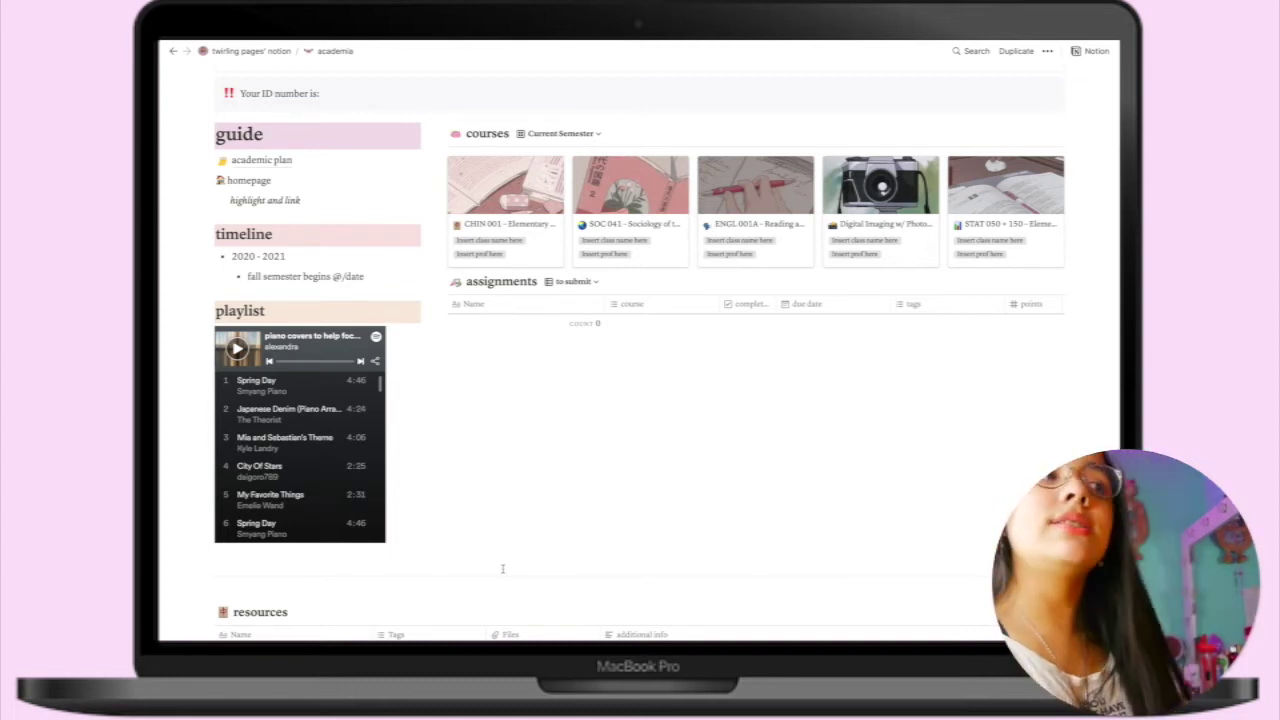
scroll(503, 568, "up", 1)
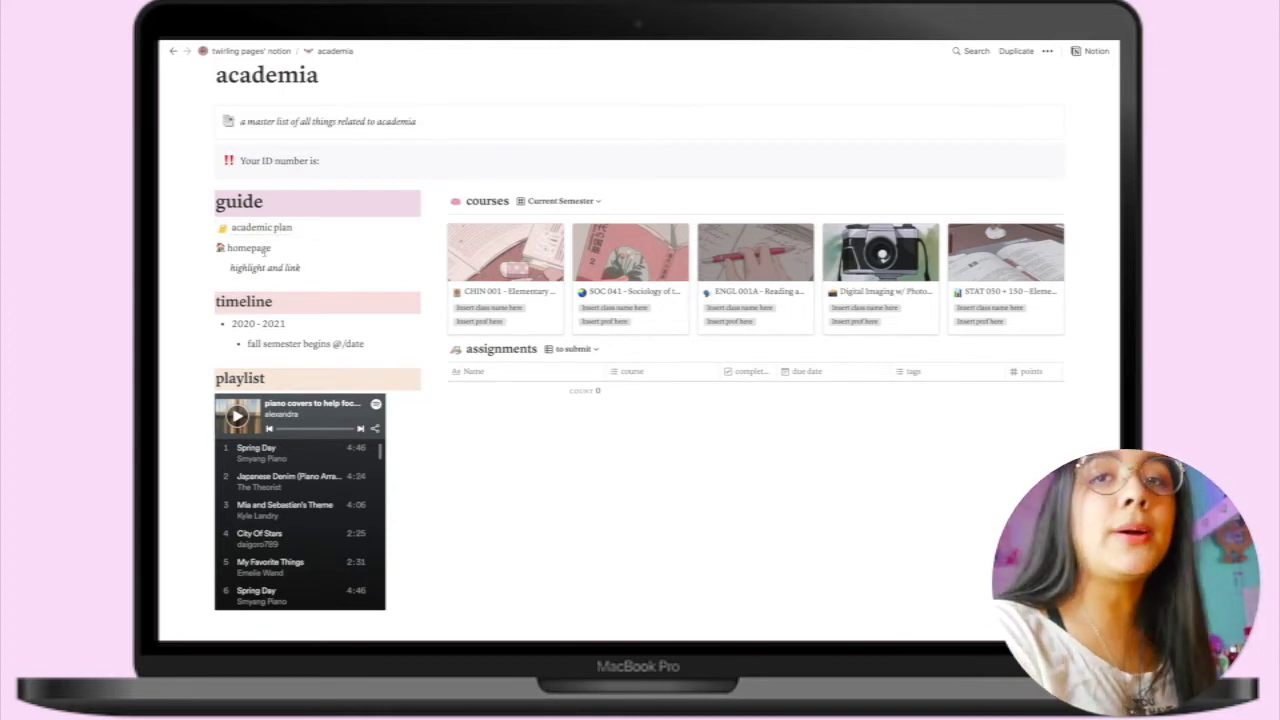
scroll(287, 284, "down", 1)
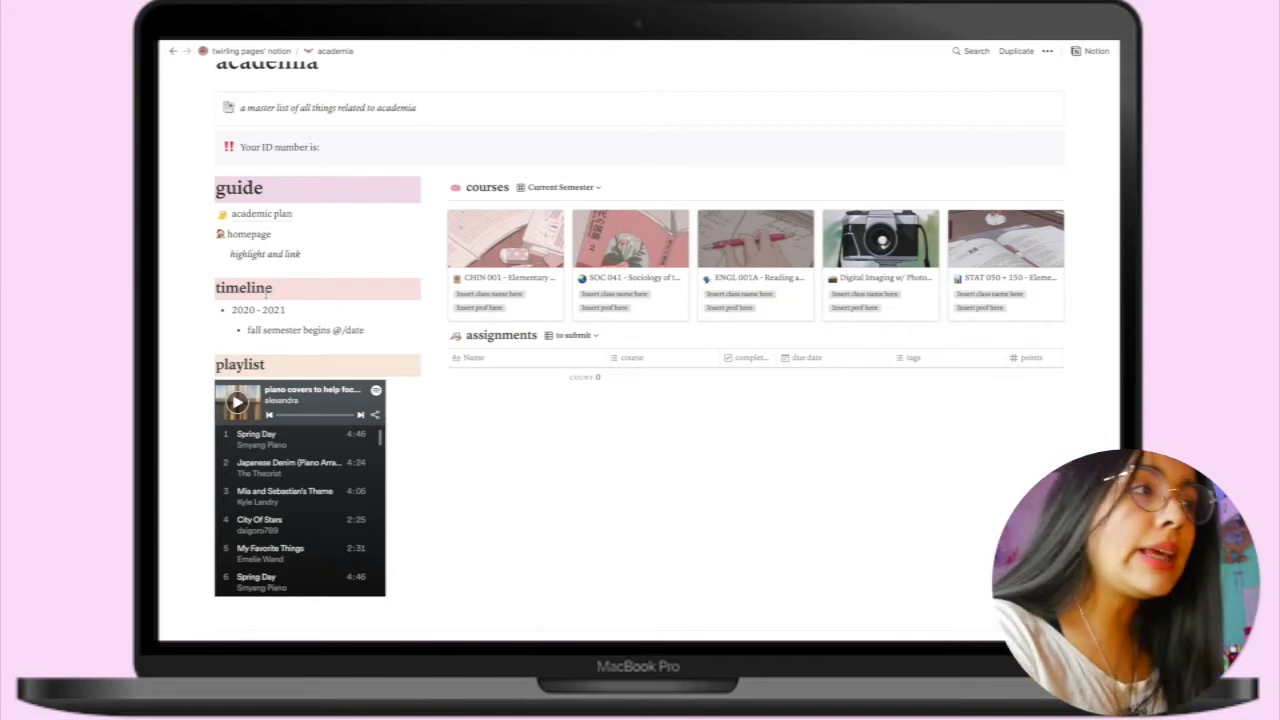
scroll(341, 385, "down", 4)
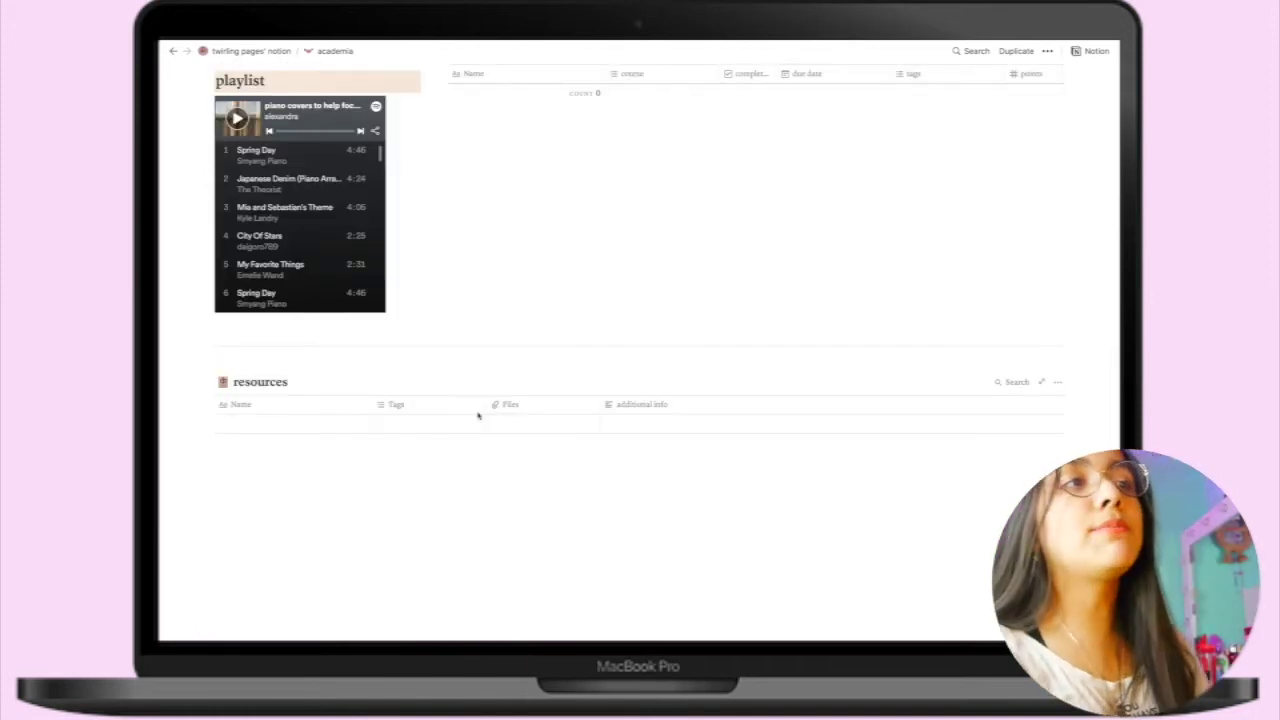
scroll(564, 305, "up", 1)
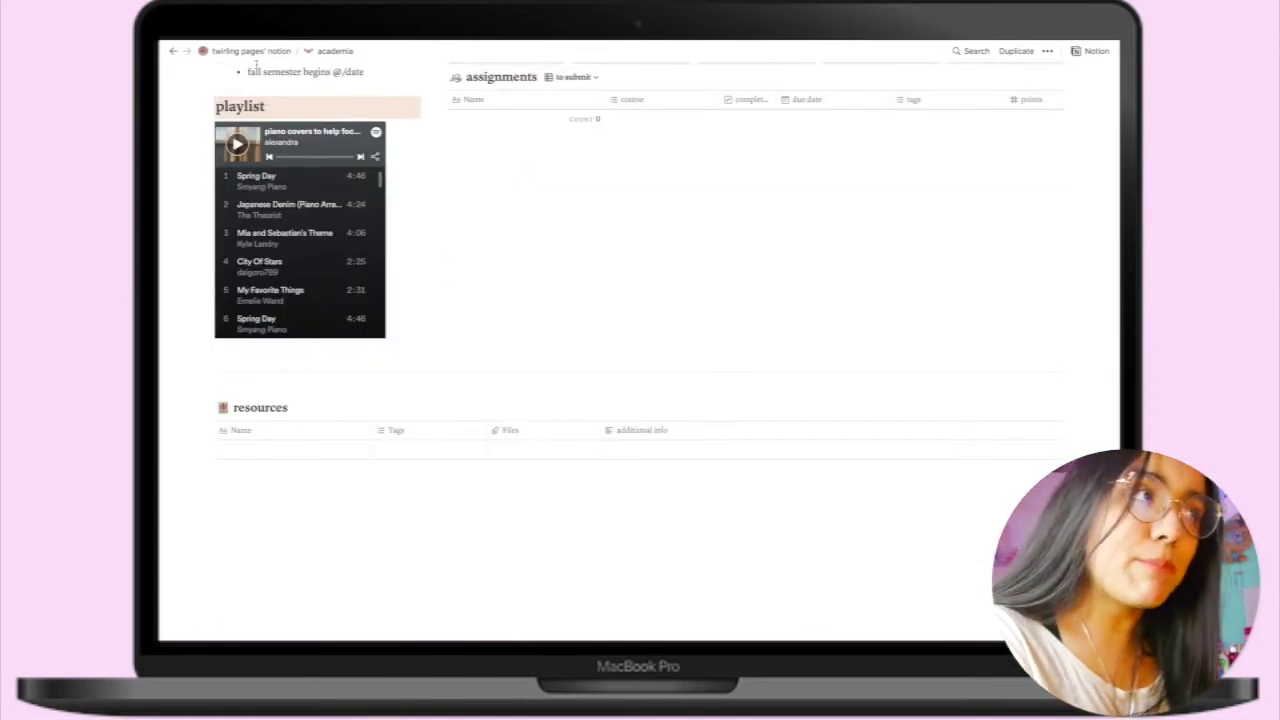
left_click(251, 52)
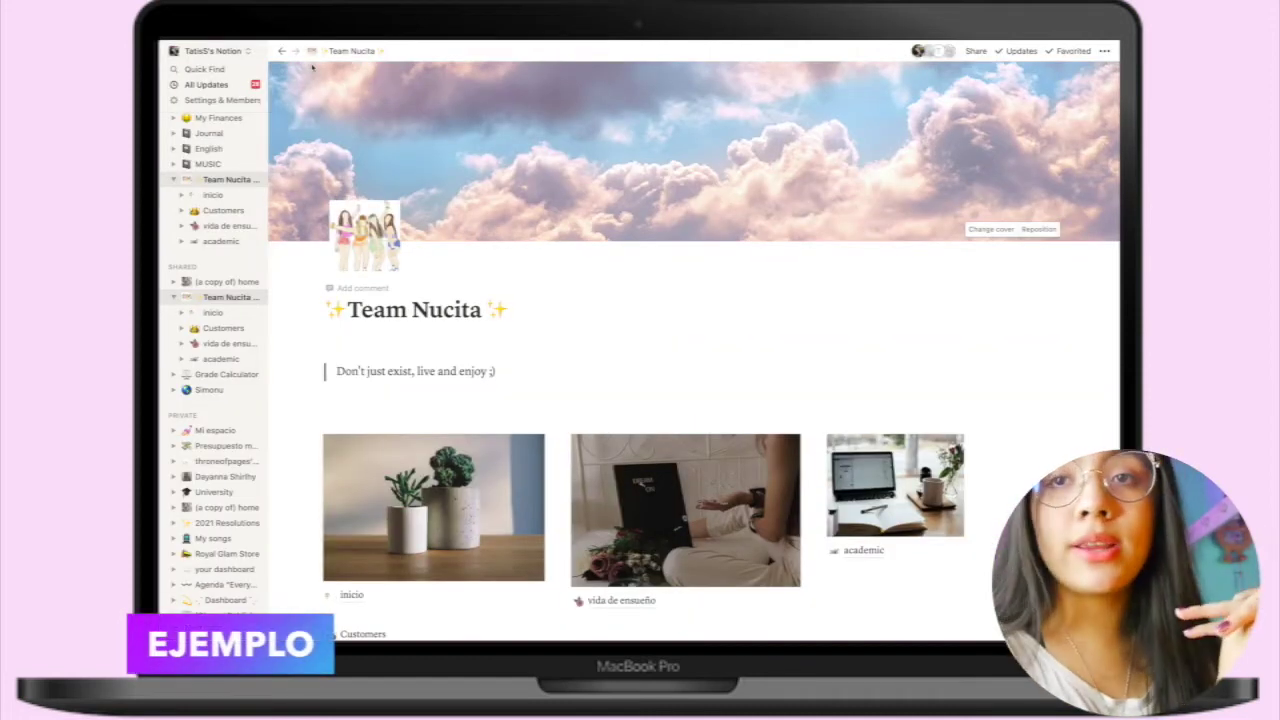
Open the academic page from Team Nucita and look through its schedule, monthly calendar, playlist and assignments table
scroll(715, 307, "down", 2)
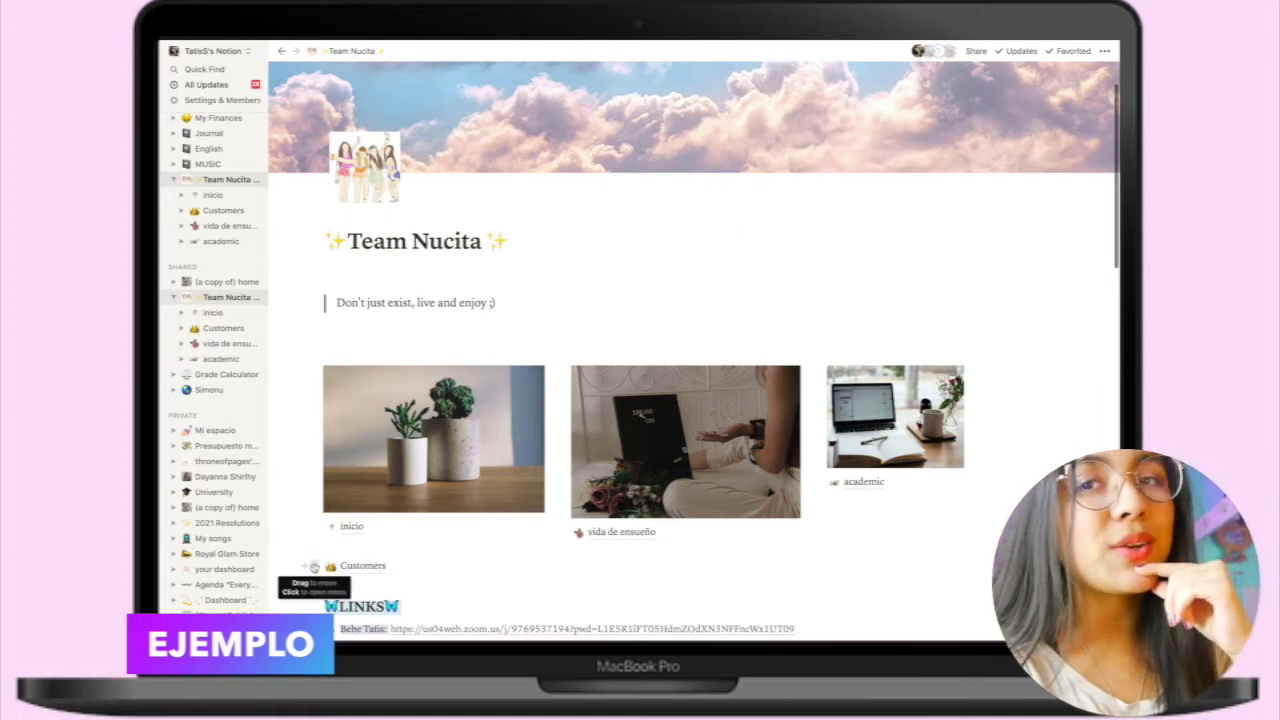
left_click(856, 487)
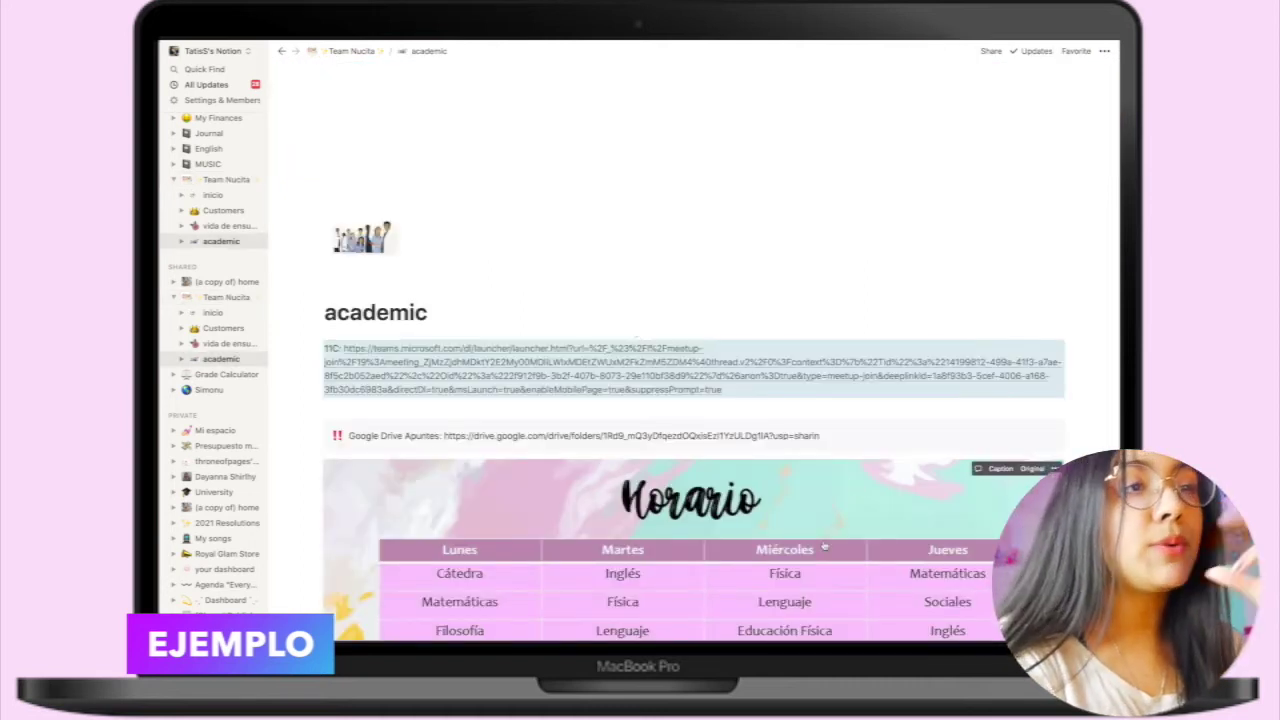
scroll(800, 420, "down", 3)
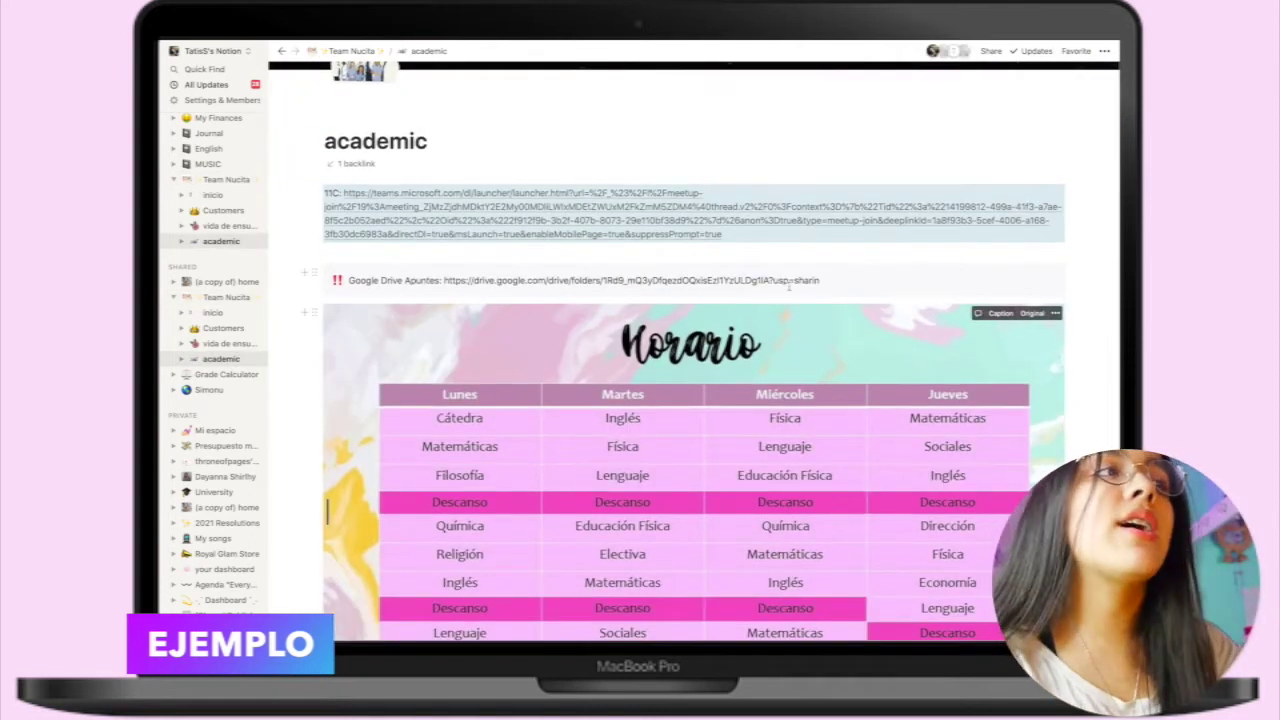
scroll(700, 320, "down", 10)
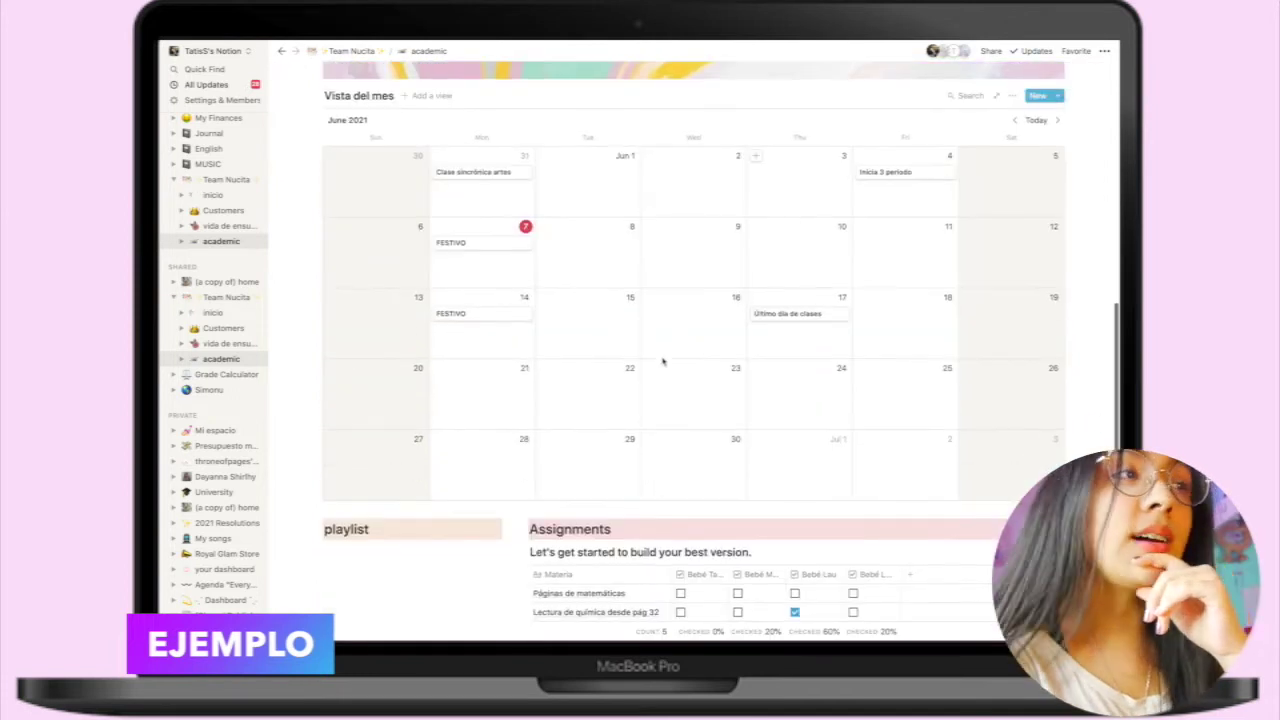
scroll(663, 362, "down", 5)
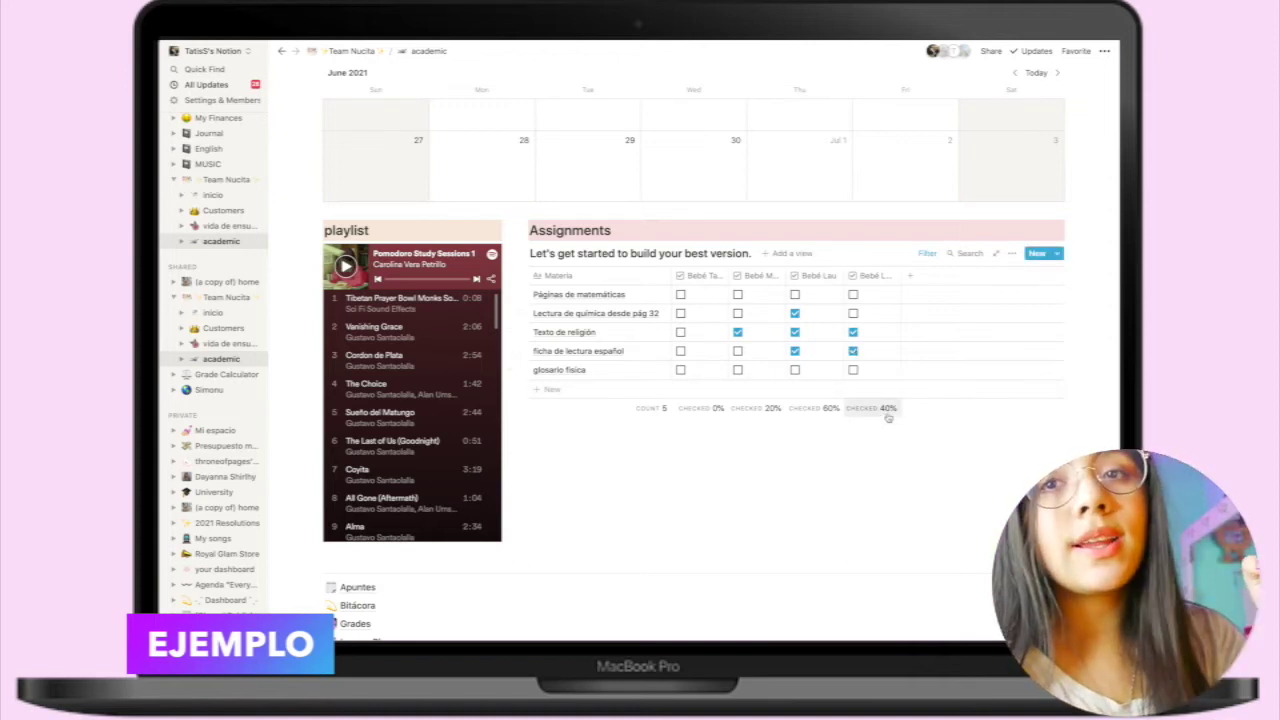
Uncheck "ficha de lectura español" in the last checkbox column, and switch that column's calculation to Percent unchecked and back to Percent checked
left_click(853, 351)
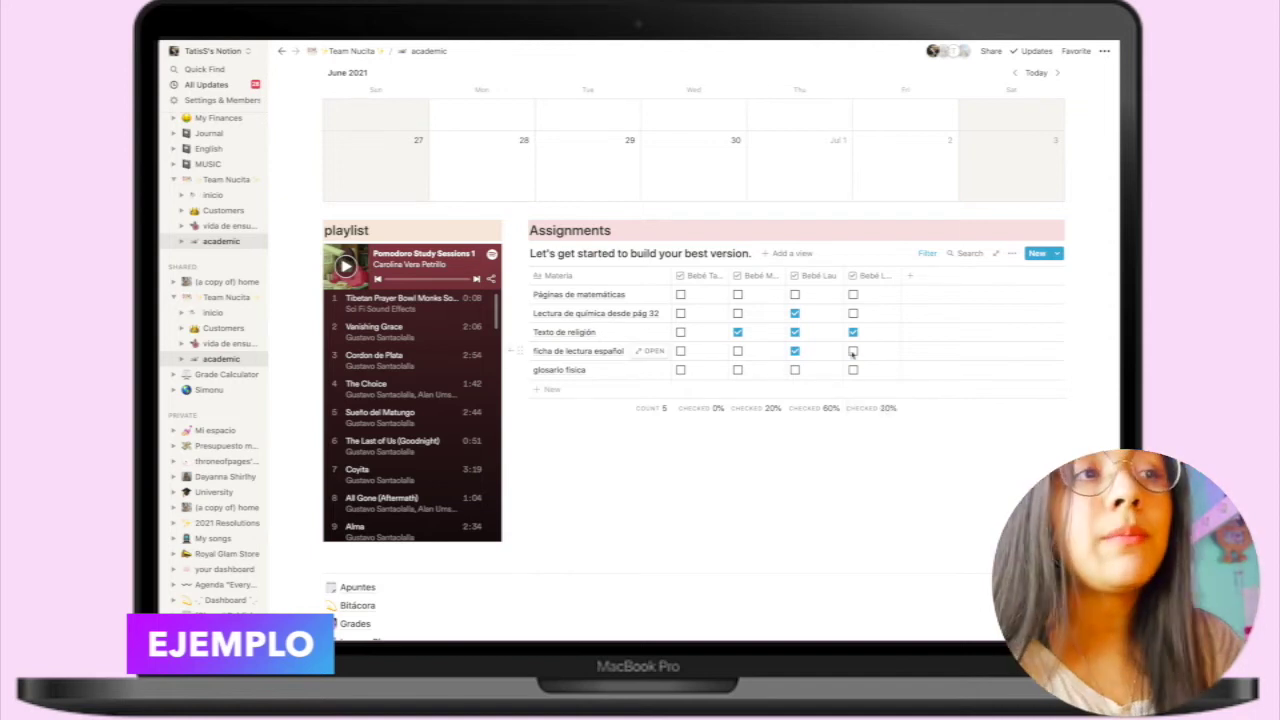
left_click(874, 408)
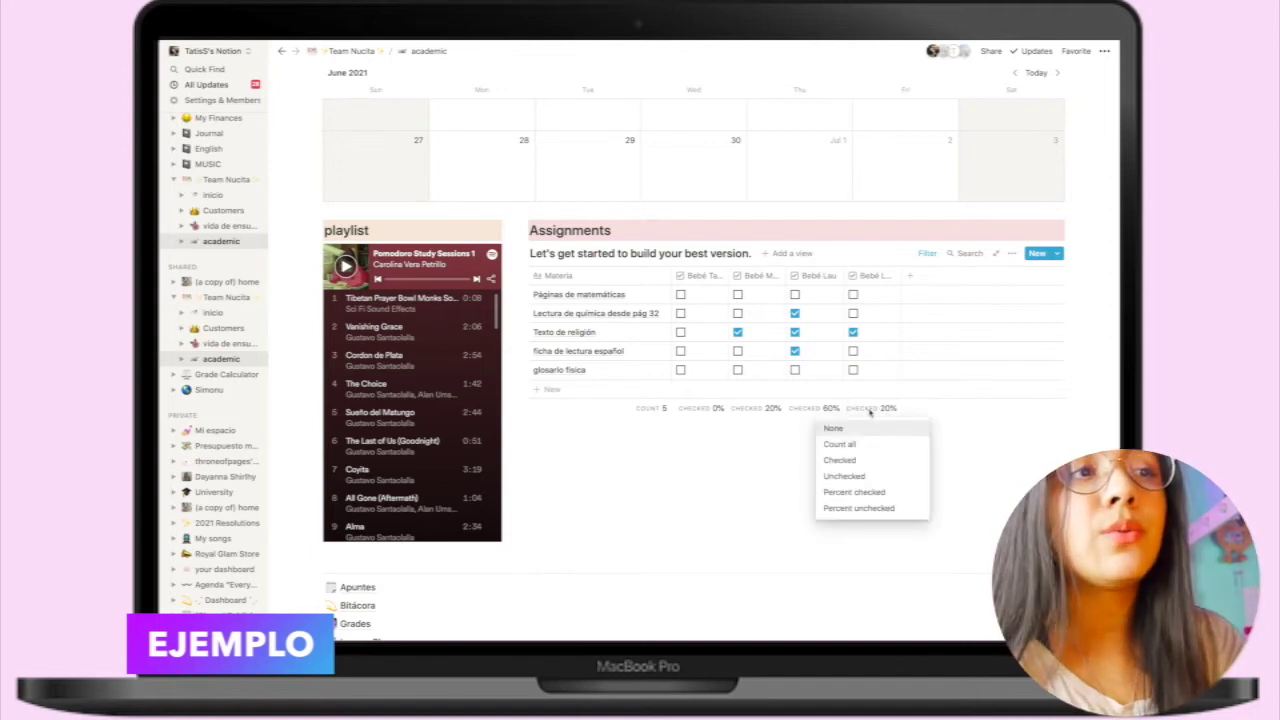
left_click(862, 508)
left_click(884, 408)
left_click(869, 494)
Look over the academic page's class schedule image and the Vista del mes calendar again
scroll(740, 318, "up", 10)
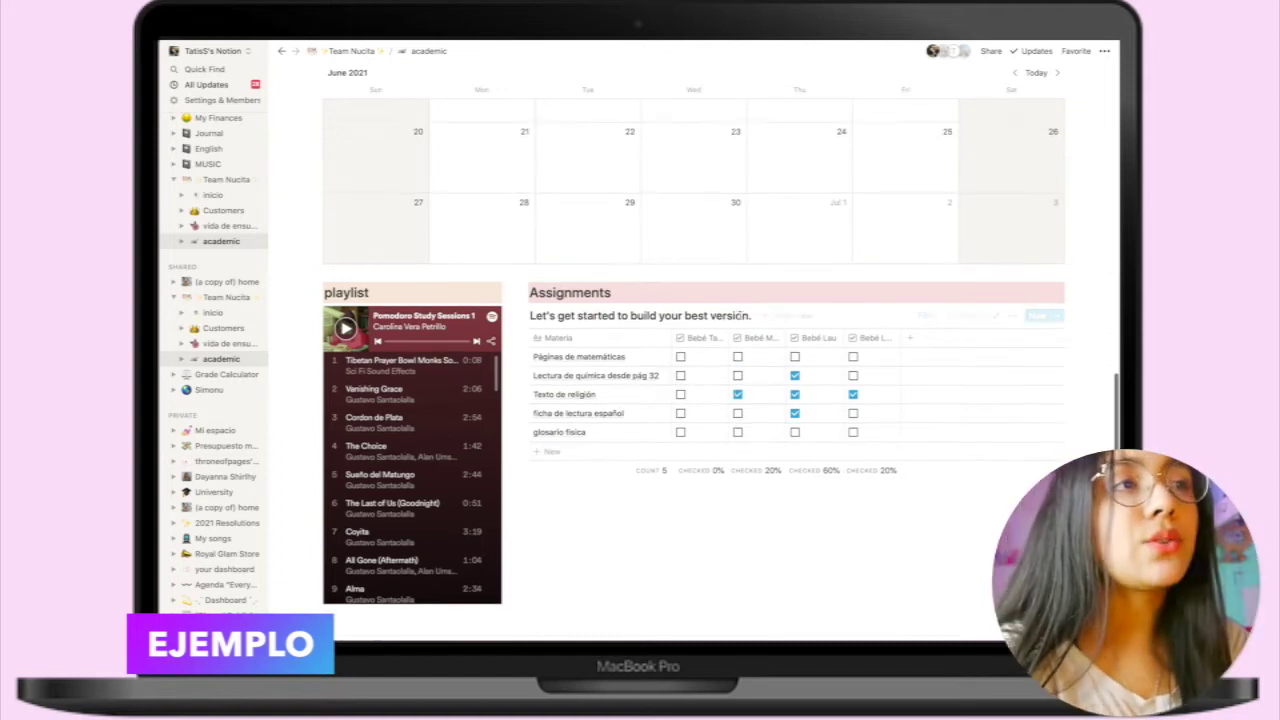
scroll(740, 318, "down", 5)
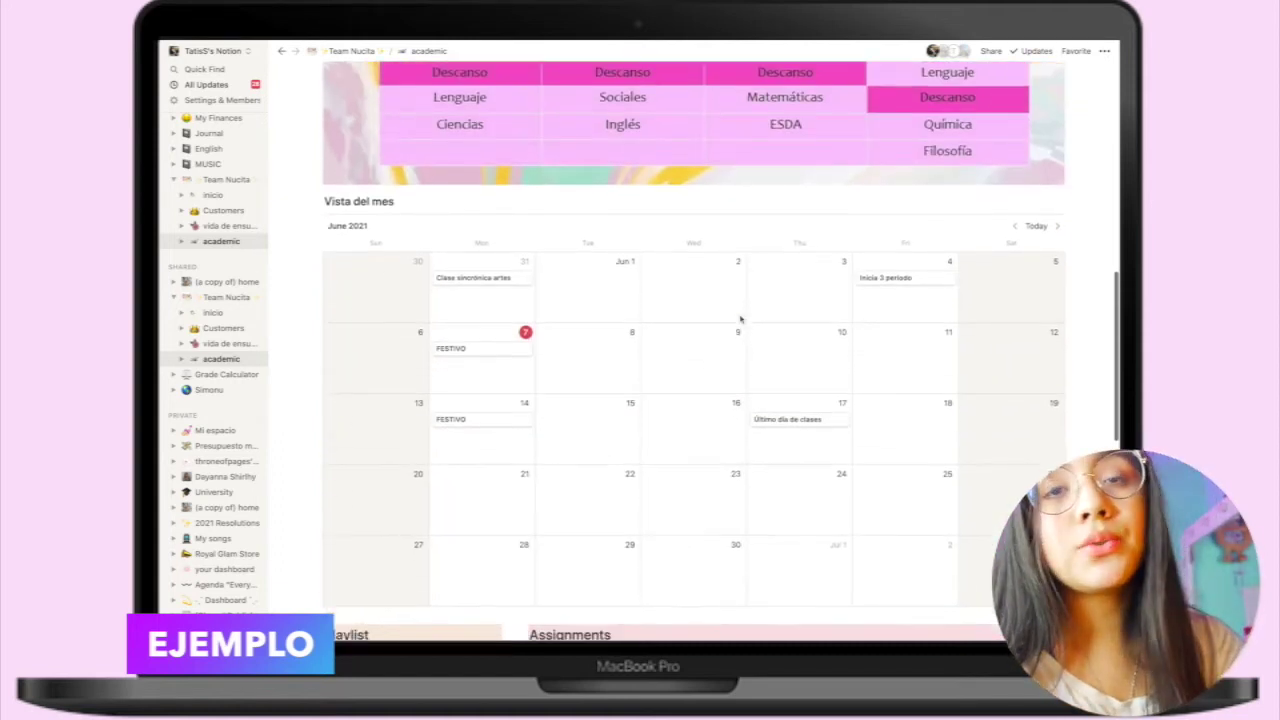
scroll(573, 279, "up", 1)
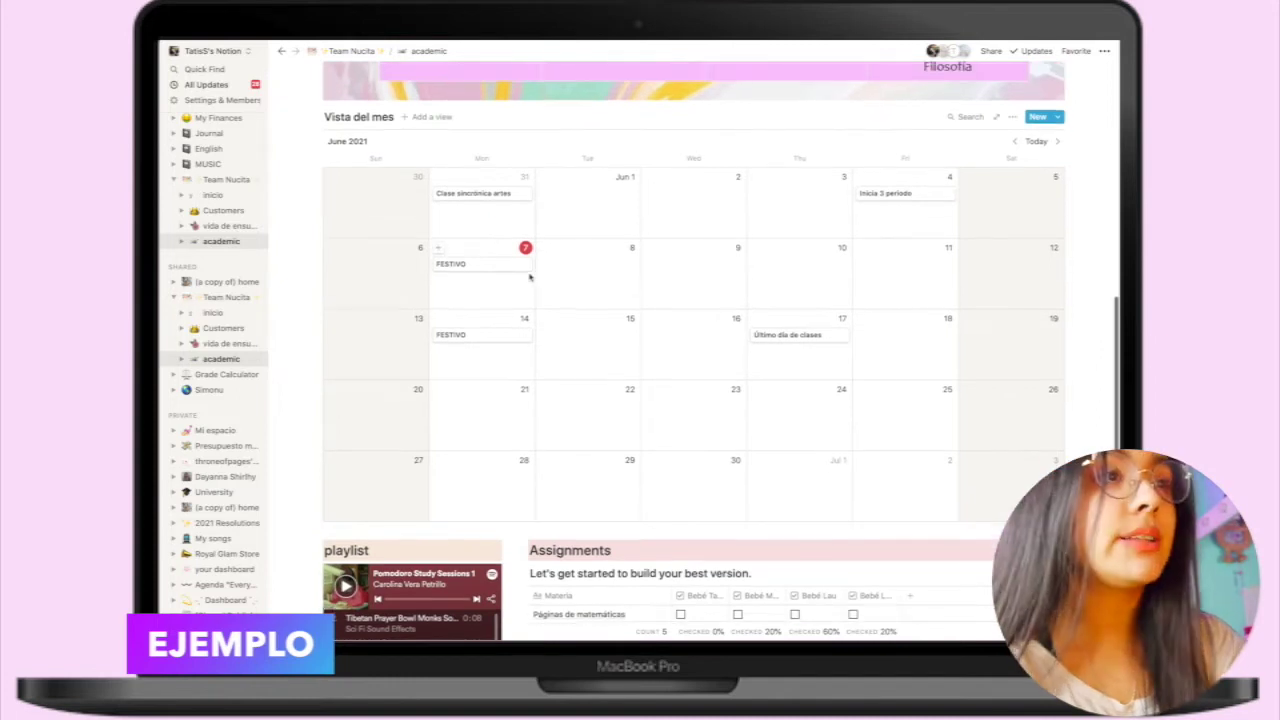
scroll(540, 278, "down", 3)
scroll(620, 380, "up", 6)
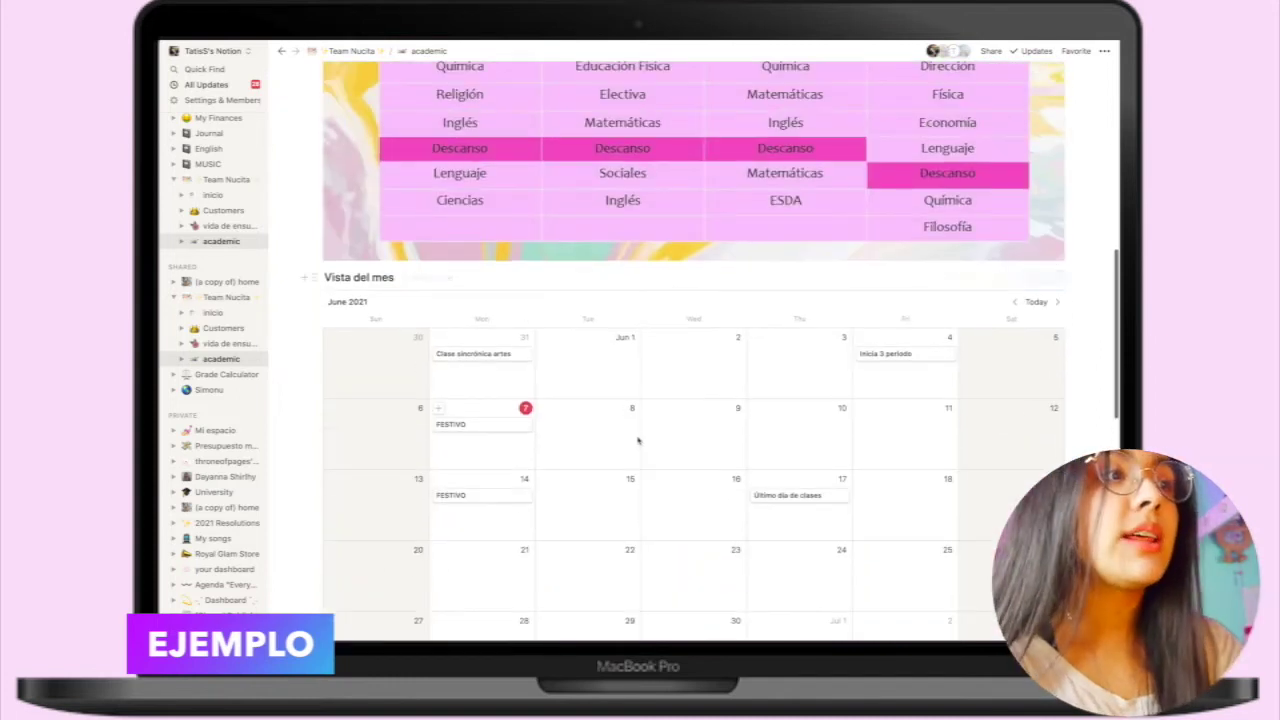
left_click(586, 440)
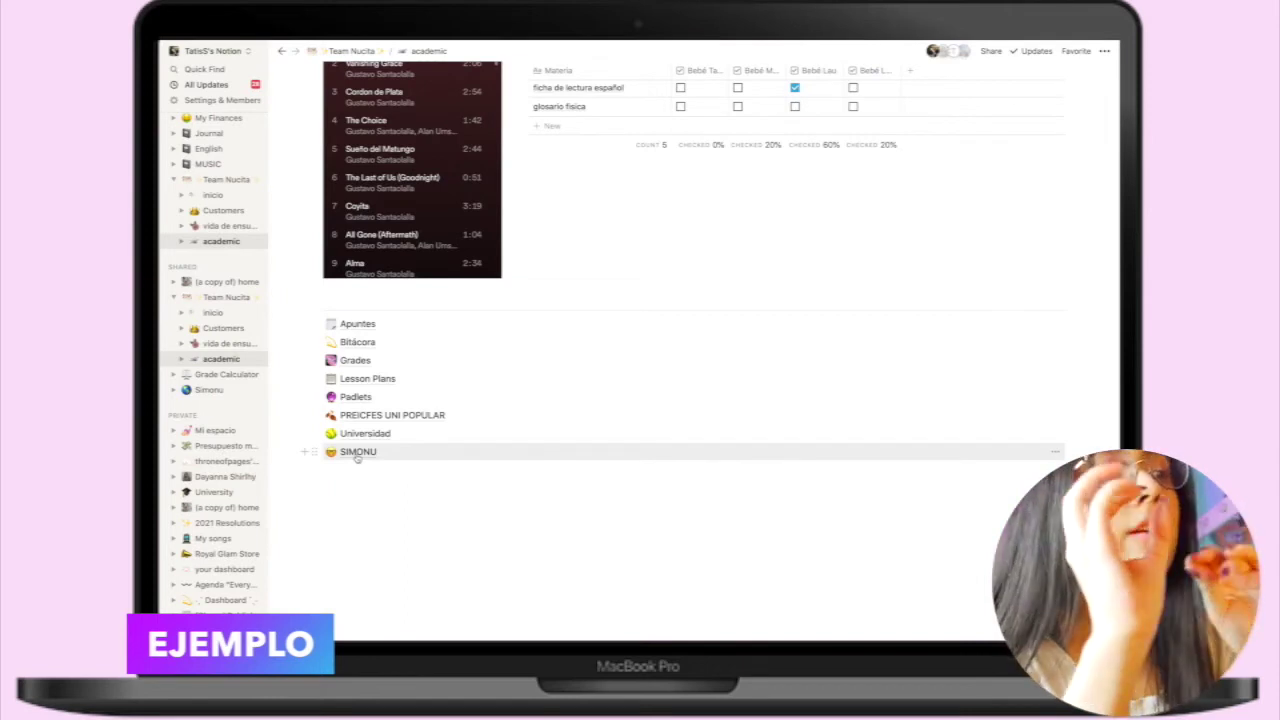
Add a new untitled sub-page below SIMONU in the academic page's list, and return to the academic page
left_click(316, 482)
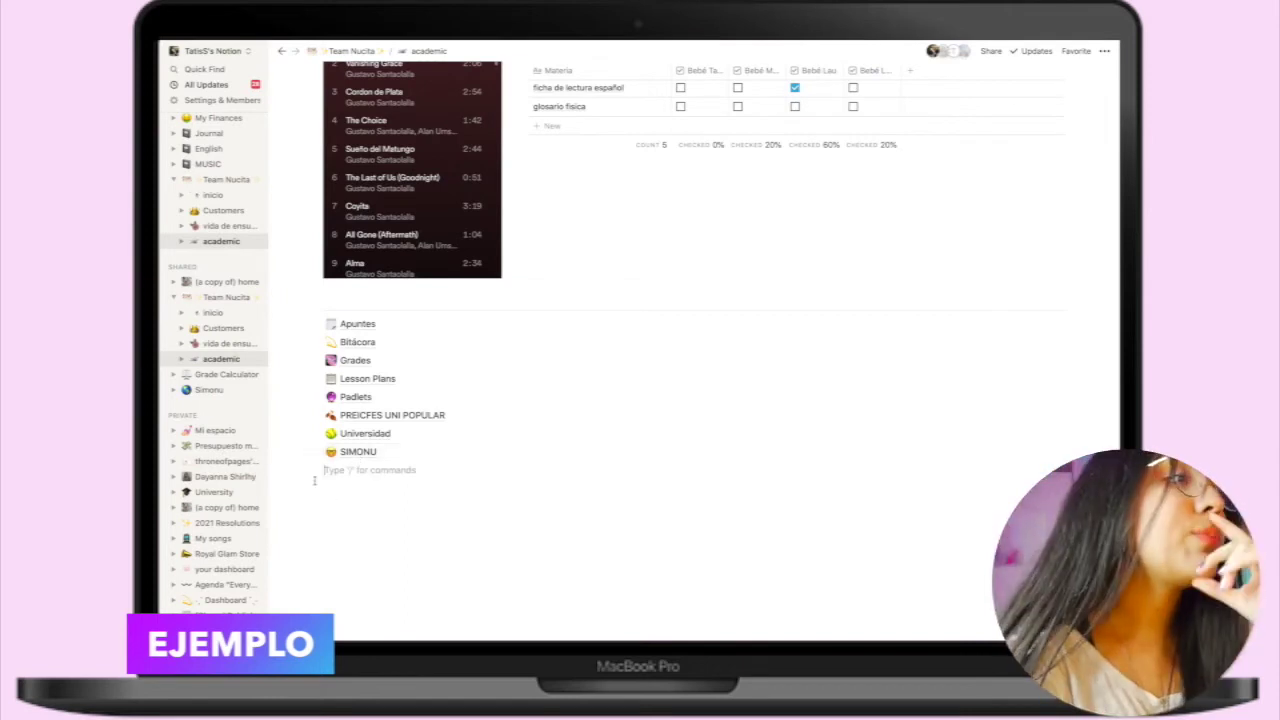
type("/")
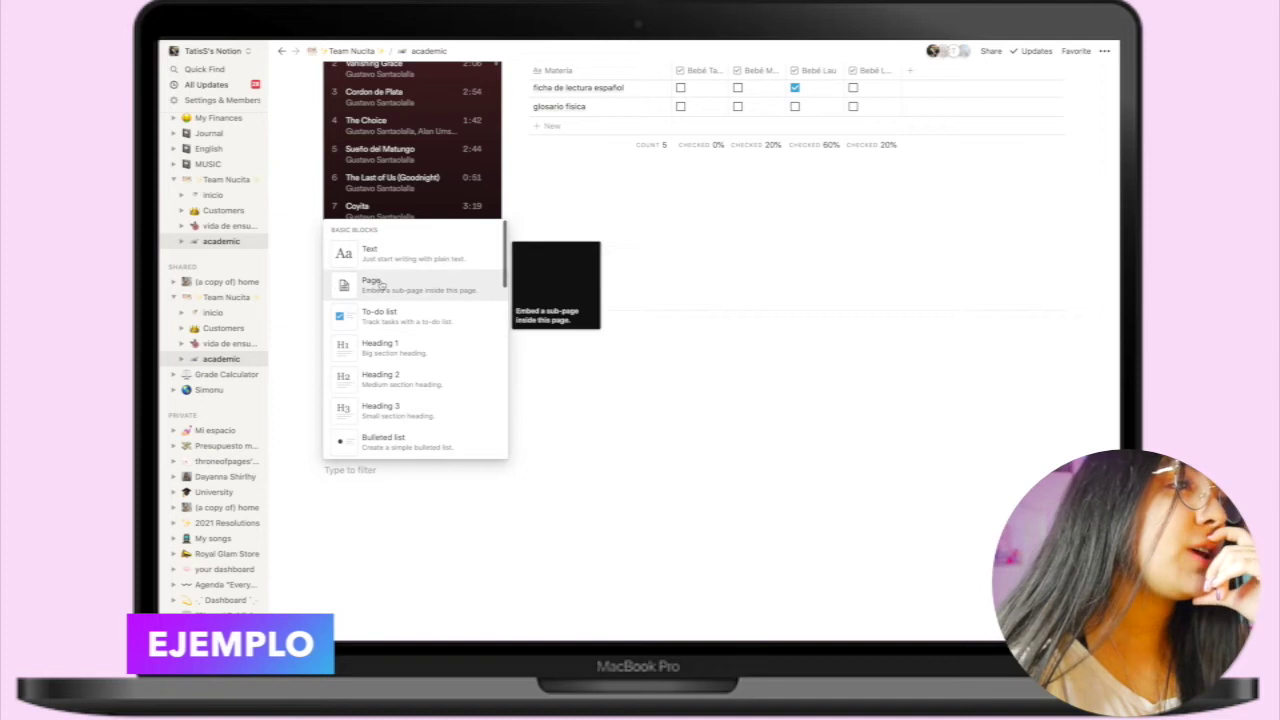
left_click(372, 281)
left_click(425, 50)
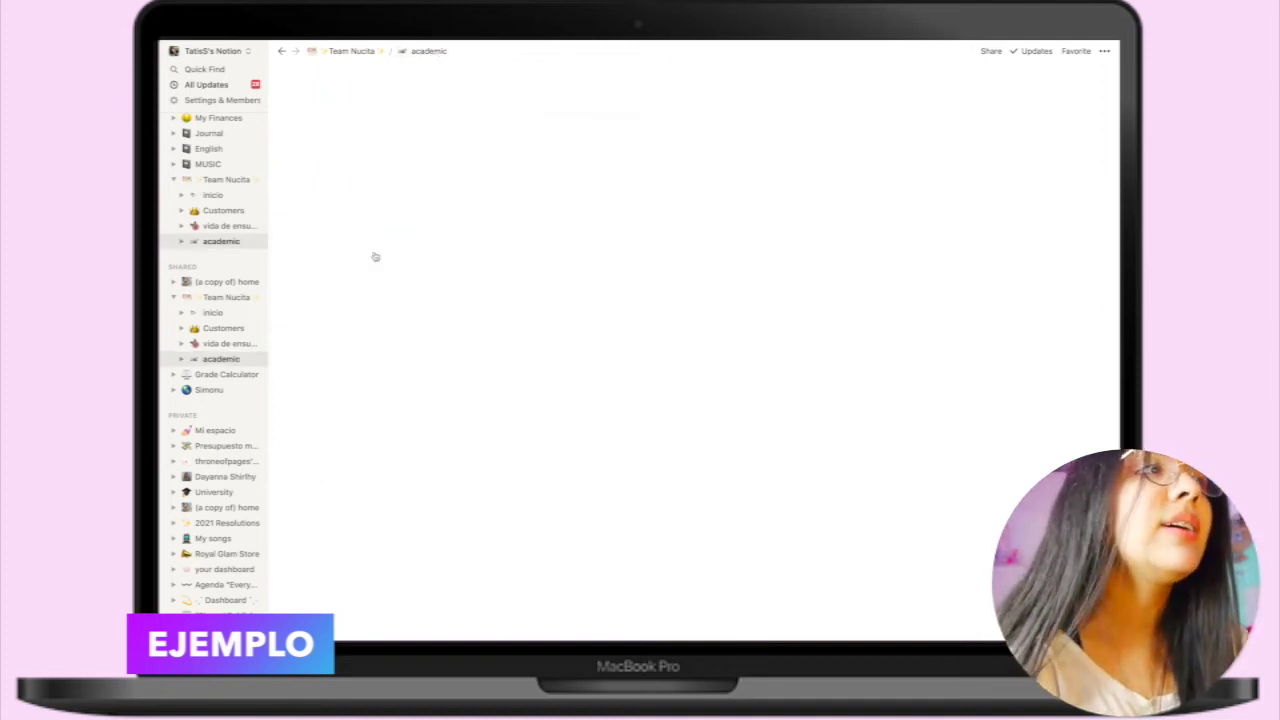
scroll(370, 352, "down", 15)
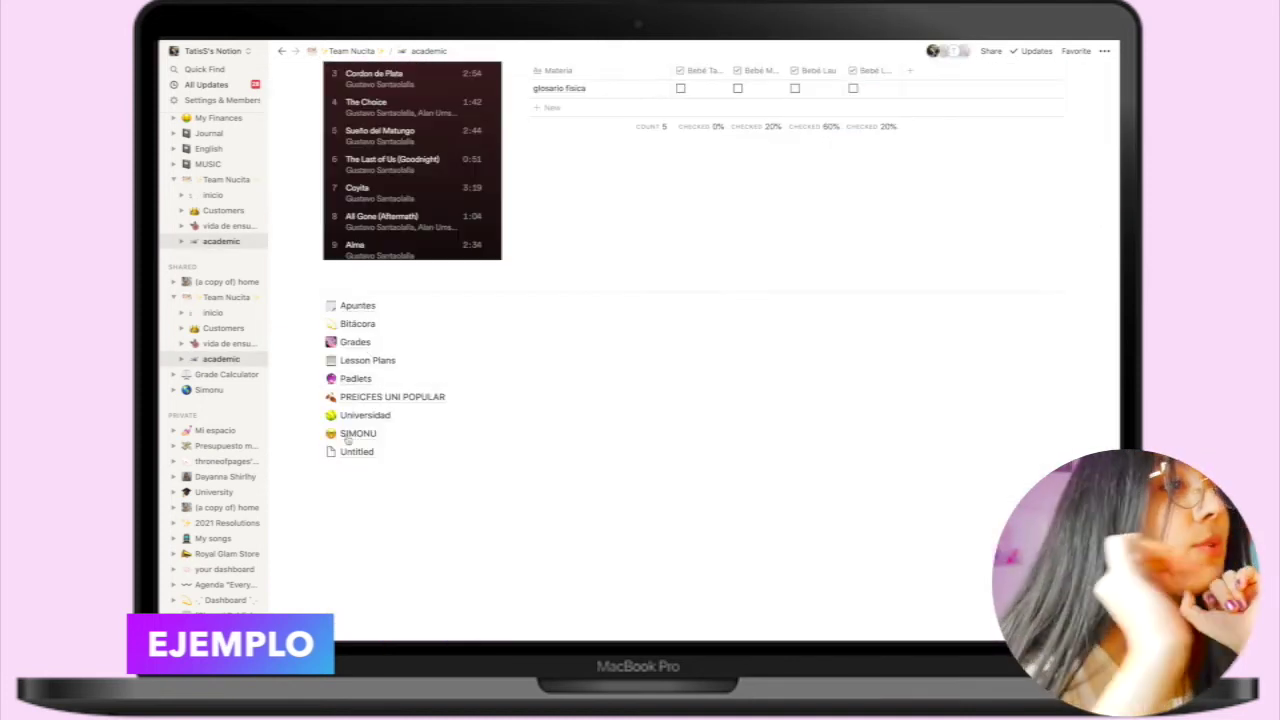
Open the SIMONU sub-page and look over its meeting link and notes
left_click(345, 432)
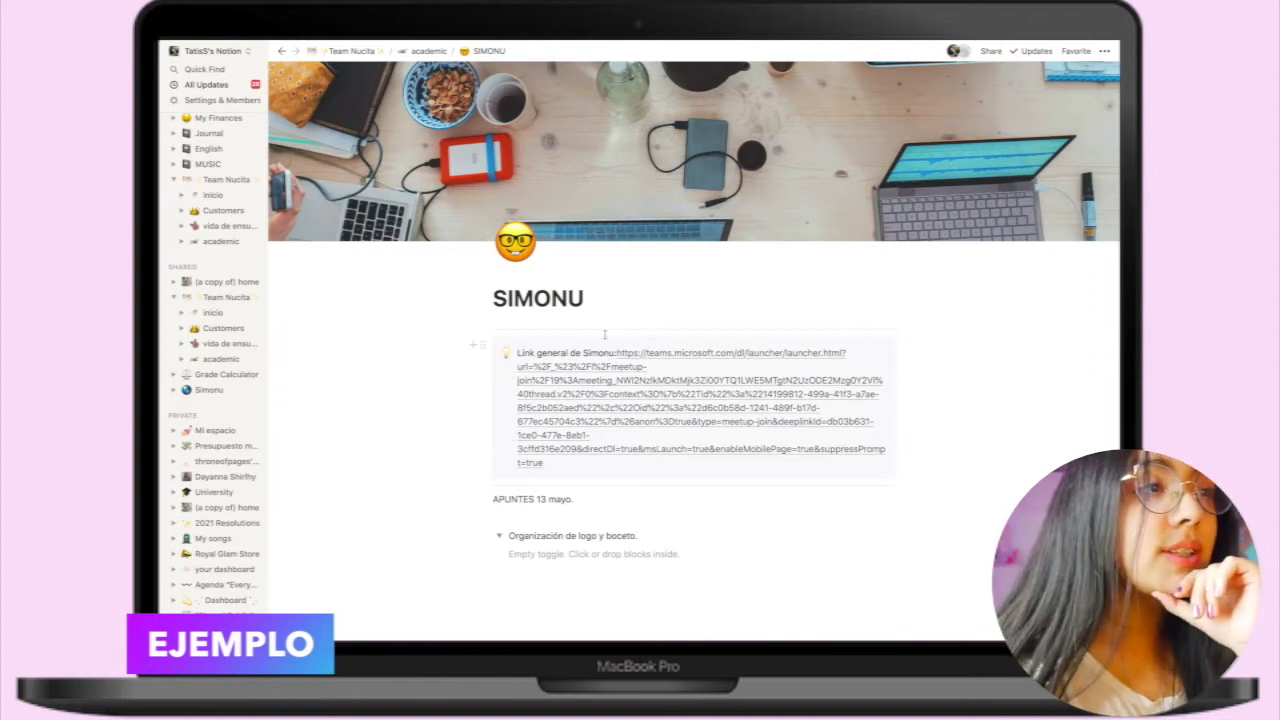
scroll(650, 380, "down", 2)
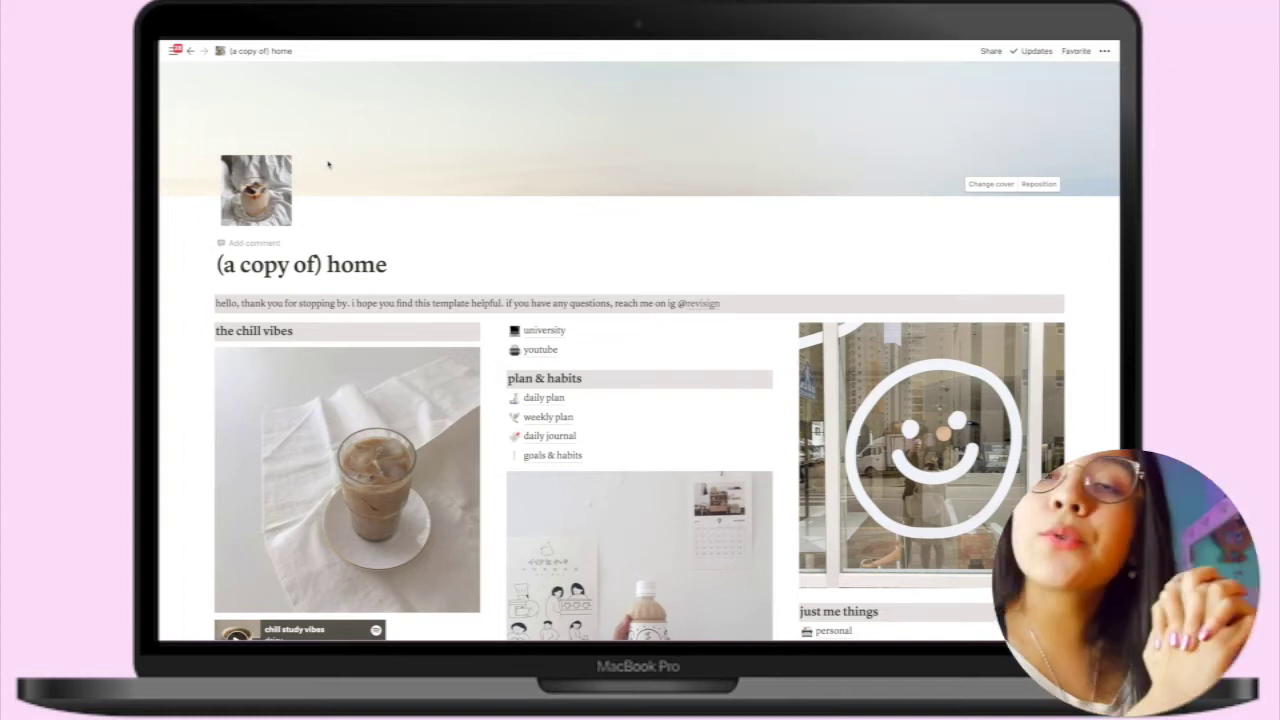
Look over the (a copy of) home template, and view the Pre-Uni Tasks and Semester Directory pages under university
scroll(818, 500, "down", 8)
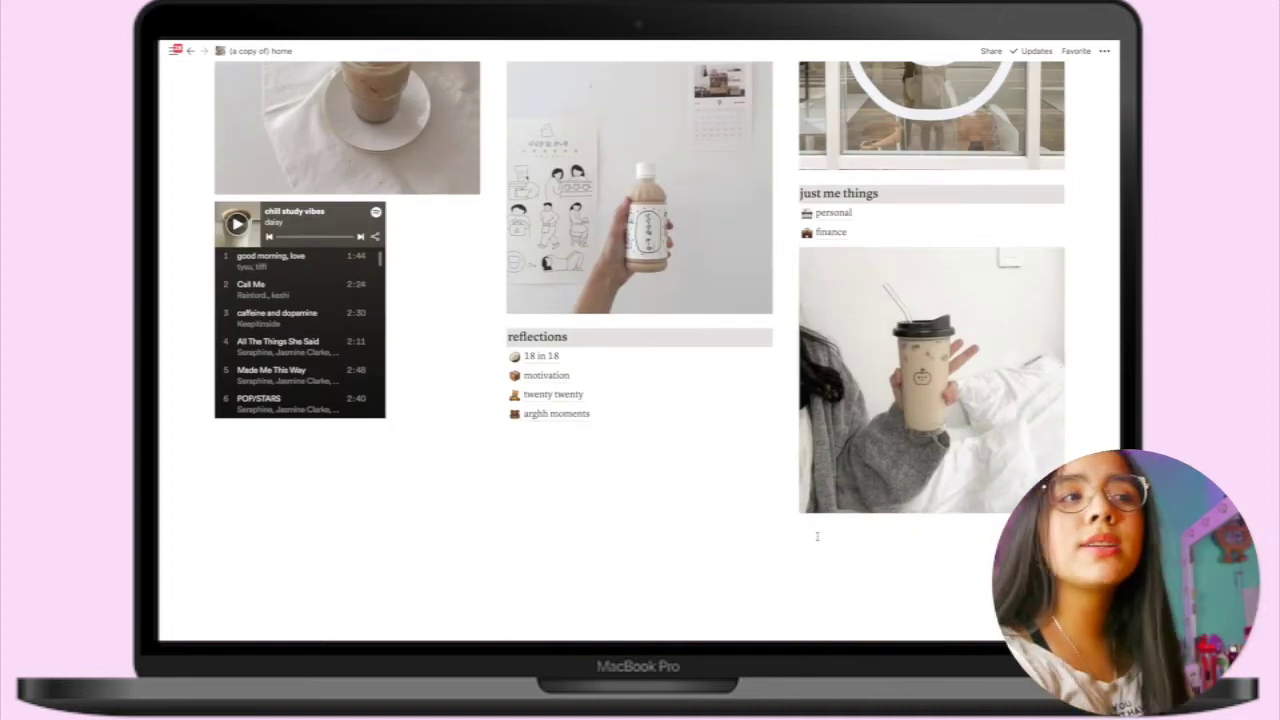
scroll(817, 536, "up", 7)
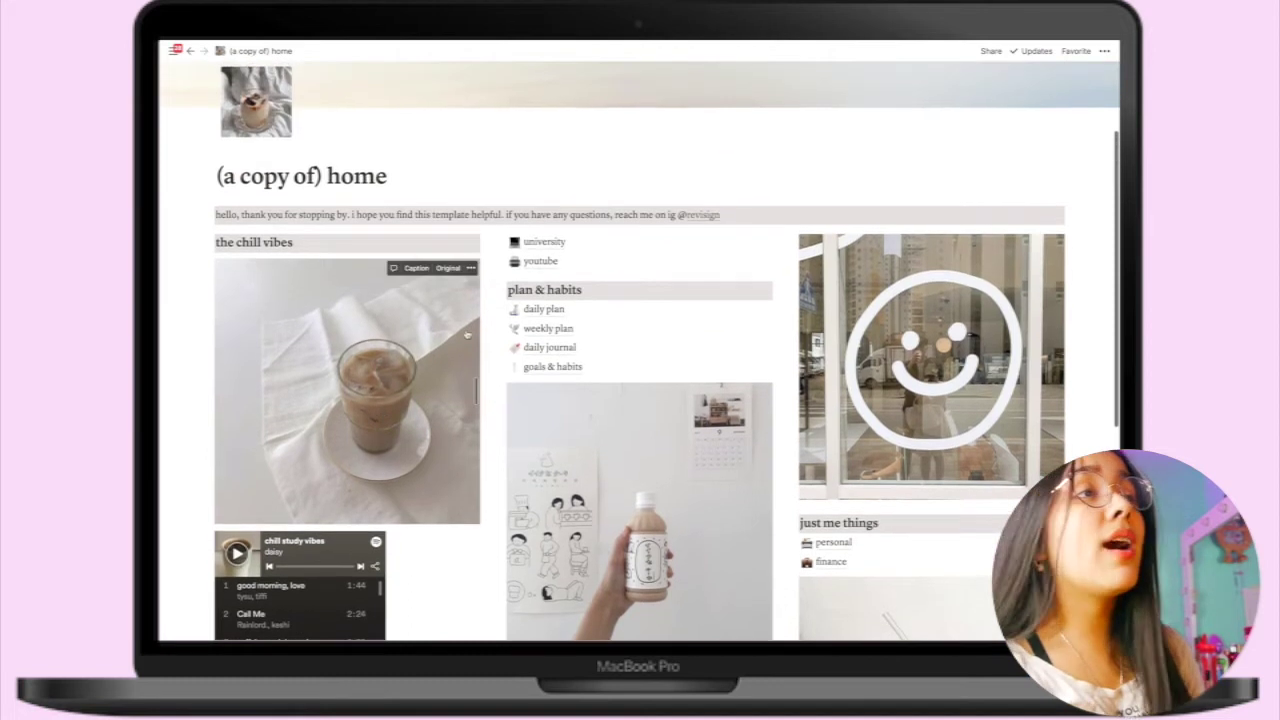
left_click(555, 241)
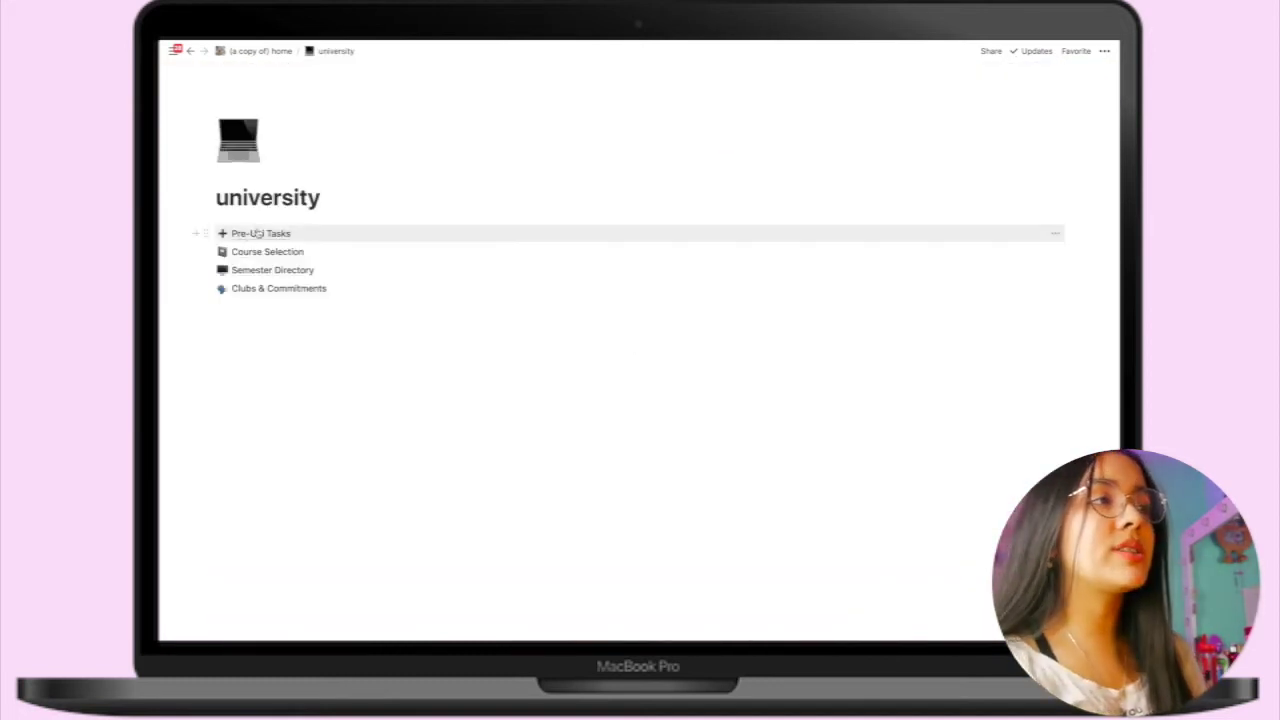
left_click(257, 233)
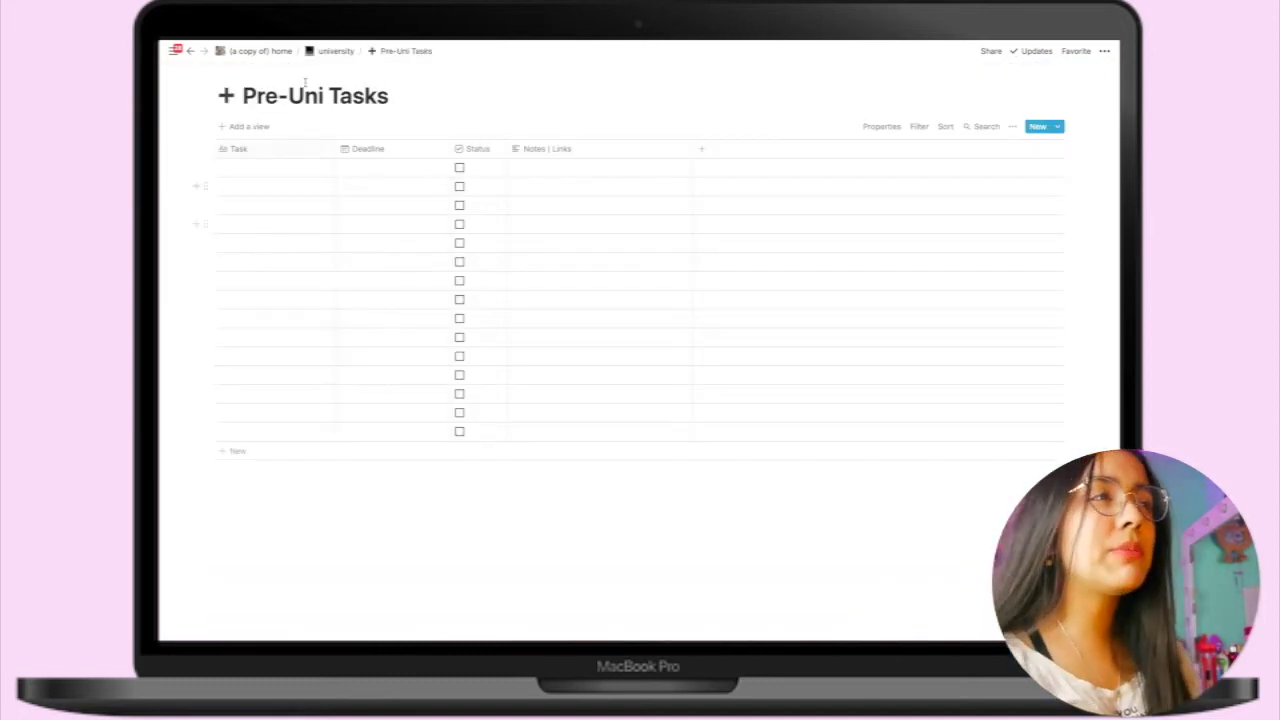
left_click(336, 50)
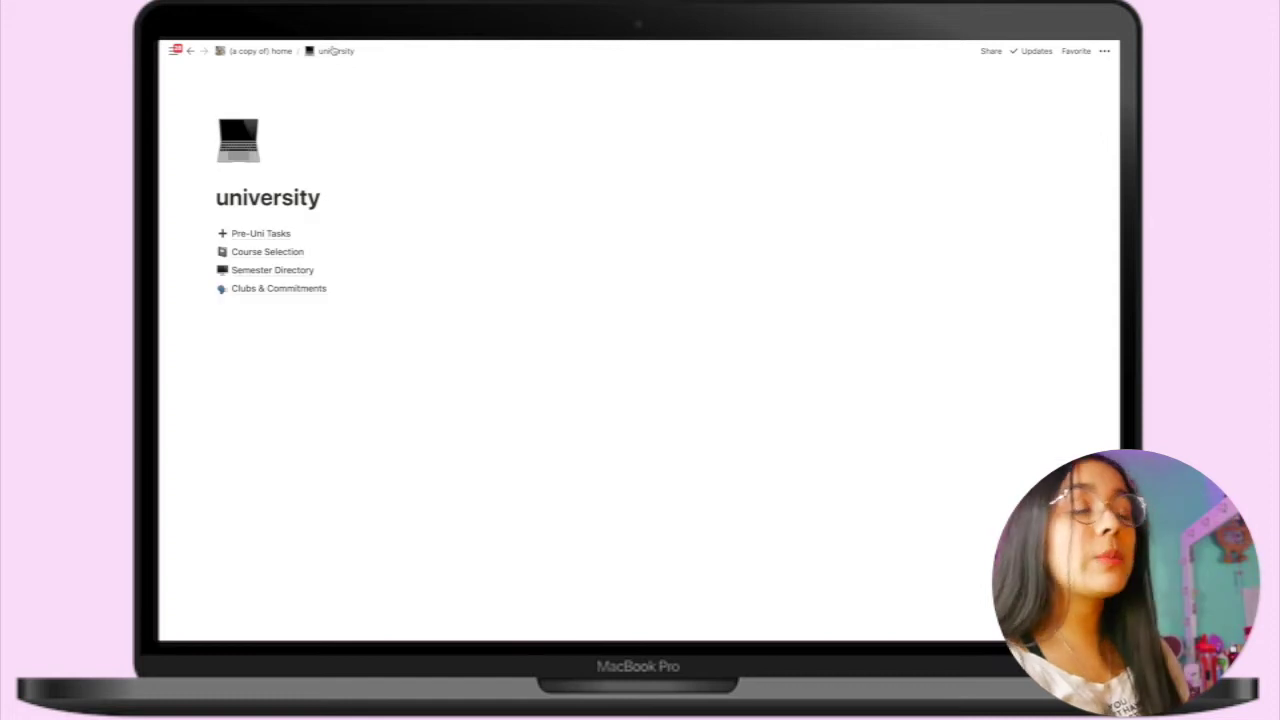
left_click(300, 271)
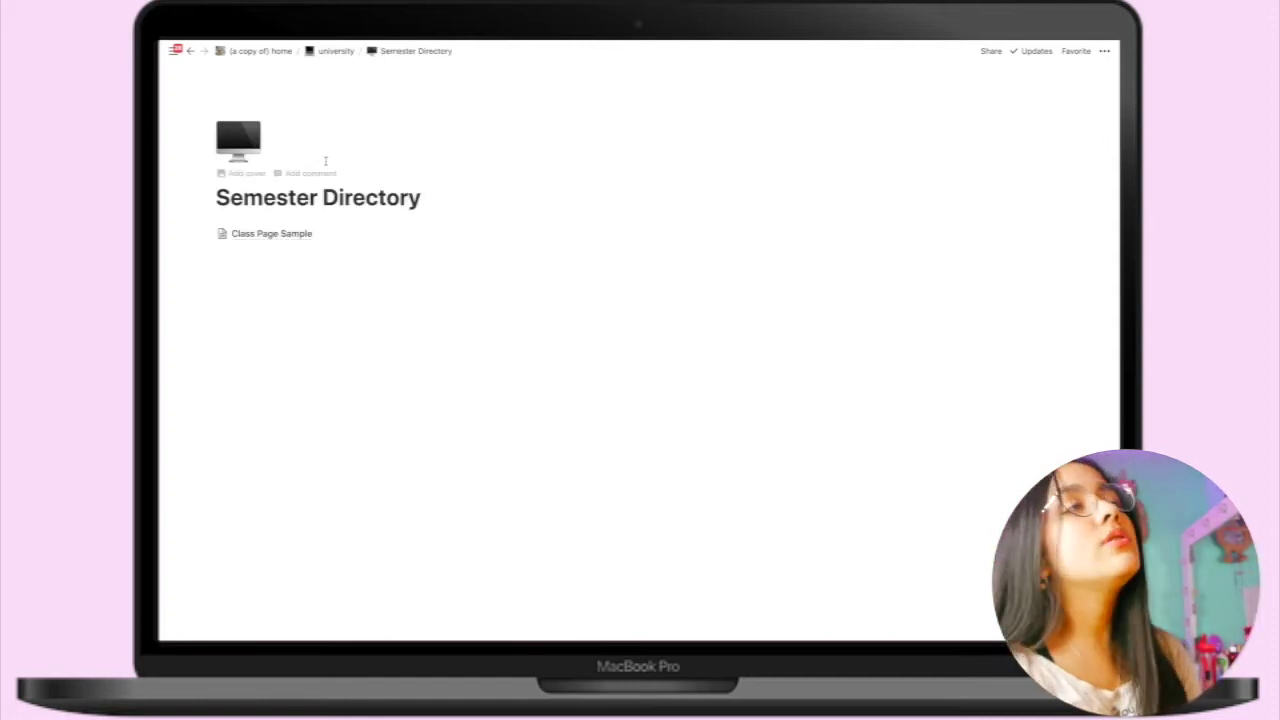
Return to the (a copy of) home template and view its daily plan and daily journal pages
left_click(260, 50)
scroll(563, 350, "down", 3)
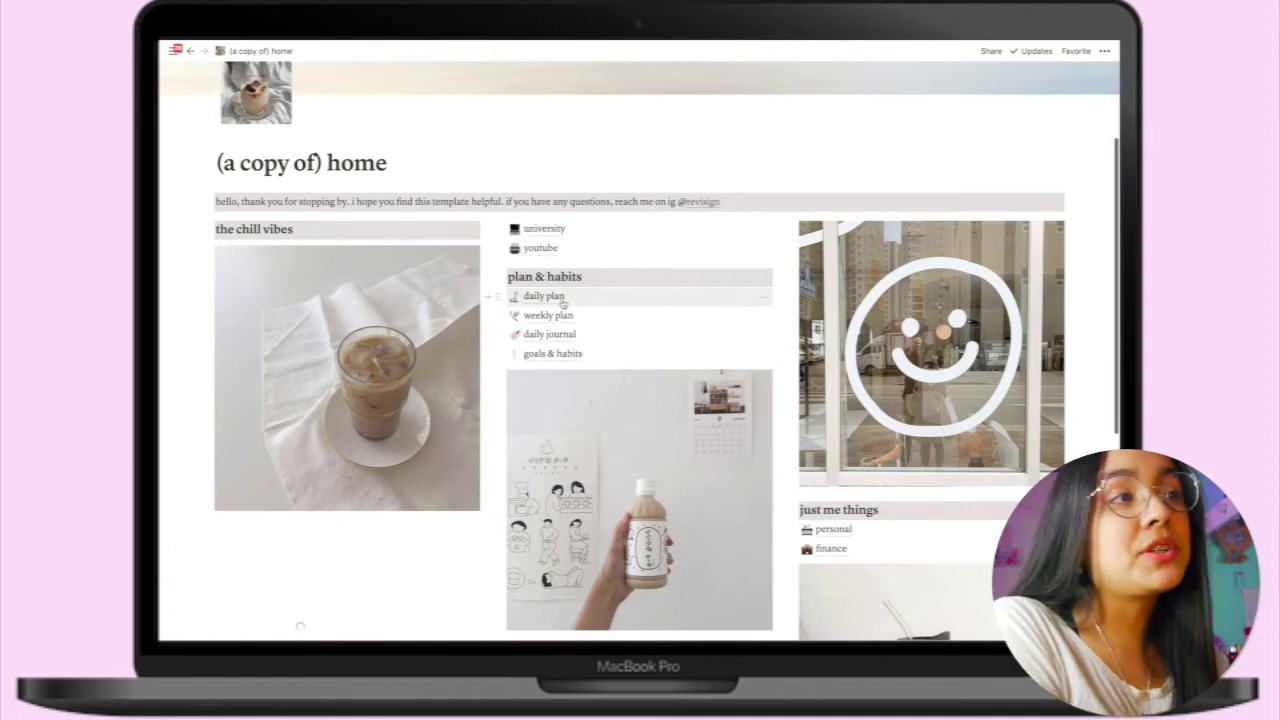
left_click(560, 297)
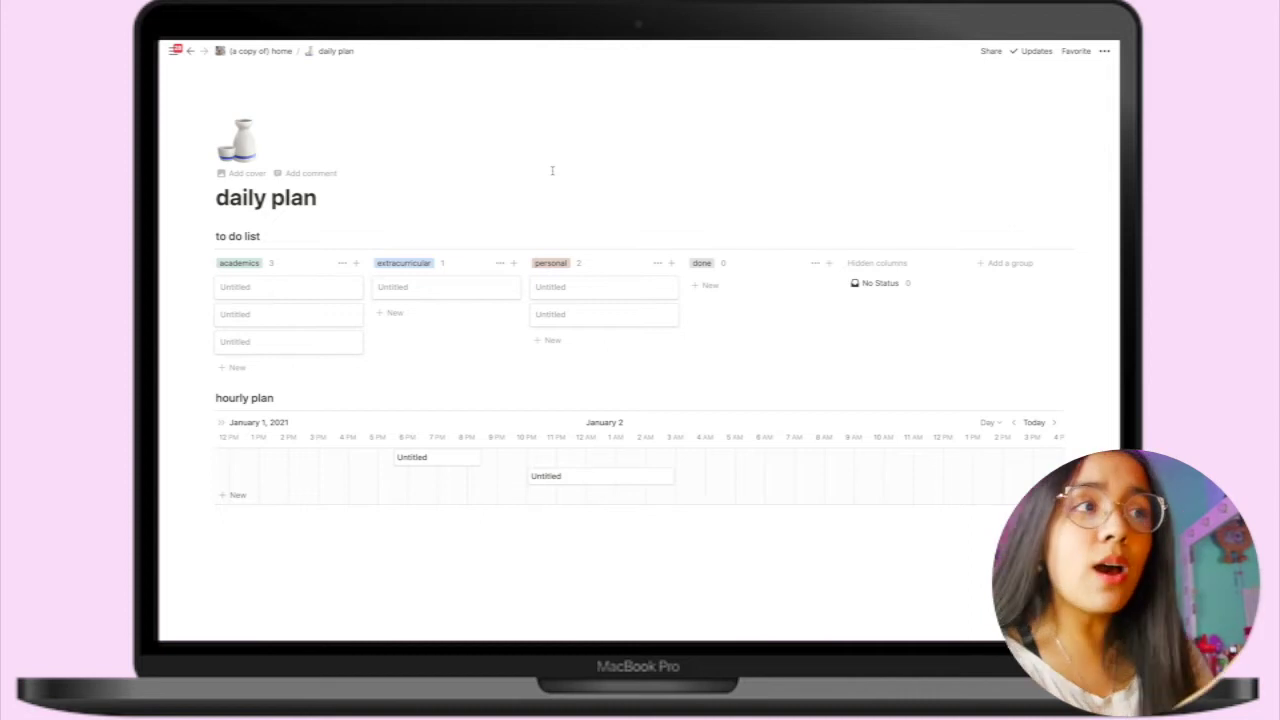
left_click(263, 53)
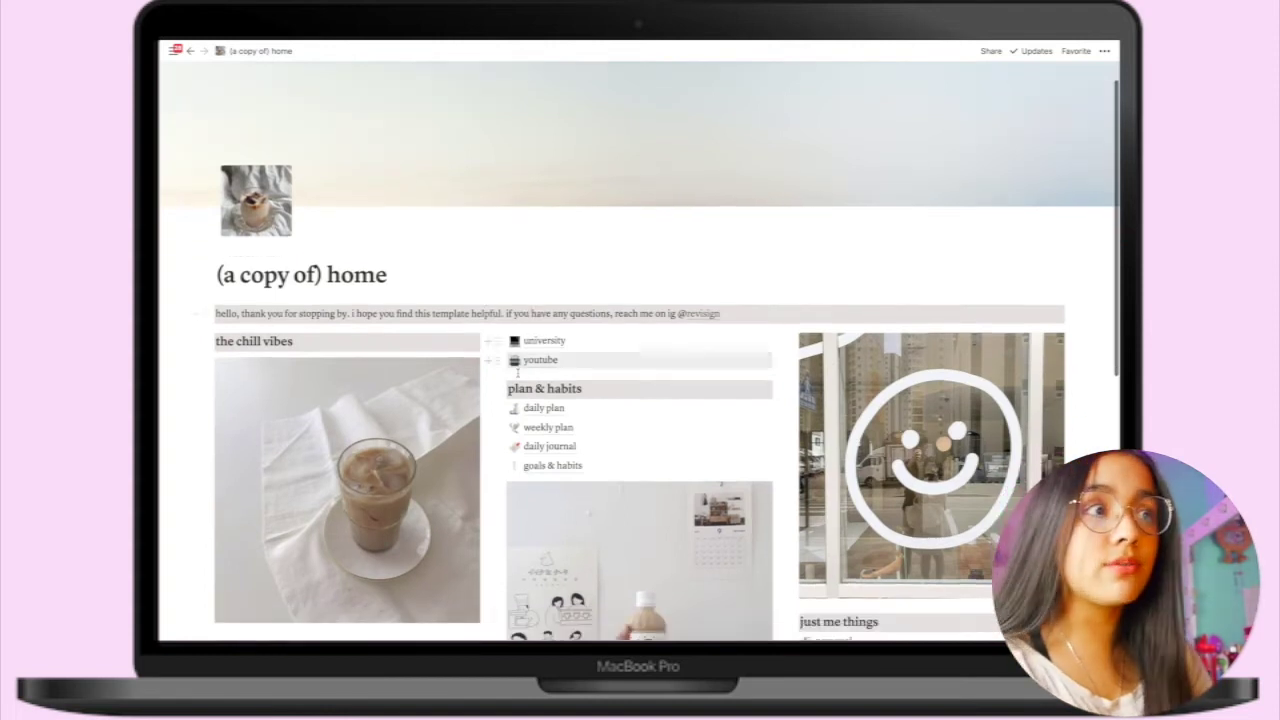
left_click(540, 378)
left_click(475, 252)
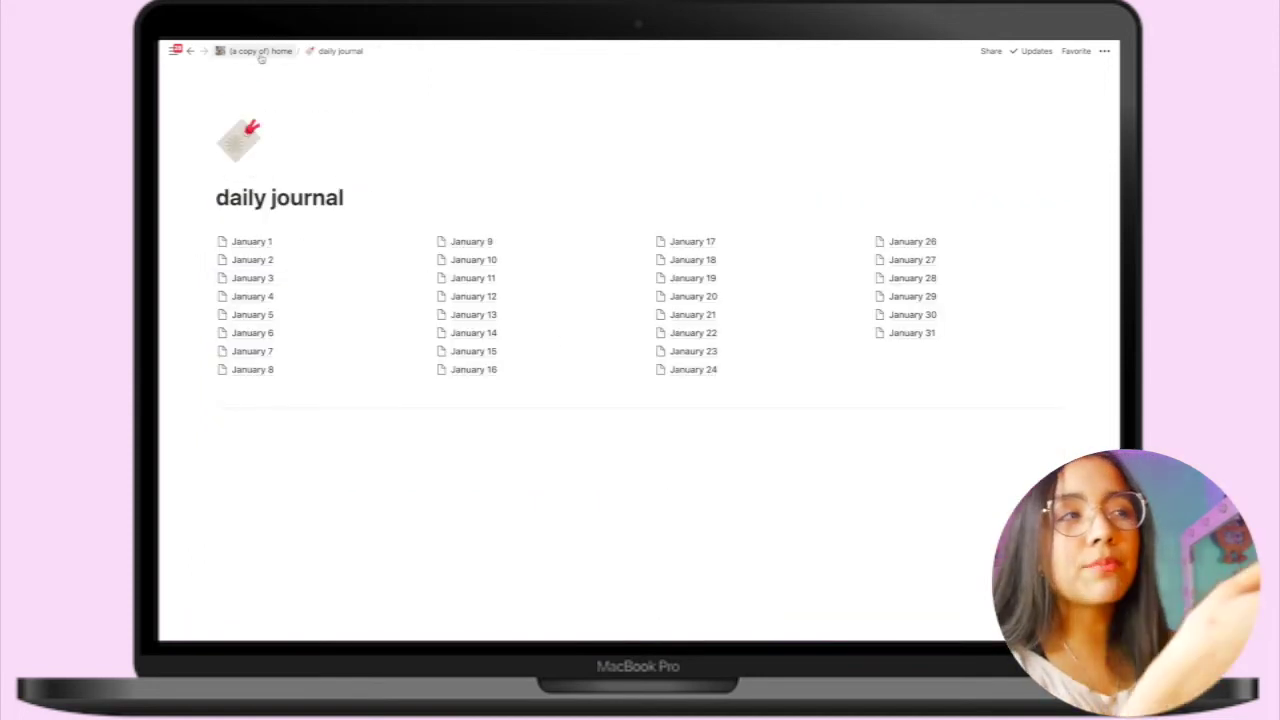
Add a sub-page titled June 7 below January 31 in the daily journal, and enter the sample text JSDHD in it
left_click(853, 354)
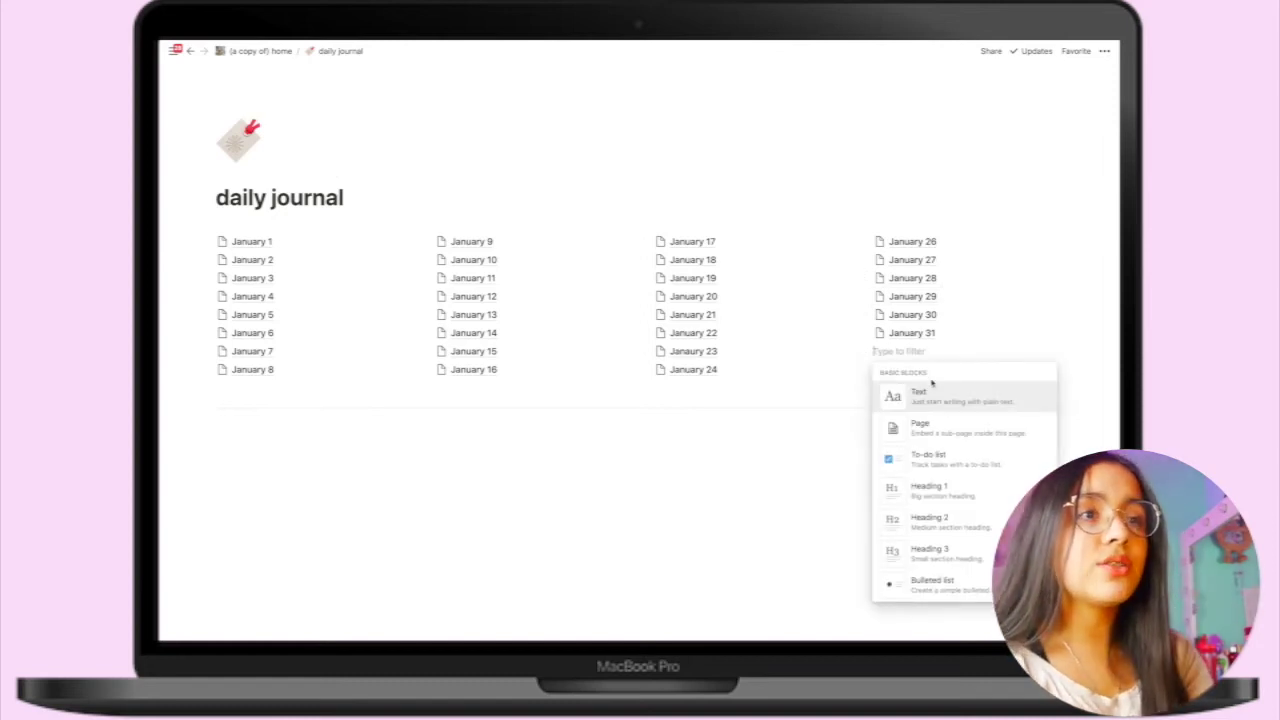
left_click(930, 428)
type("J")
key("BackSpace")
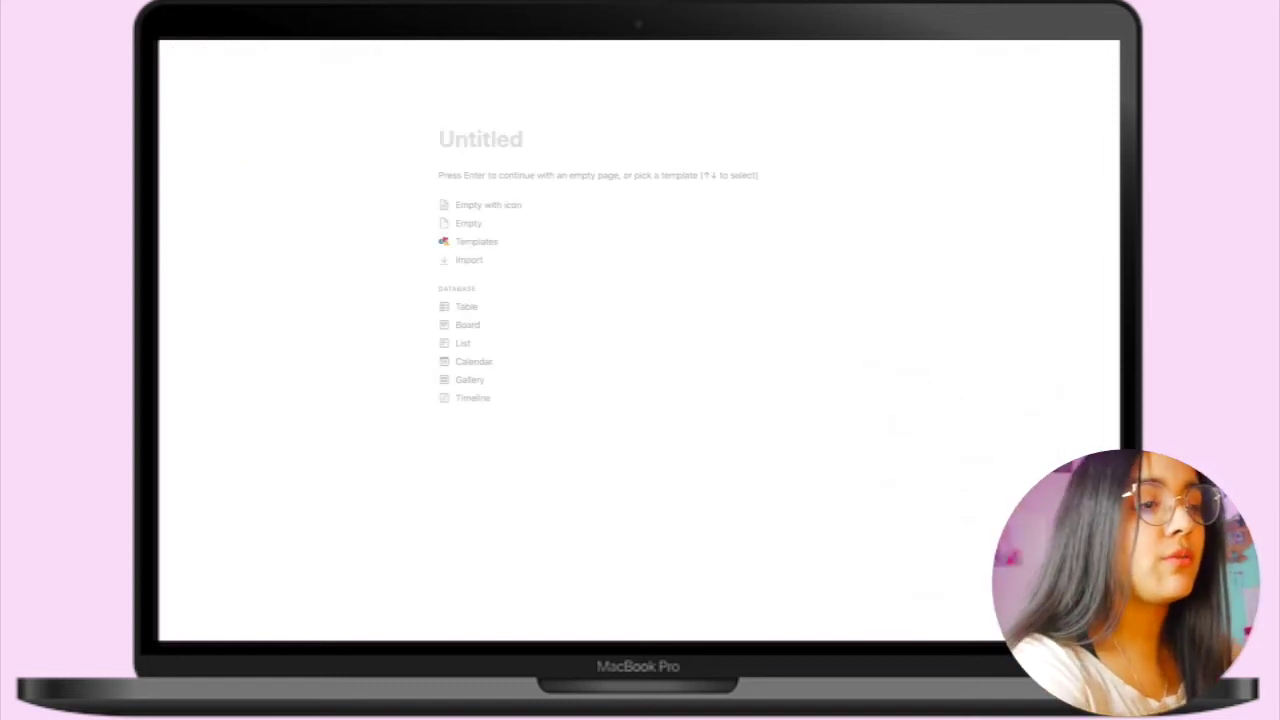
type("June")
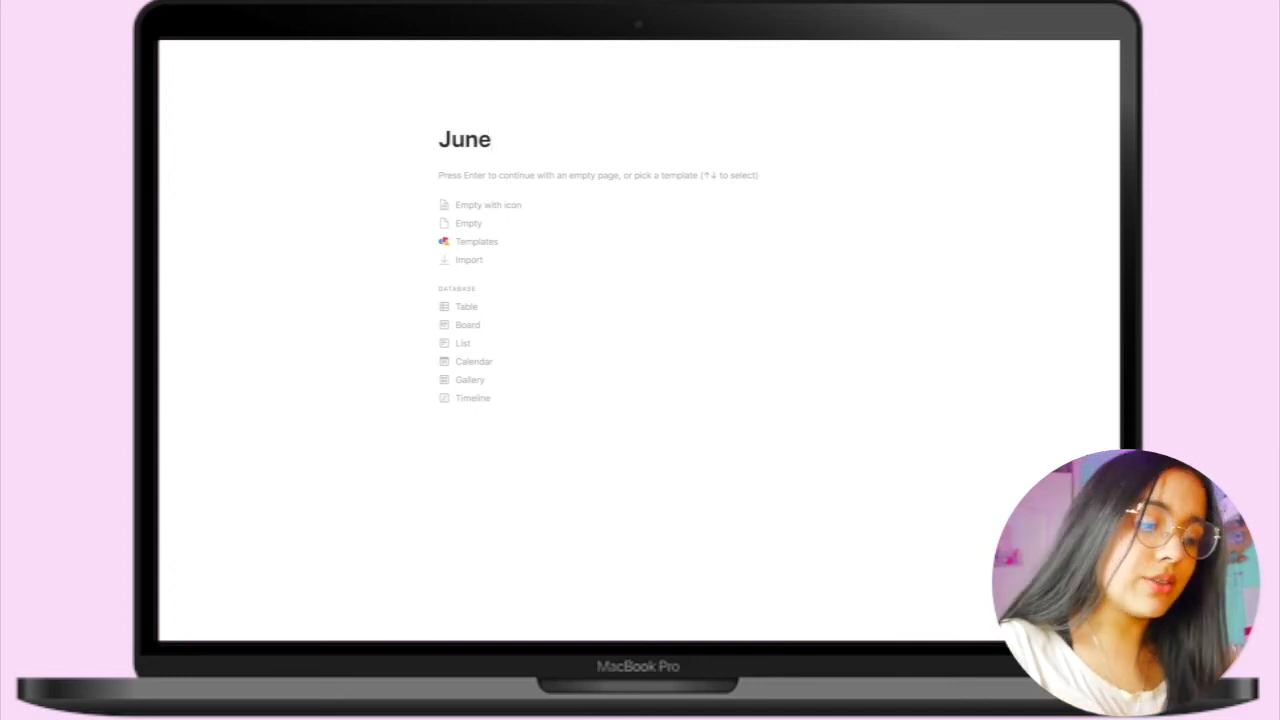
type(" 7")
key("Return")
type("JSDHD")
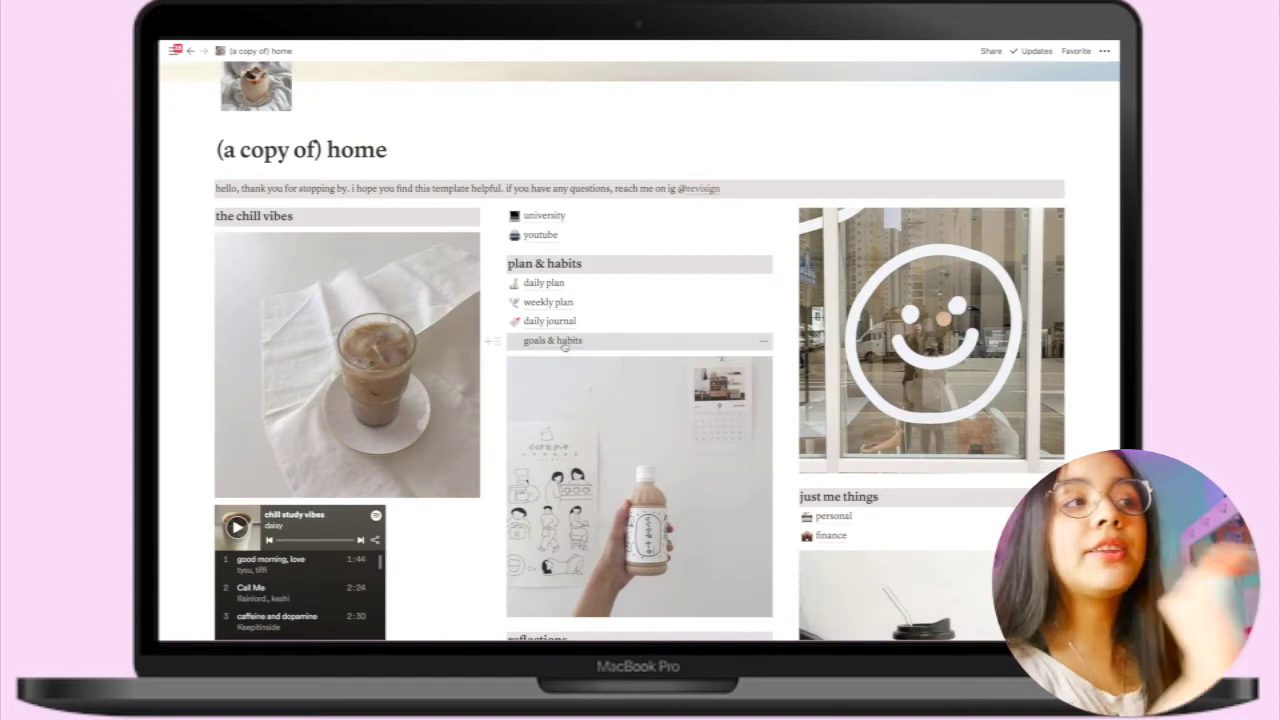
View the goals & habits and finance pages of the (a copy of) home template, and return to the home page
left_click(543, 337)
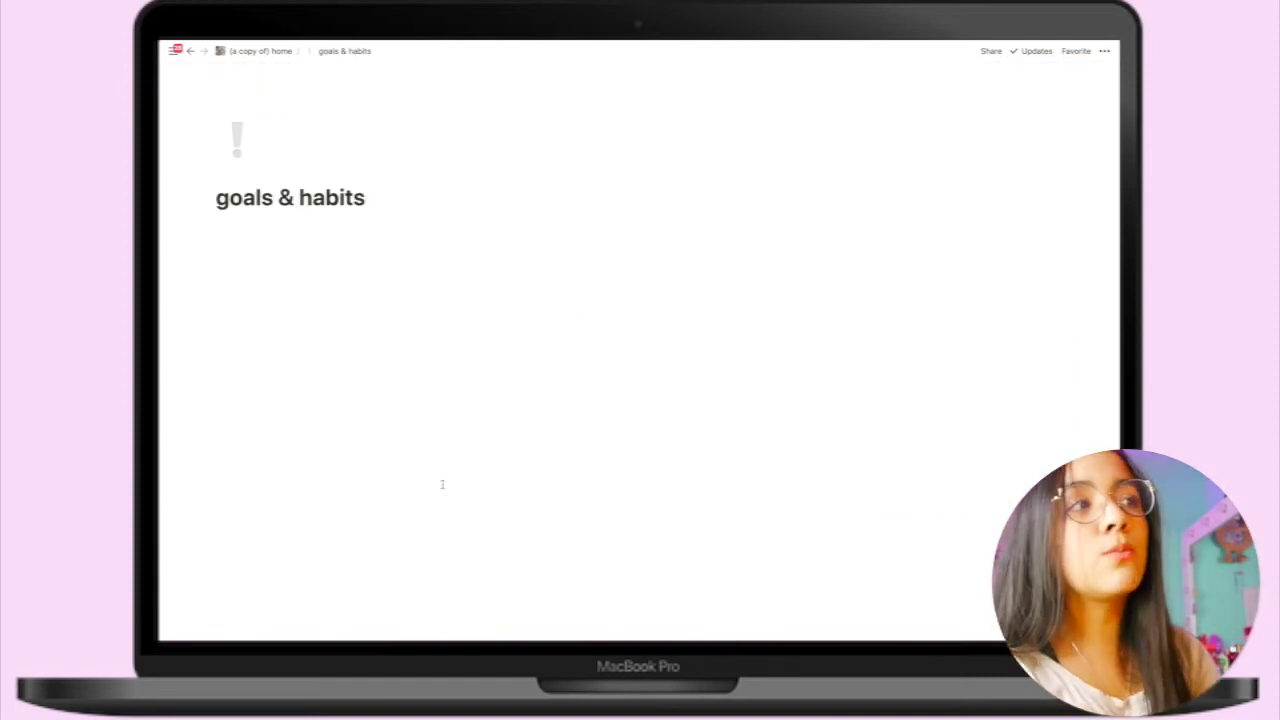
key("Return")
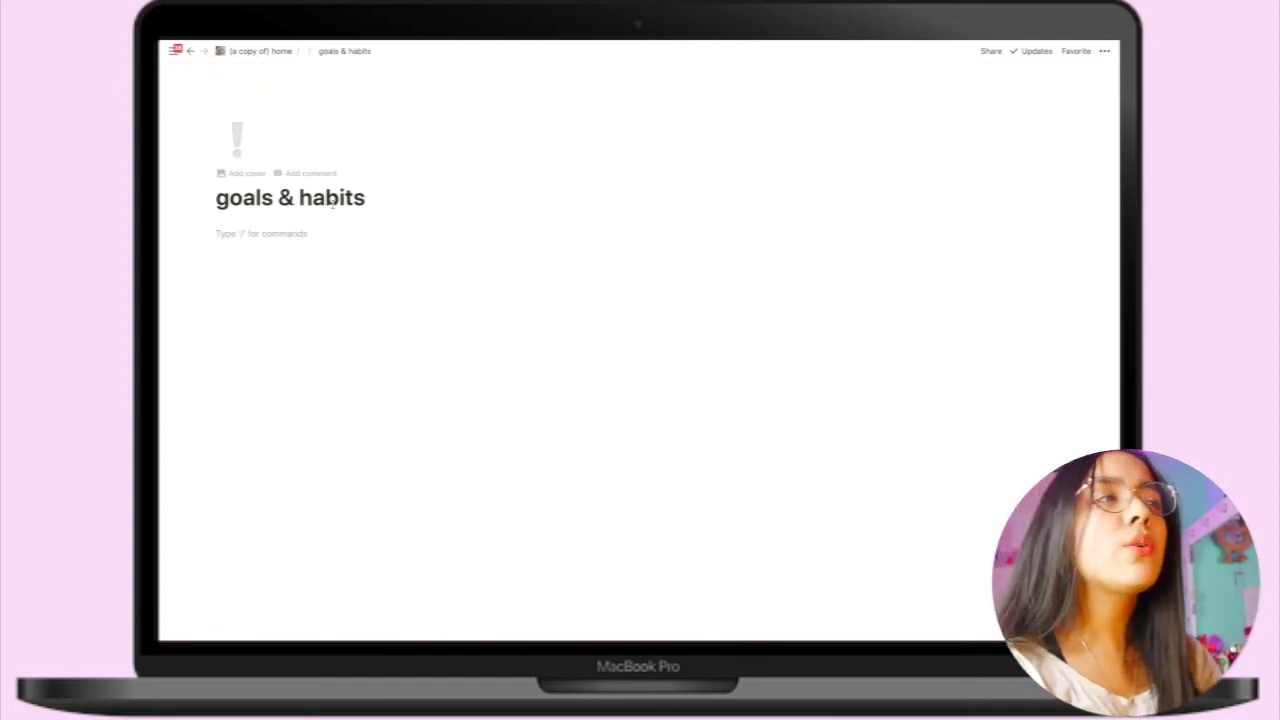
left_click(262, 51)
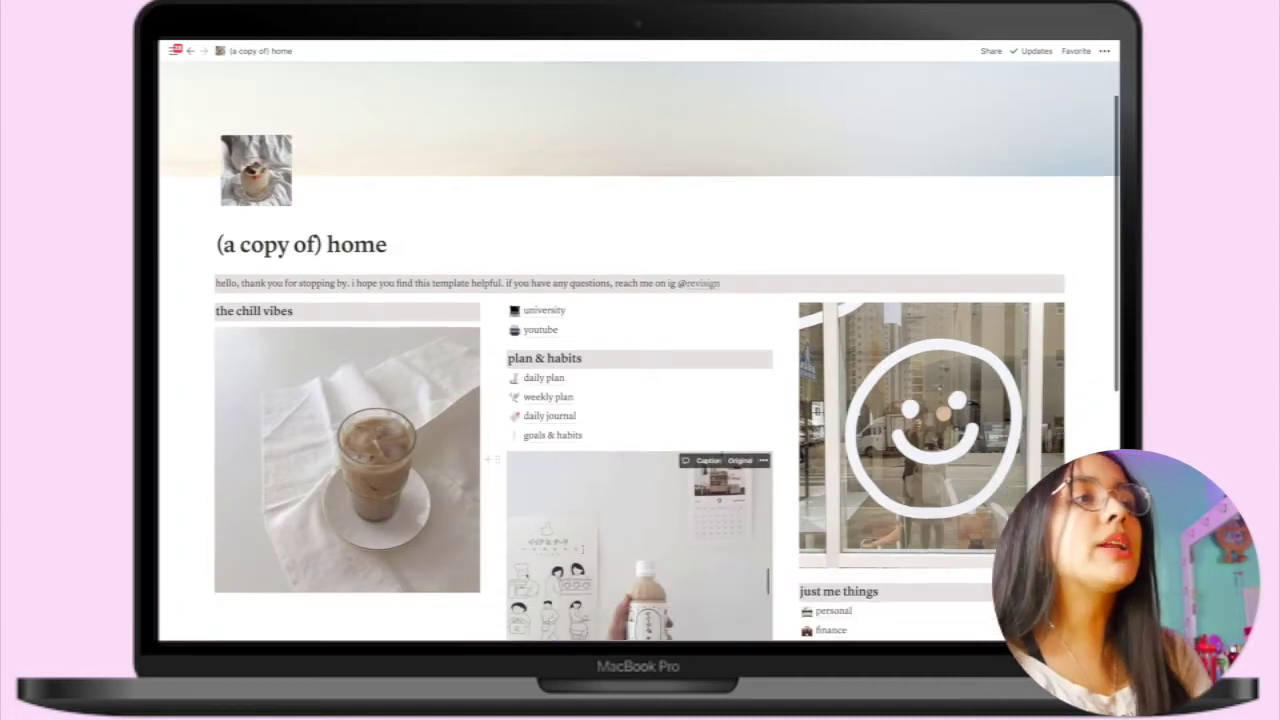
scroll(829, 324, "down", 5)
left_click(833, 305)
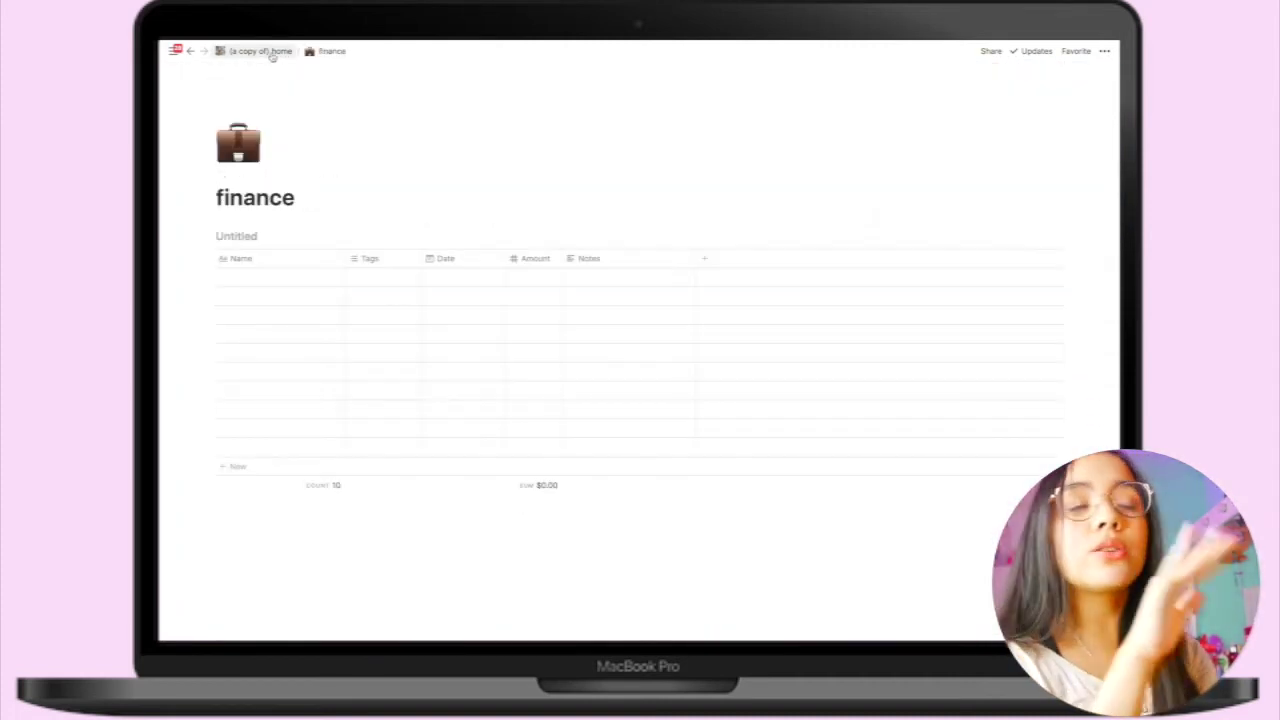
left_click(262, 51)
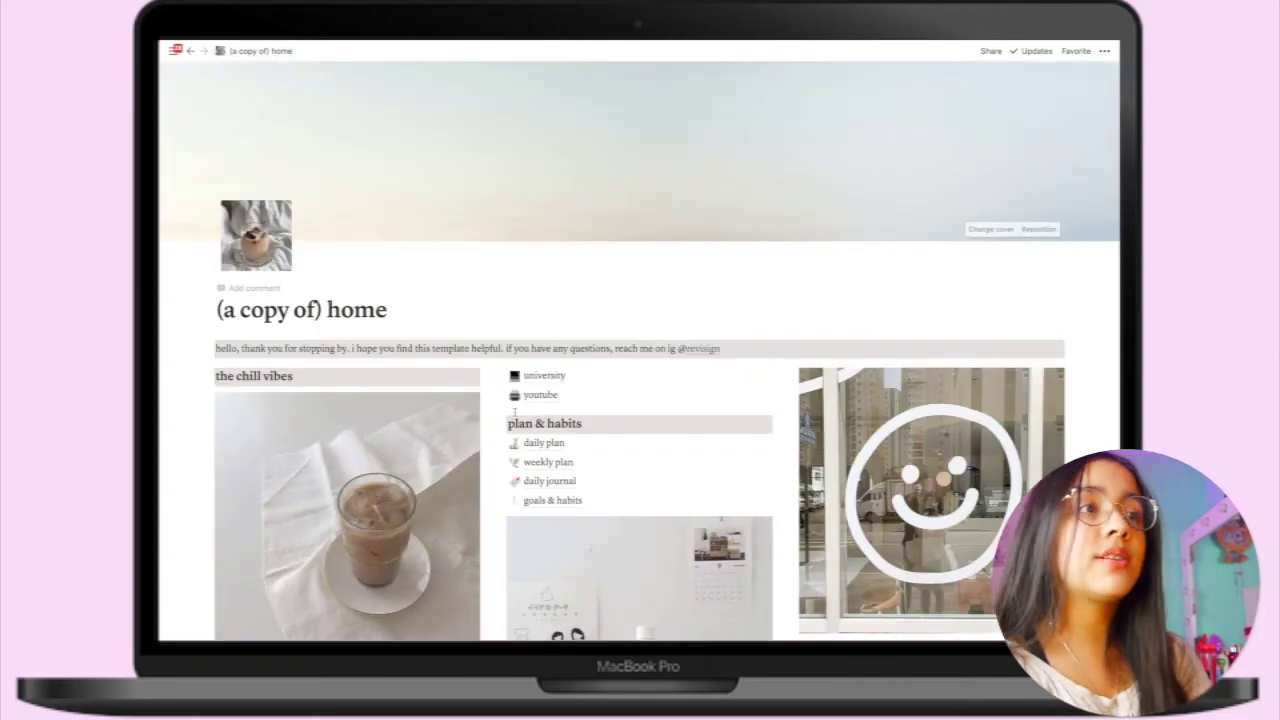
View the 18 in 18 and motivation pages under reflections in the home template
scroll(514, 412, "down", 5)
left_click(549, 277)
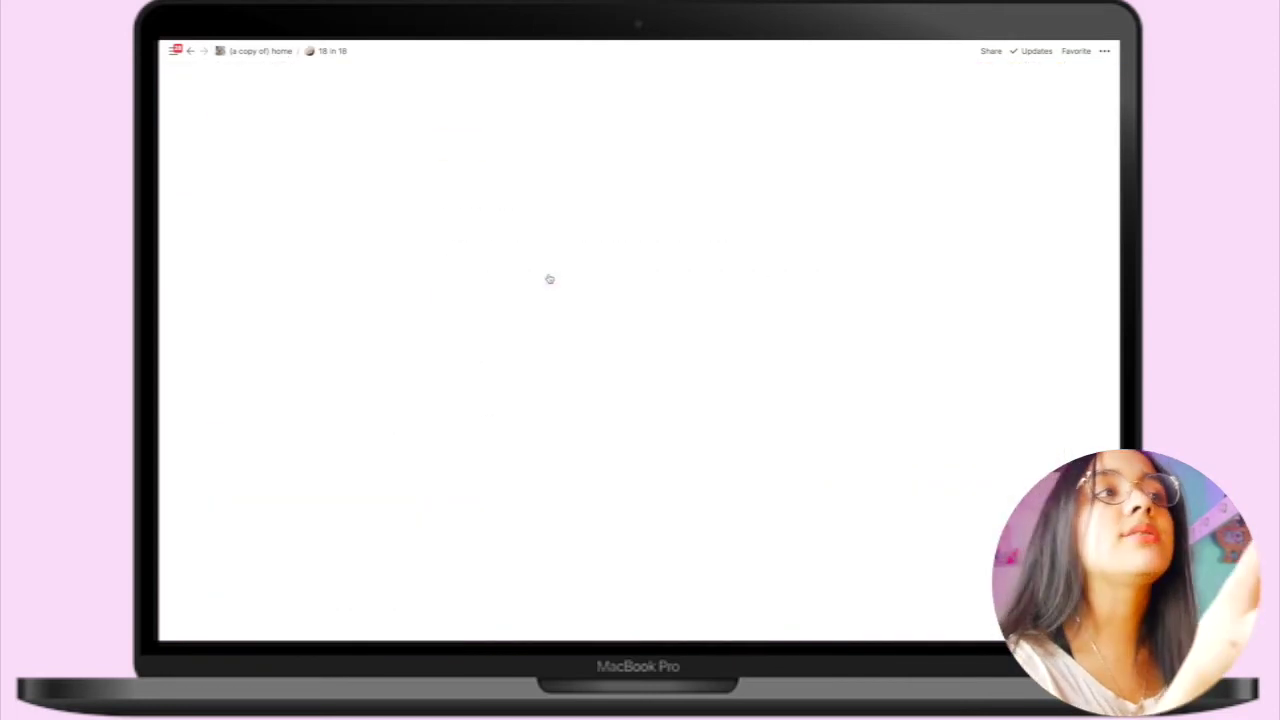
key("super+bracketleft")
scroll(551, 500, "down", 5)
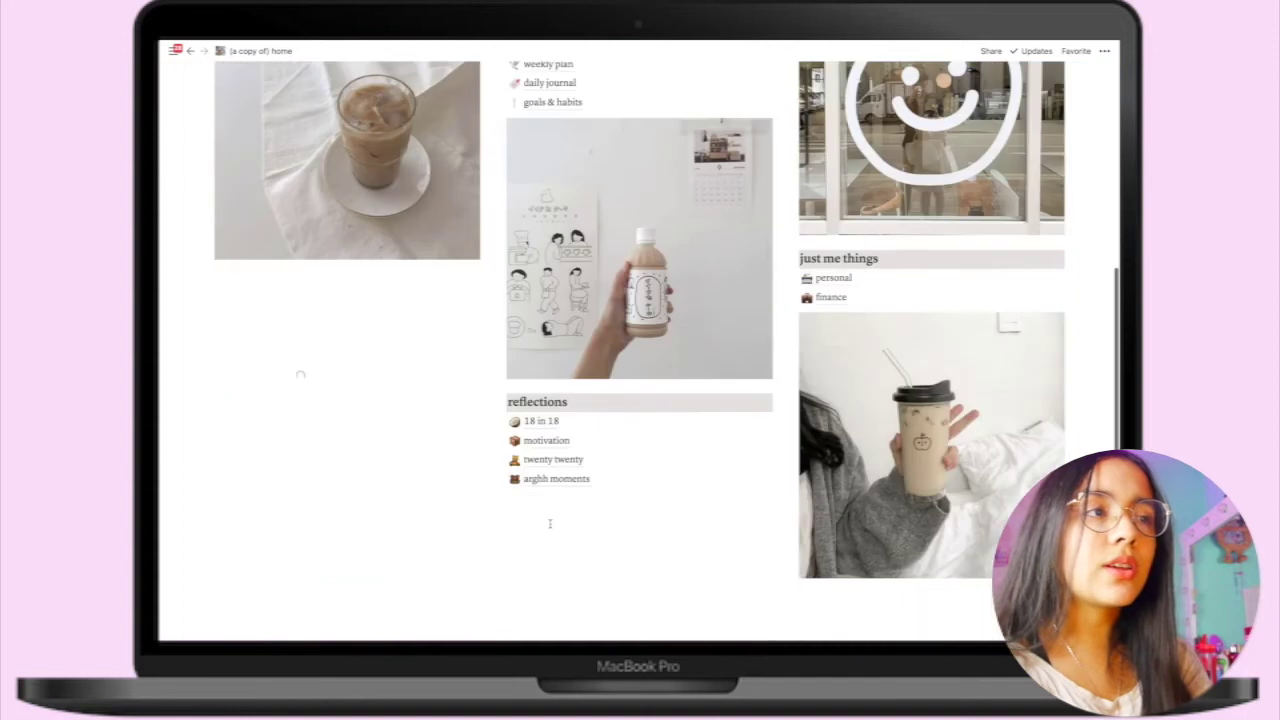
left_click(555, 426)
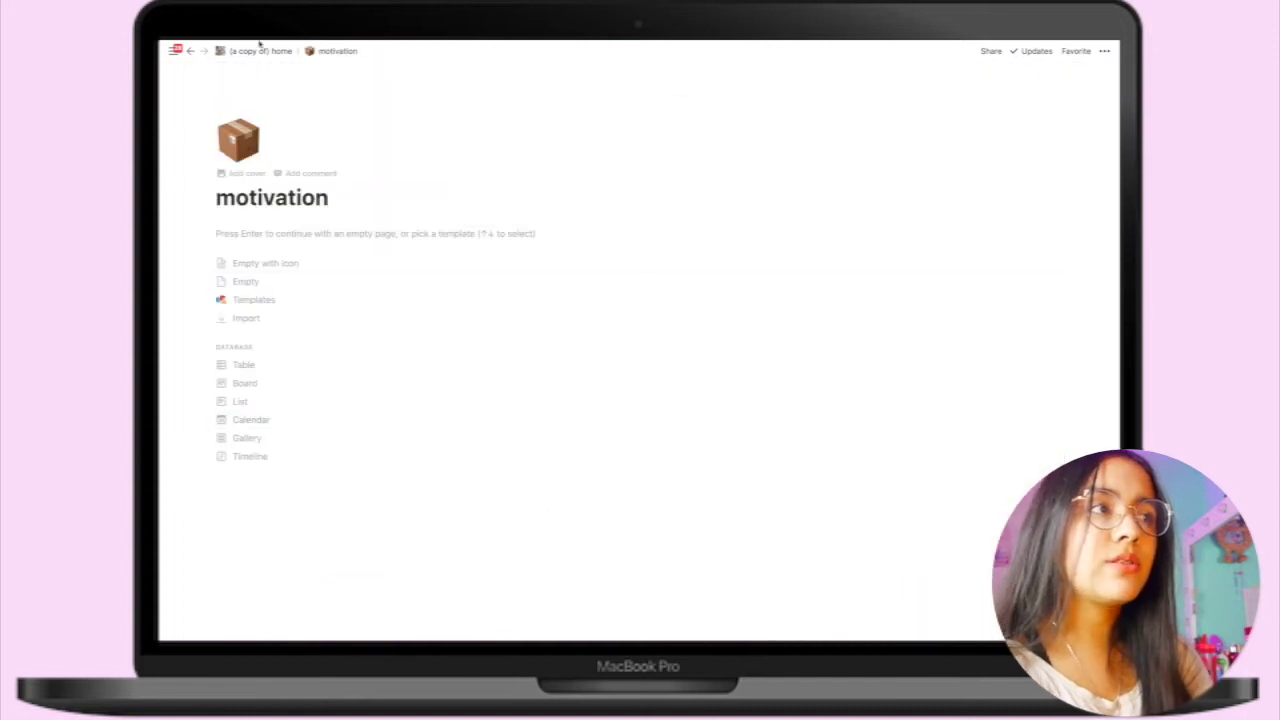